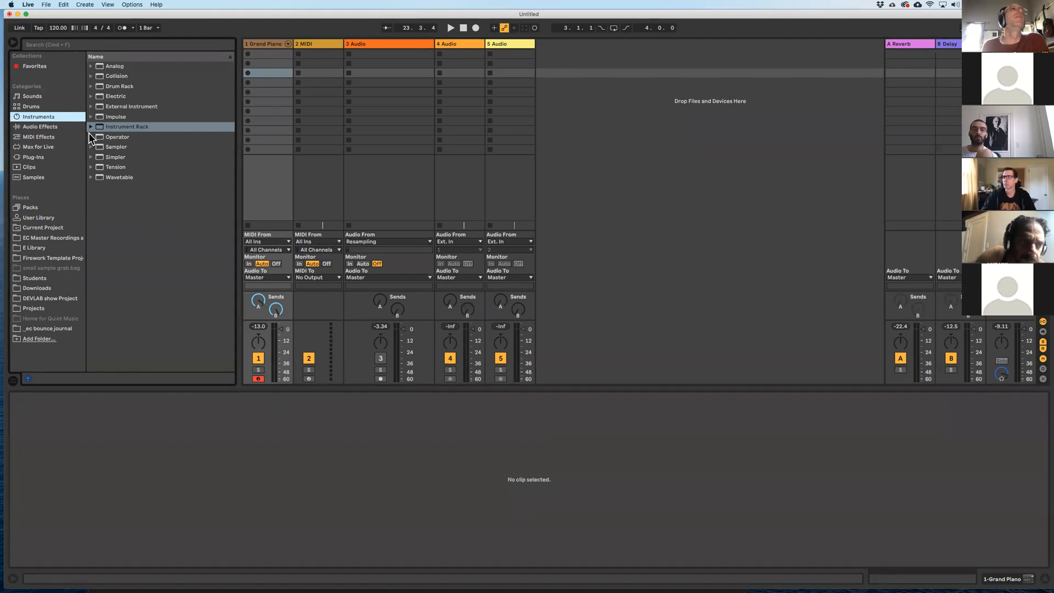
- Browse the Piano & Keys presets in the Sounds category of the browser
left_click(33, 96)
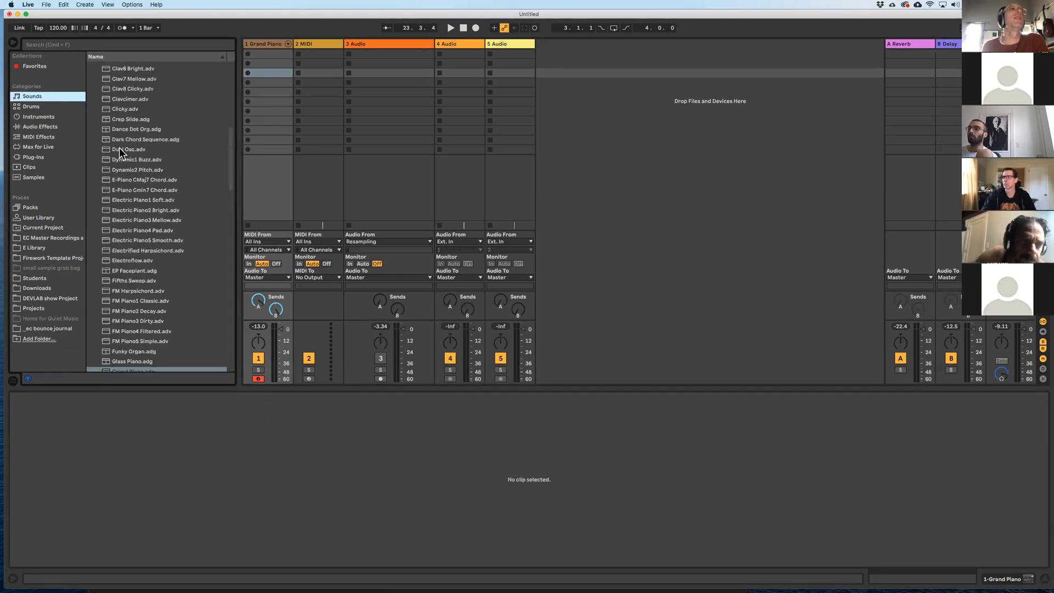
scroll(118, 147, "up", 9)
left_click(91, 142)
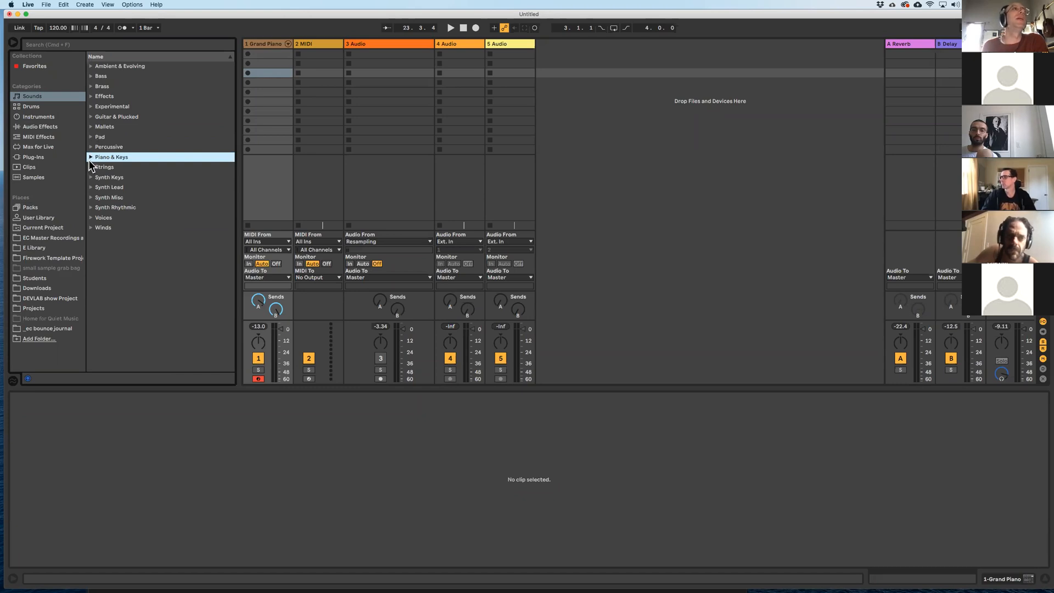
left_click(91, 157)
scroll(96, 171, "down", 5)
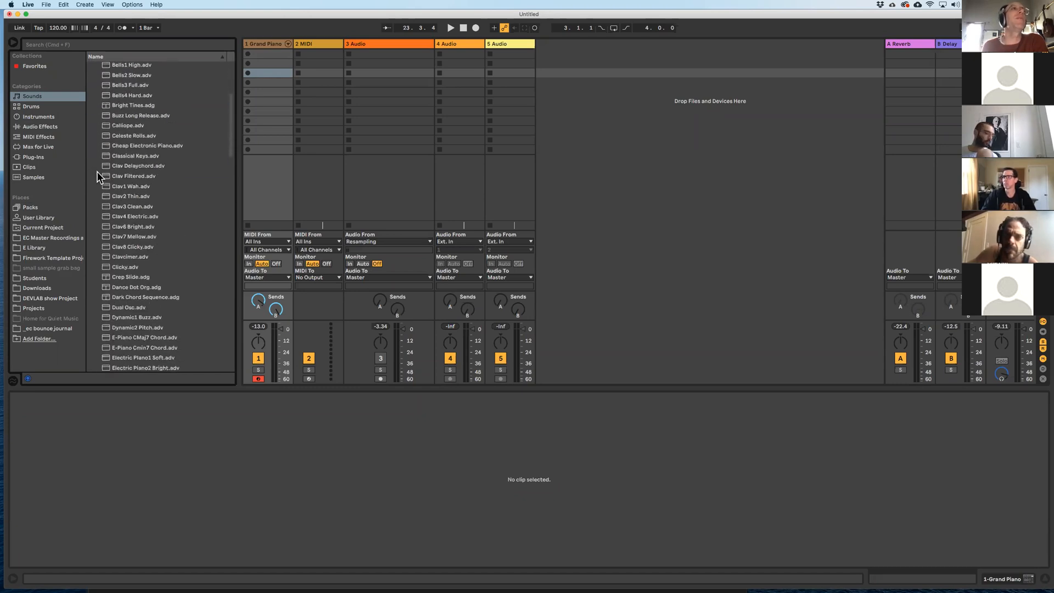
scroll(97, 173, "up", 5)
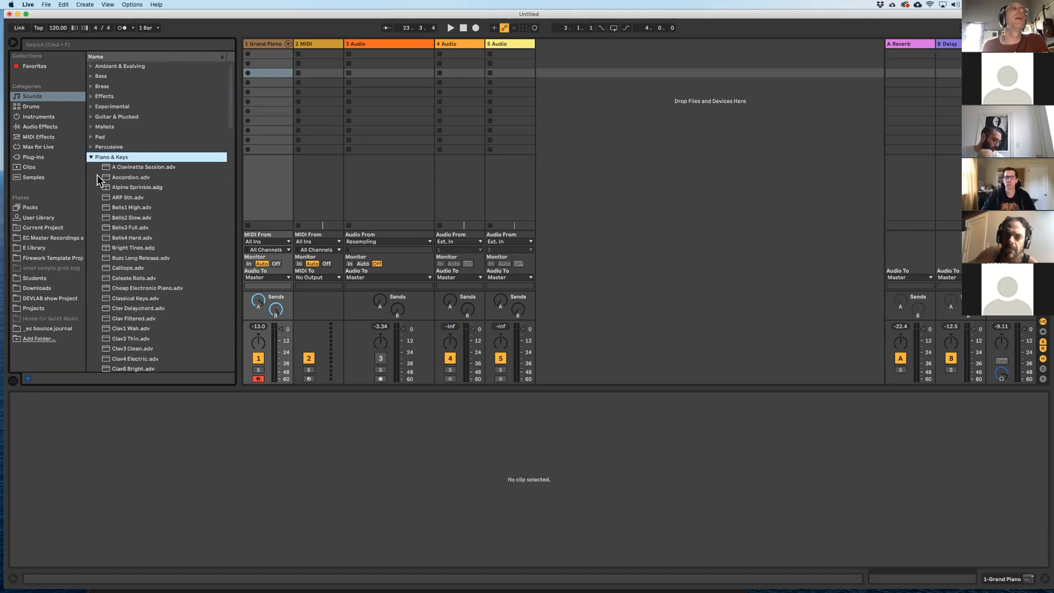
left_click(91, 157)
- Search the Sounds category for "piano", look through the matching Piano & Keys presets, and clear the search
left_click(64, 45)
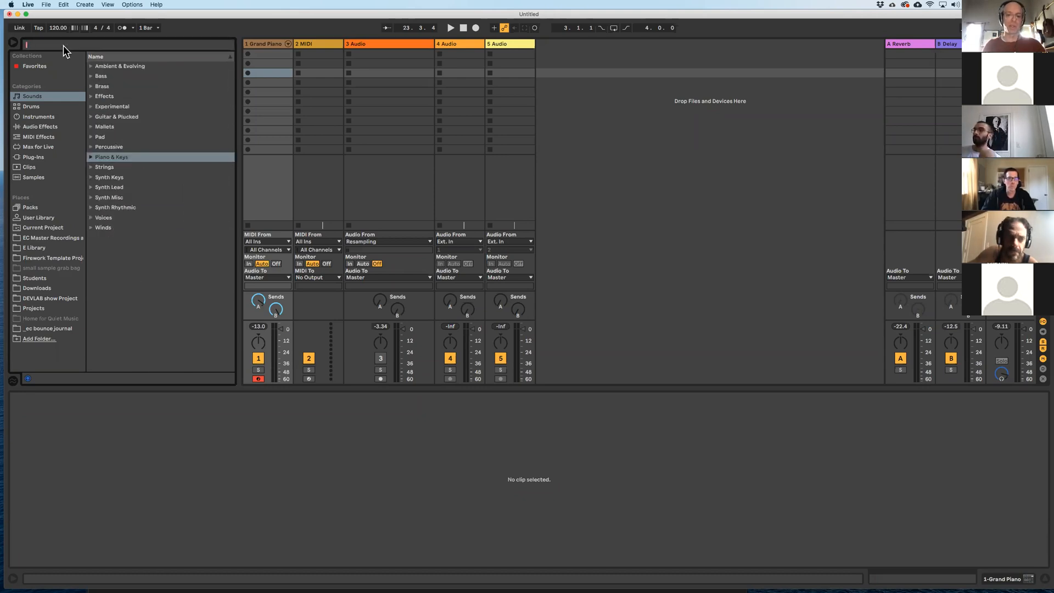
type("piano")
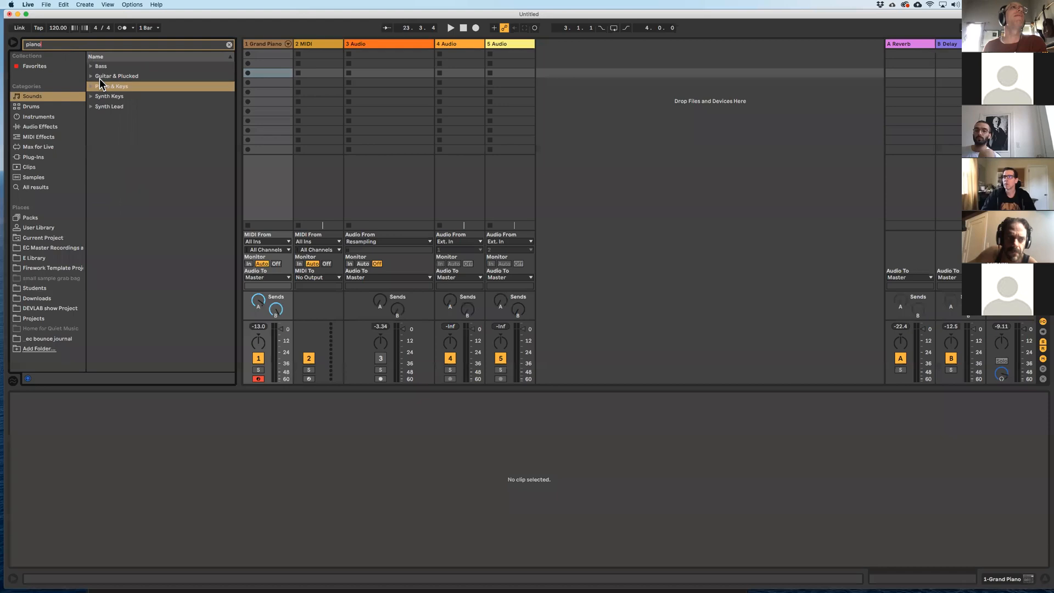
left_click(91, 85)
scroll(114, 119, "down", 5)
scroll(114, 120, "up", 5)
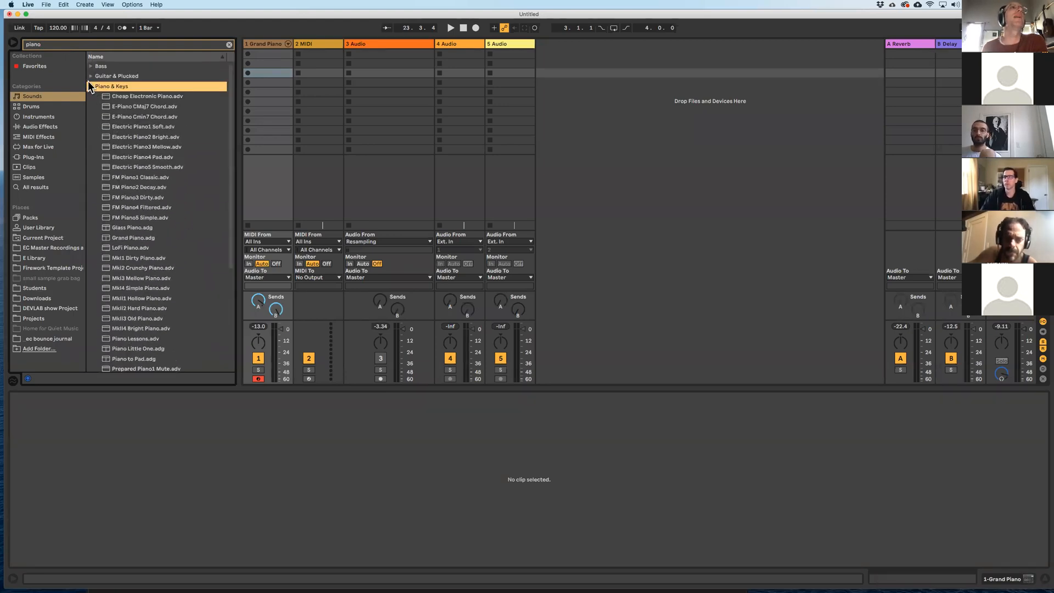
left_click(90, 85)
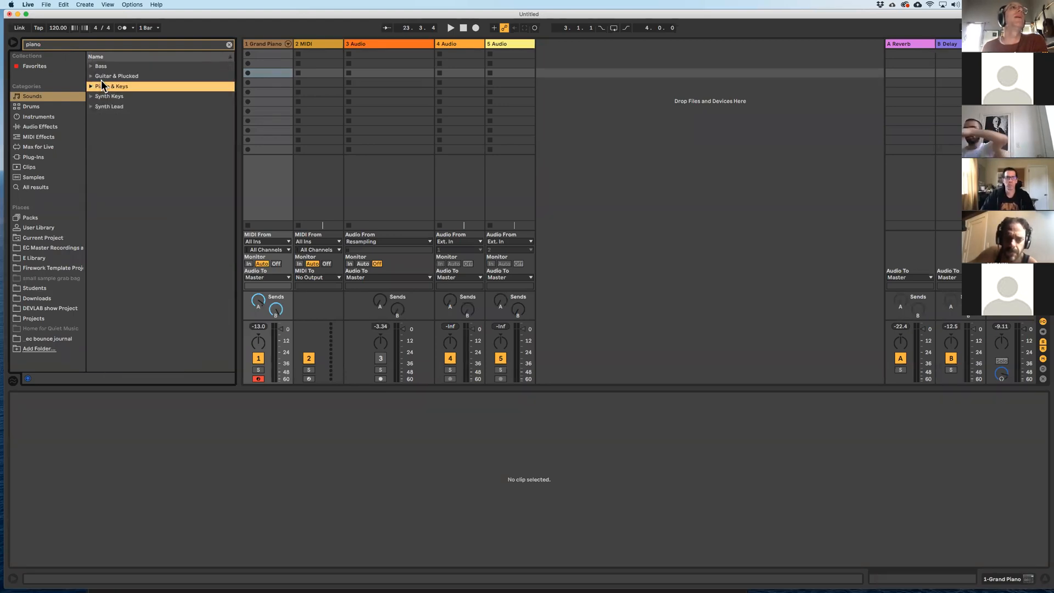
left_click(229, 45)
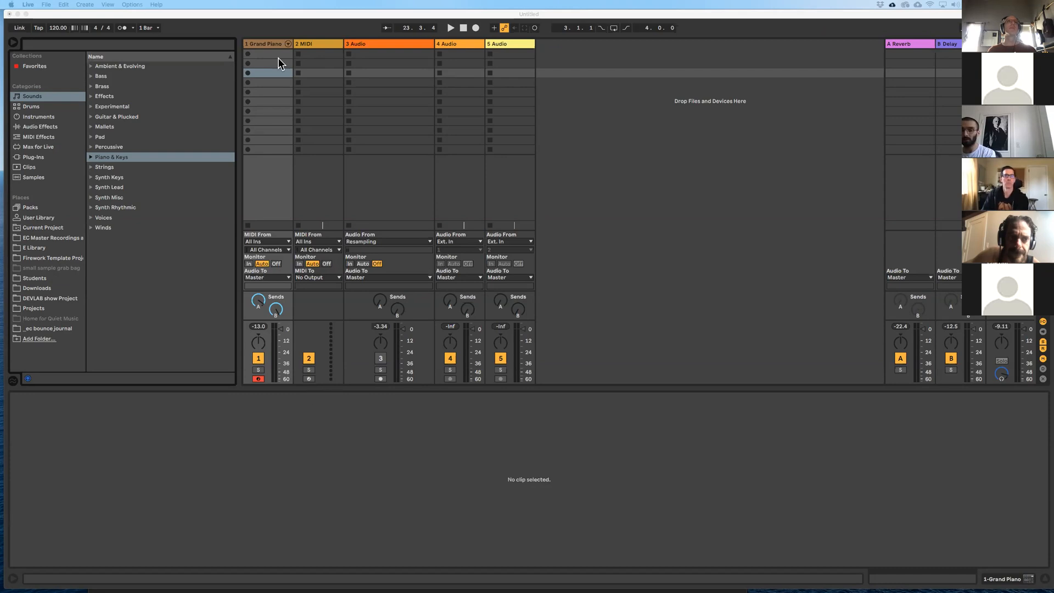
- Set the interface Zoom Display to 175% in the Look Feel preferences
left_click(269, 44)
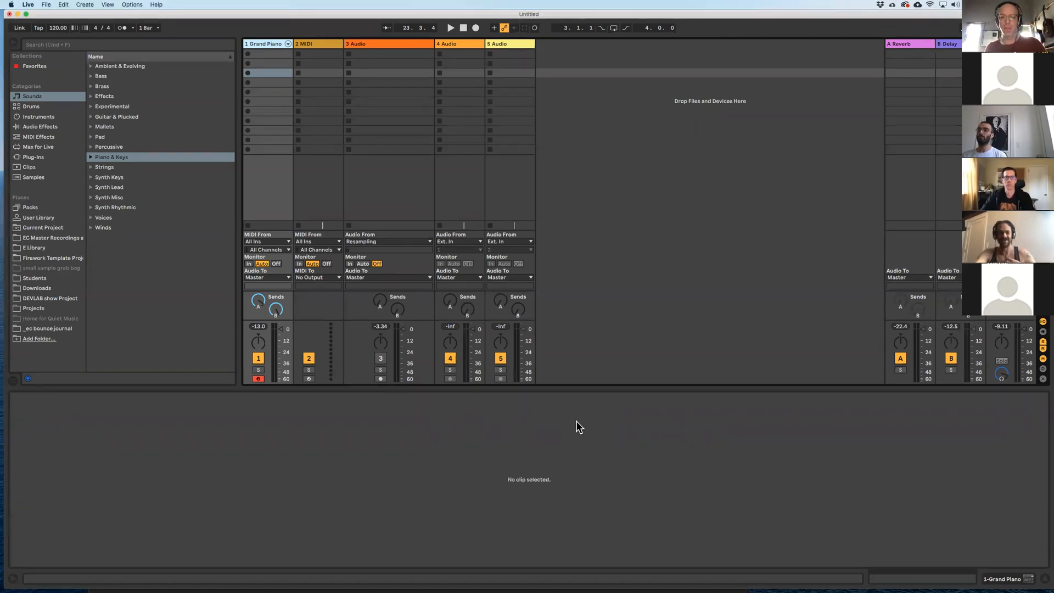
key("super+comma")
left_click(439, 196)
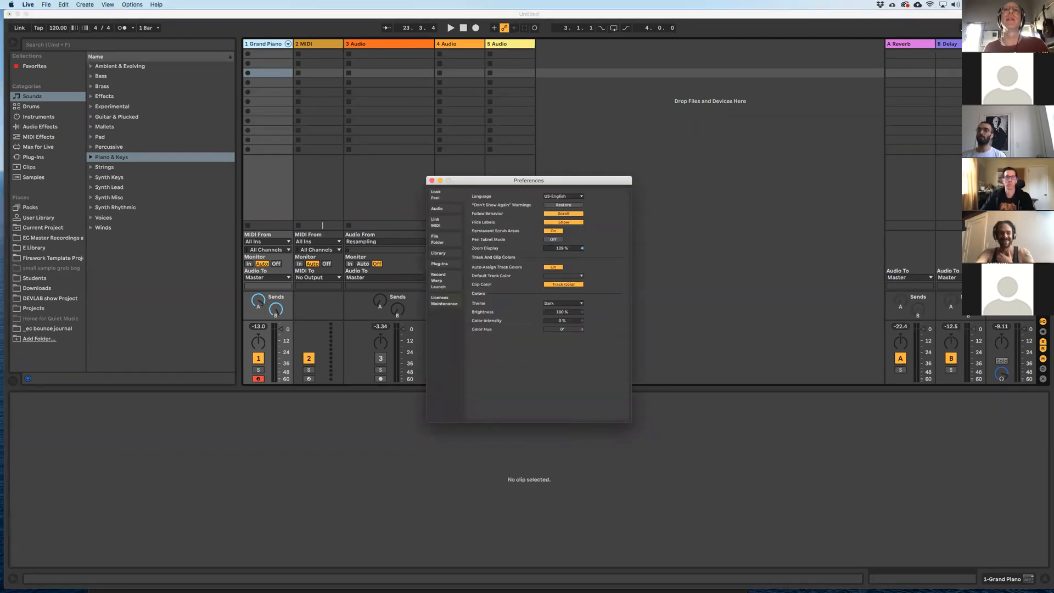
scroll(565, 250, "up", 2)
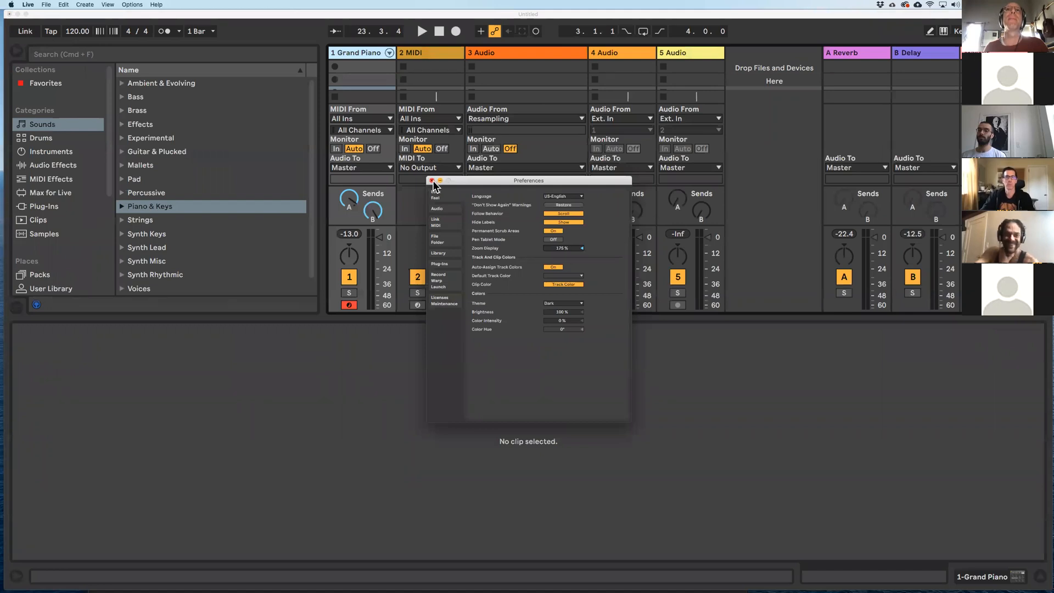
left_click(432, 181)
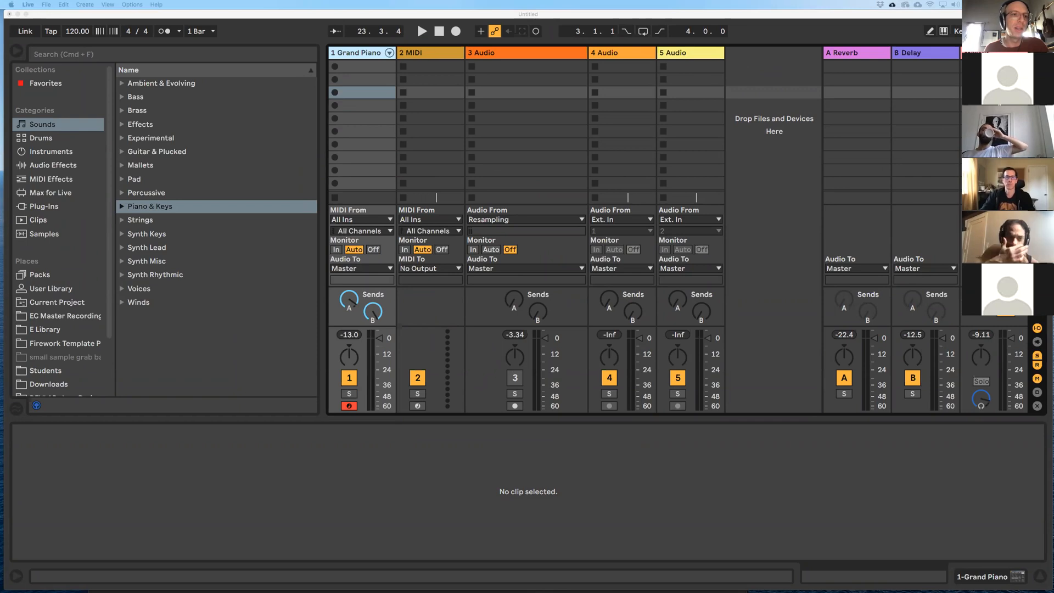
- Place the two Preview screenshots of the Schoenberg variation text one above the other in the desktop's lower-right corner
left_click_drag(371, 451, 351, 80)
left_click_drag(417, 445, 412, 192)
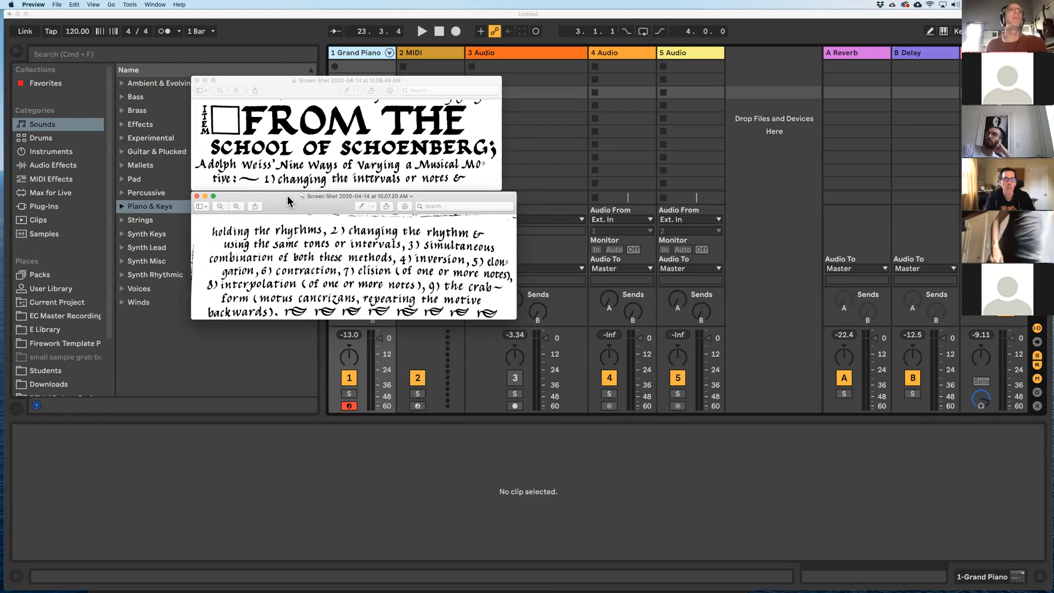
left_click_drag(287, 196, 825, 456)
left_click_drag(302, 93, 840, 351)
- Switch to Live, narrow its window to make room for the text screenshots, and hide the browser
left_click(613, 465)
left_click_drag(1047, 585, 693, 587)
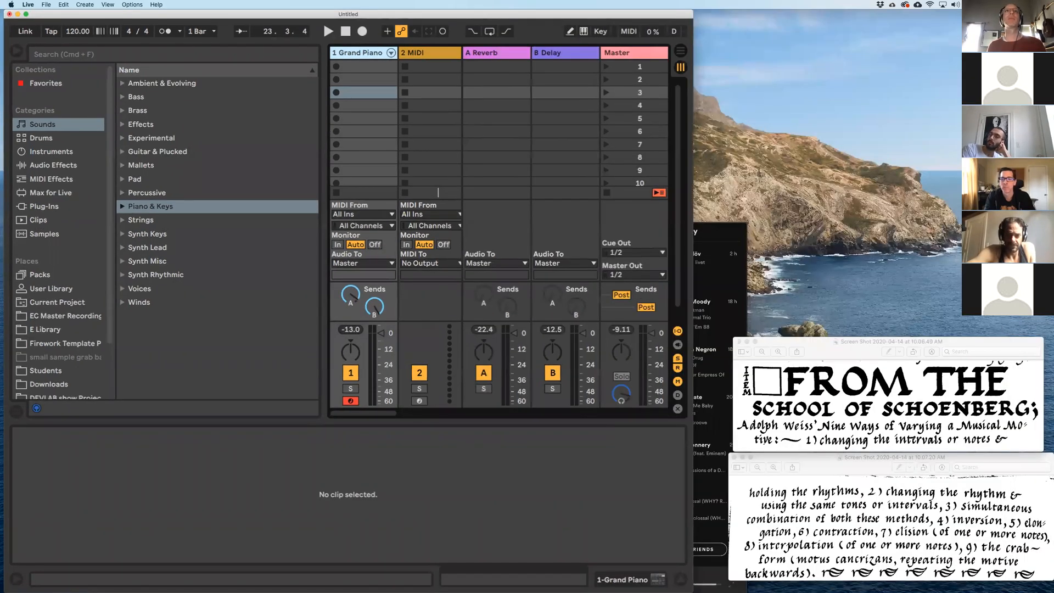
key("super+t")
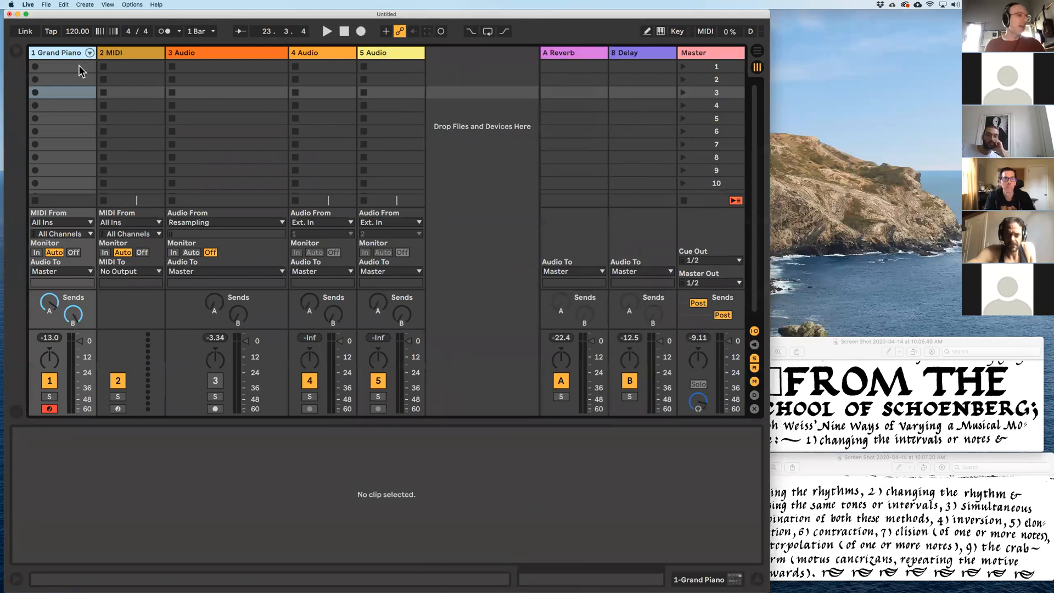
- Create an empty MIDI clip in the first slot of the Grand Piano track and enlarge its note editor
left_click(78, 65)
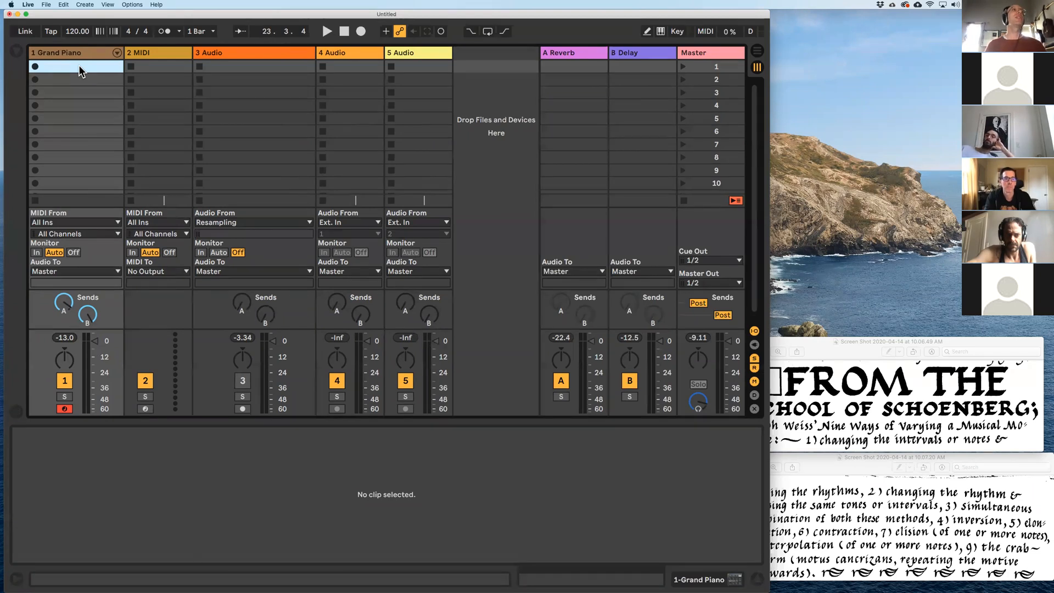
double_click(78, 65)
left_click_drag(322, 403, 346, 272)
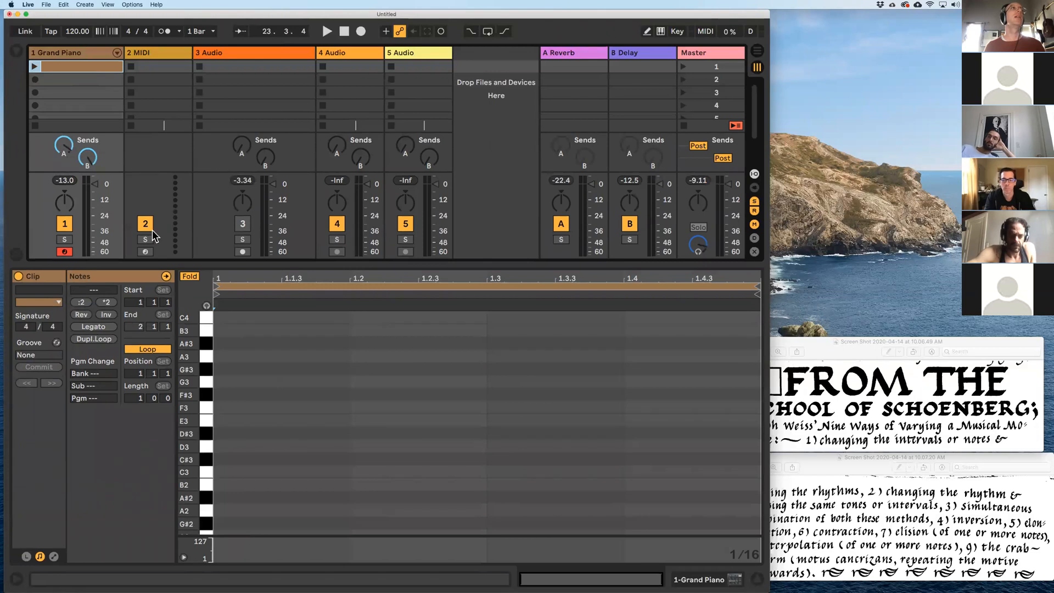
- Draw three consecutive one-beat notes from the clip's start: C3, F3 and D3
double_click(228, 473)
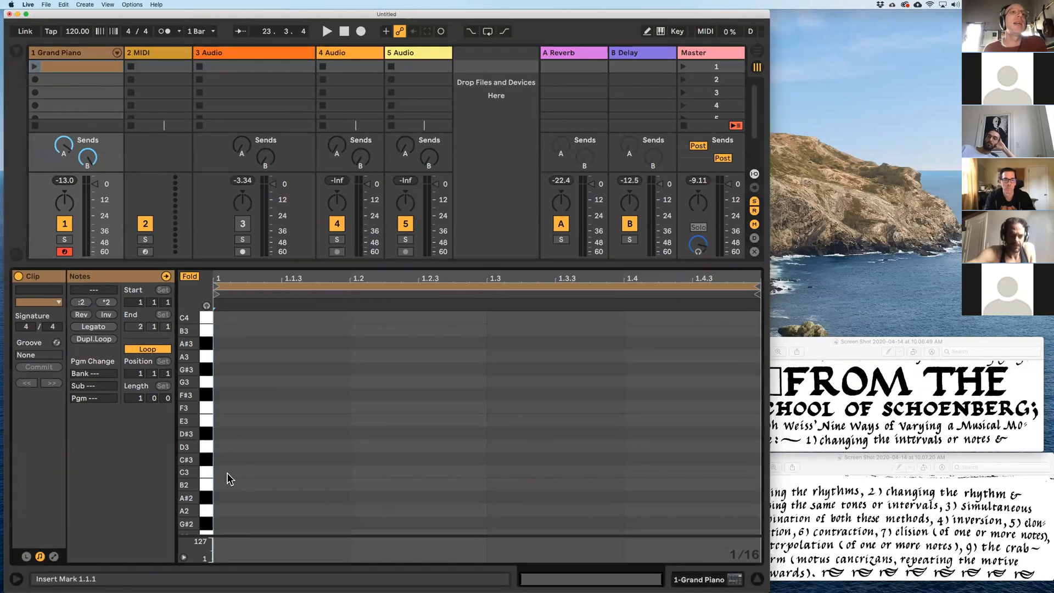
left_click_drag(245, 472, 350, 472)
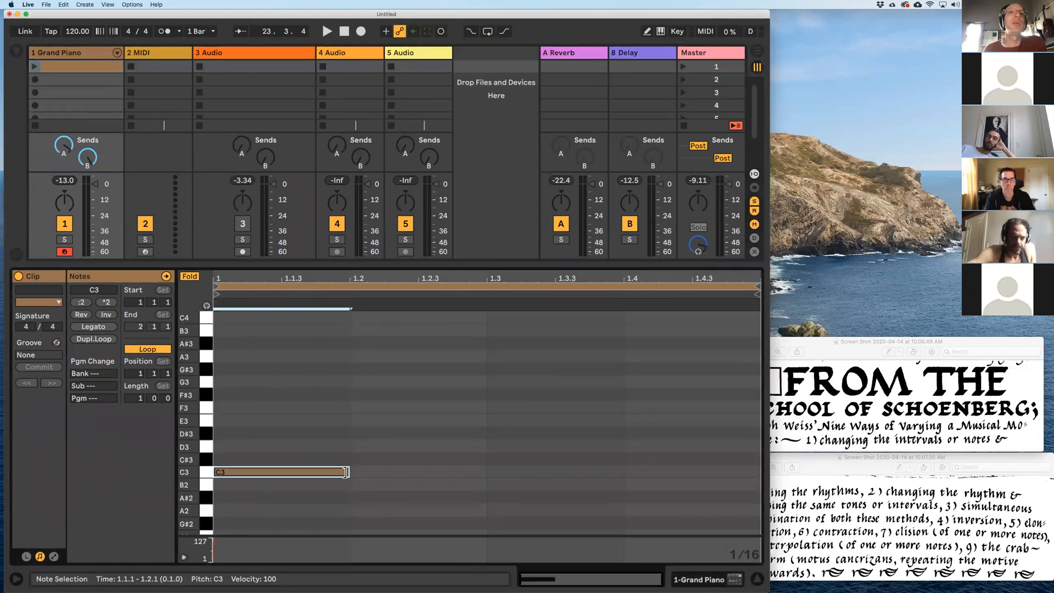
double_click(369, 408)
left_click_drag(381, 407, 486, 407)
double_click(504, 446)
left_click_drag(525, 446, 623, 446)
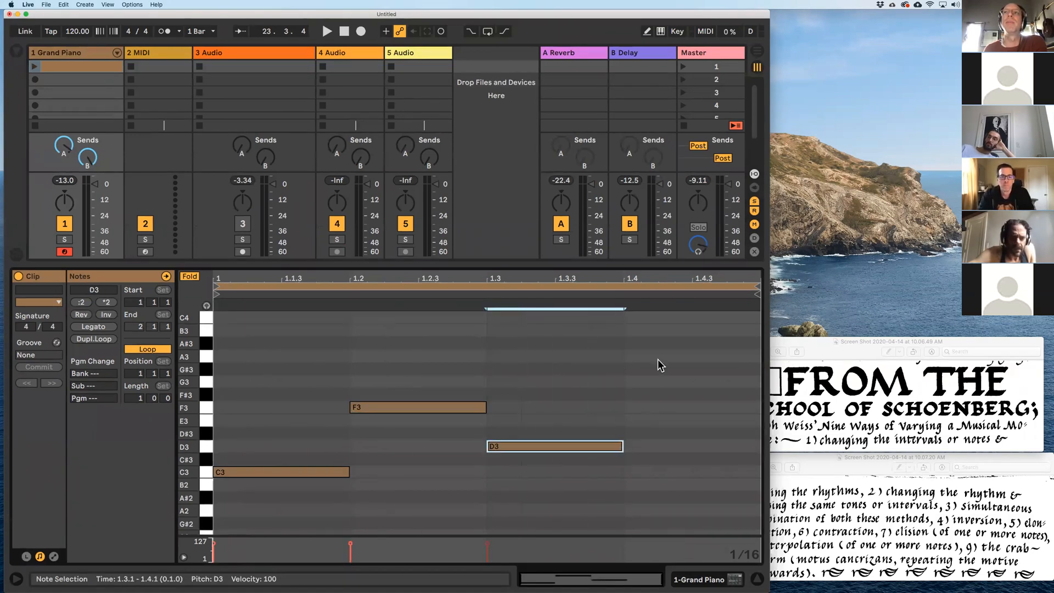
- Add an A#3 from 1.4 lasting three sixteenths and a sixteenth-note G#3 at 1.4.4
double_click(638, 343)
left_click_drag(655, 343, 727, 342)
double_click(742, 369)
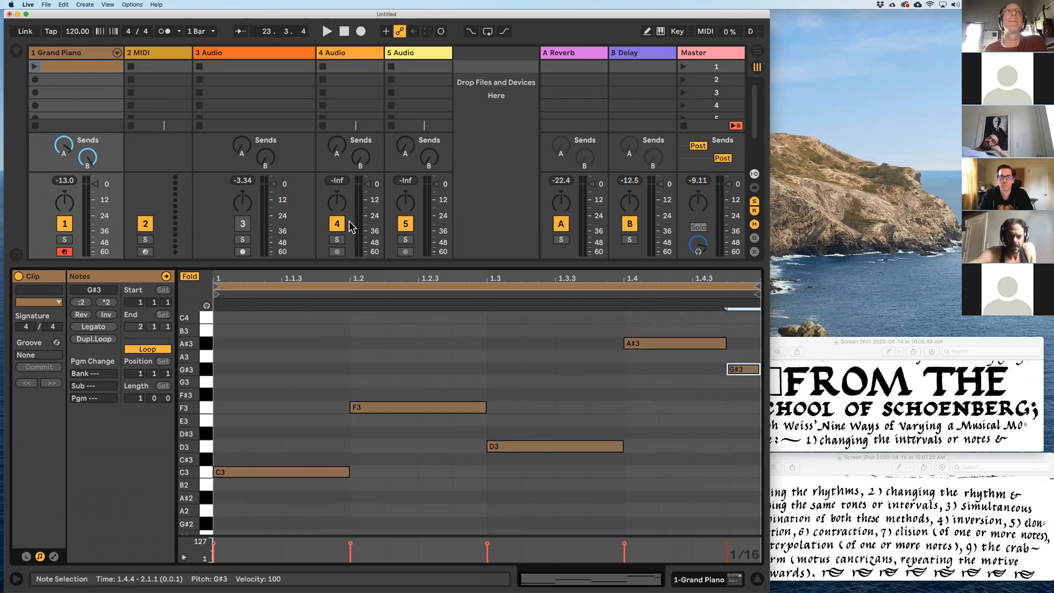
- Play the Grand Piano clip and lower the Master track volume to -27.0 dB
left_click(34, 66)
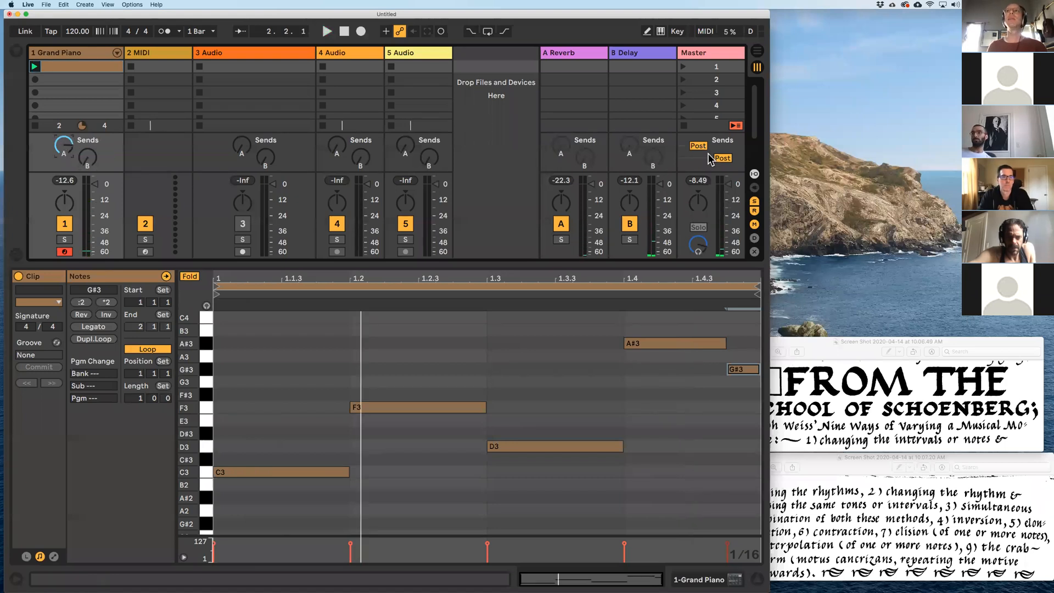
left_click(735, 126)
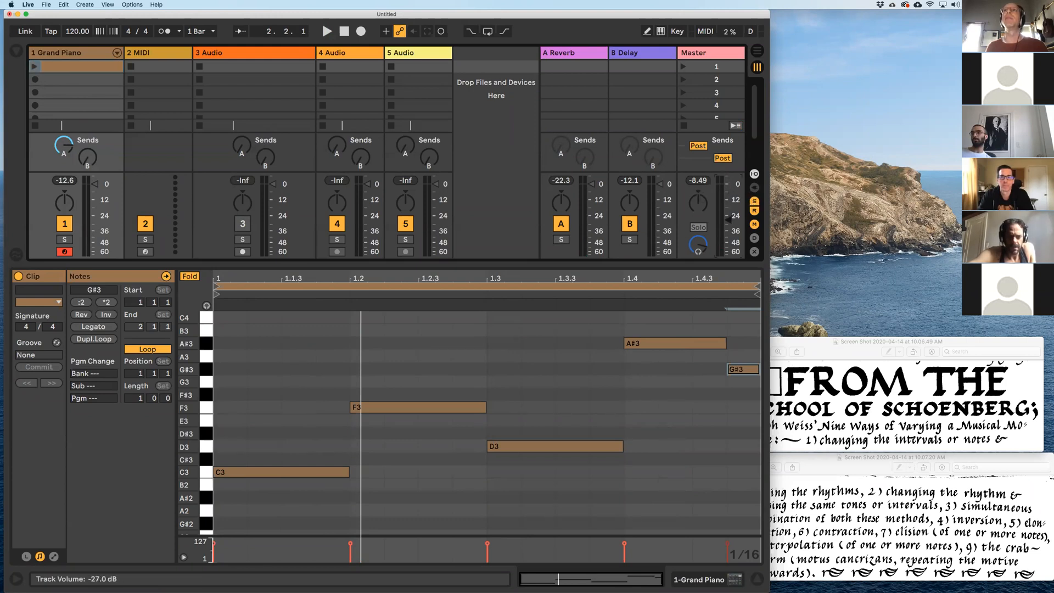
left_click(37, 68)
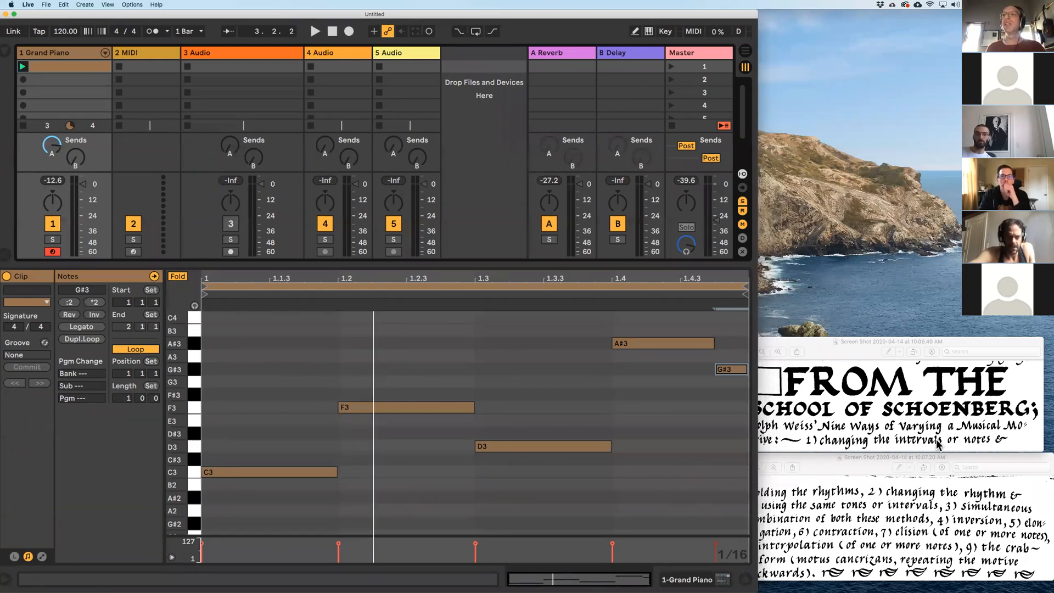
- Duplicate the first Grand Piano clip into the second slot and fold its note editor to the used pitches
left_click(836, 465)
left_click(75, 78)
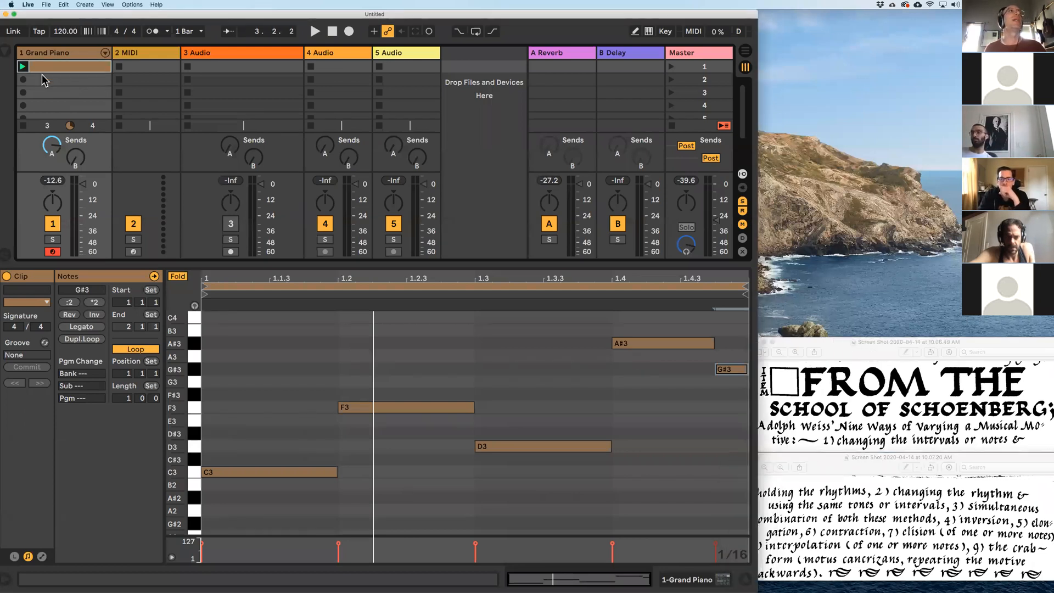
key("super+d")
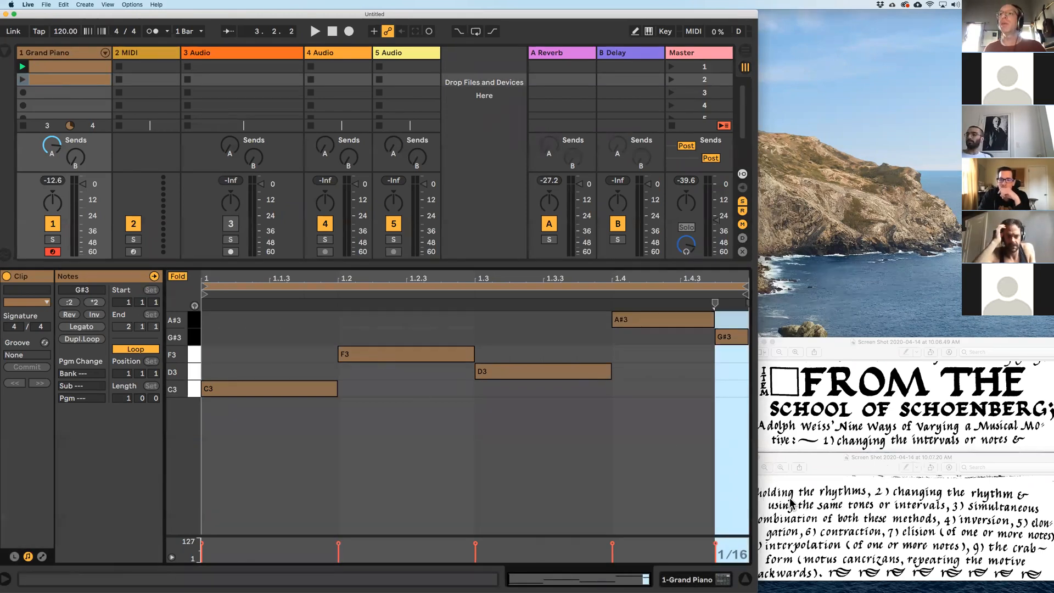
- Repitch the duplicate's notes while keeping their rhythm: second to A#3, third to C3, fourth to F3 and last to D3
left_click(391, 368)
left_click(379, 354)
left_click_drag(379, 354, 383, 320)
left_click_drag(548, 371, 548, 385)
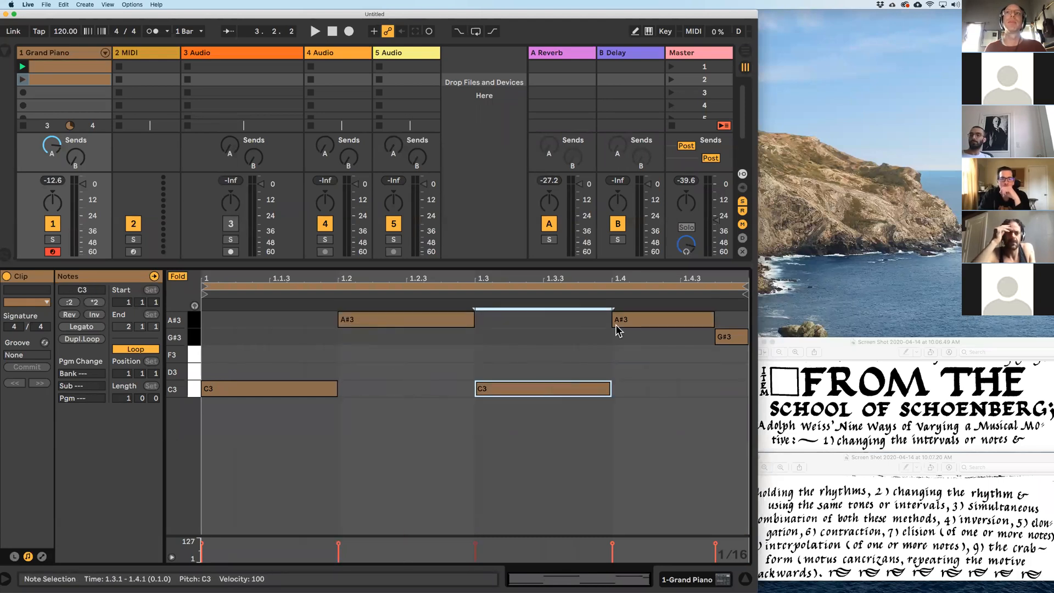
left_click_drag(615, 324, 635, 355)
left_click_drag(730, 336, 736, 368)
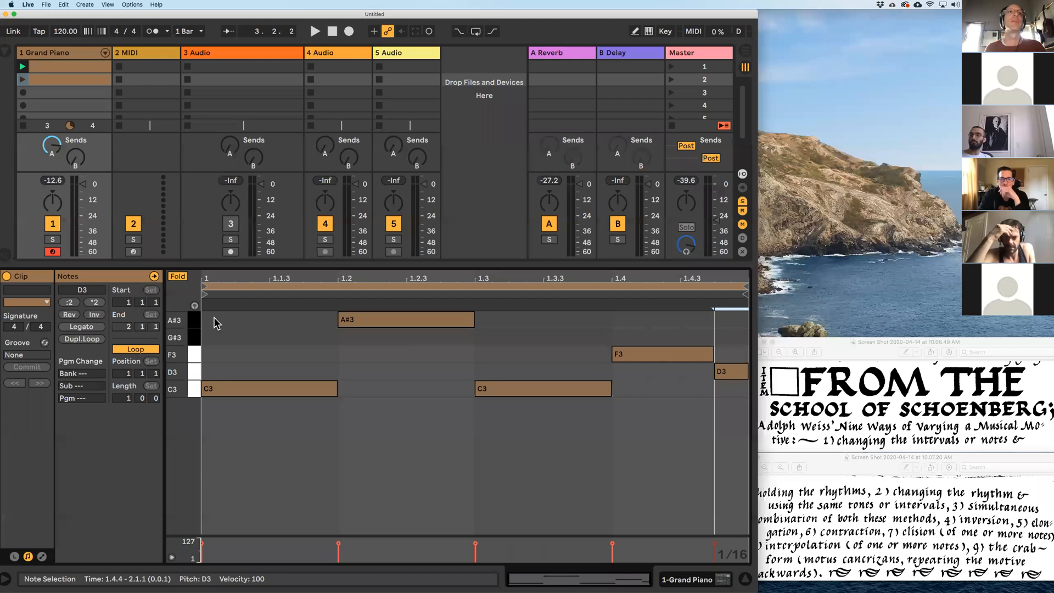
- Unfold the note editor, repitch the second note to G3, the fourth to G#3 and the last to D#3, and play the clip
key("f")
left_click_drag(397, 324, 400, 384)
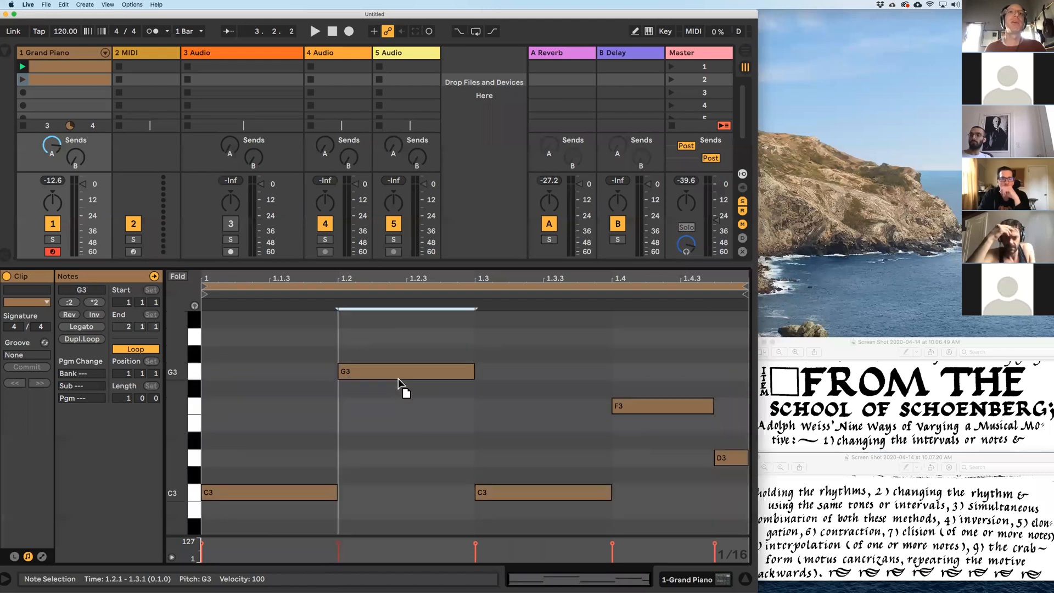
left_click_drag(640, 400, 638, 346)
left_click_drag(724, 459, 726, 424)
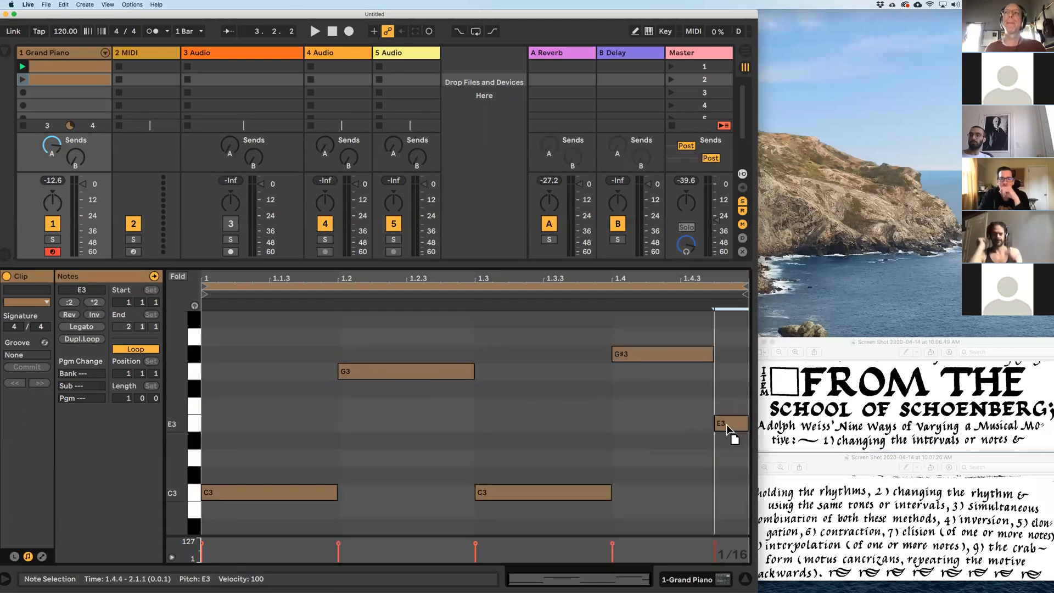
left_click(23, 80)
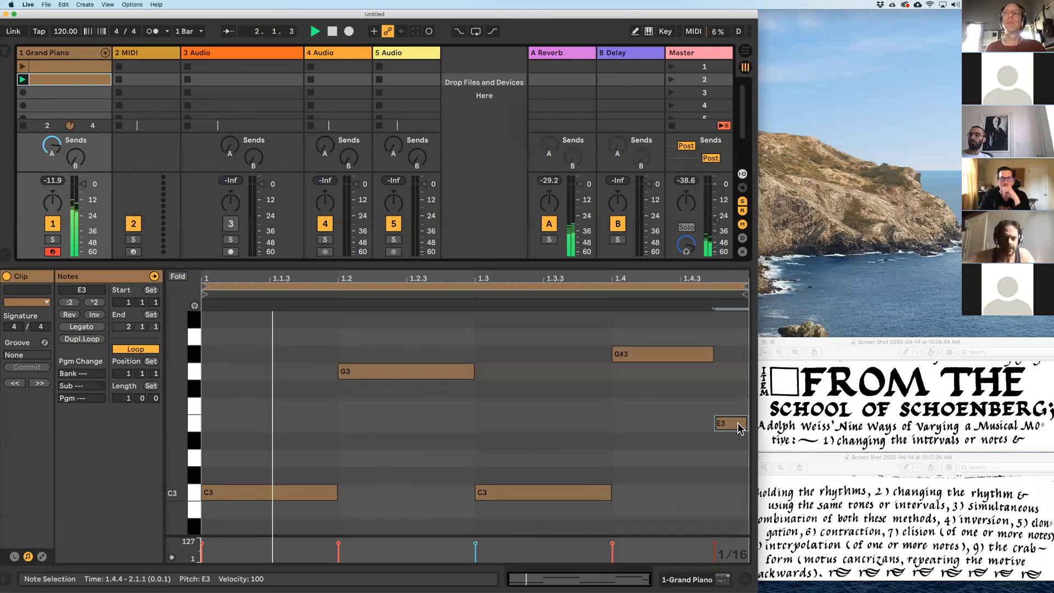
key("Down")
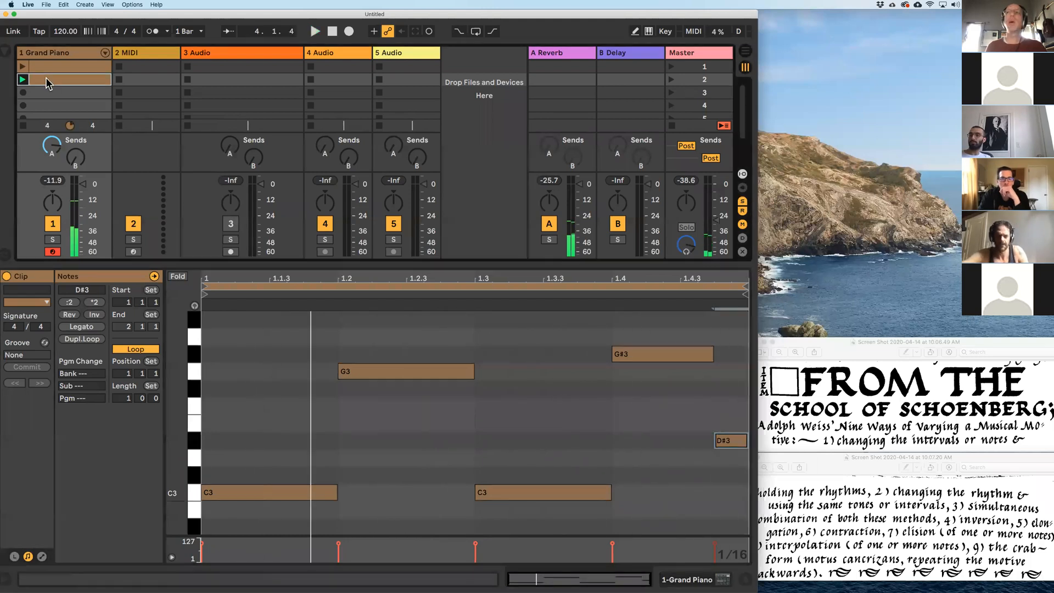
- Duplicate the second Grand Piano clip into the third slot and select its G3 note
key("super+d")
left_click(730, 441)
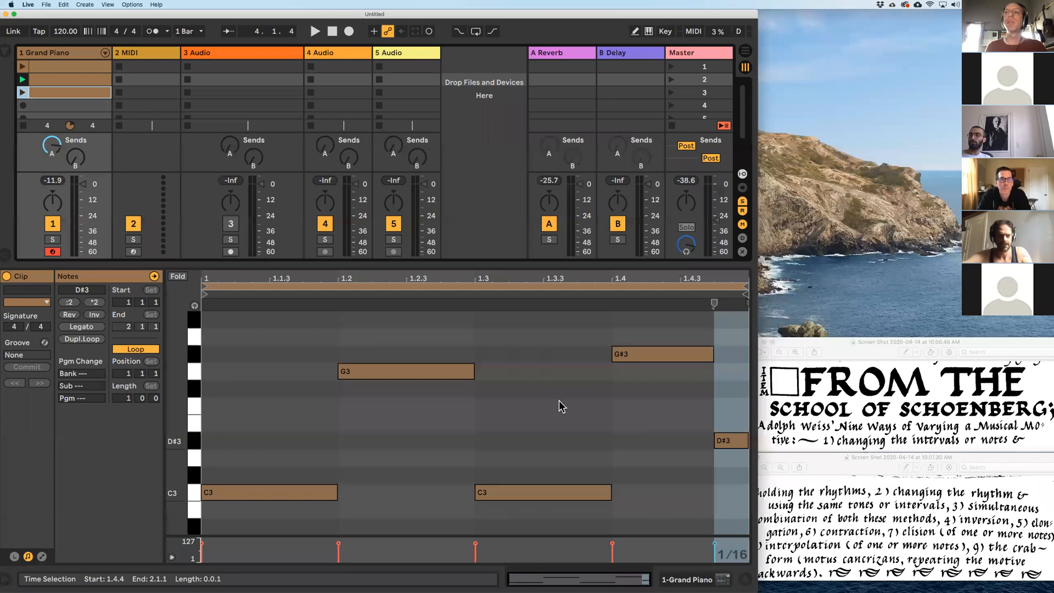
left_click(365, 375)
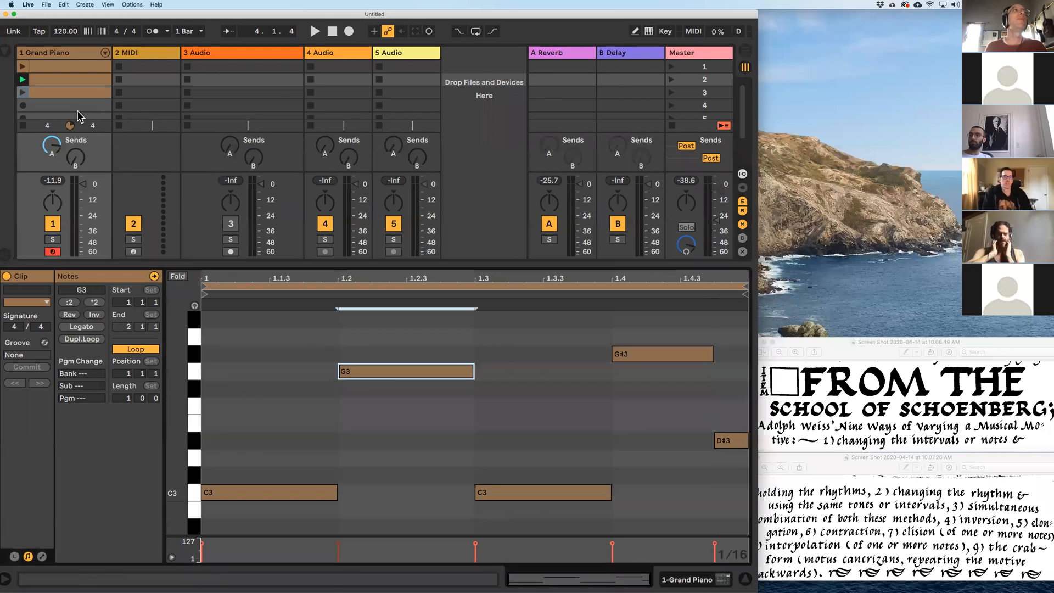
- Play the third Grand Piano clip, then re-rhythm it: start G3 at 1.2.4, move the second C3 to 1.3.3 and end G3 there
left_click(23, 93)
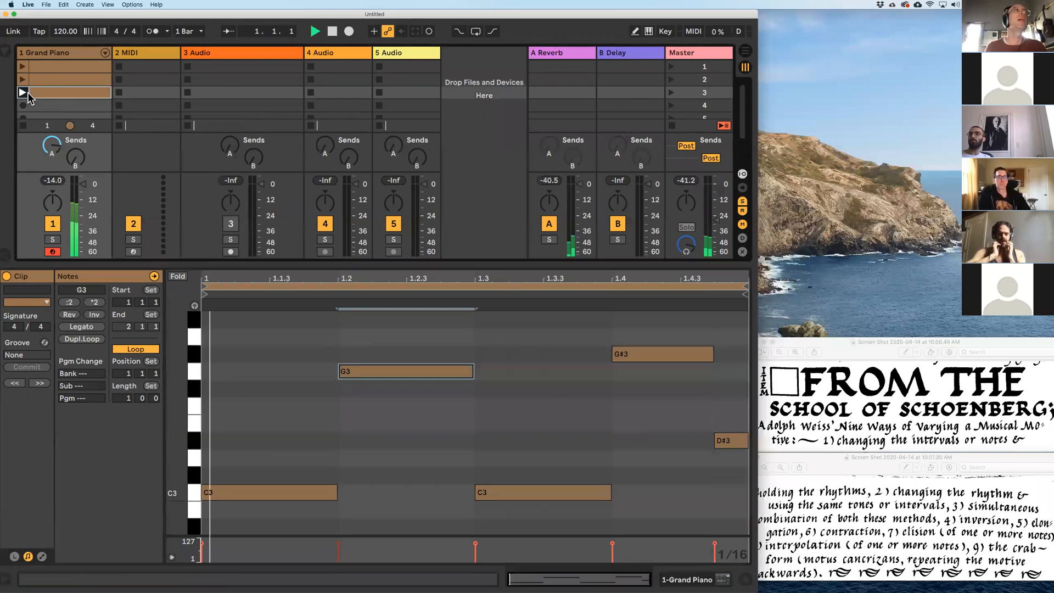
key("space")
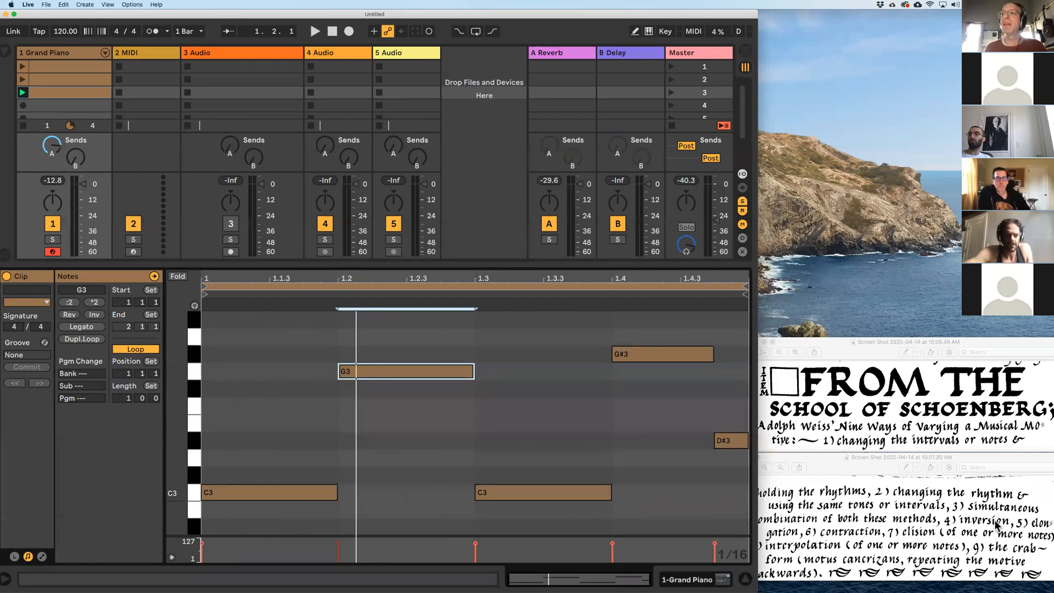
left_click_drag(341, 373, 441, 372)
left_click_drag(336, 493, 536, 500)
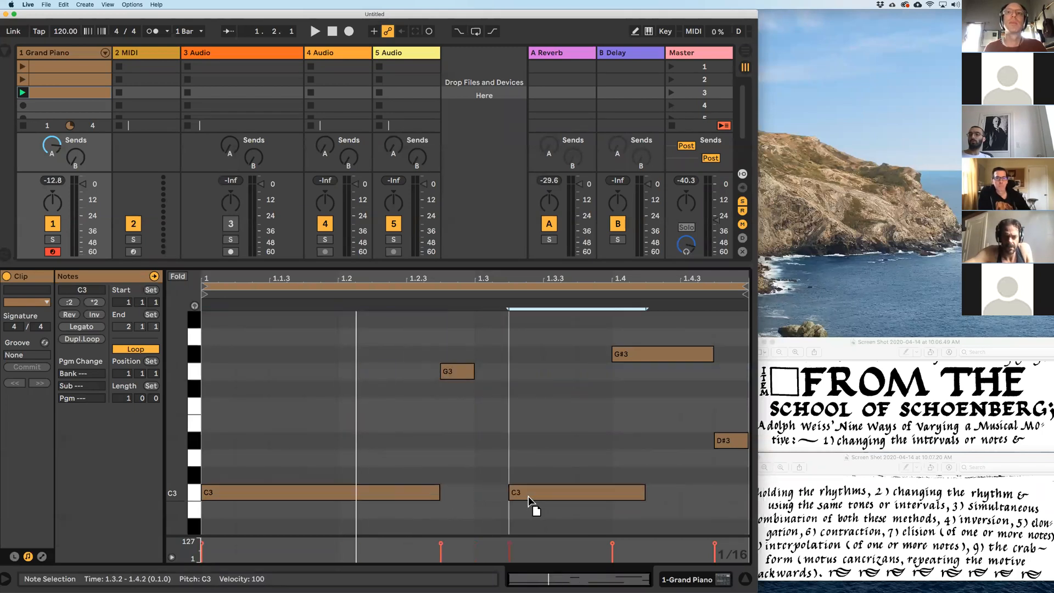
left_click_drag(643, 499, 561, 497)
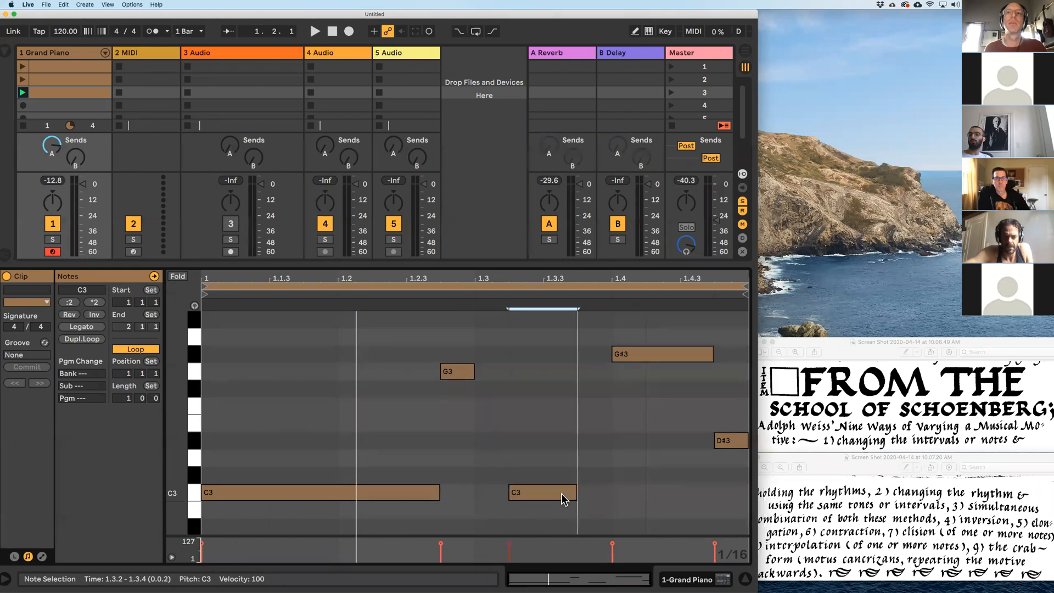
key("Right")
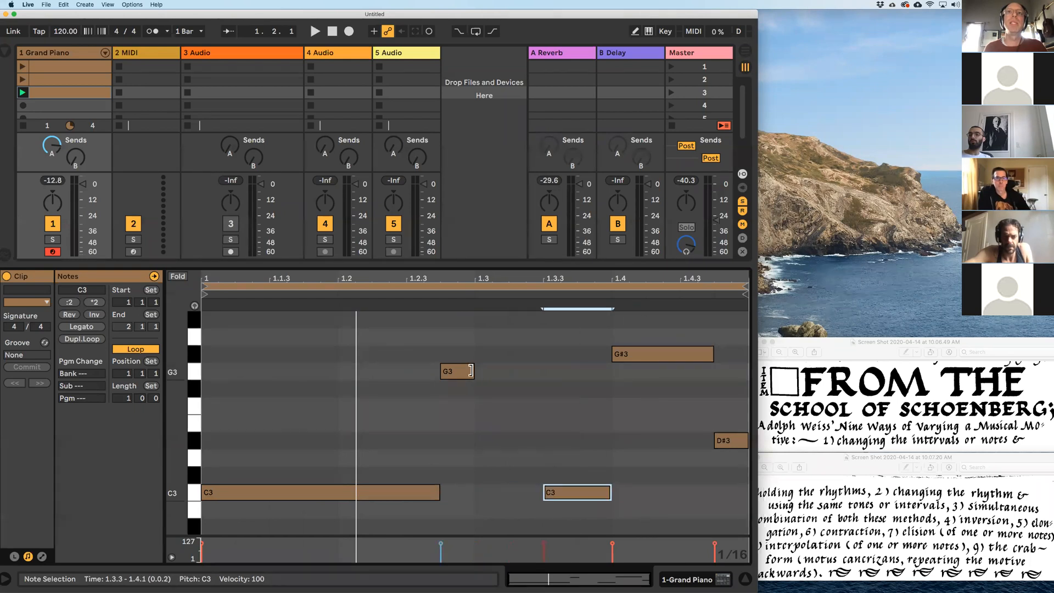
left_click_drag(474, 372, 539, 372)
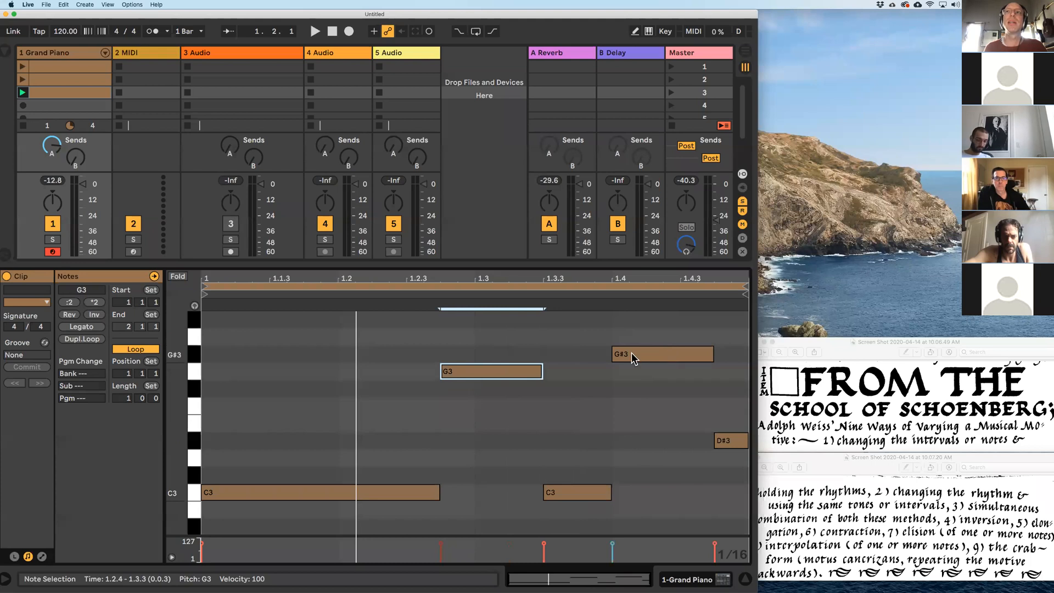
- Start G#3 at 1.4.2, extend the second C3 up to it, start D#3 at 1.4.3, end G#3 there, and play the clip
left_click(613, 355)
left_click_drag(613, 355, 647, 357)
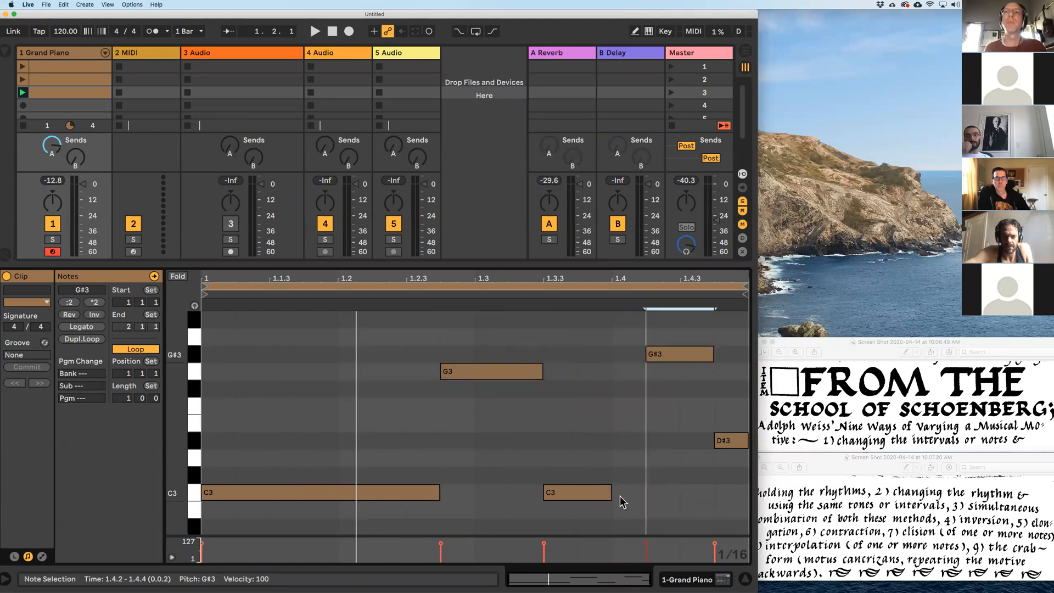
left_click_drag(610, 494, 647, 494)
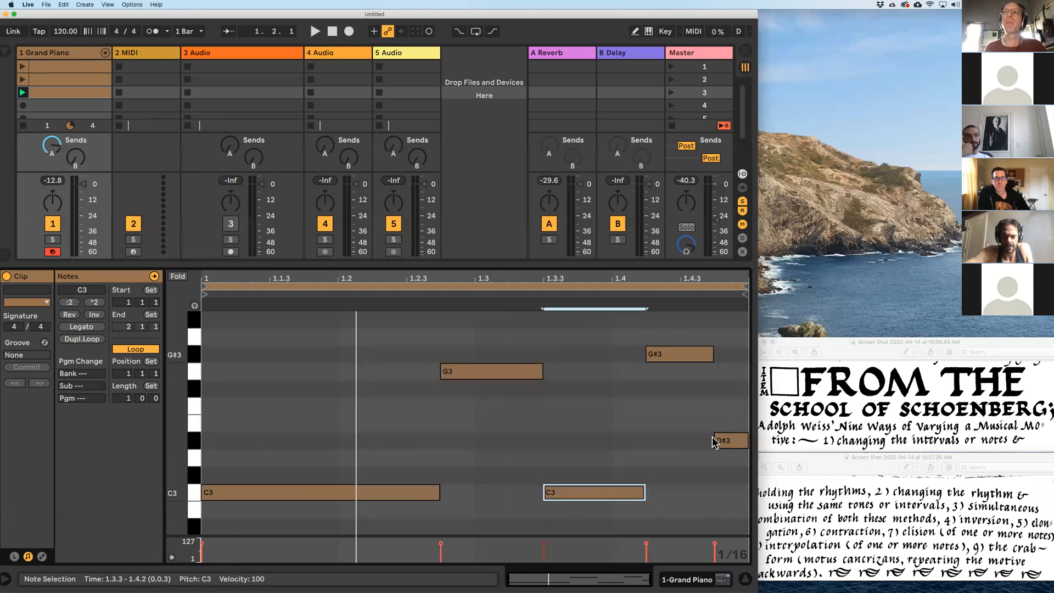
left_click_drag(716, 440, 682, 441)
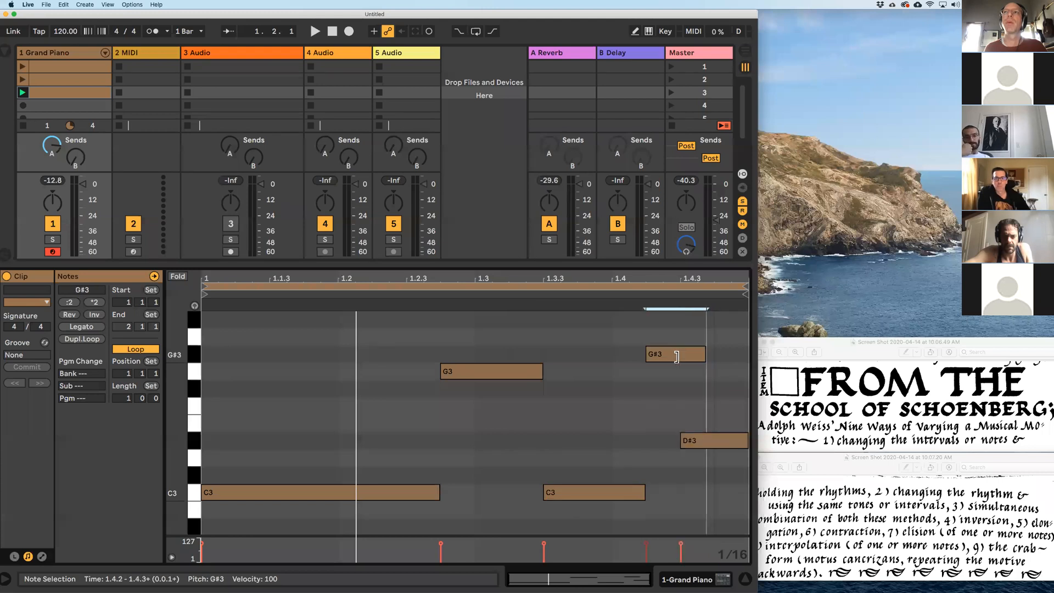
left_click_drag(713, 354, 679, 354)
left_click(23, 93)
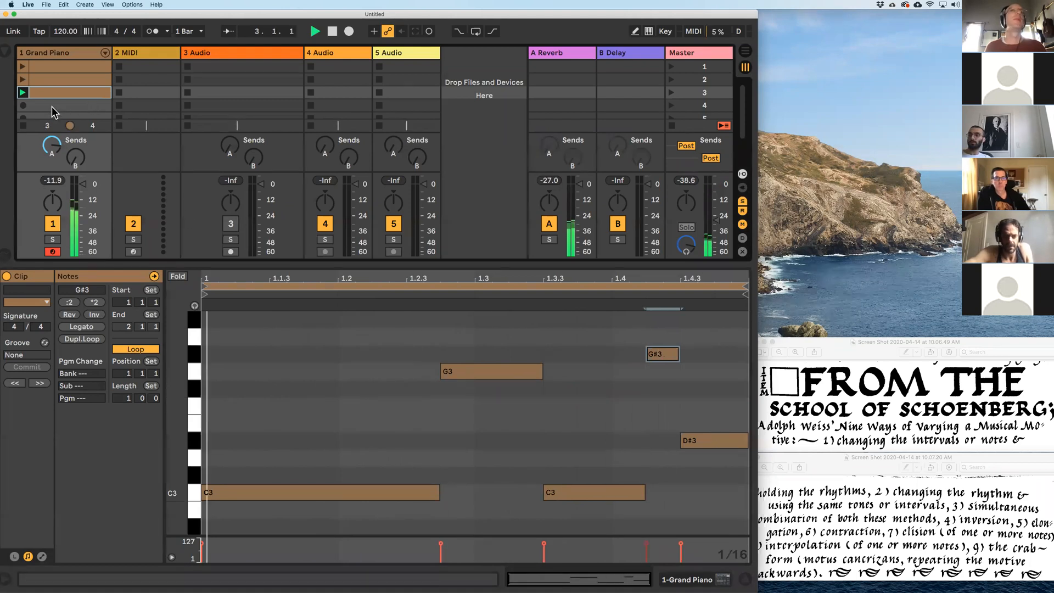
- Duplicate the third clip into the fourth slot, raise G3 to A3 and change the second C3 to D3 starting at 1.3.1
key("super+d")
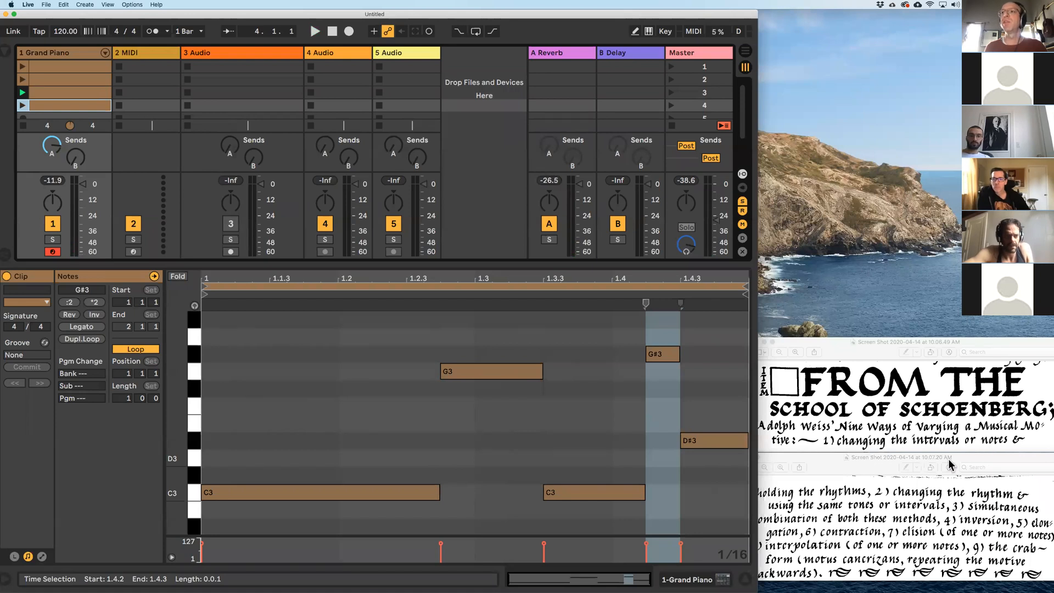
left_click(321, 375)
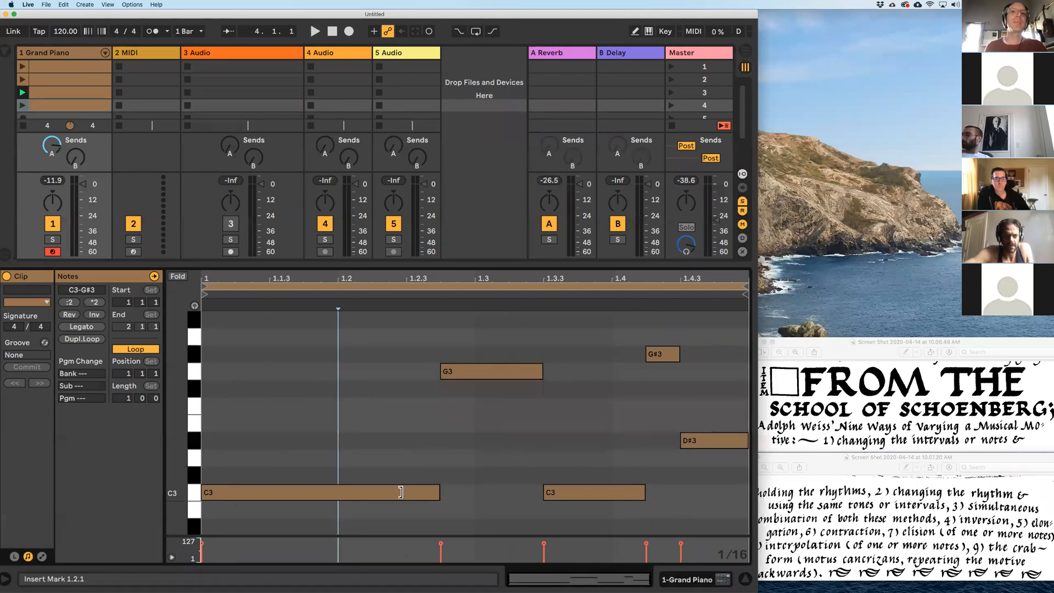
left_click_drag(490, 357, 505, 346)
left_click_drag(584, 489, 476, 457)
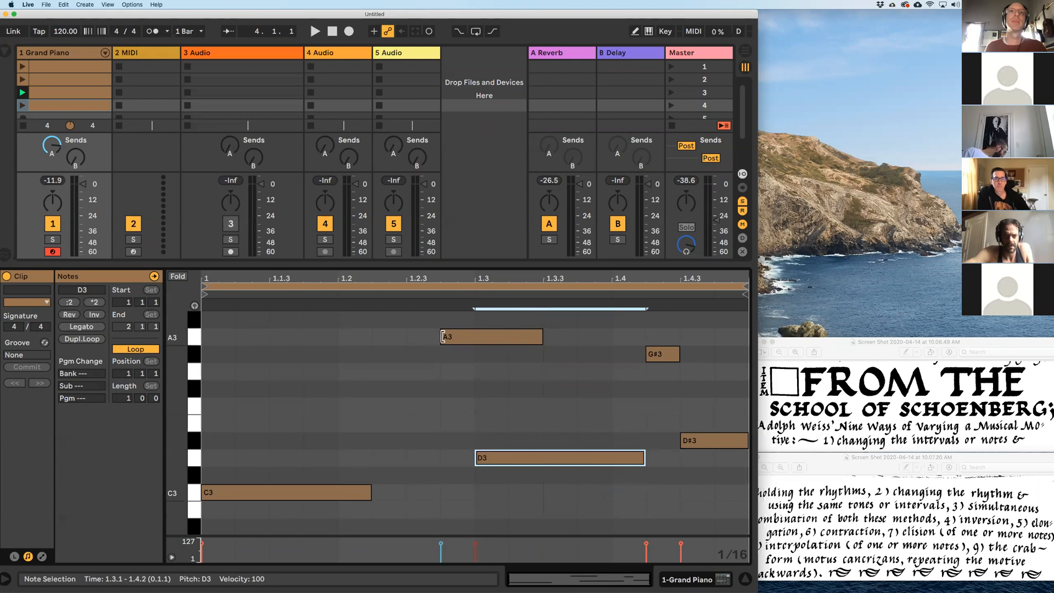
- Retime the fourth clip with A3 from 1.2.2 to 1.3, D3 ending at 1.3.3, G#3 starting there and D#3 at 1.4, and play it
left_click_drag(442, 337, 388, 339)
left_click_drag(539, 339, 432, 338)
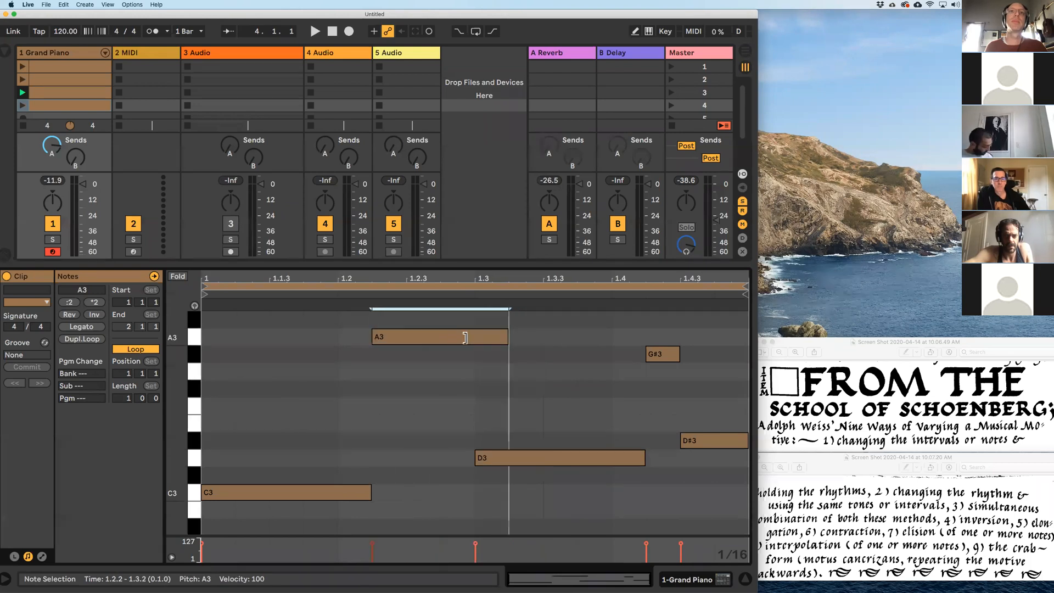
left_click_drag(646, 355, 547, 358)
left_click_drag(685, 441, 541, 458)
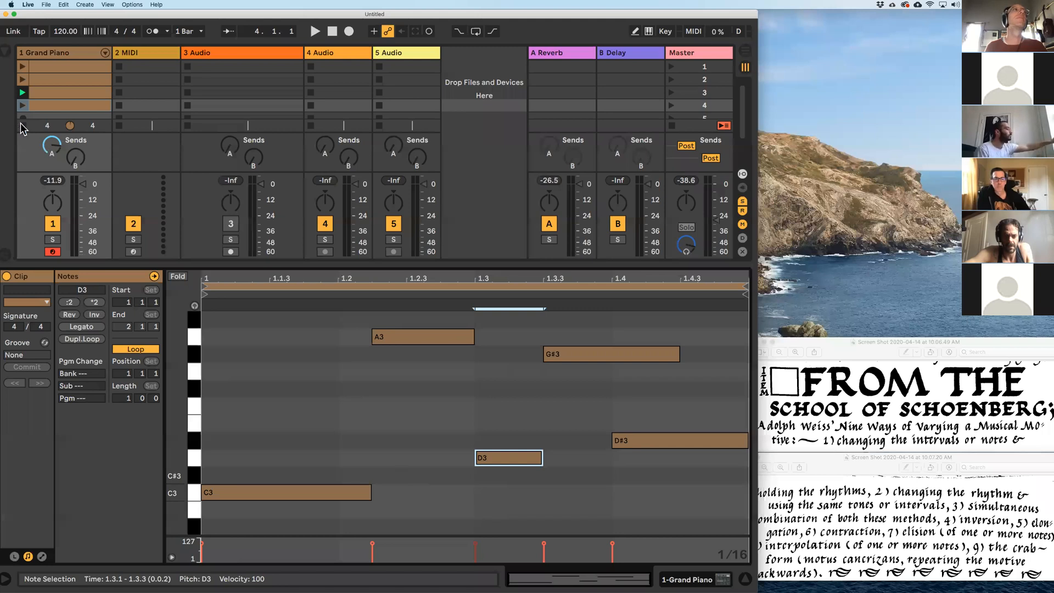
left_click(22, 106)
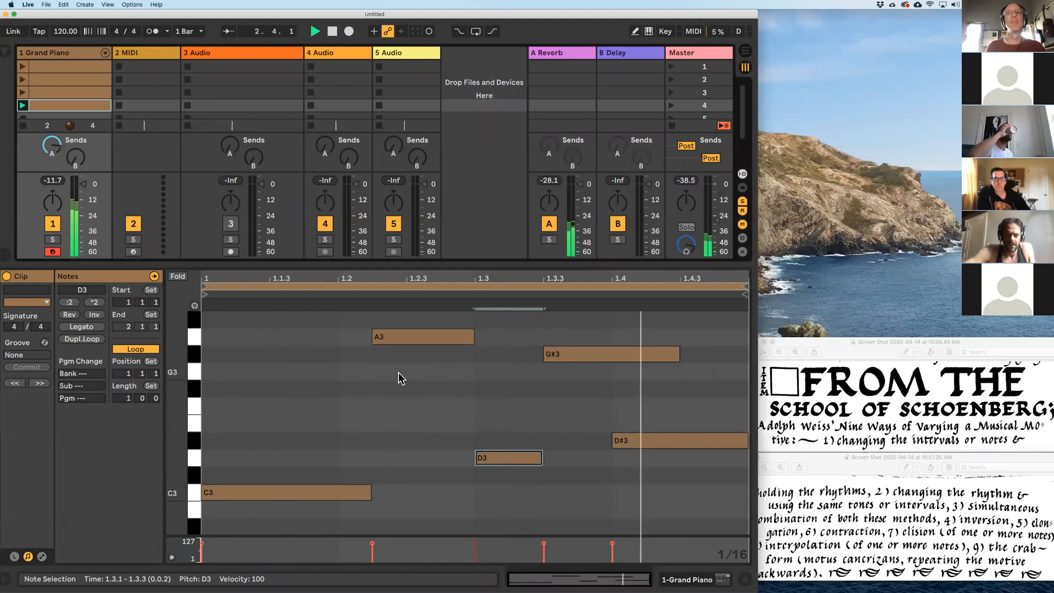
key("space")
- Duplicate the fourth clip into the fifth slot, invert all of its notes, and play the inverted clip
left_click(71, 108)
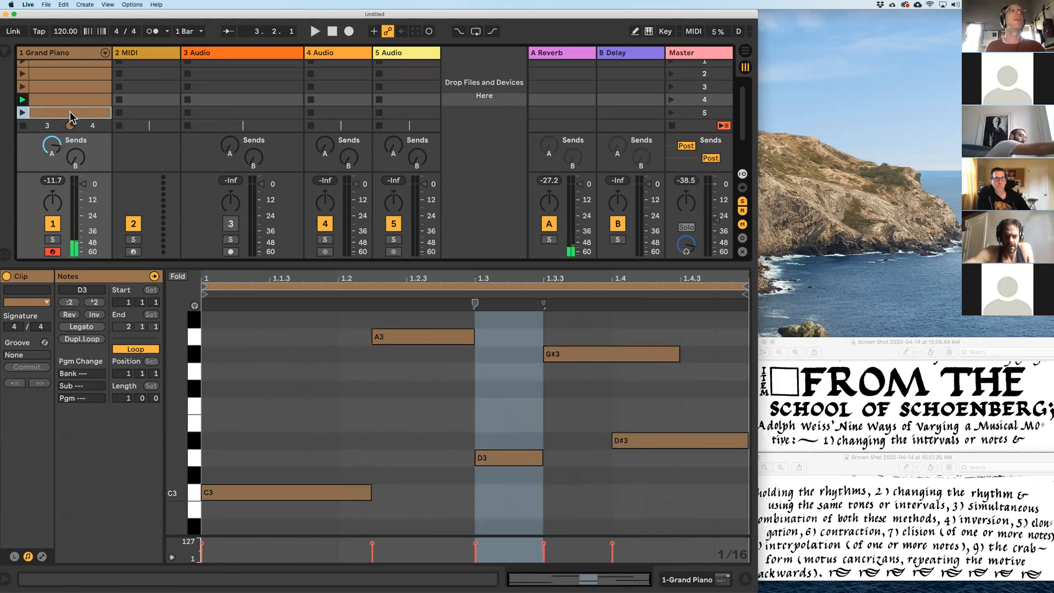
key("super+d")
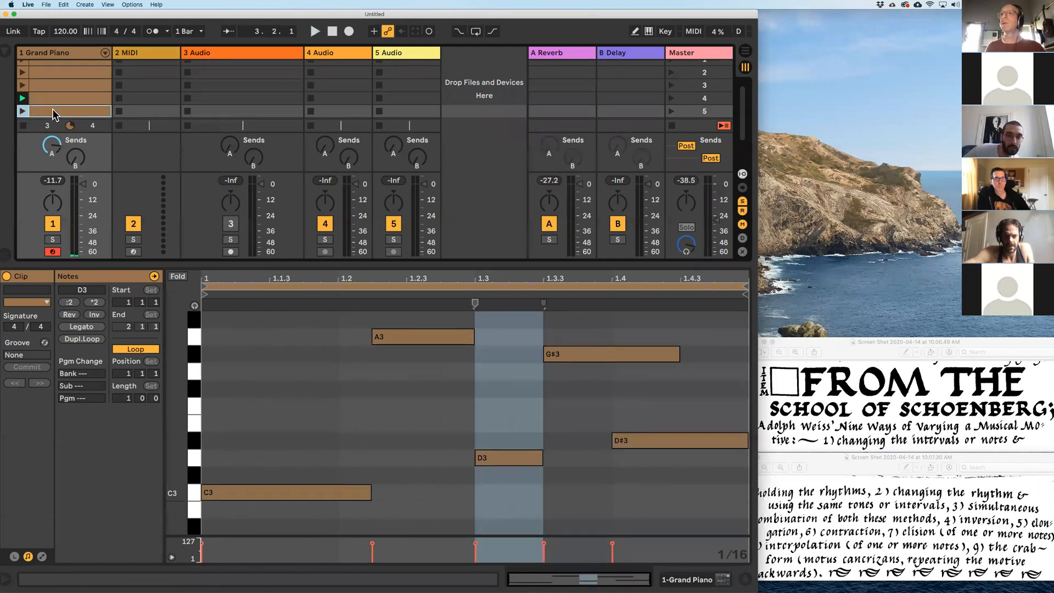
left_click(303, 329)
key("super+a")
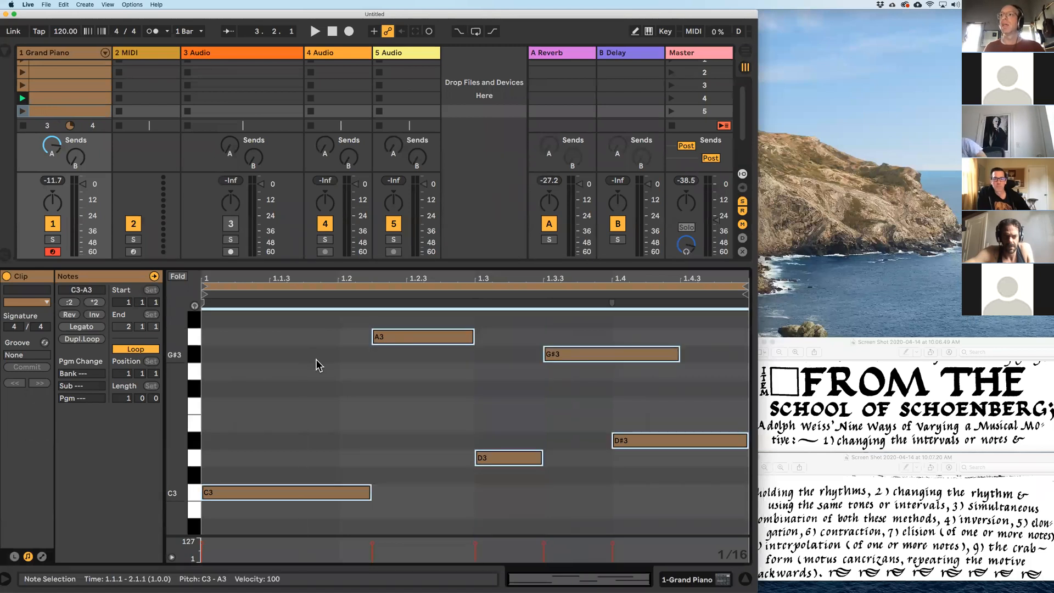
left_click(96, 316)
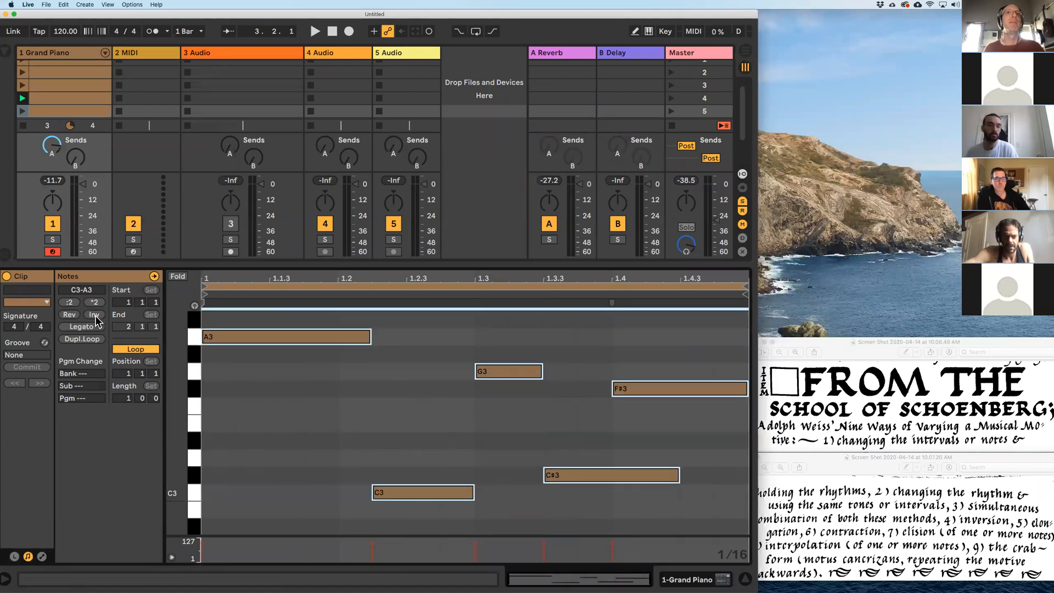
left_click(23, 111)
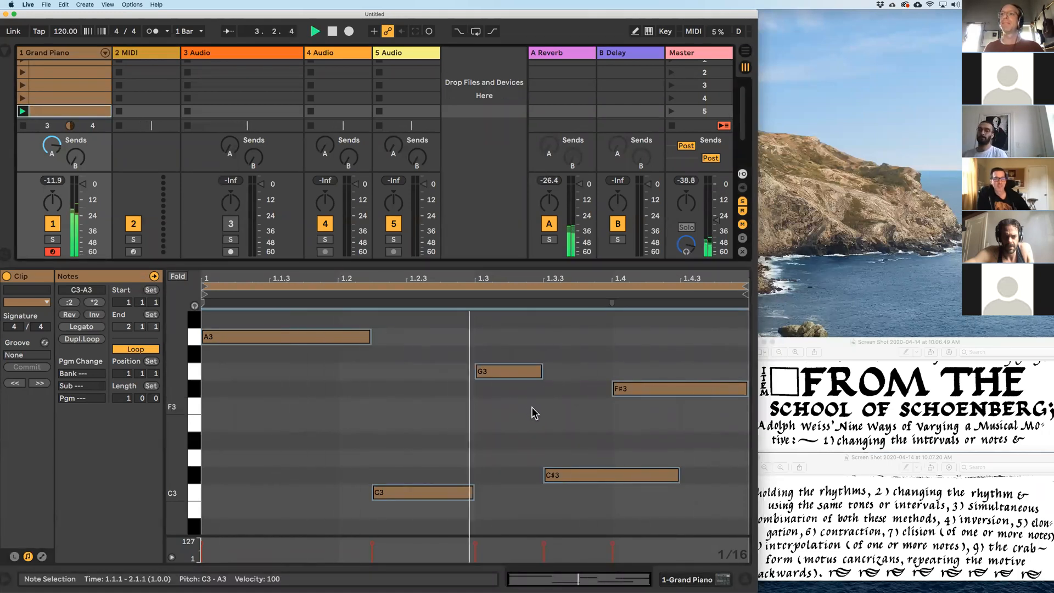
- Duplicate the inverted clip into the sixth slot and set the duplicate's loop length to 2 bars
left_click(65, 114)
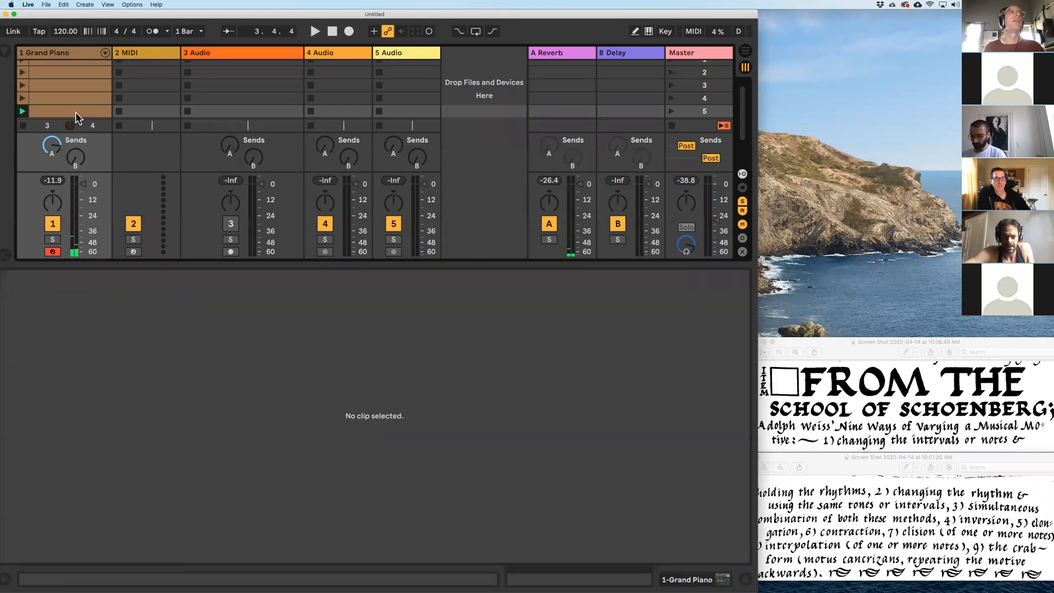
key("Down")
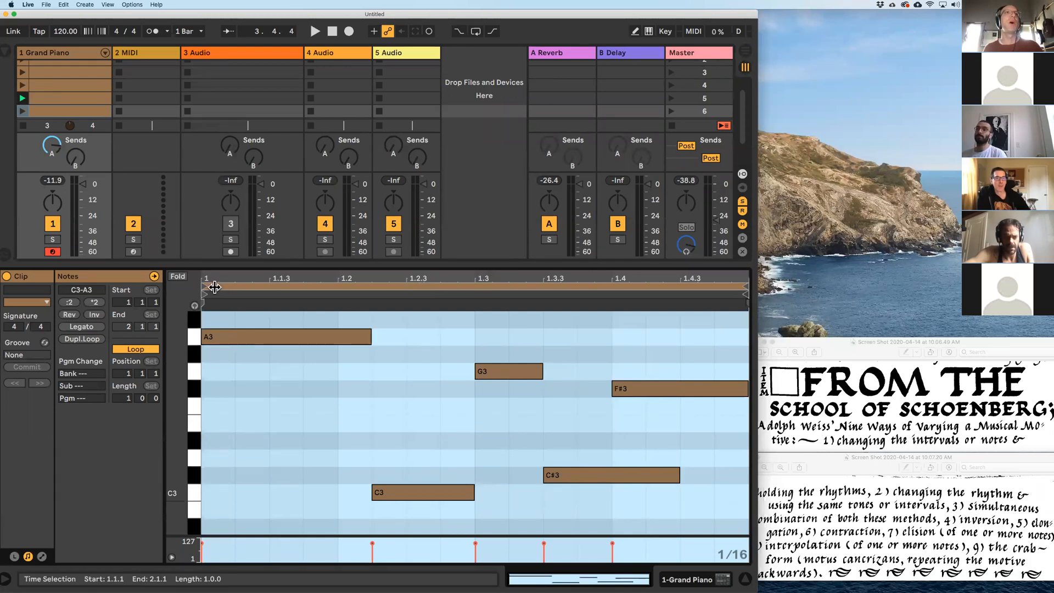
left_click_drag(127, 404, 127, 398)
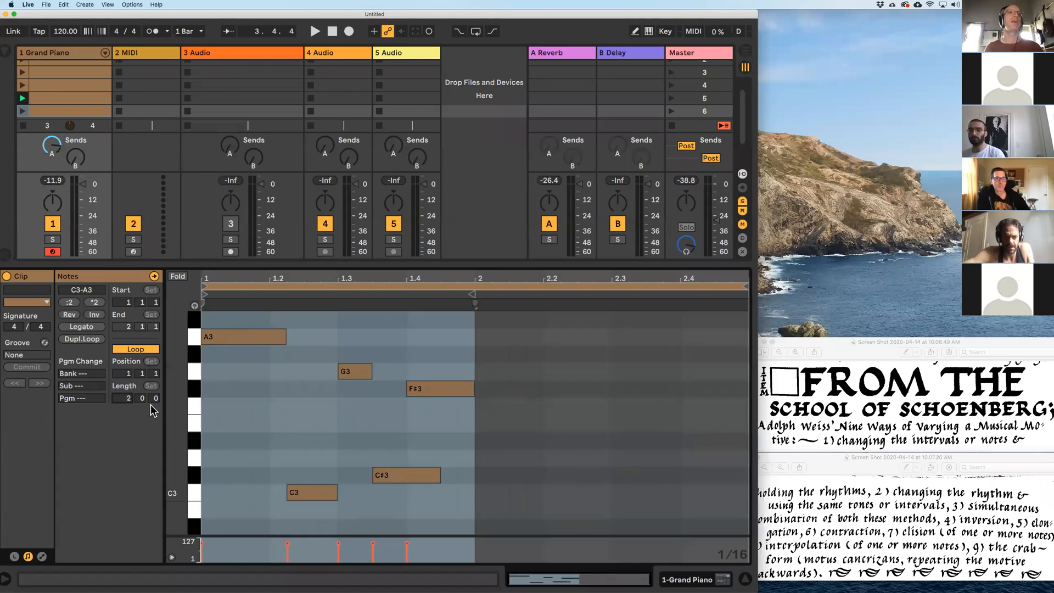
- Stretch all notes of the sixth clip to twice their length so they fill both bars, and play the clip
left_click(470, 358)
key("super+a")
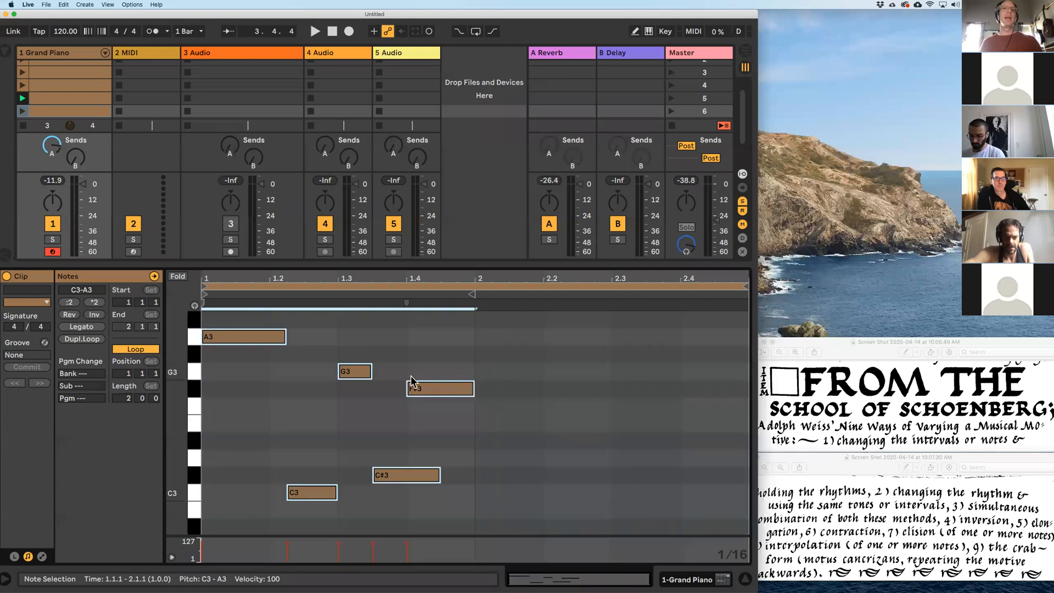
left_click(406, 304)
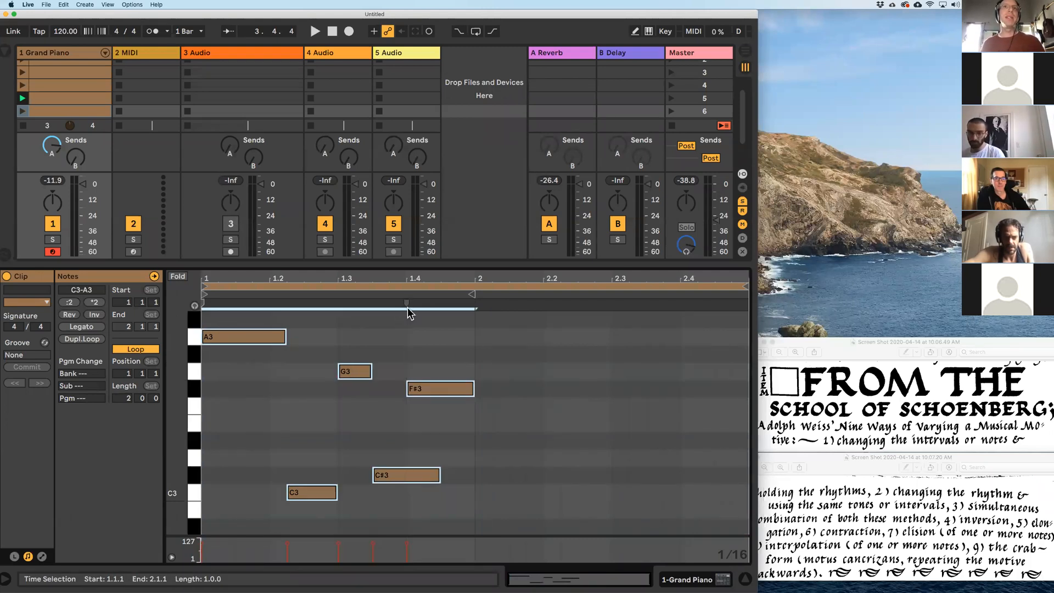
left_click_drag(407, 304, 612, 308)
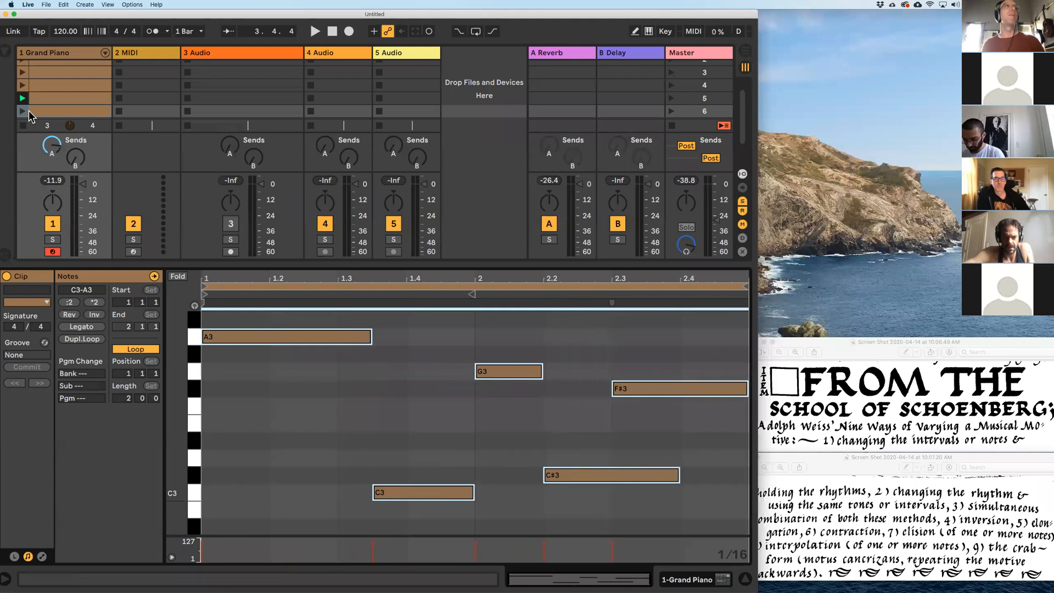
key("Return")
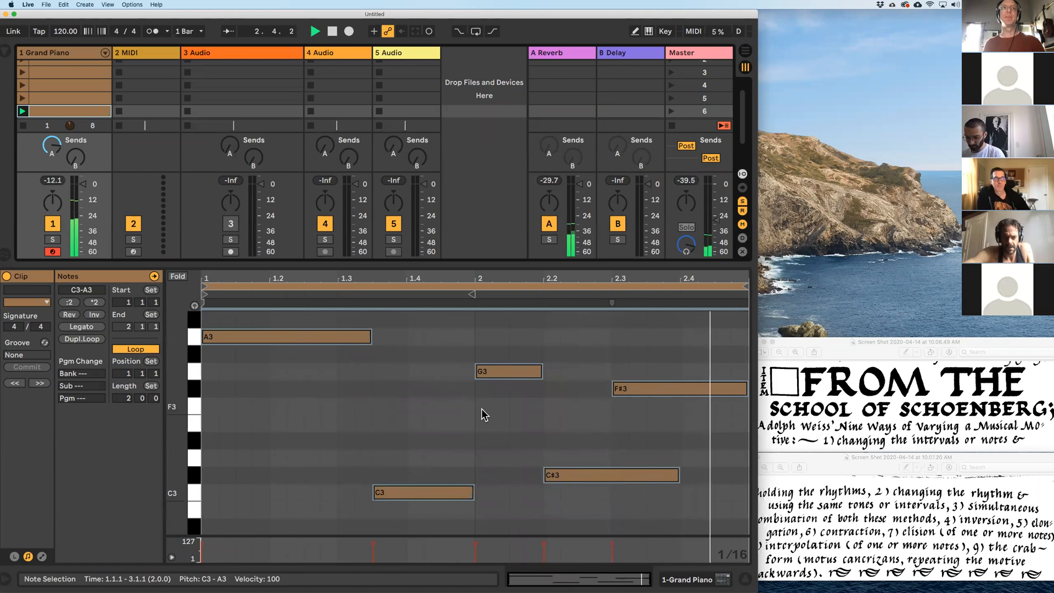
left_click(506, 409)
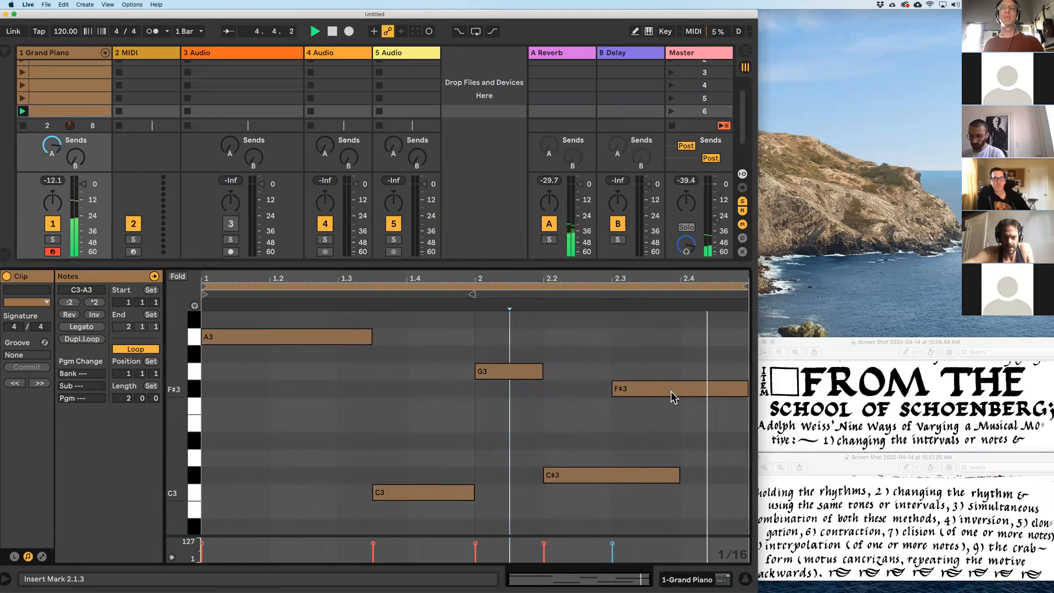
- Duplicate the sixth clip into the seventh slot, compress all its notes and its loop to three beats, and play it
key("super+d")
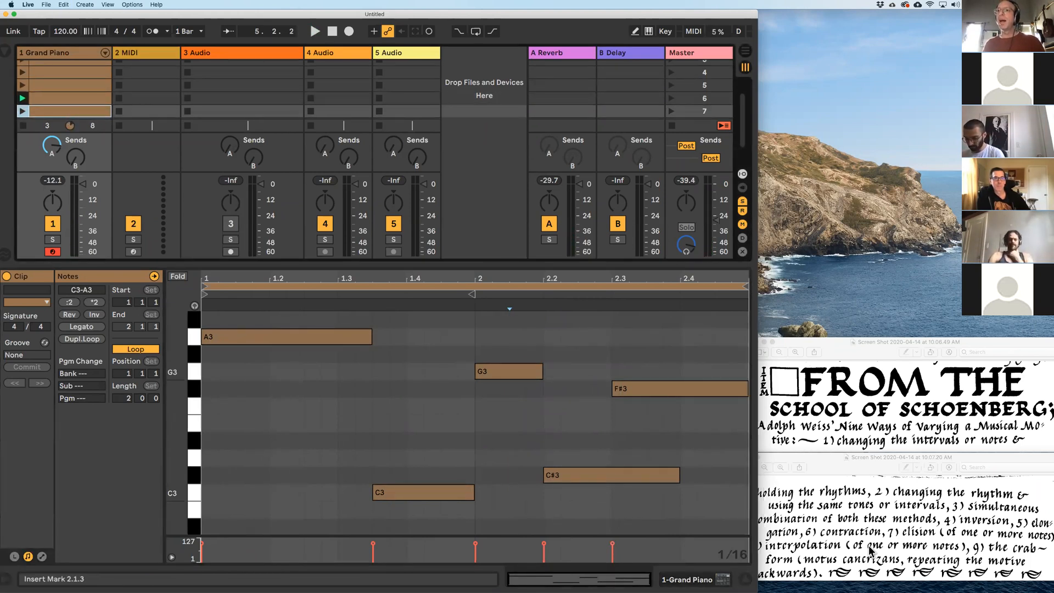
left_click(193, 205)
left_click(409, 328)
key("super+a")
left_click_drag(611, 302, 355, 303)
left_click_drag(739, 288, 407, 288)
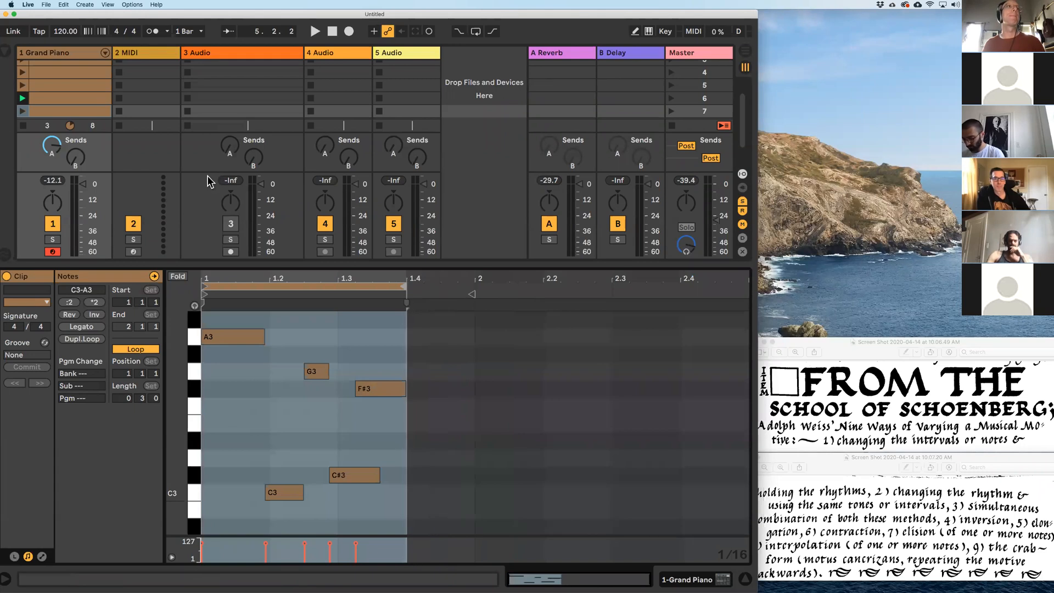
left_click(21, 111)
- Compress the seventh clip's notes and loop to two beats, extend C3 back to start at 1.1.3, and select all notes
mouse_move(406, 302)
left_mouse_down()
mouse_move(337, 304)
mouse_move(356, 302)
mouse_move(337, 292)
left_mouse_up()
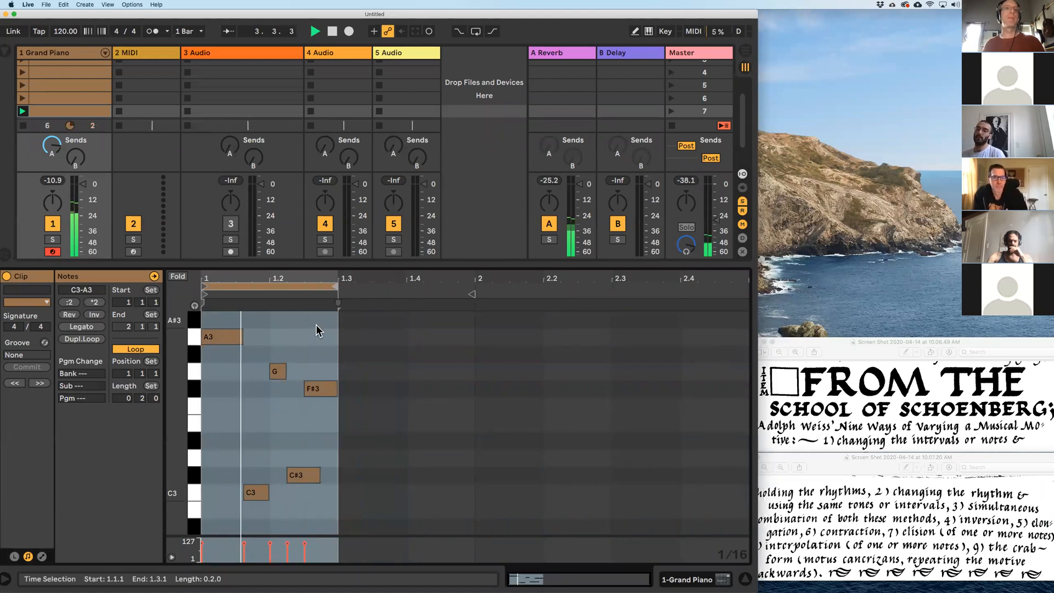
left_click(249, 494)
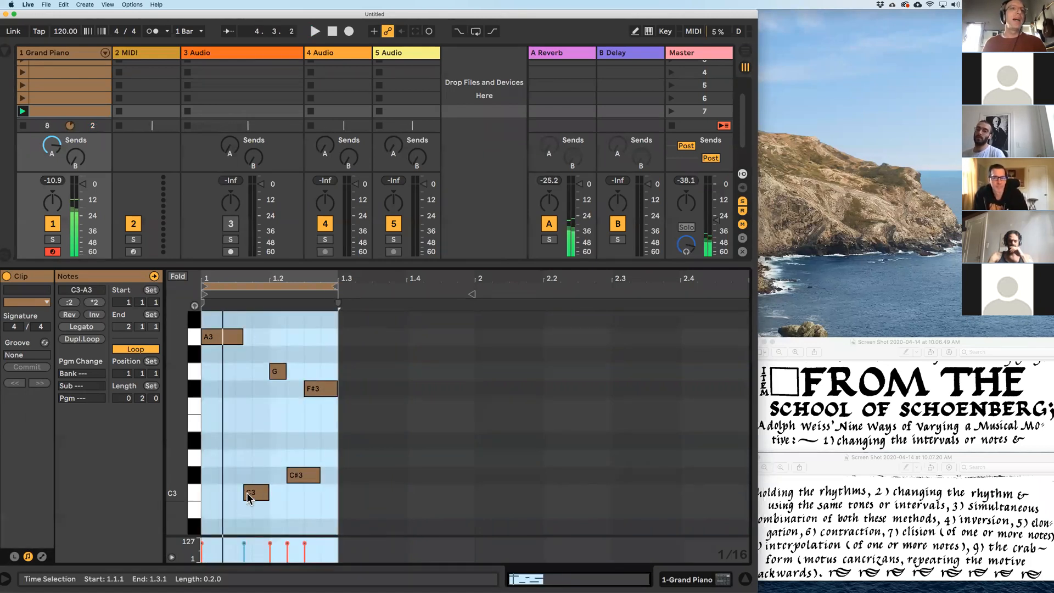
left_click_drag(240, 494, 236, 494)
left_click(230, 455)
key("super+a")
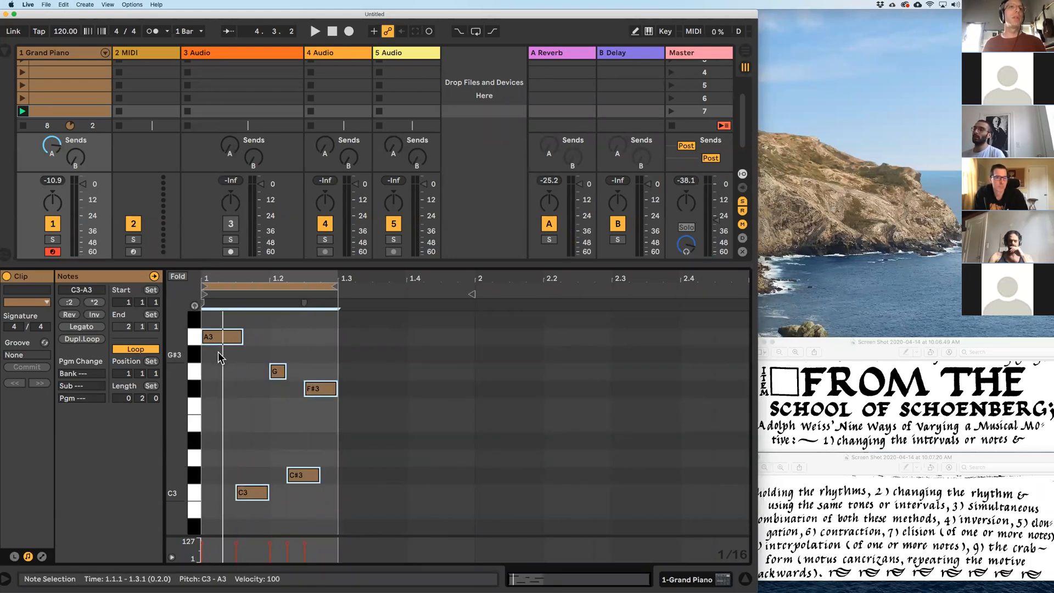
left_click_drag(188, 268, 189, 315)
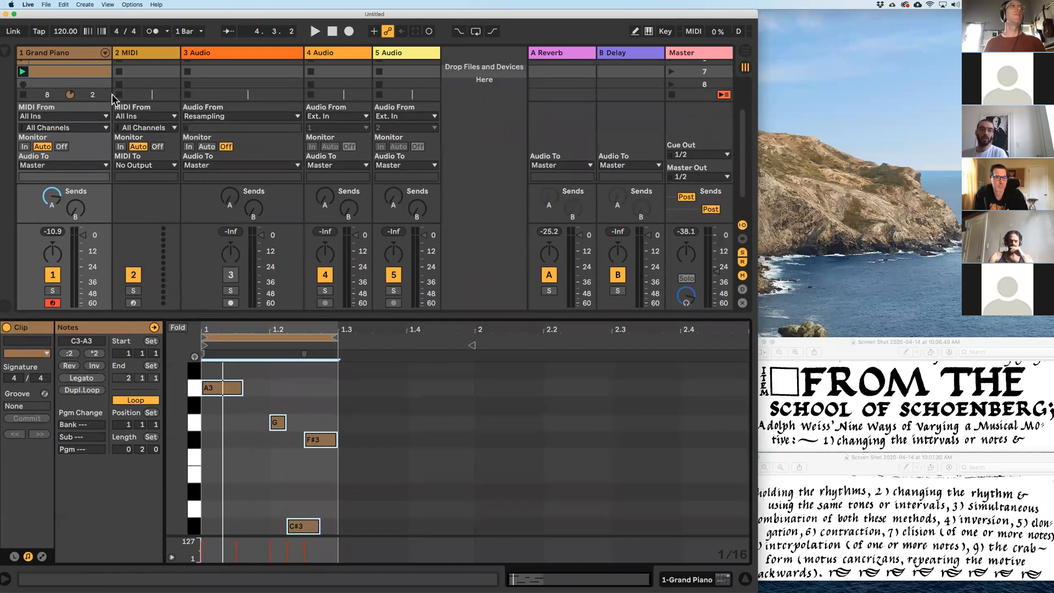
- Duplicate the seventh clip into the eighth slot and add short notes G#3 at 1.1.3 and F#3 at 1.1.4
left_click(743, 225)
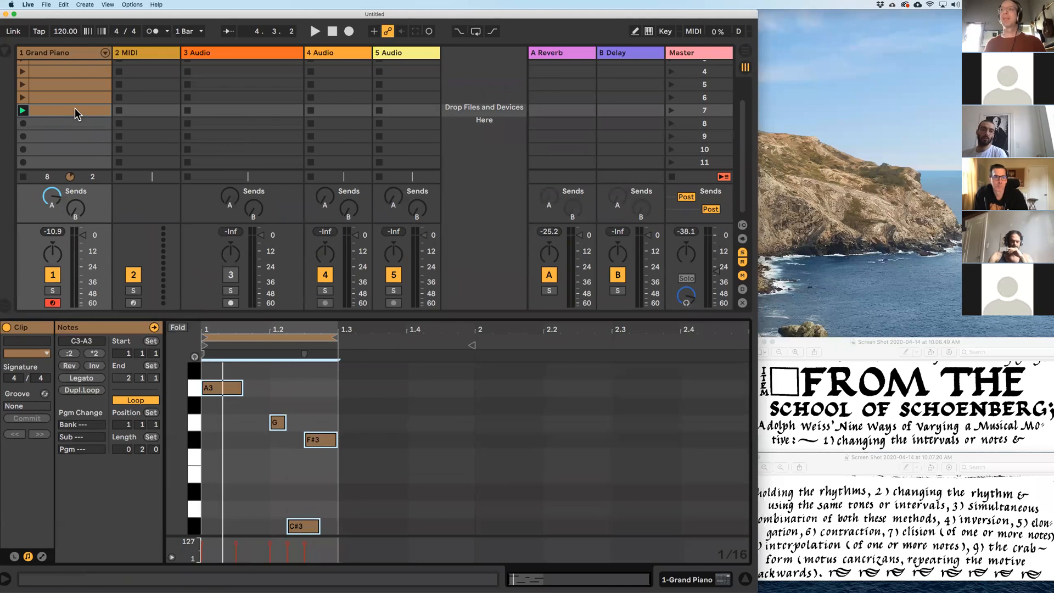
key("super+d")
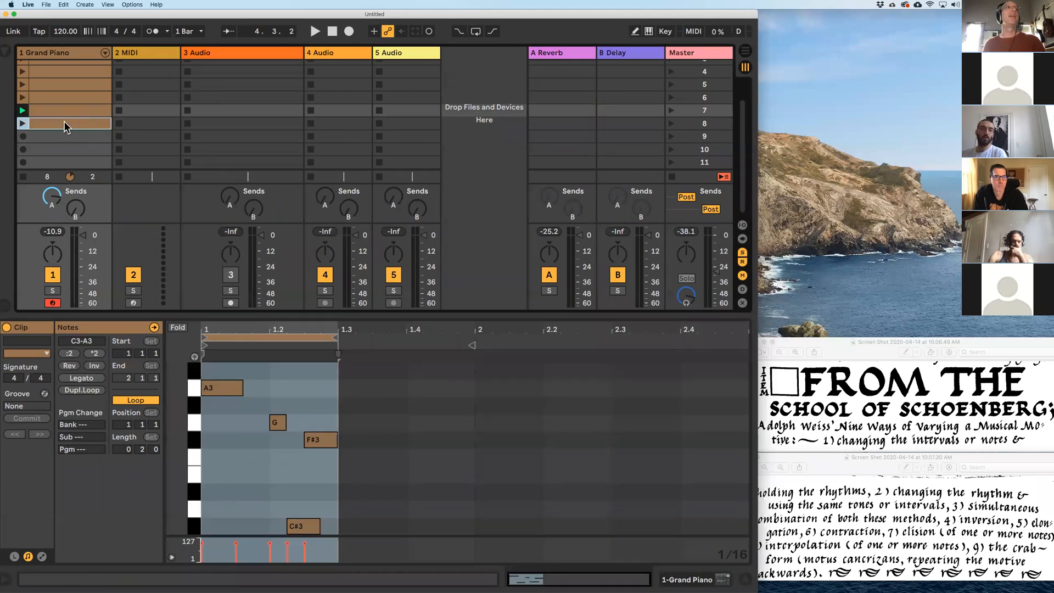
double_click(70, 123)
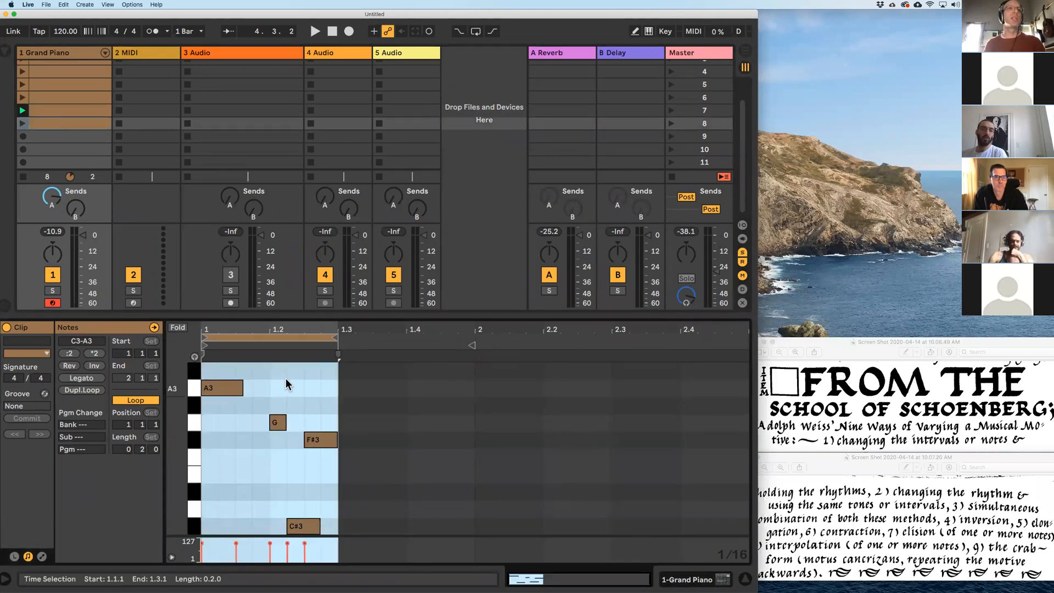
left_click_drag(258, 330, 258, 362)
left_click(353, 388)
left_click_drag(324, 388, 300, 388)
double_click(328, 424)
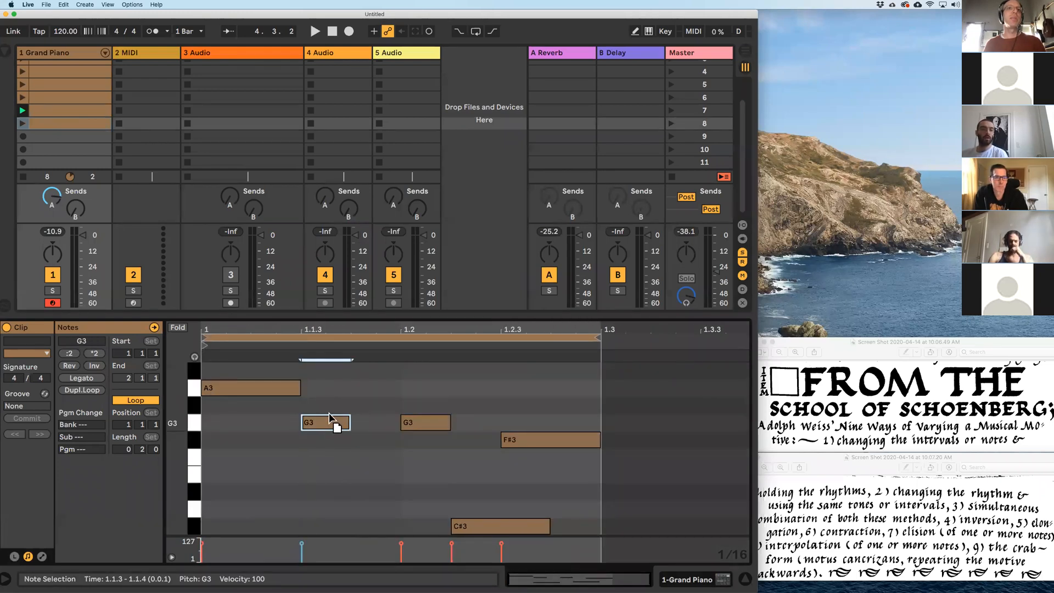
key("Up")
double_click(388, 445)
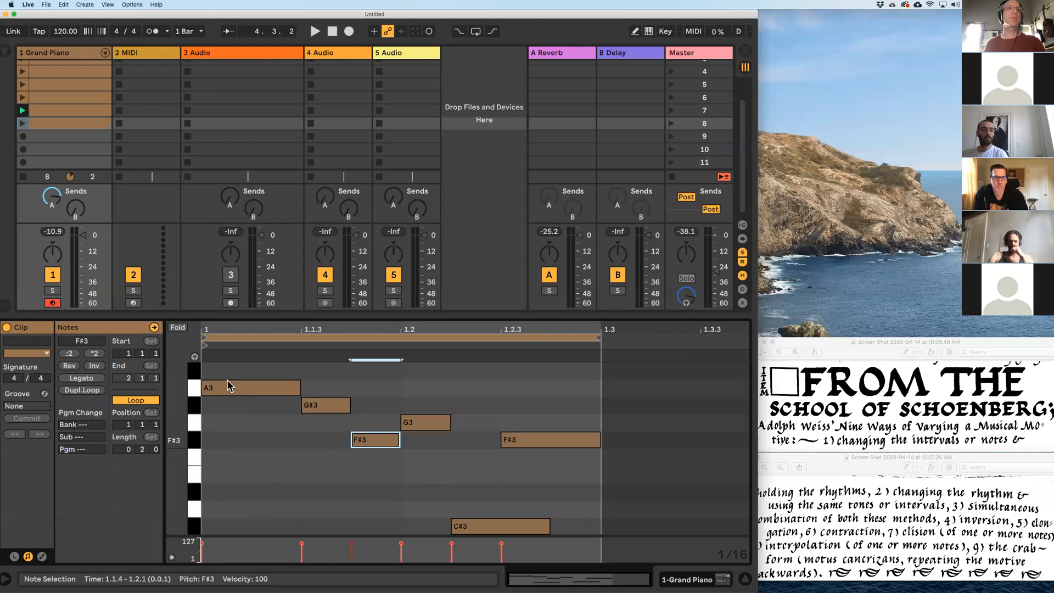
- Enlarge the note editor and play the eighth clip
left_click(47, 124)
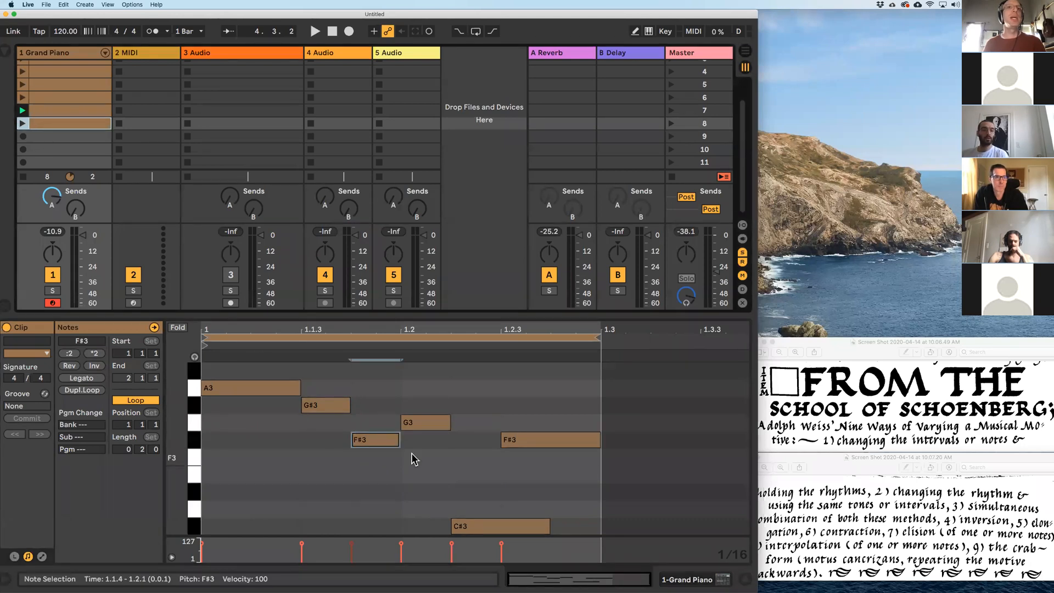
left_click_drag(368, 315, 368, 263)
left_click(23, 112)
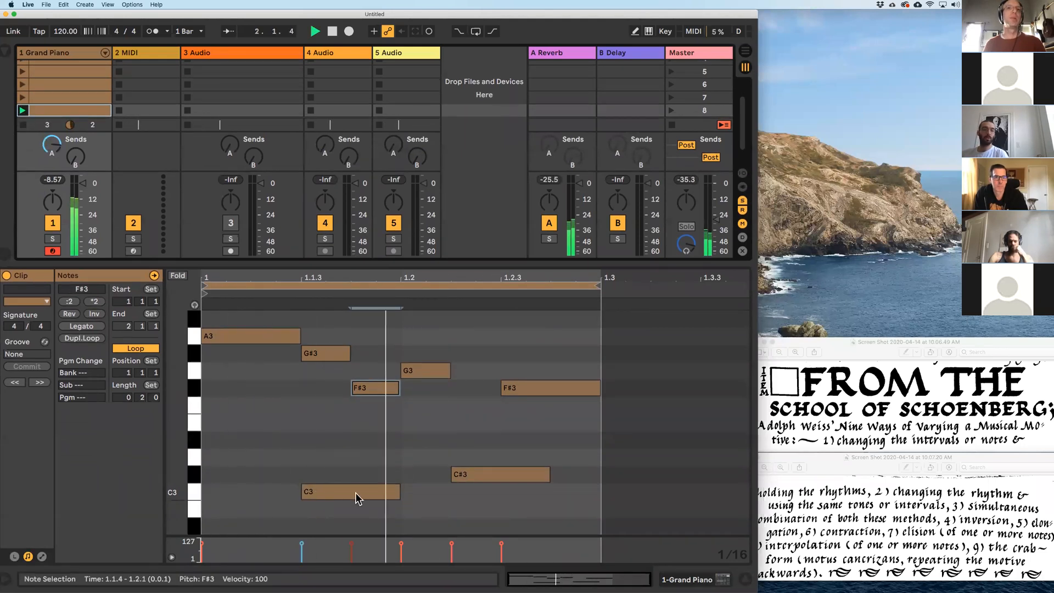
- Shorten the eighth clip's A3 to end at 1.1.2, fit short G#3 and F#3 notes between it and C3, and play
mouse_move(302, 490)
left_mouse_down()
mouse_move(351, 491)
mouse_move(303, 491)
left_mouse_up()
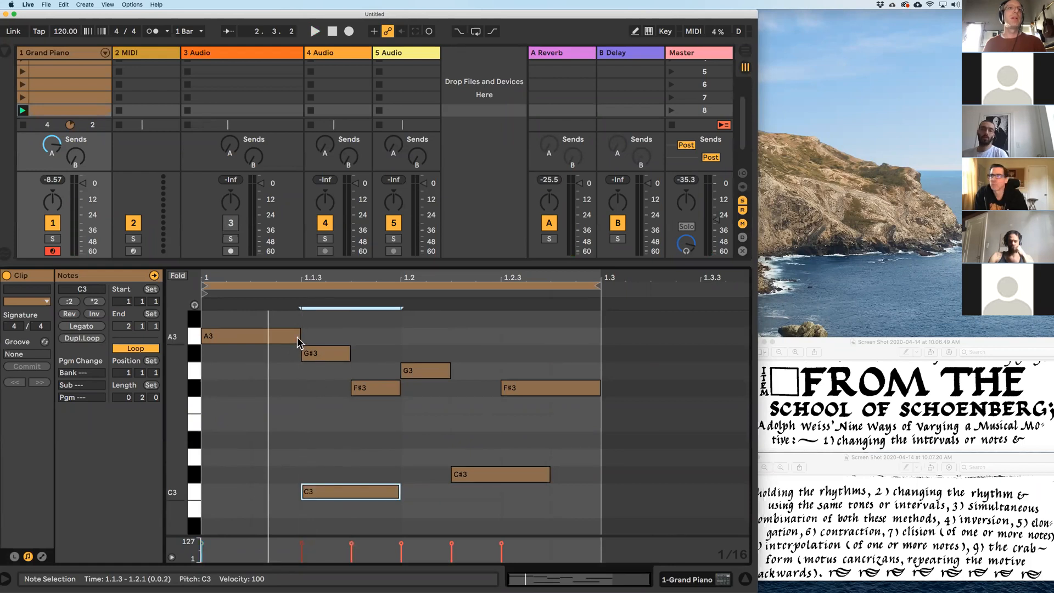
key("super+z")
left_click_drag(325, 354, 269, 356)
left_click_drag(393, 391, 274, 388)
key("space")
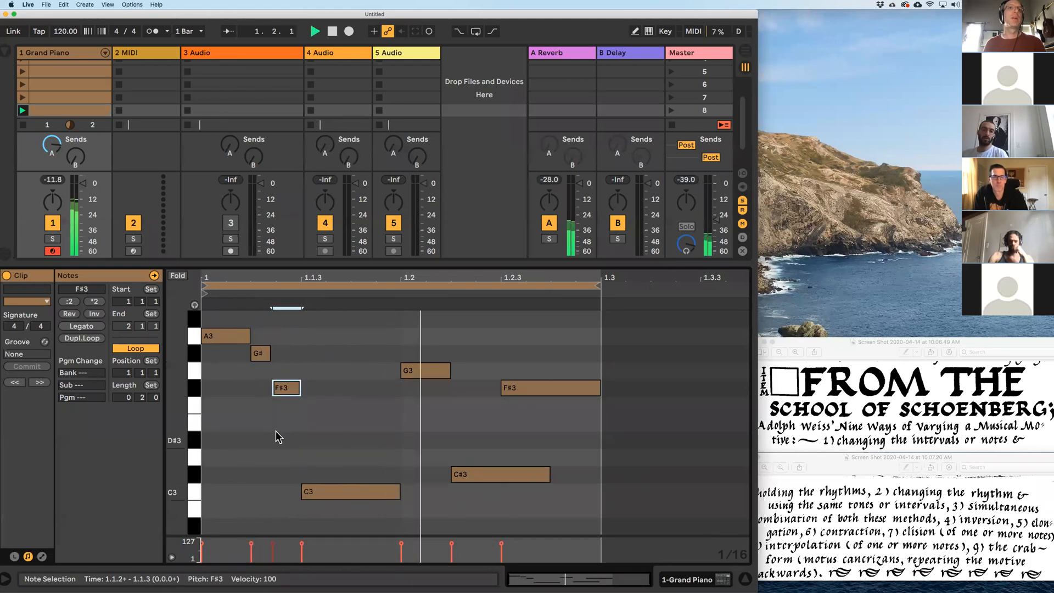
- Repitch the eighth clip's notes: both F#3 notes to F3, C#3 to D#3, and G#3 to G3
mouse_move(283, 388)
left_mouse_down()
mouse_move(293, 356)
mouse_move(289, 389)
left_mouse_up()
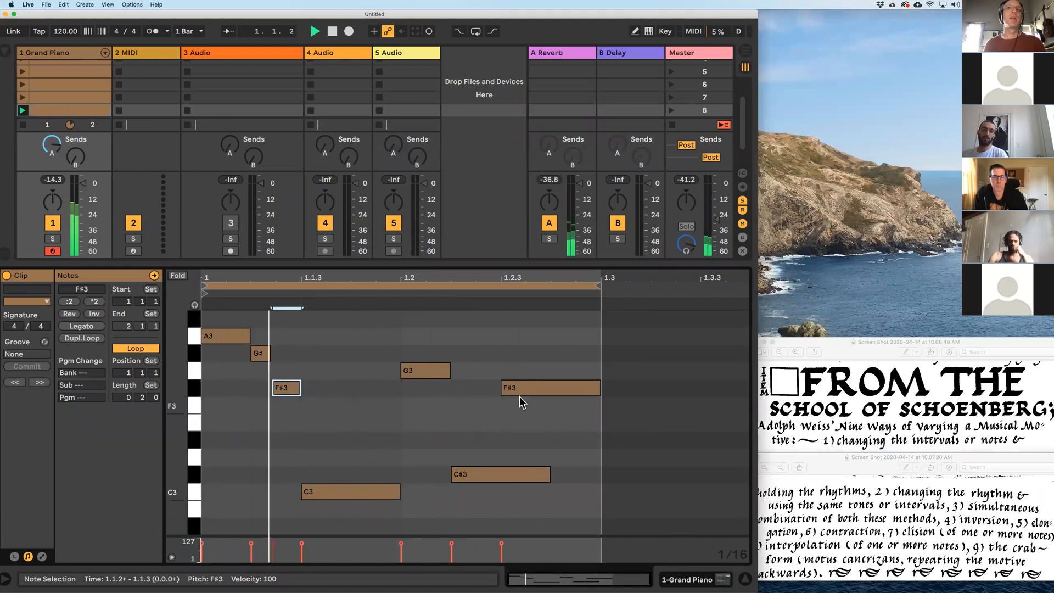
left_click_drag(529, 387, 529, 403)
left_click(482, 475)
left_click_drag(482, 459, 483, 444)
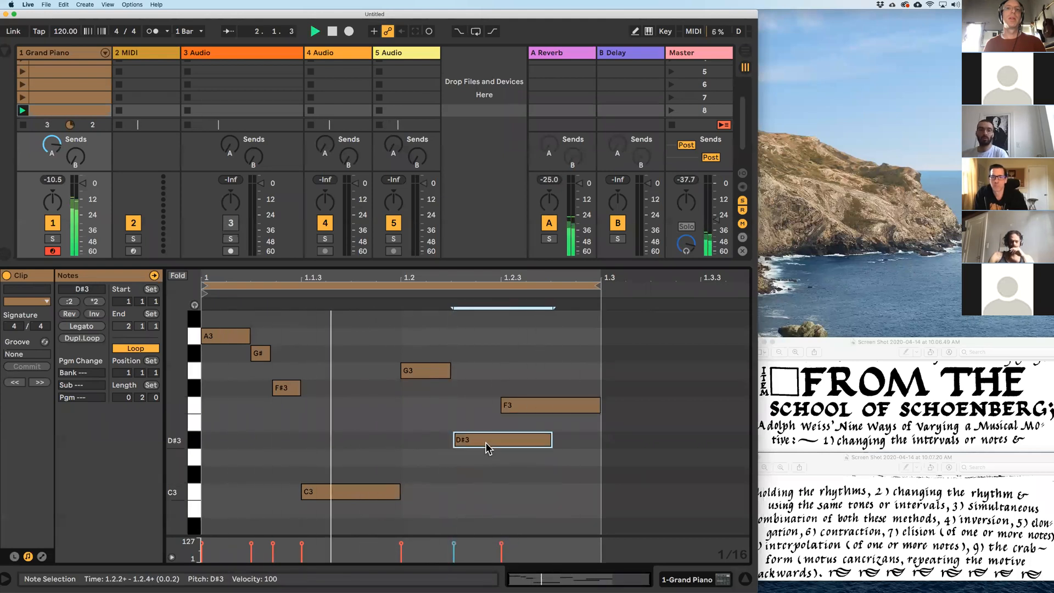
left_click_drag(260, 353, 285, 410)
key("space")
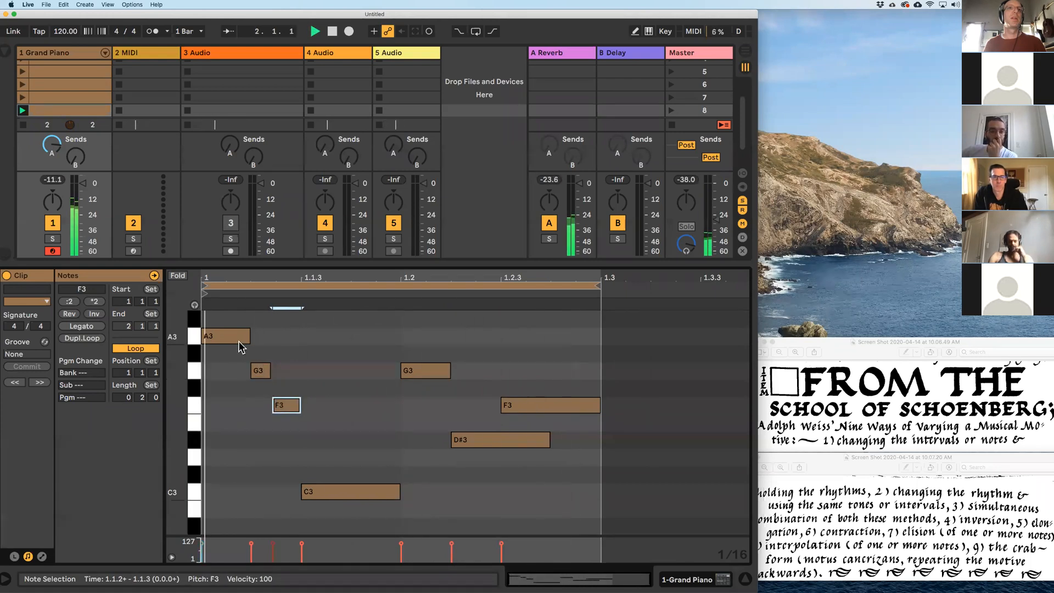
- Duplicate the eighth clip into the ninth slot and open the duplicate's notes
left_click(62, 114)
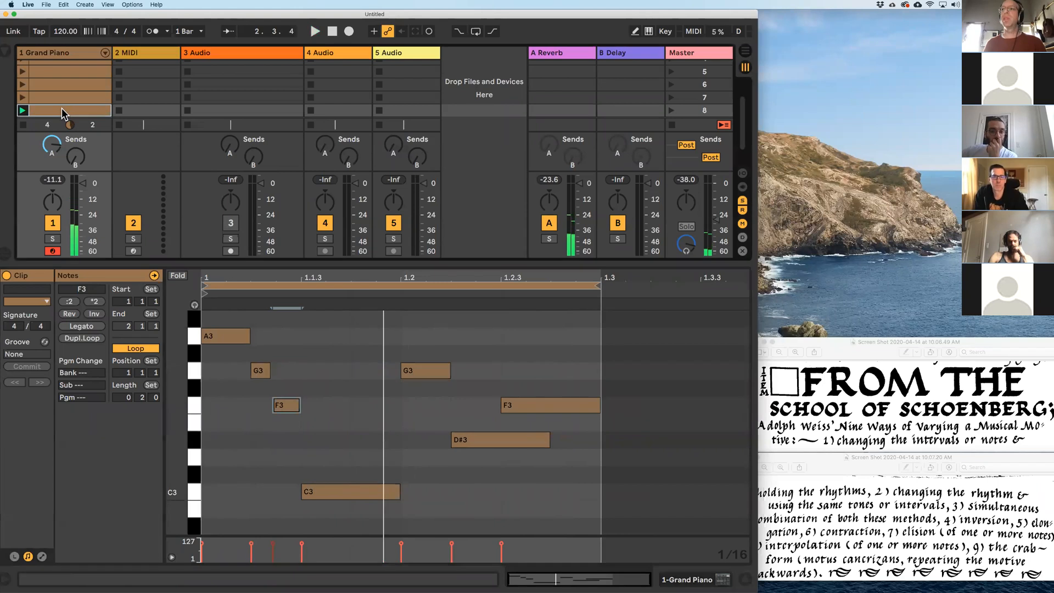
key("super+d")
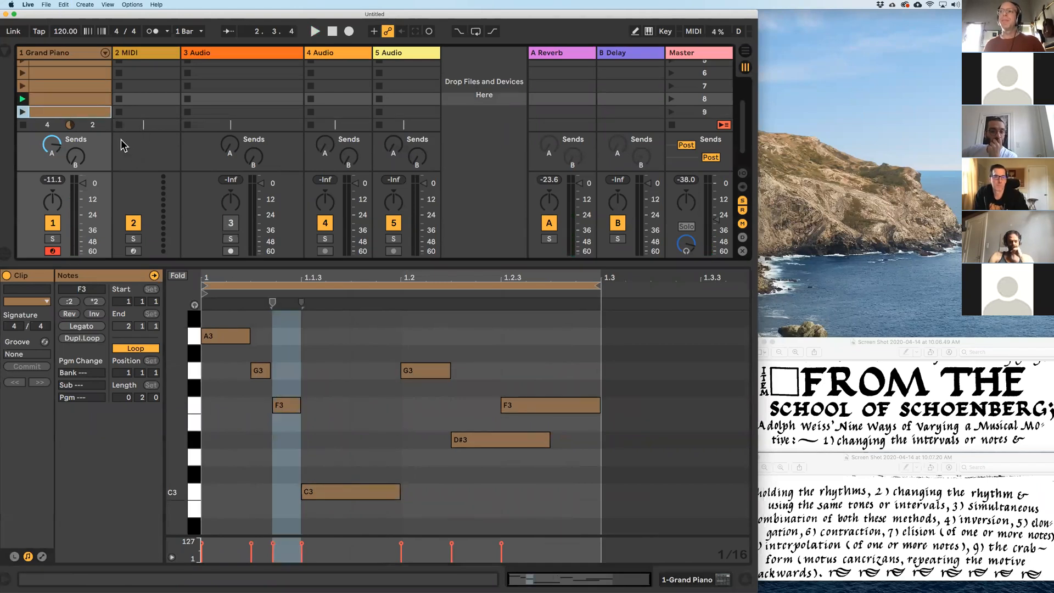
double_click(84, 111)
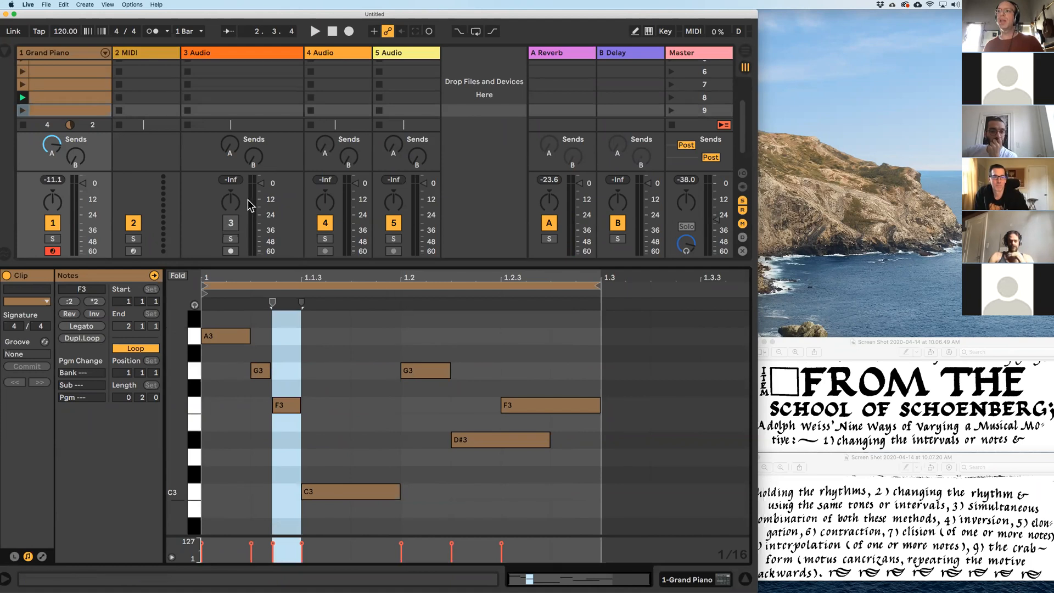
left_click(59, 111)
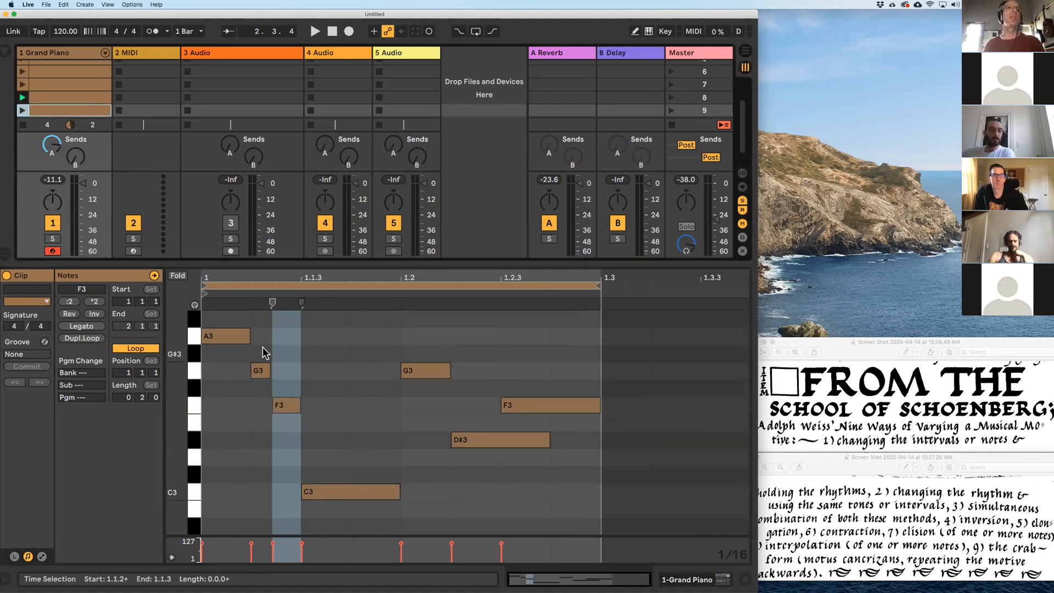
- Replace the ninth clip's G3 at 1.2 and D#3 by extending C3 to 1.2.3, and play the clip
left_click_drag(415, 343, 469, 475)
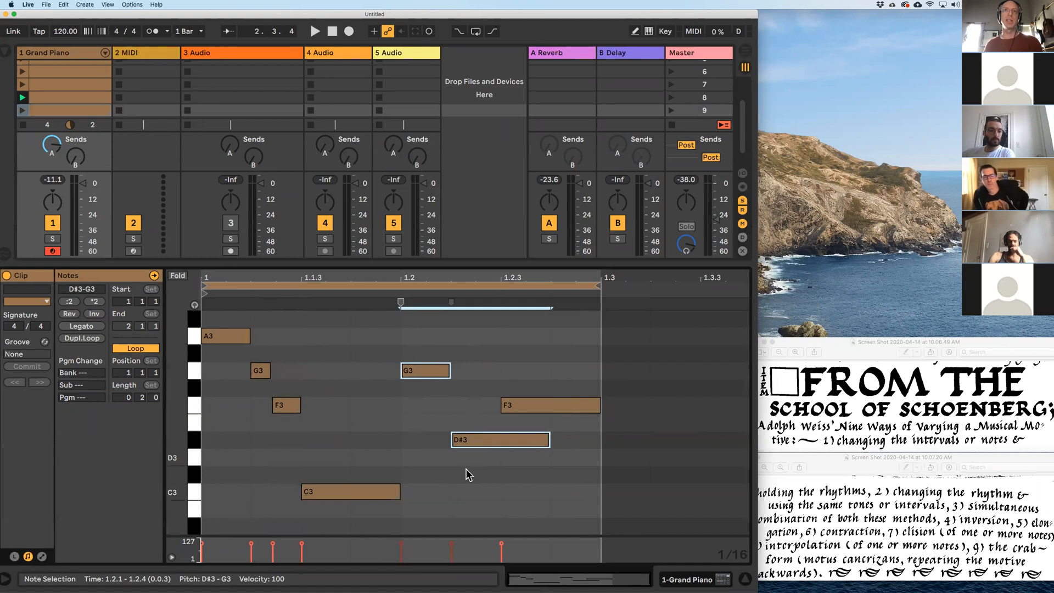
key("Delete")
left_click_drag(400, 491, 500, 492)
left_click(23, 112)
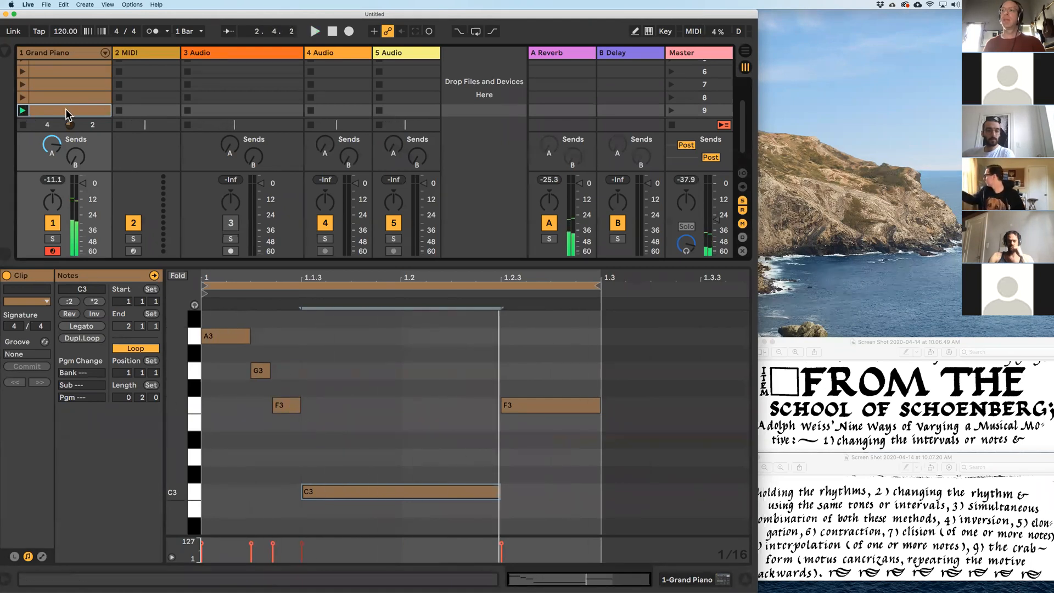
- Duplicate the ninth clip into the tenth slot, reverse all its notes, and play it
key("super+d")
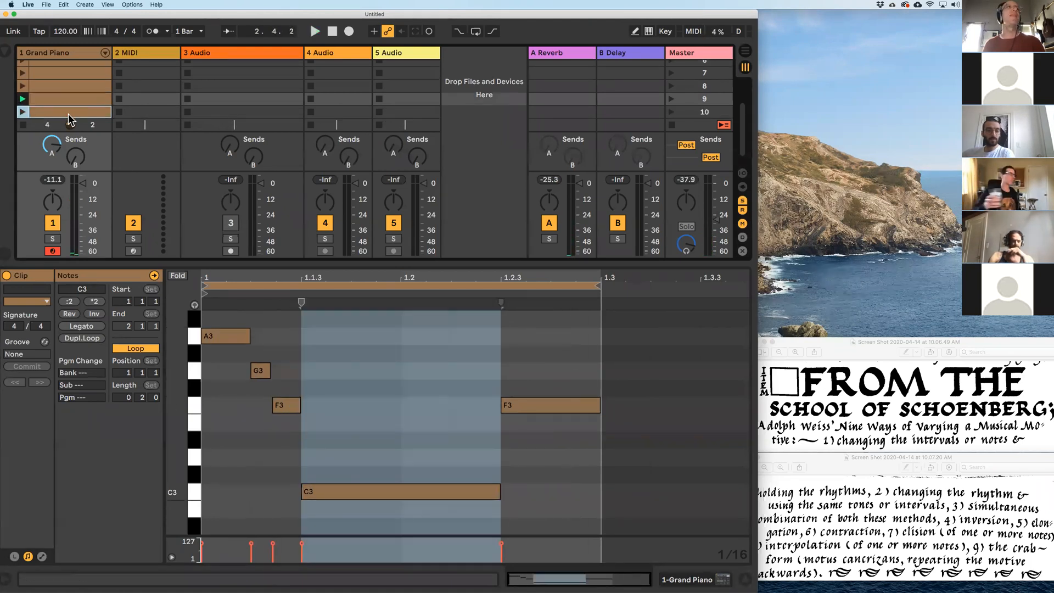
key("super+a")
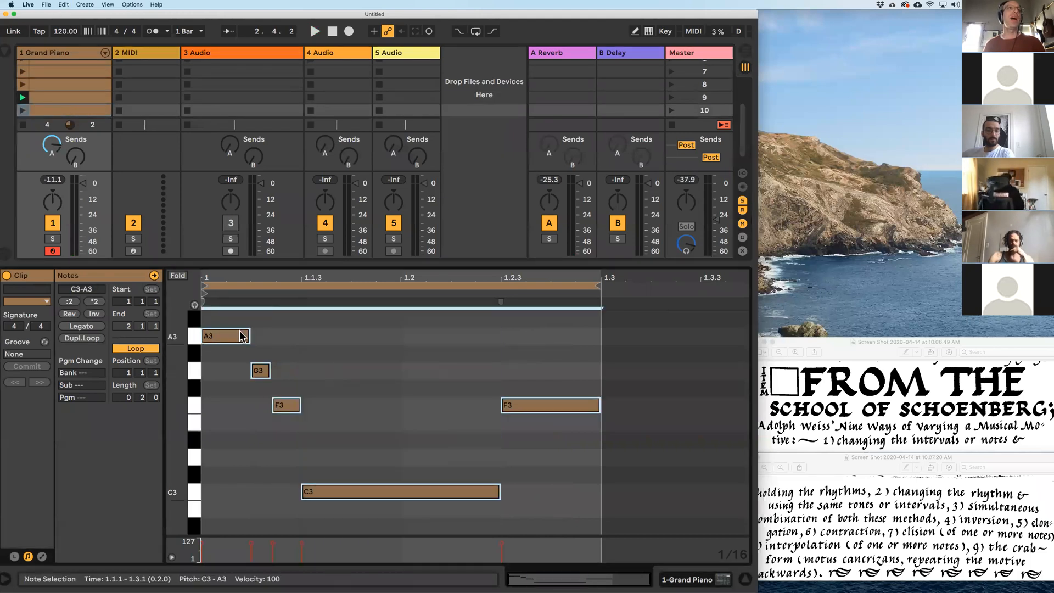
left_click(72, 314)
key("space")
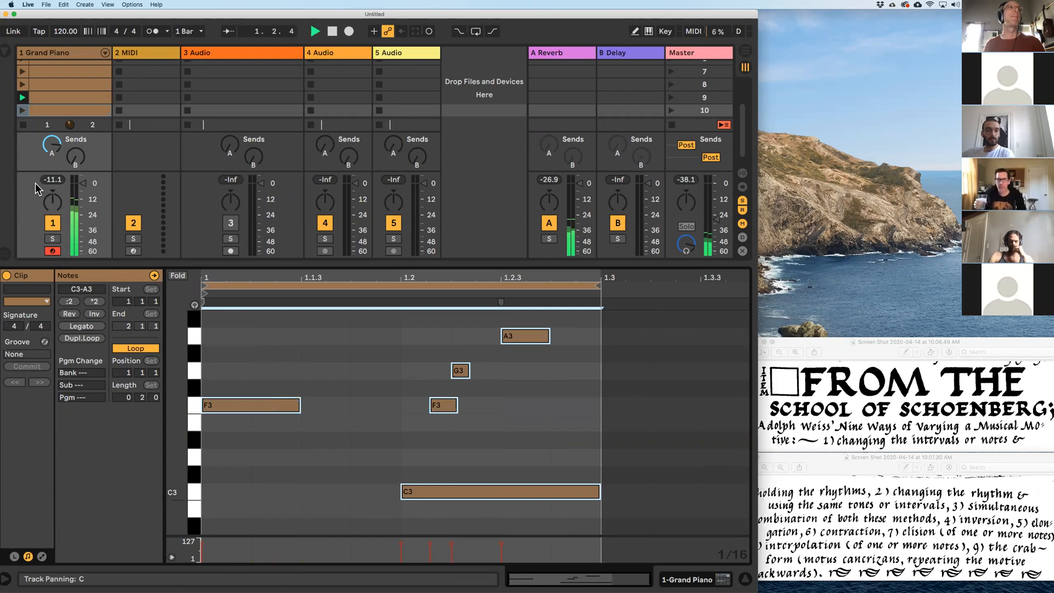
left_click(23, 112)
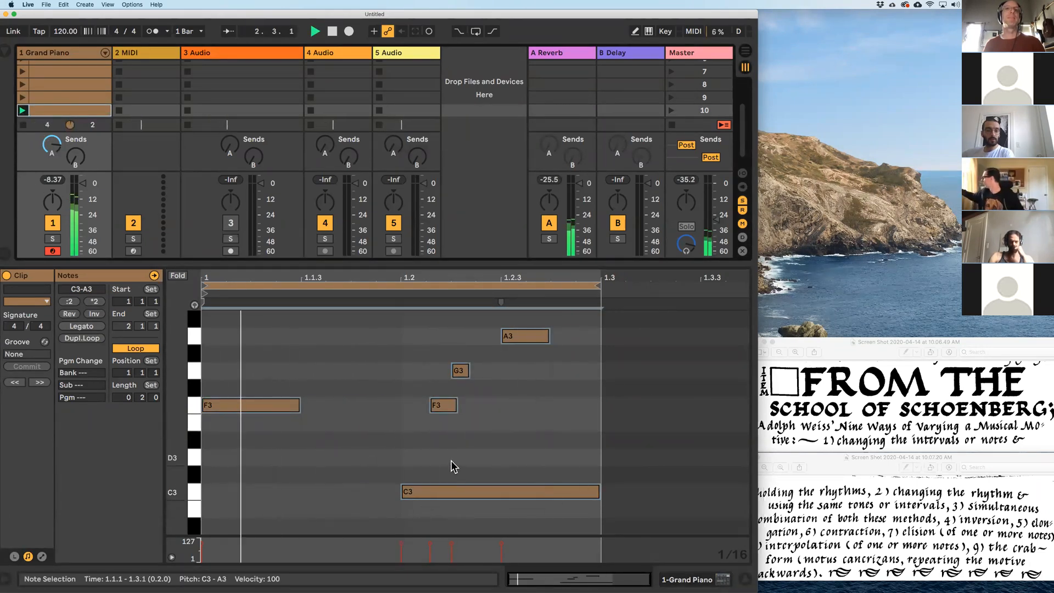
- Bring the Preview windows with the variation list forward, and return to Ableton Live to give the clip slots more height
left_click(573, 447)
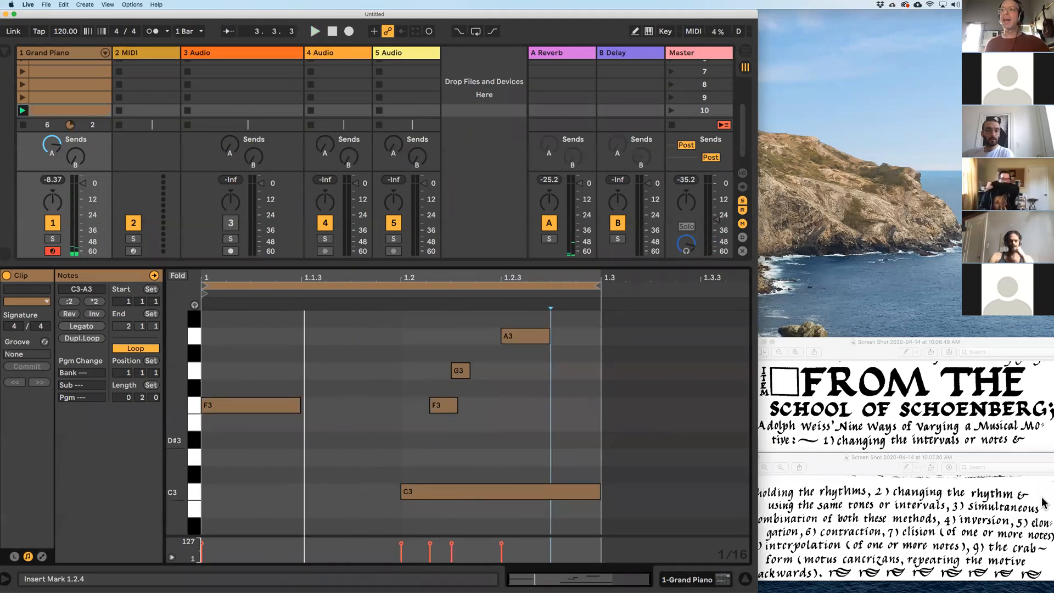
left_click(954, 517)
left_click(912, 422)
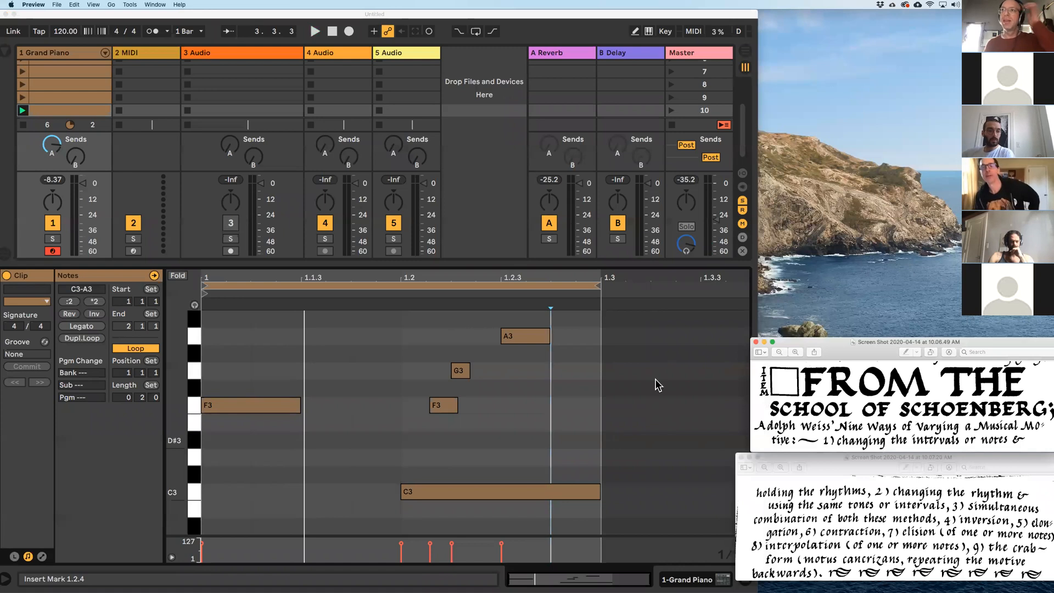
left_click(258, 269)
left_click_drag(291, 263, 296, 326)
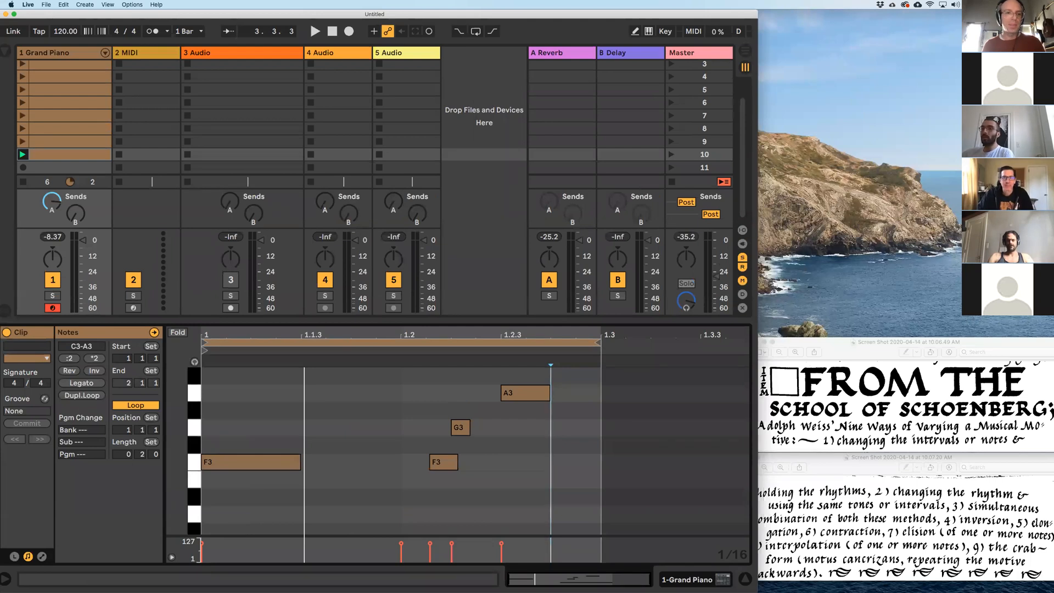
- Review the notes of the first and second piano clips
scroll(63, 94, "up", 2)
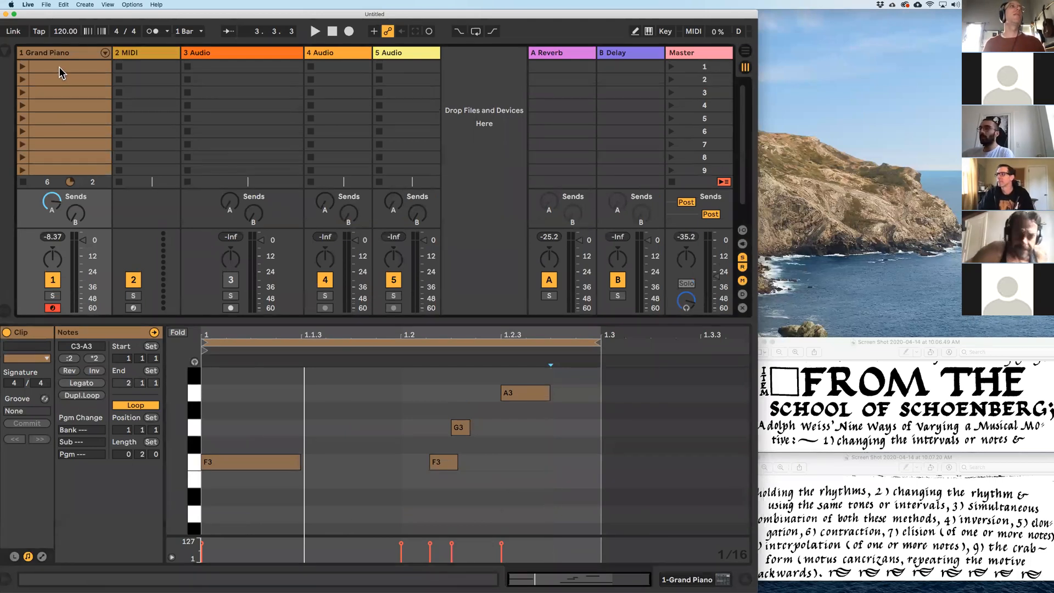
left_click(61, 71)
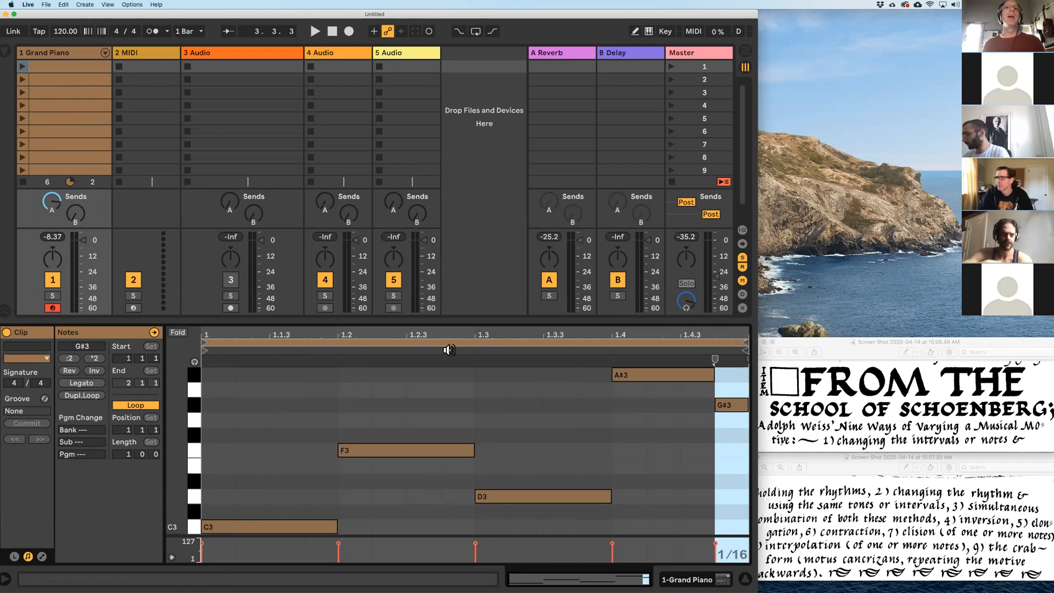
left_click(75, 83)
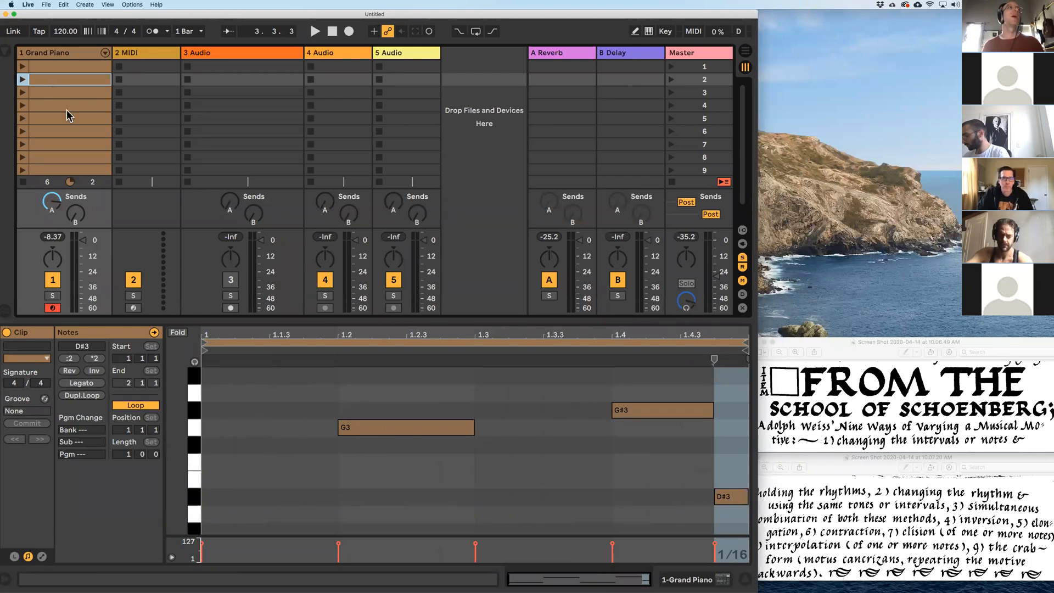
scroll(67, 115, "down", 2)
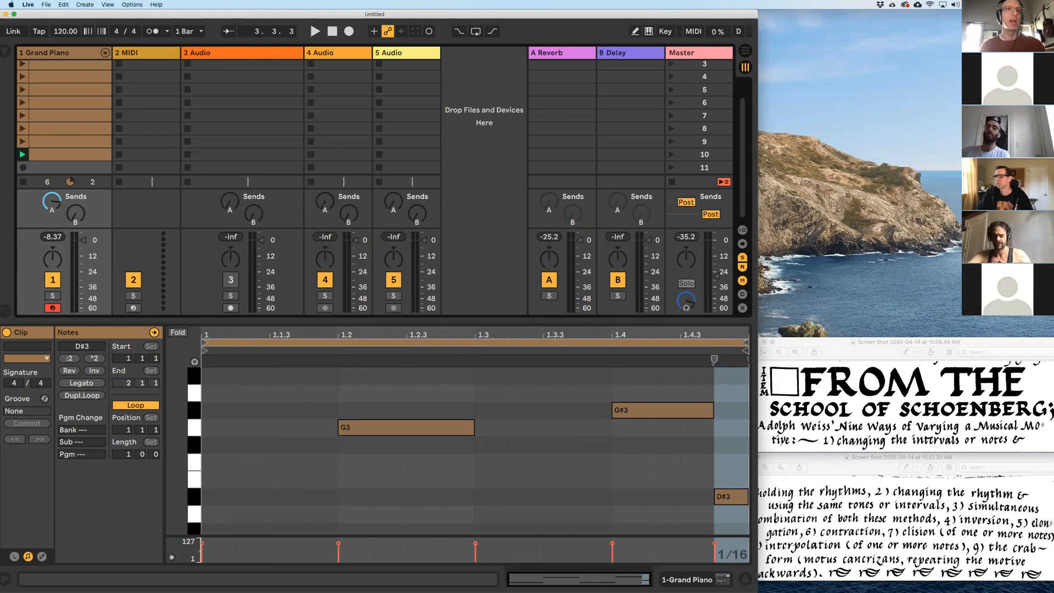
left_click(516, 434)
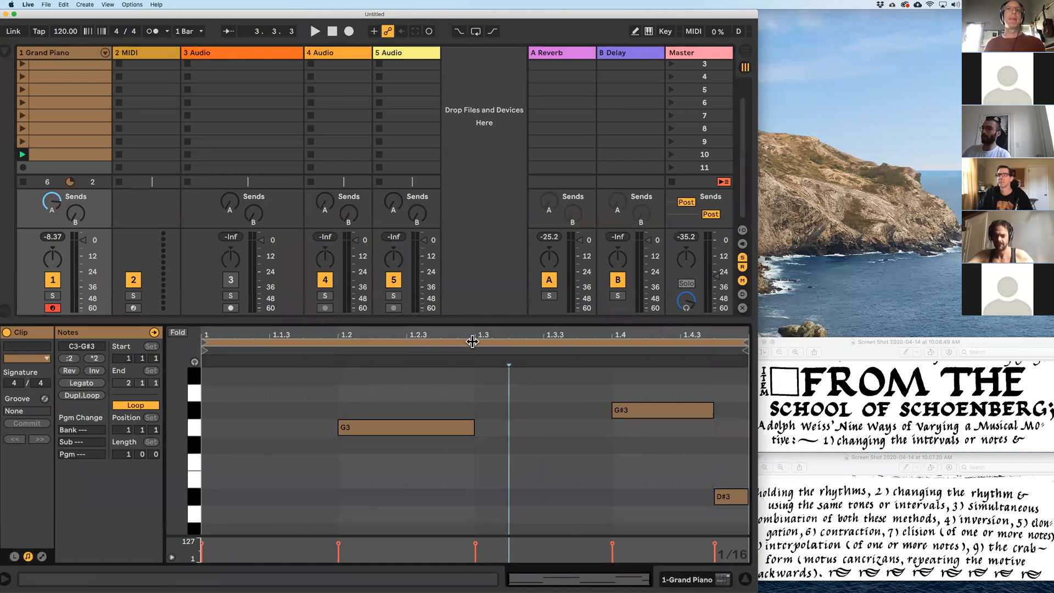
key("super+a")
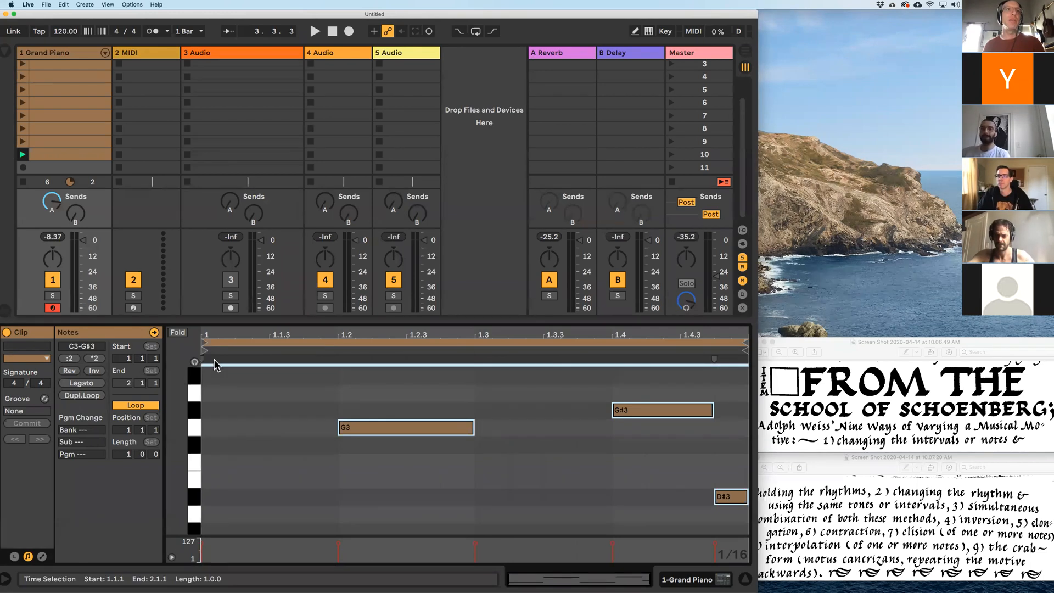
mouse_move(711, 358)
left_mouse_down()
mouse_move(436, 360)
mouse_move(713, 360)
mouse_move(542, 371)
mouse_move(713, 370)
left_mouse_up()
left_click(577, 387)
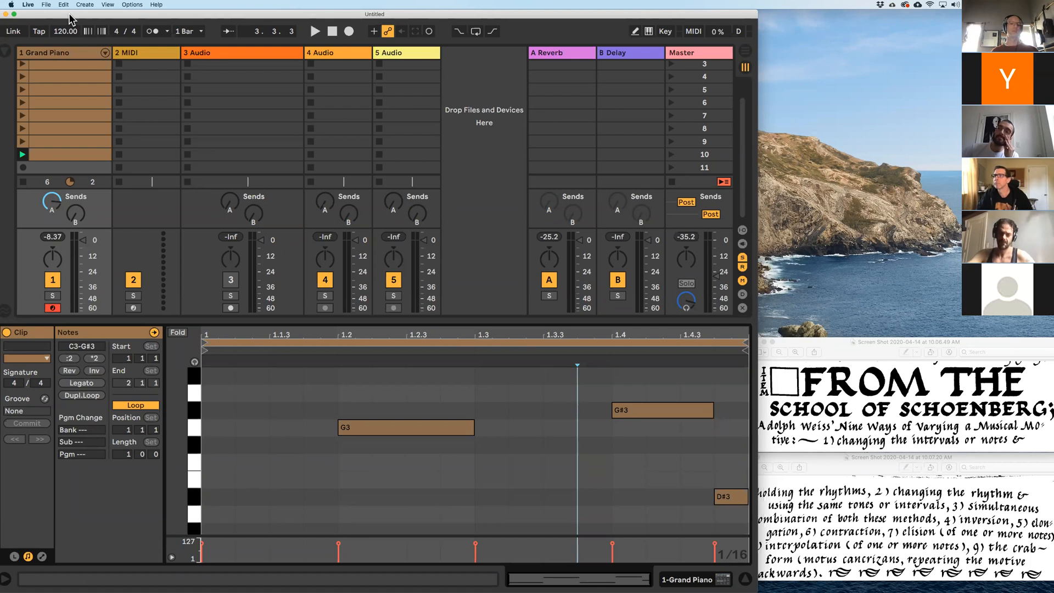
- Undo the previous edits repeatedly until only the first four clips remain on the piano track
key("super+z")
key("super+z")
key("super+z")
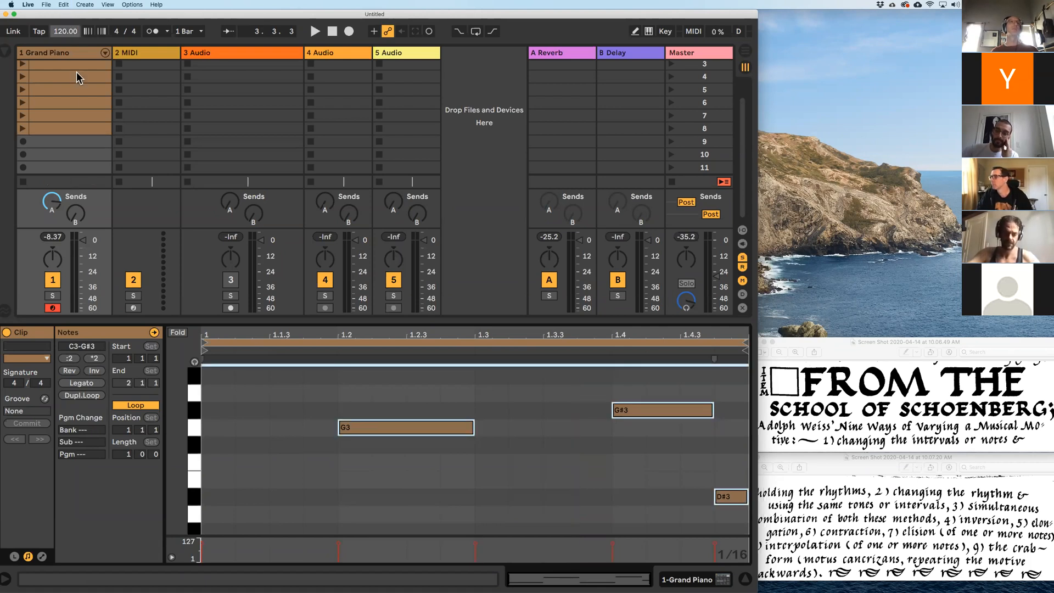
key("super+z")
key("super+z")
key("super+z")
key("super+z")
key("super+z")
key("super+z")
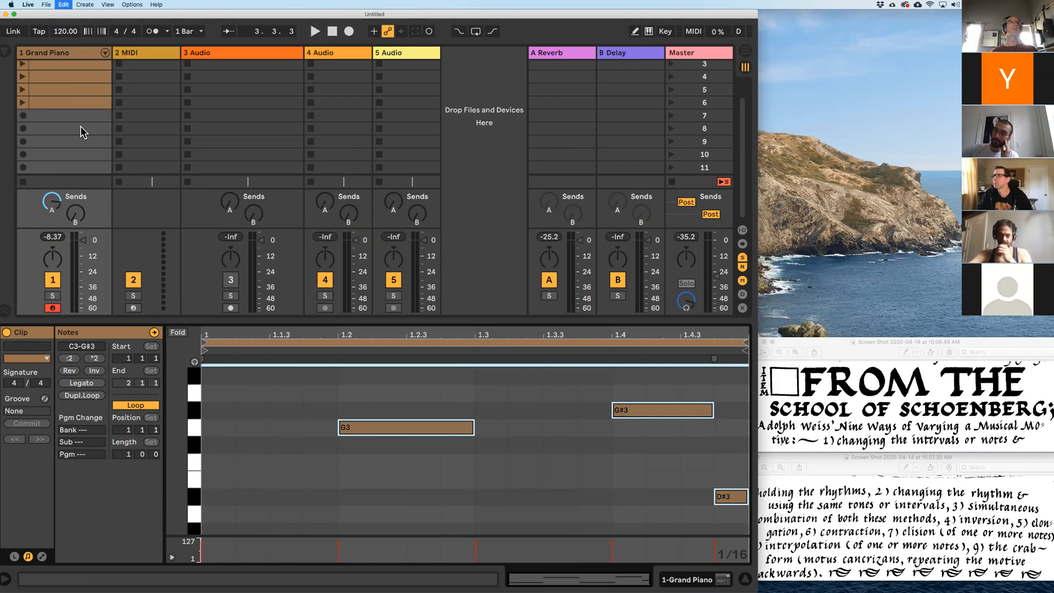
key("super+z")
key("super+z")
key("super+z")
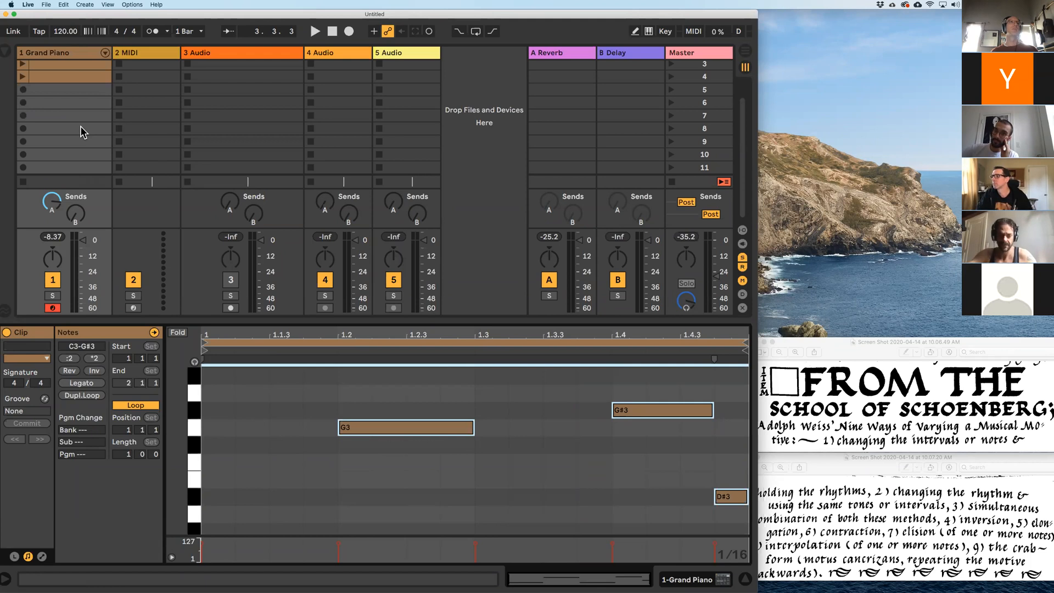
- Undo the variation edits repeatedly until only the first clip remains on the Grand Piano track
key("super+z")
key("super+z")
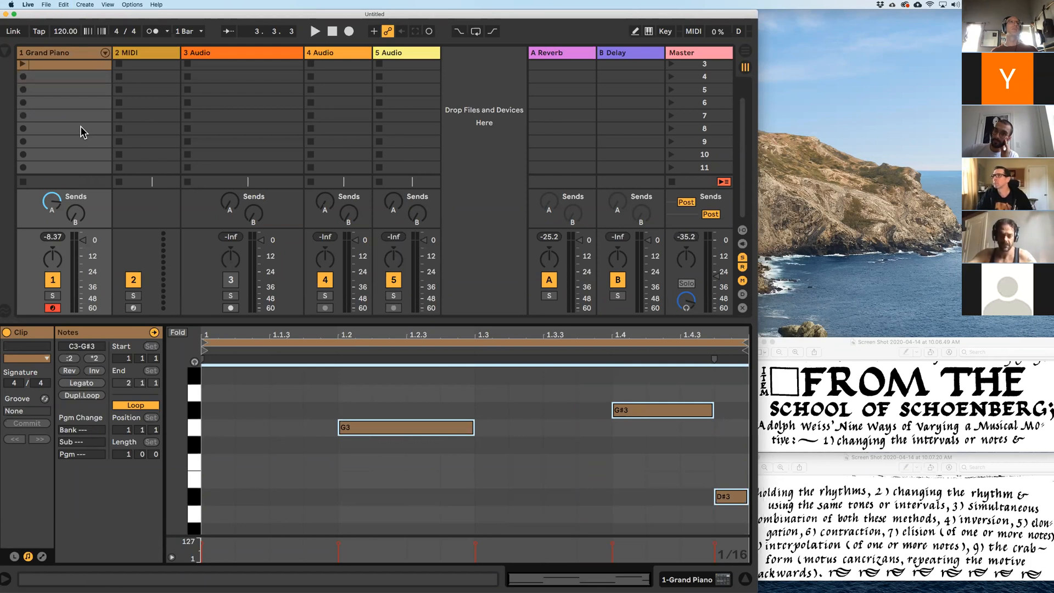
key("super+z")
key("super+z")
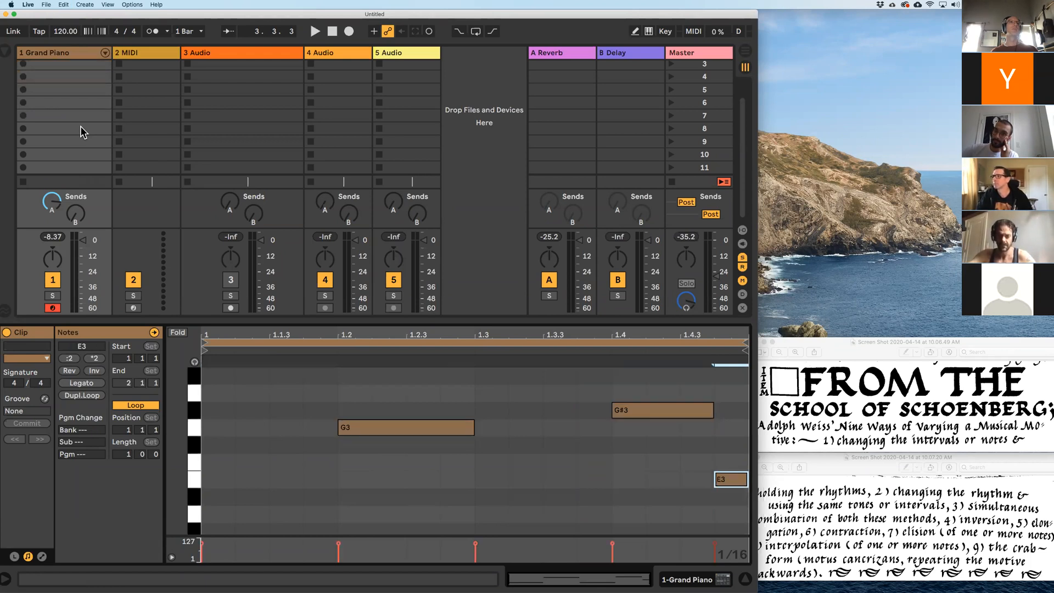
key("super+z")
key("super+z")
key("super+z")
key("super+z")
key("super+z")
key("super+z")
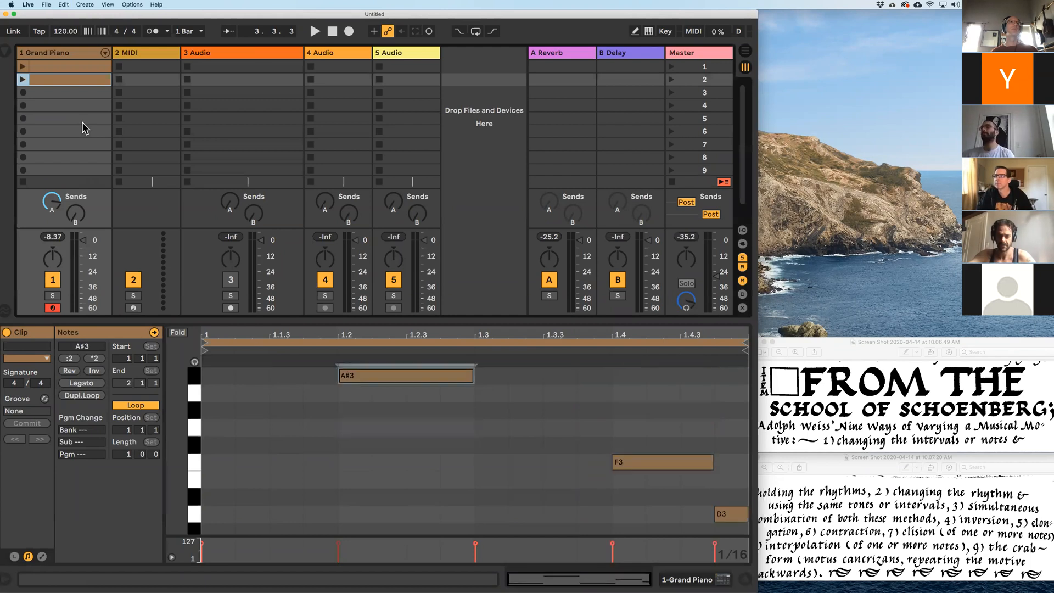
key("super+z")
key("super+z")
key("super+z")
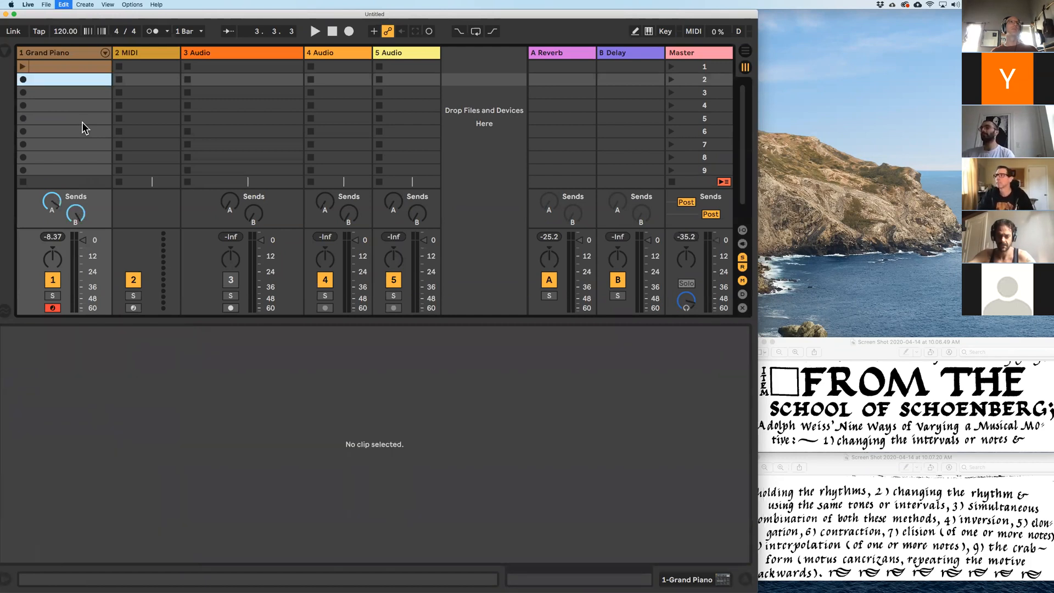
key("super+z")
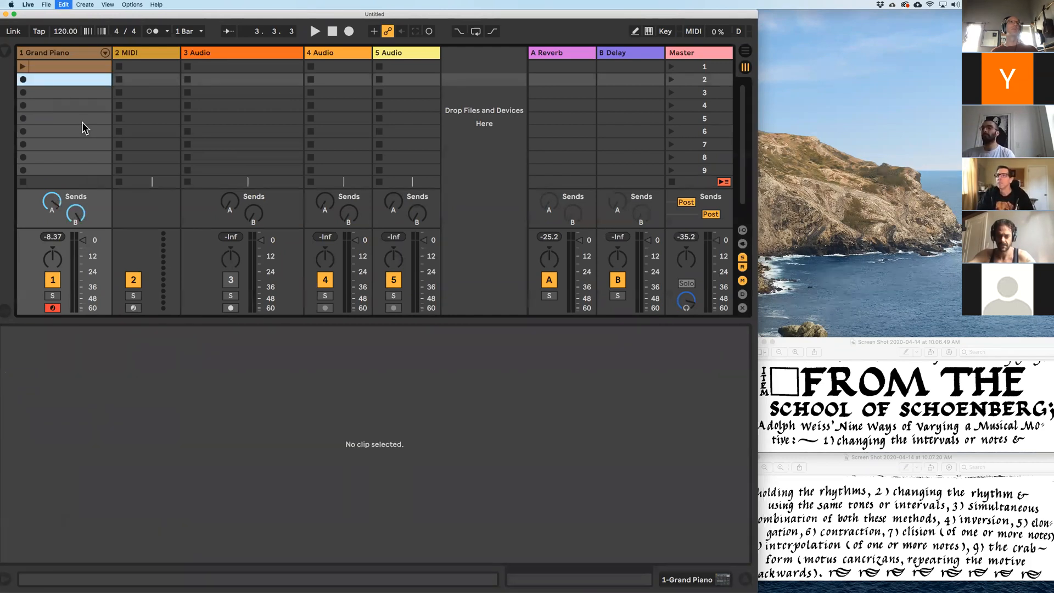
- Undo further back to the single Grand Piano track holding all ten clips, and remove the angry pno flurry clip
key("super+z")
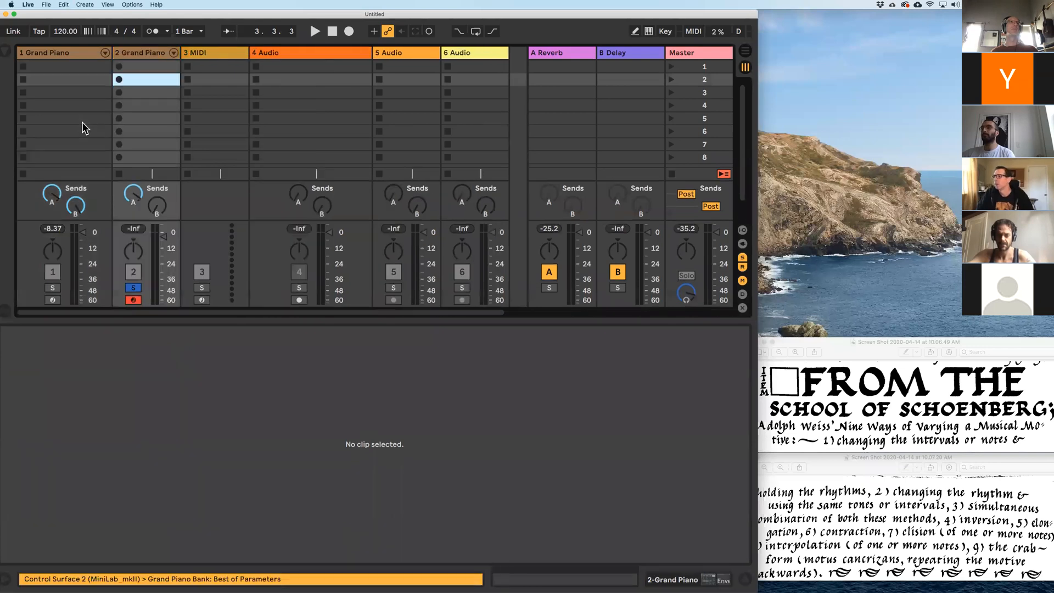
key("super+z")
key("super+z")
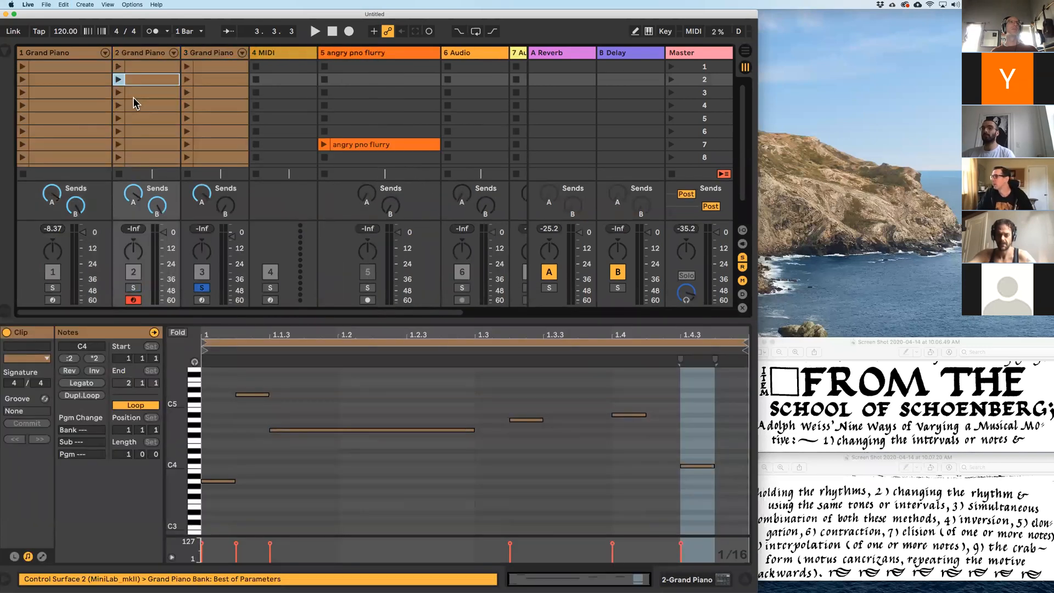
key("super+z")
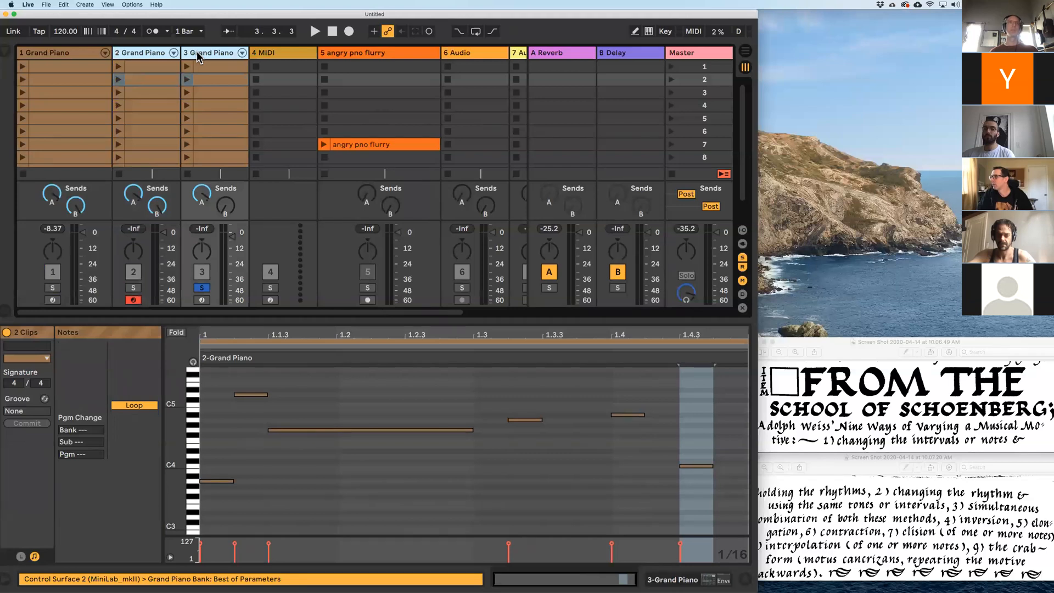
key("super+z")
scroll(90, 97, "down", 2)
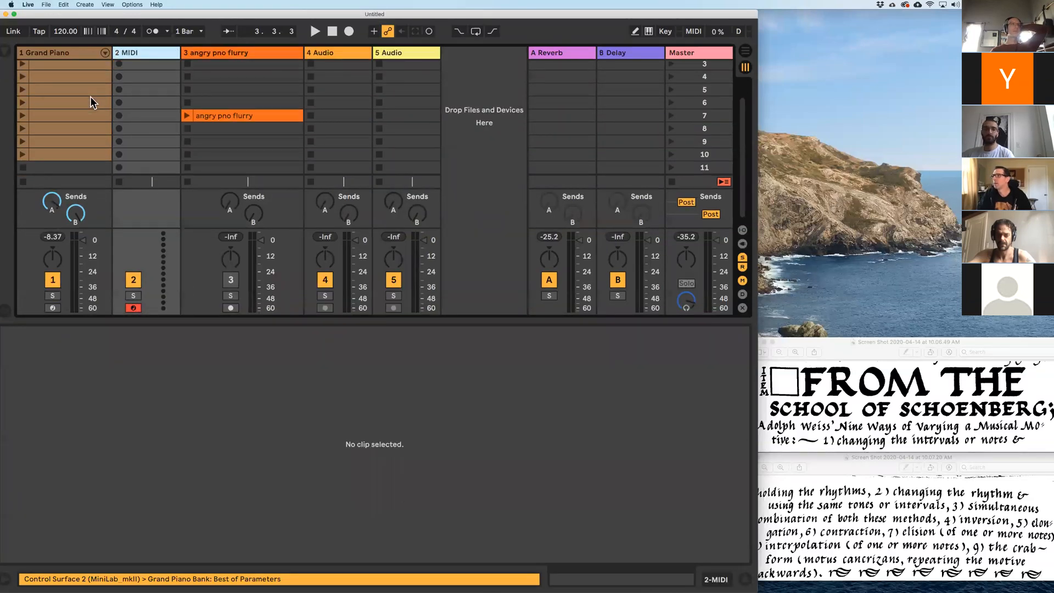
scroll(92, 97, "up", 2)
left_click(242, 140)
key("super+z")
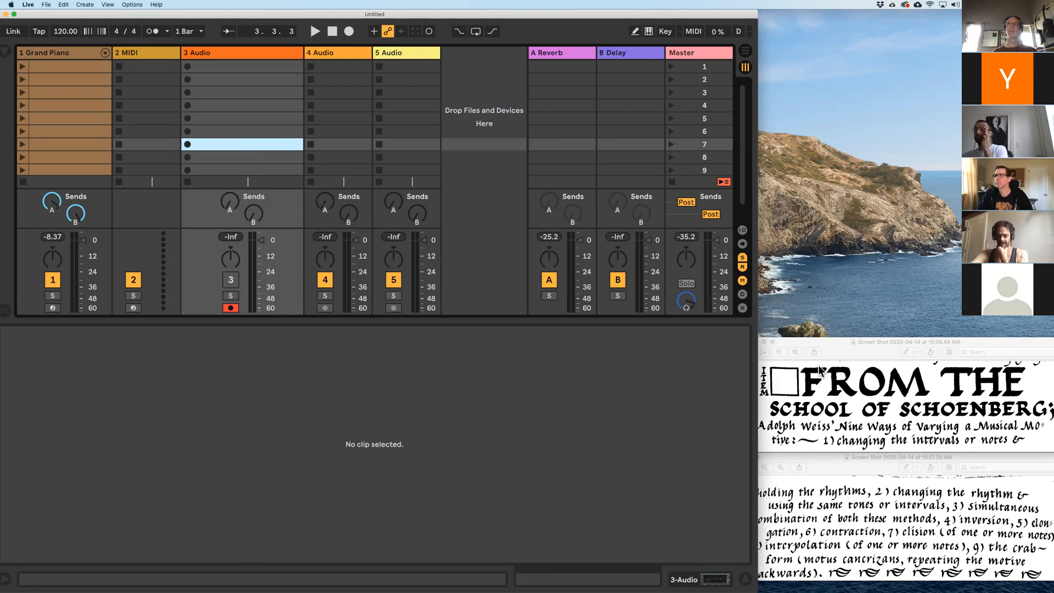
- Place both variation-list screenshots over the session, one above the other, and bring up the 02 Variation document in TextEdit at its Nine Ways list
left_click_drag(853, 341, 483, 128)
left_click_drag(897, 457, 535, 252)
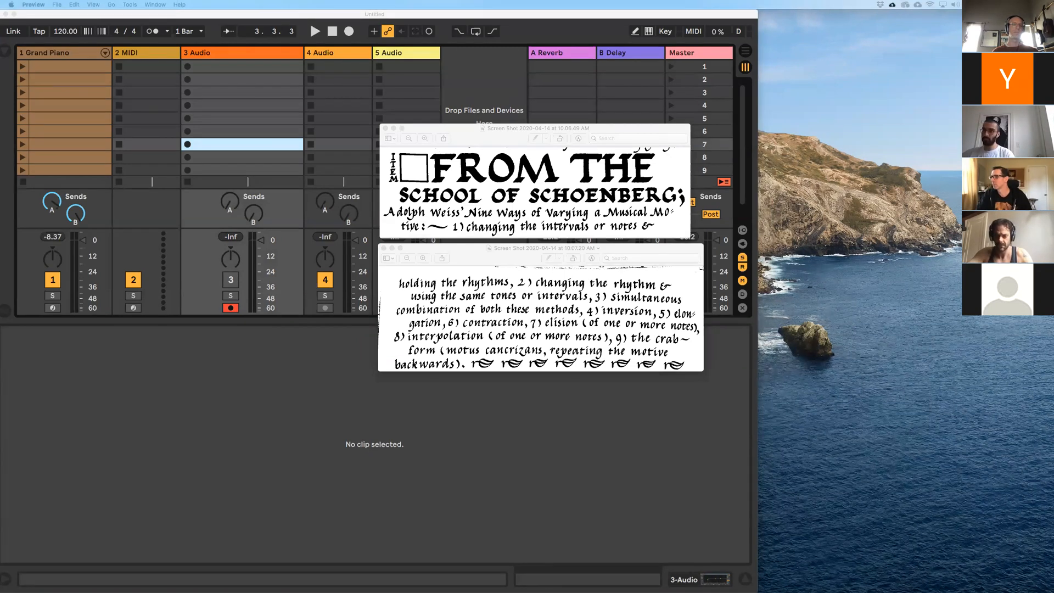
left_click(275, 584)
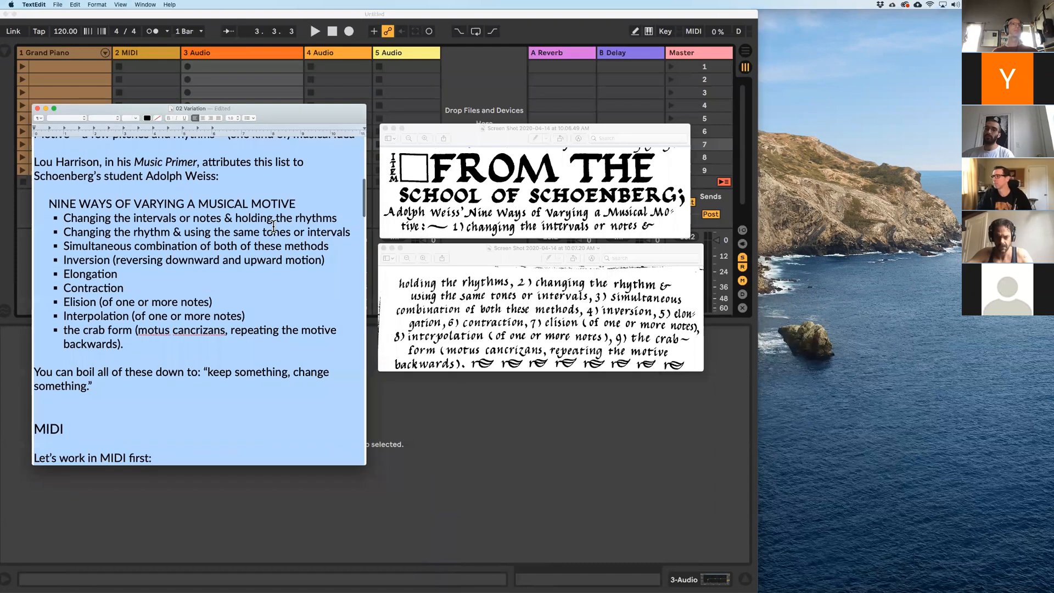
scroll(273, 225, "down", 1)
left_click(317, 282)
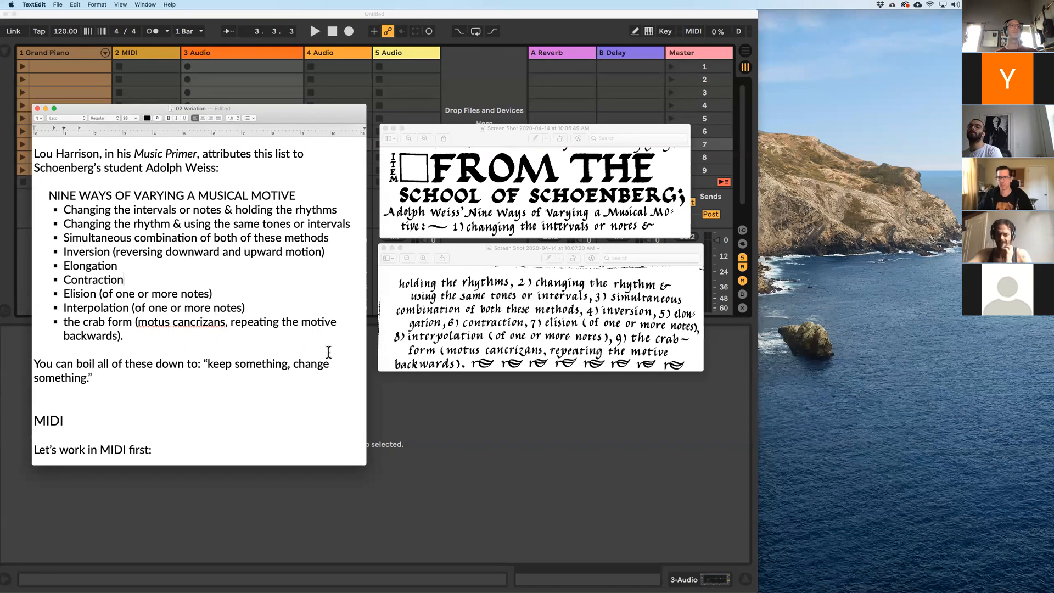
- Add the line "Then assess: listen to each, label your favorites." below "5 minutes - do each in order."
scroll(318, 352, "down", 6)
left_click(244, 367)
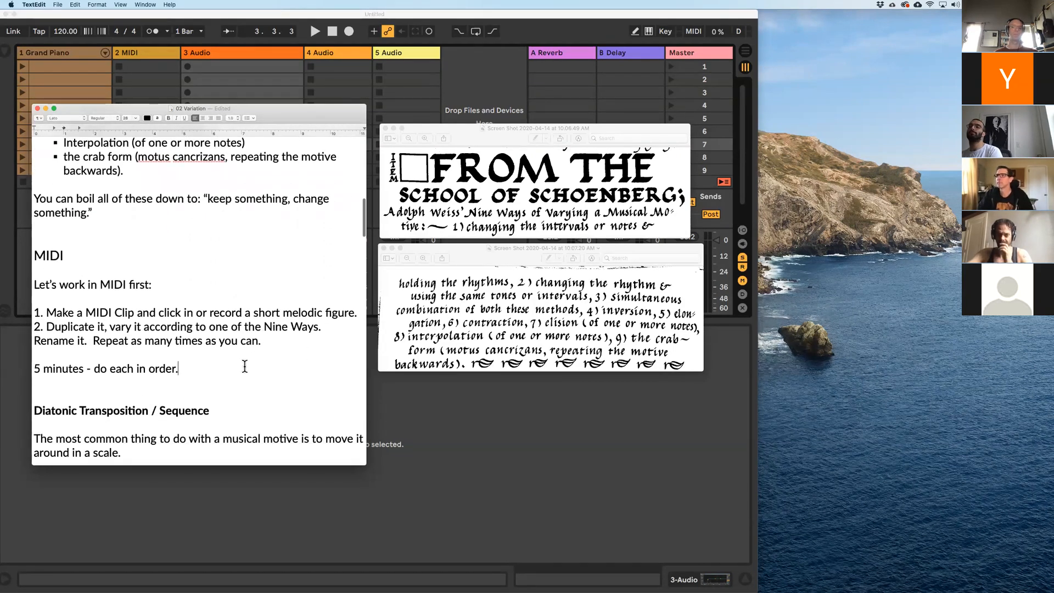
key("Return")
key("Return")
type("Then ")
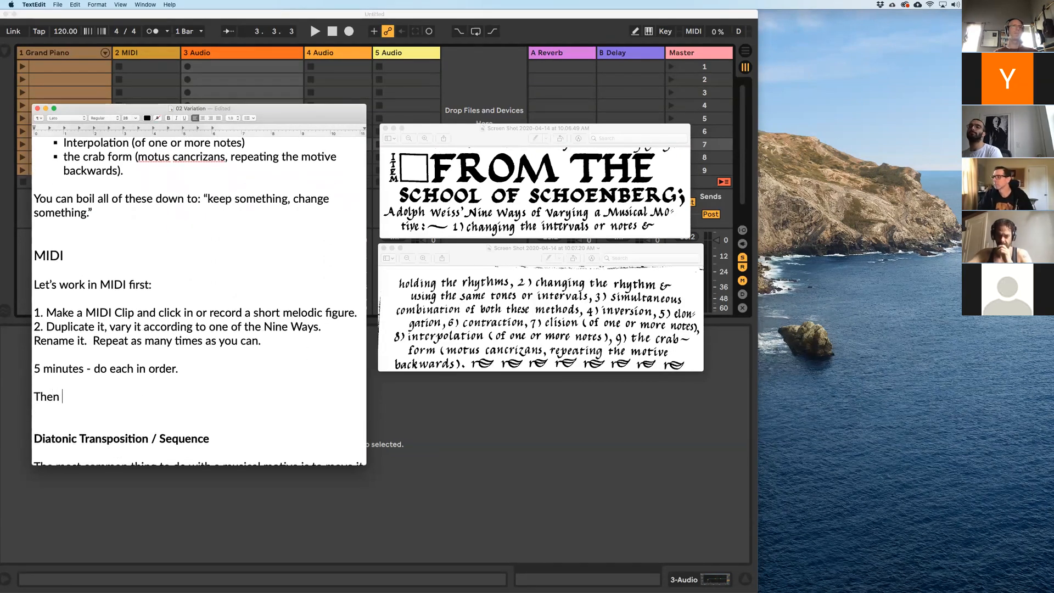
type("asses:")
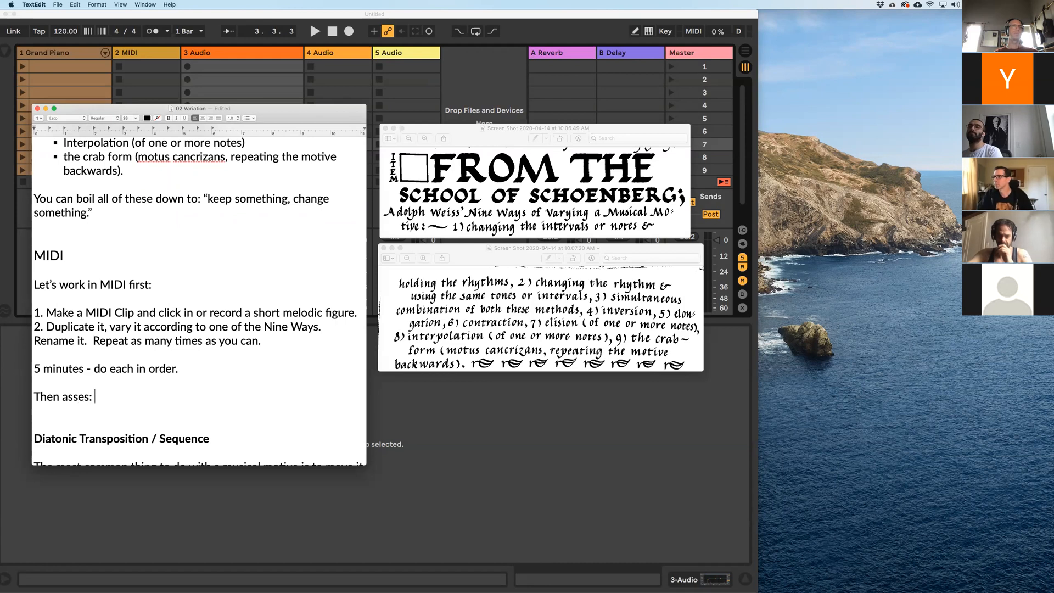
key("BackSpace")
key("BackSpace")
type("s: ")
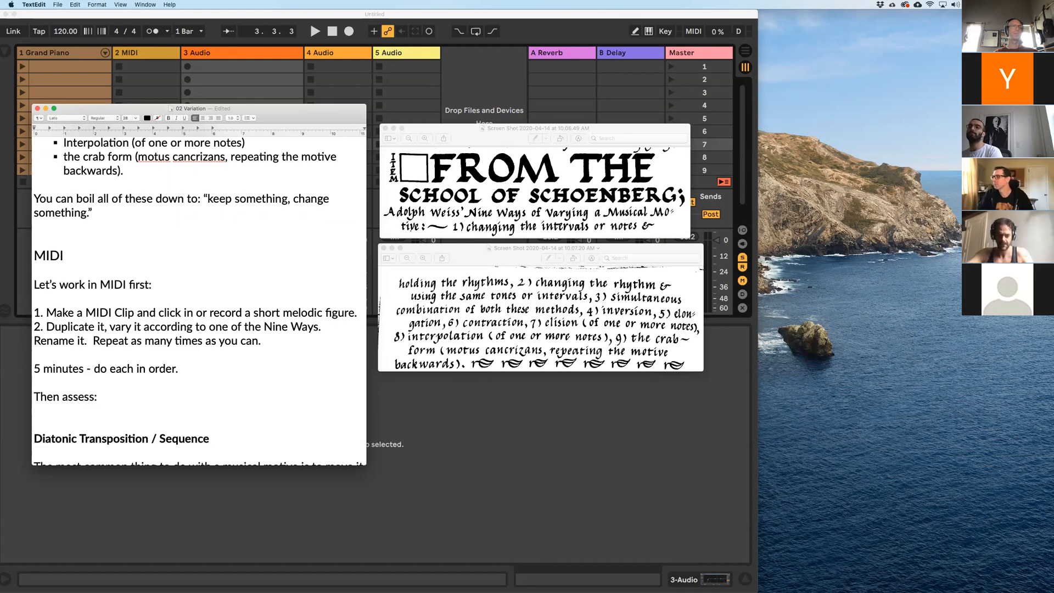
type("listen to each, a")
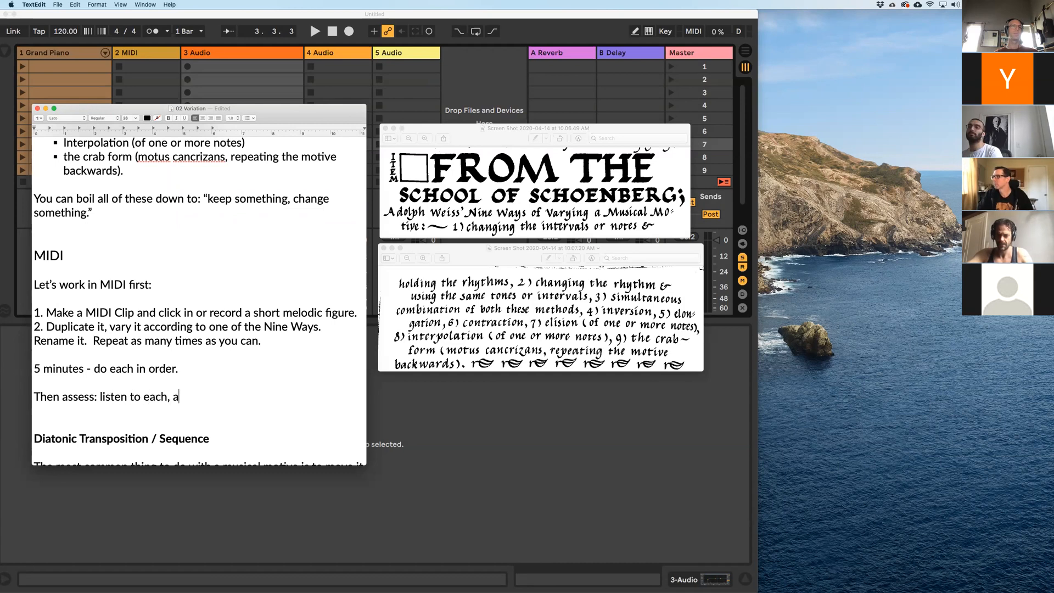
key("BackSpace")
type("label your favorites.")
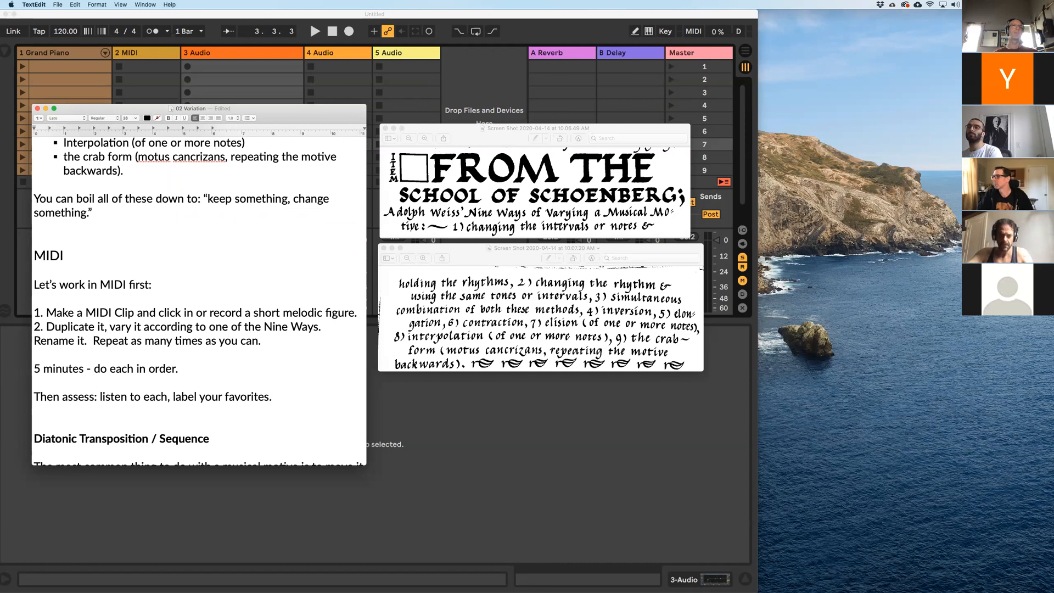
- Go back to the Nine Ways list in the notes, and minimize the document
left_click_drag(271, 113, 269, 121)
scroll(261, 198, "up", 6)
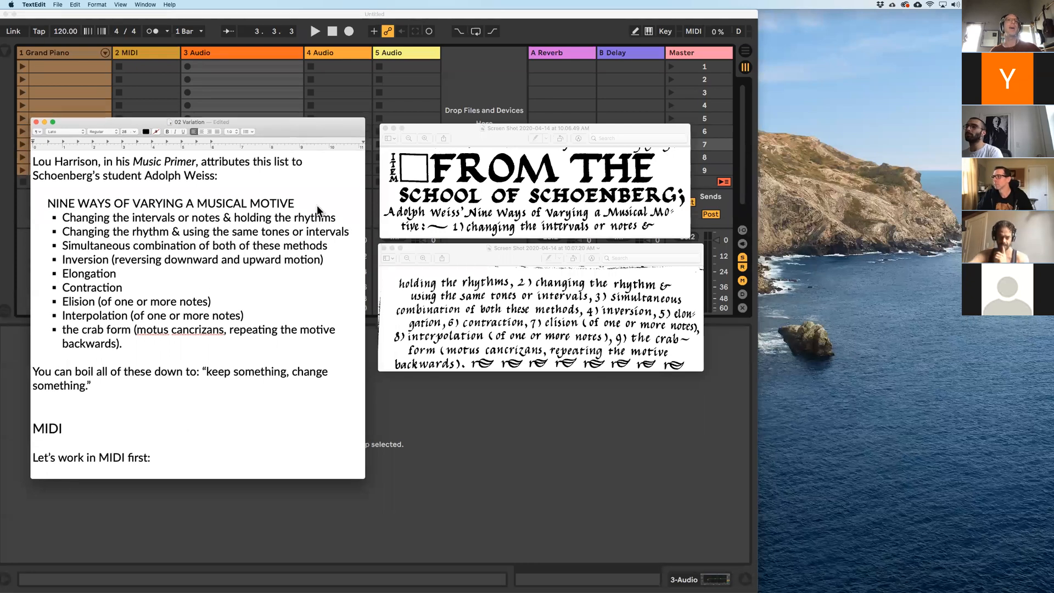
key("super+m")
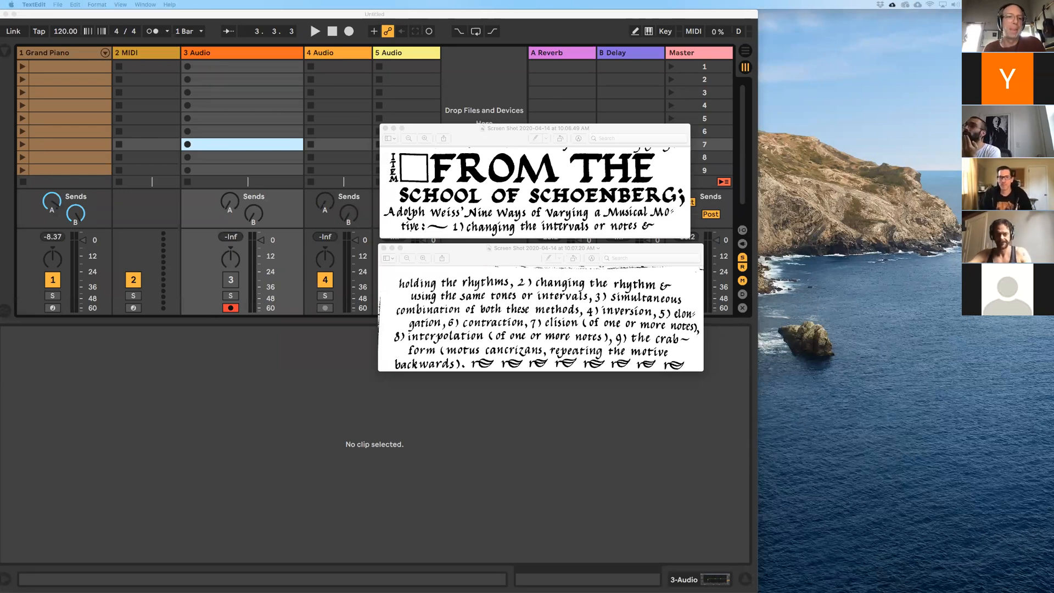
- Return to Ableton Live, shift its window away from the screen edge, and give the session grid more height than the clip view
left_click(181, 419)
left_click_drag(176, 320, 181, 352)
left_click_drag(165, 15, 224, 16)
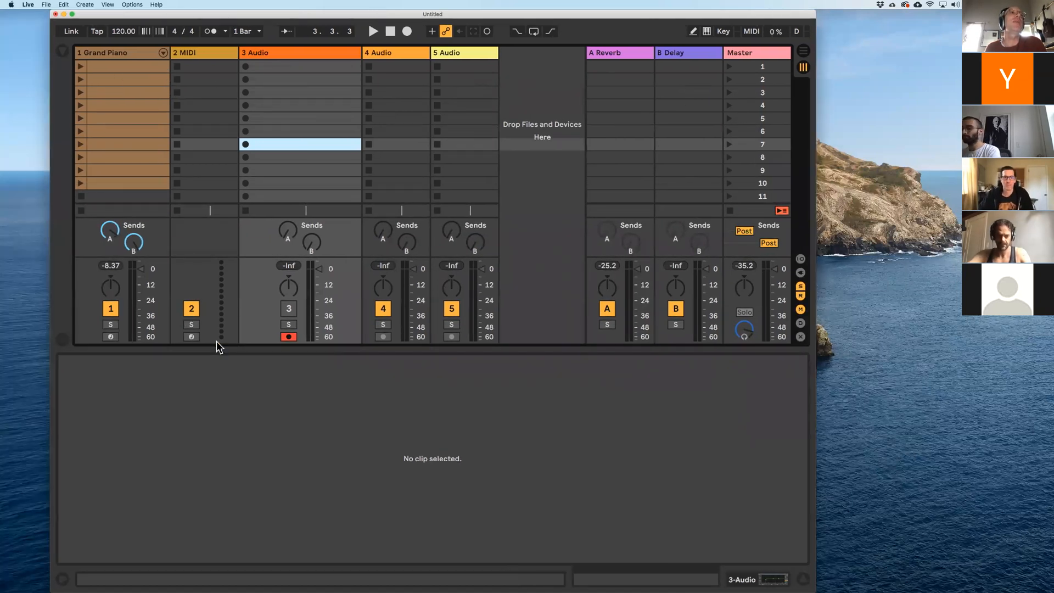
left_click_drag(216, 349, 230, 436)
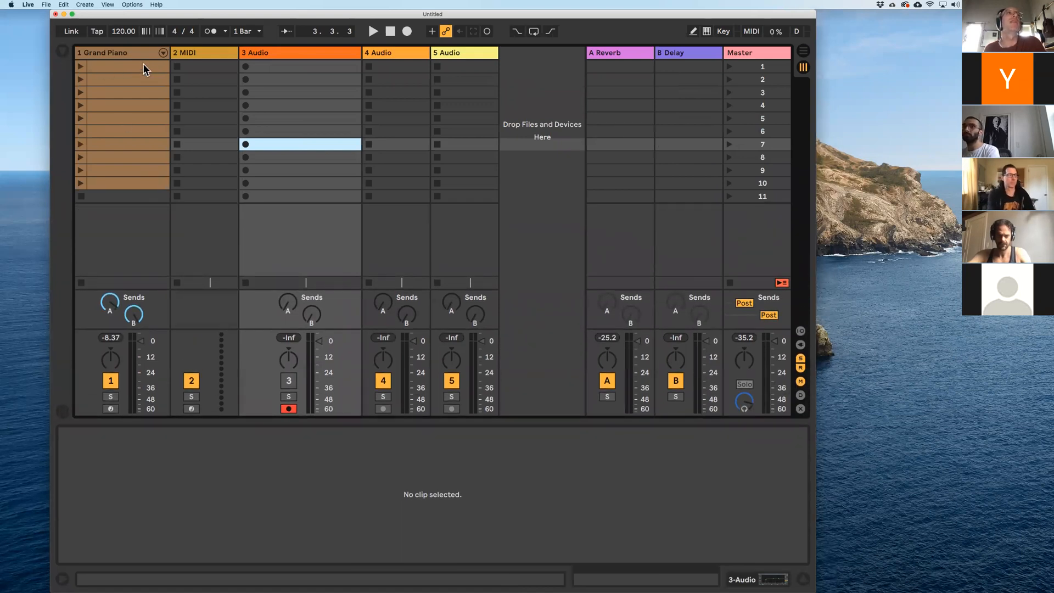
- Look through the notes of the first three piano clips and check the colour options of the sixth clip
left_click(123, 64)
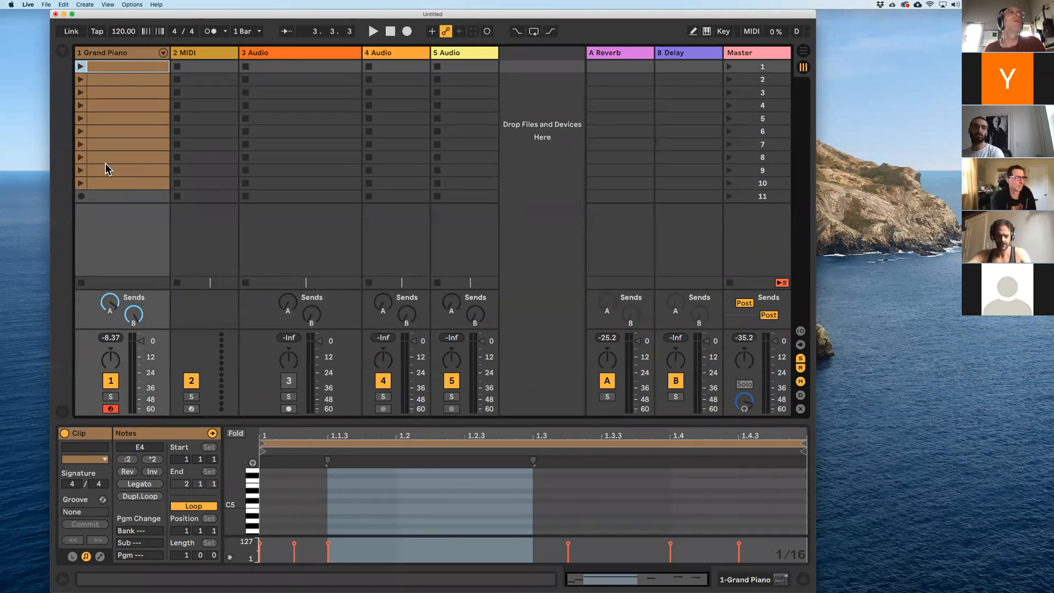
left_click(109, 80)
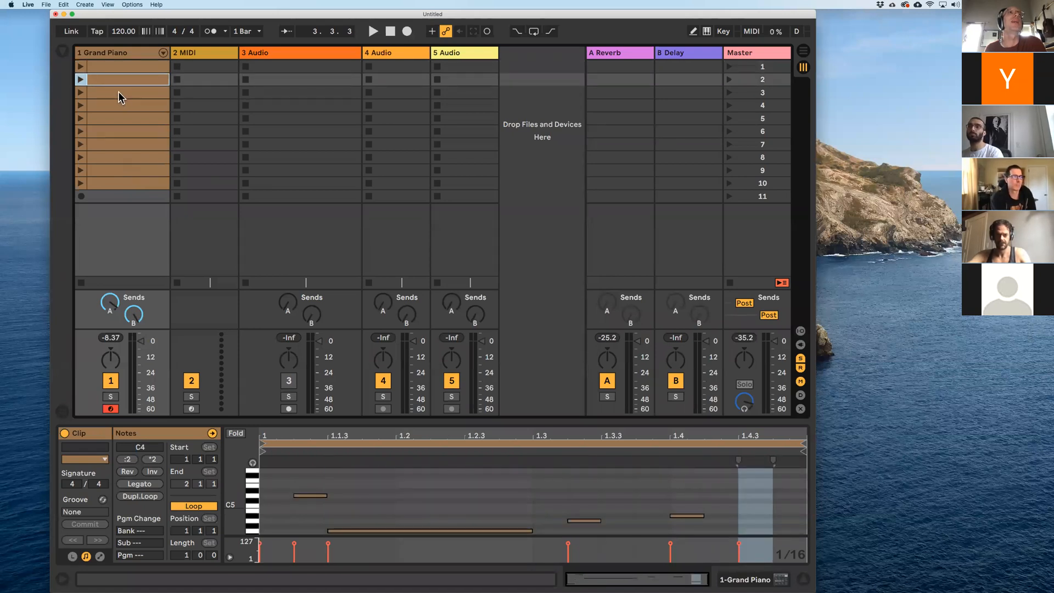
left_click(117, 91)
left_click(108, 65)
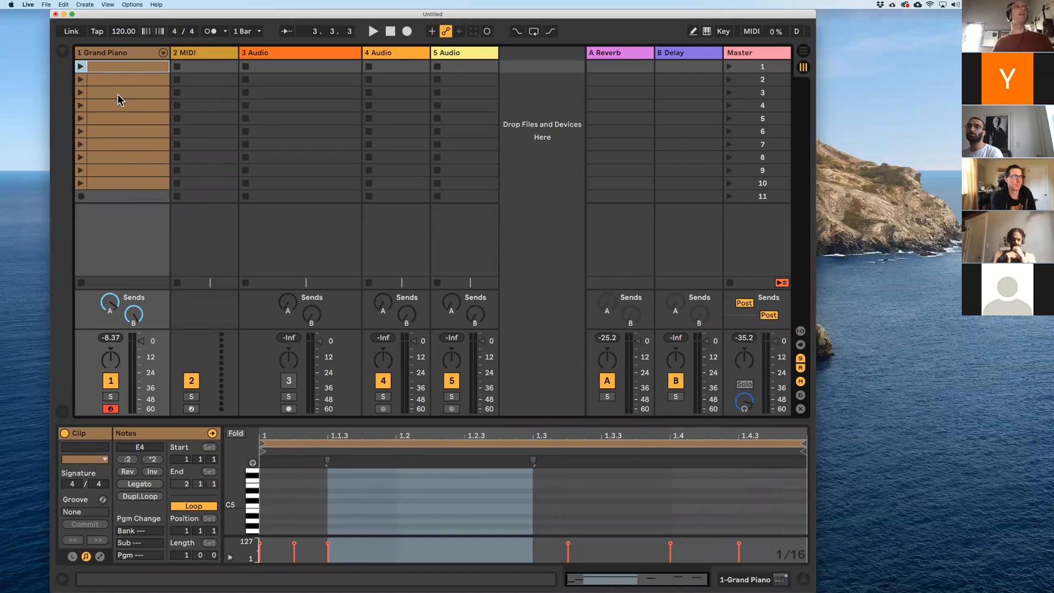
left_click(104, 79)
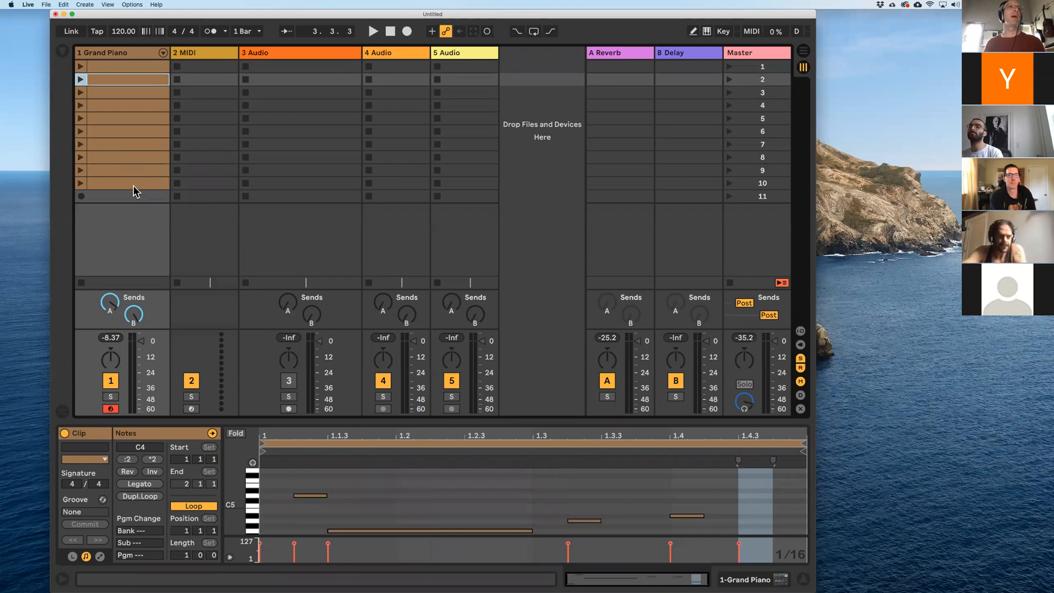
right_click(135, 136)
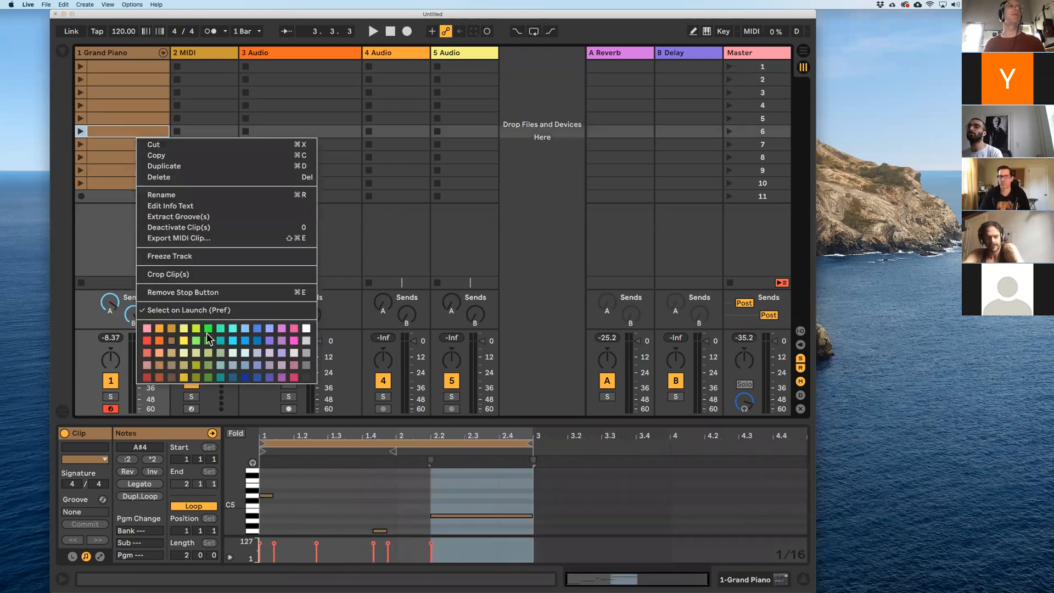
left_click(123, 114)
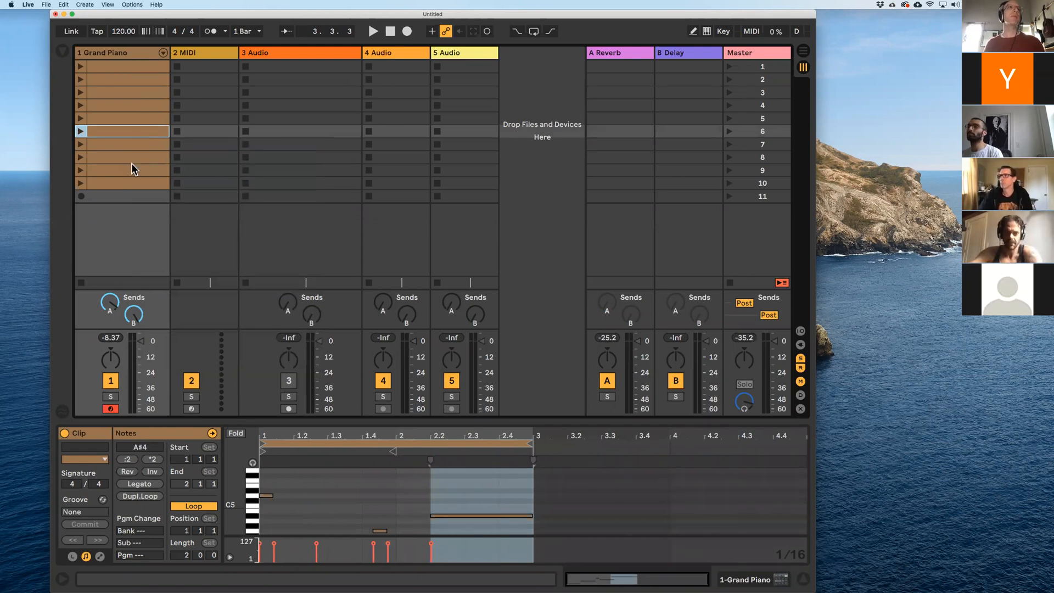
left_click(106, 66)
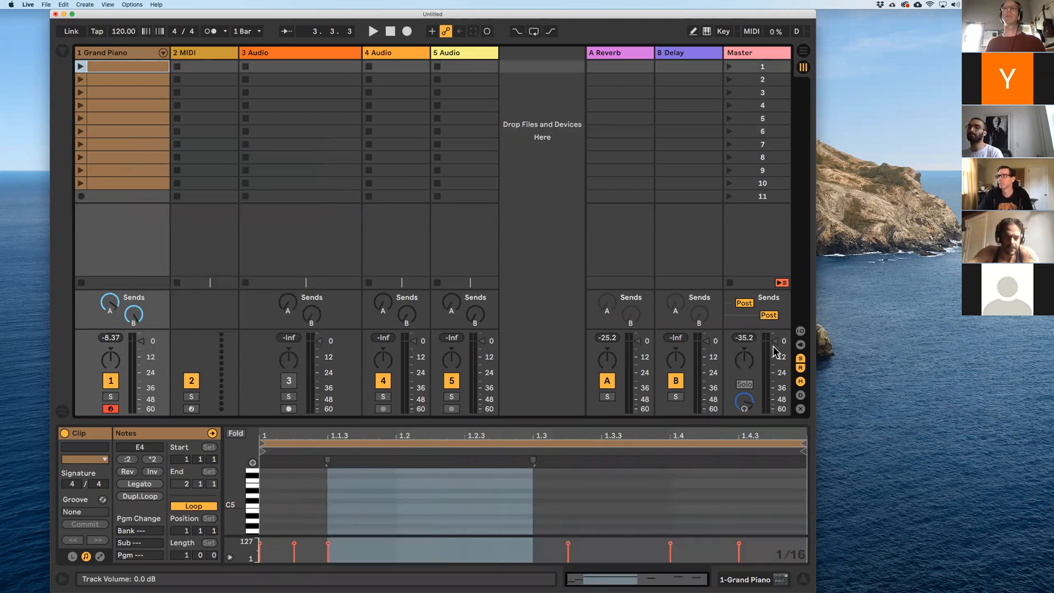
- Play the first three piano clips in turn, with the Grand Piano track's Send B turned fully down
left_click(80, 66)
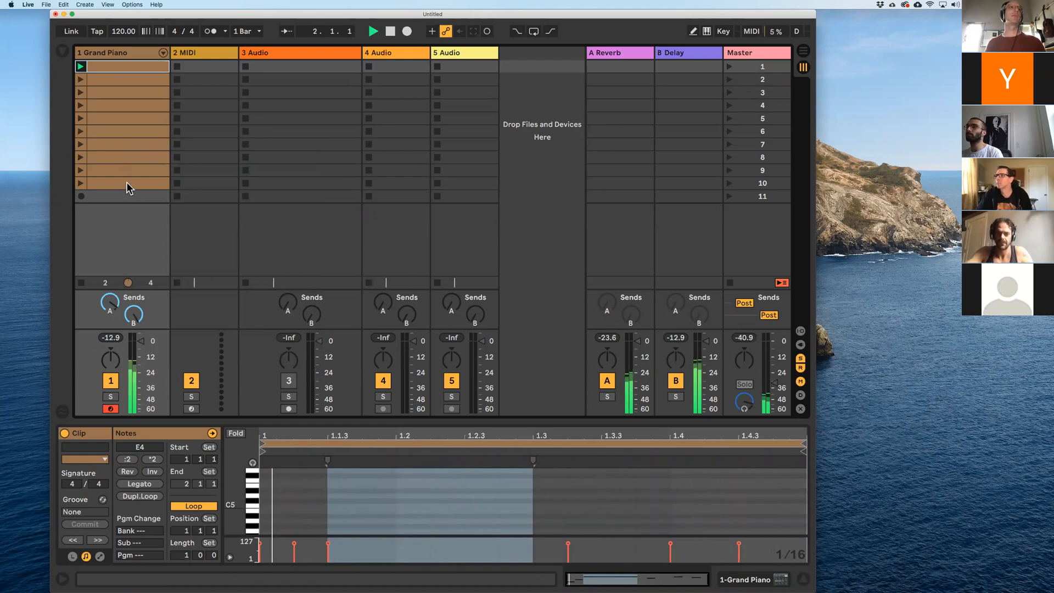
left_click(80, 67)
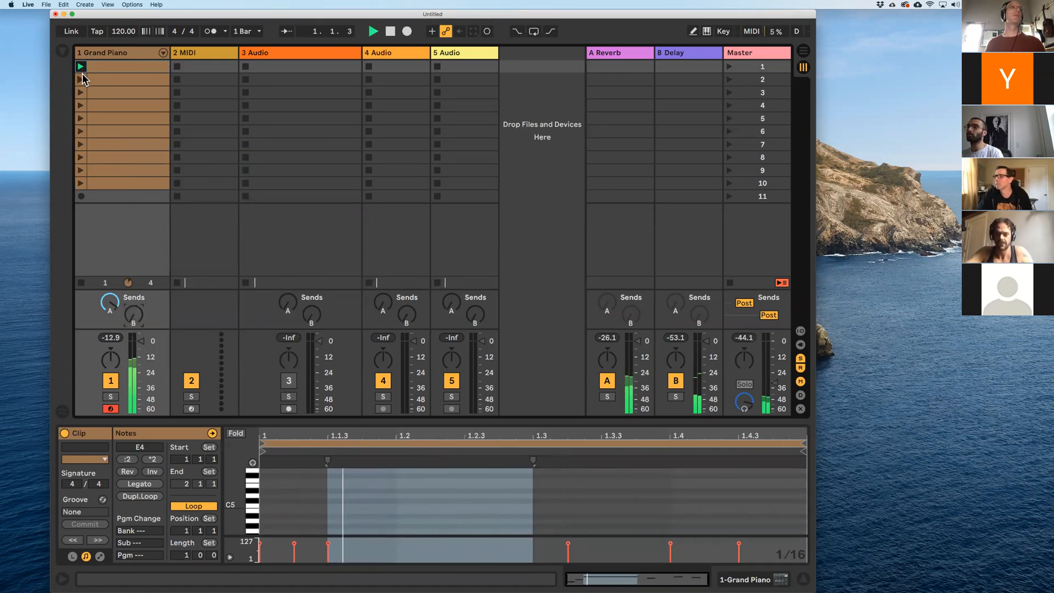
left_click(80, 79)
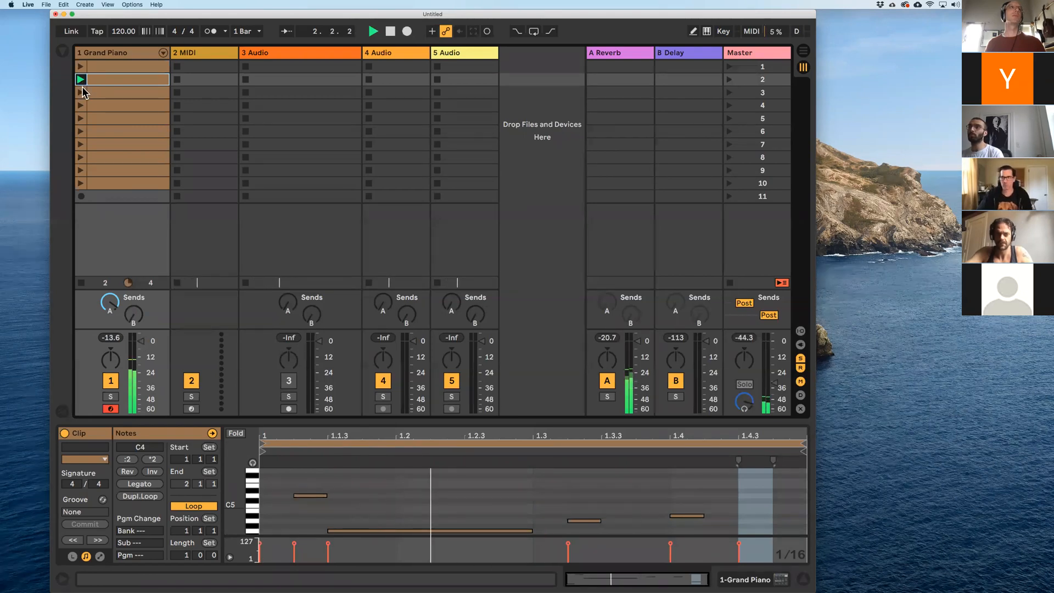
left_click(80, 92)
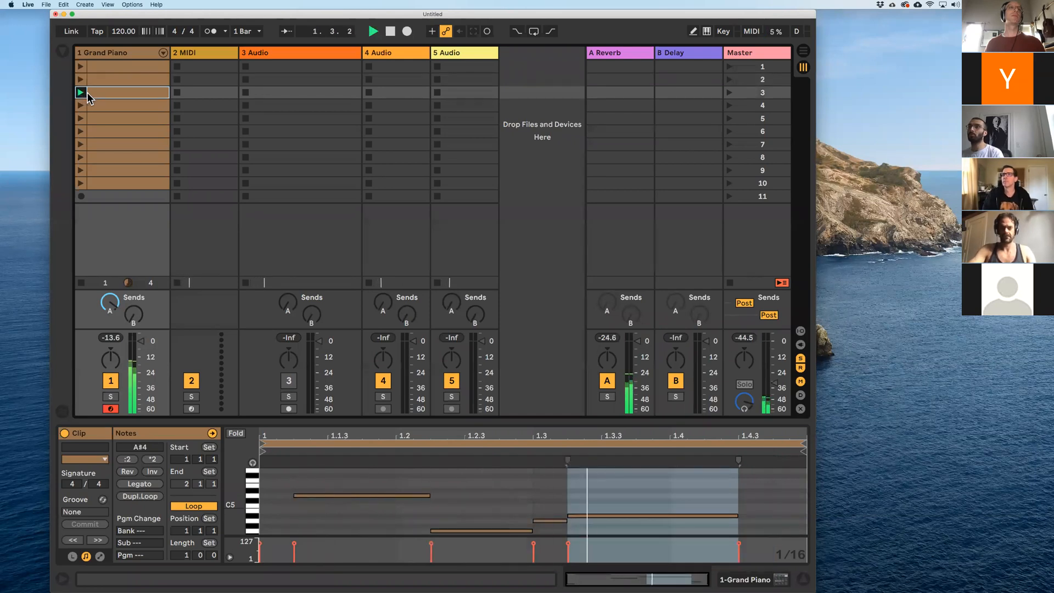
- Colour the second Grand Piano clip blue as a favourite and play the fourth clip
right_click(97, 80)
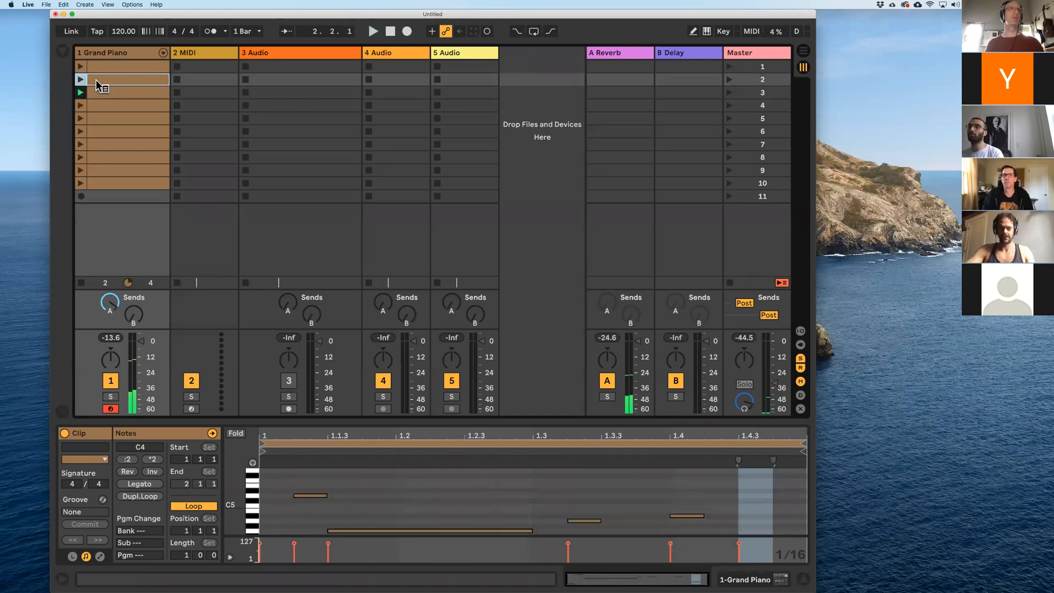
left_click(219, 287)
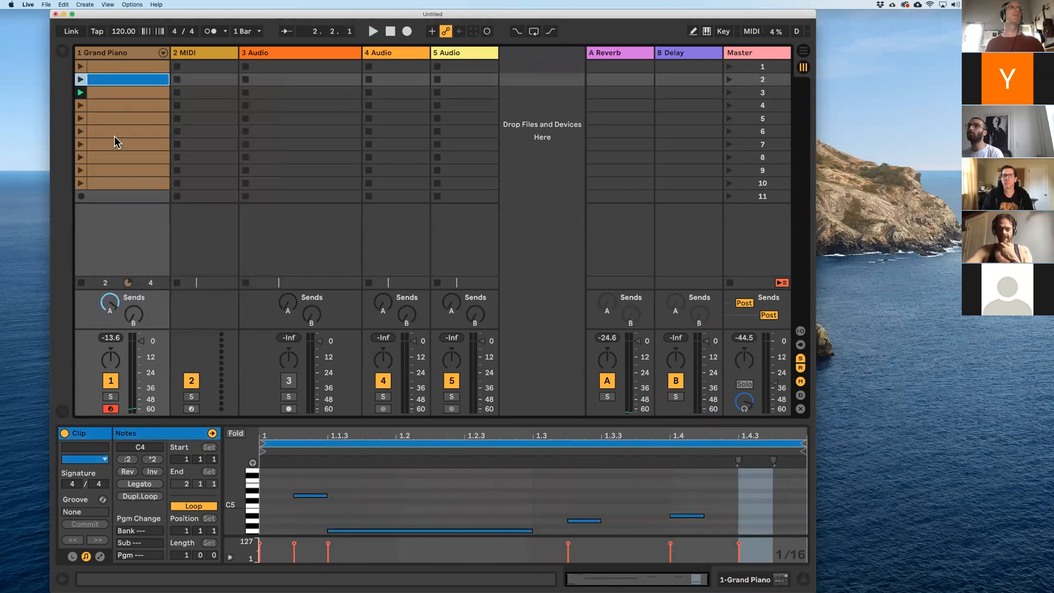
left_click(80, 105)
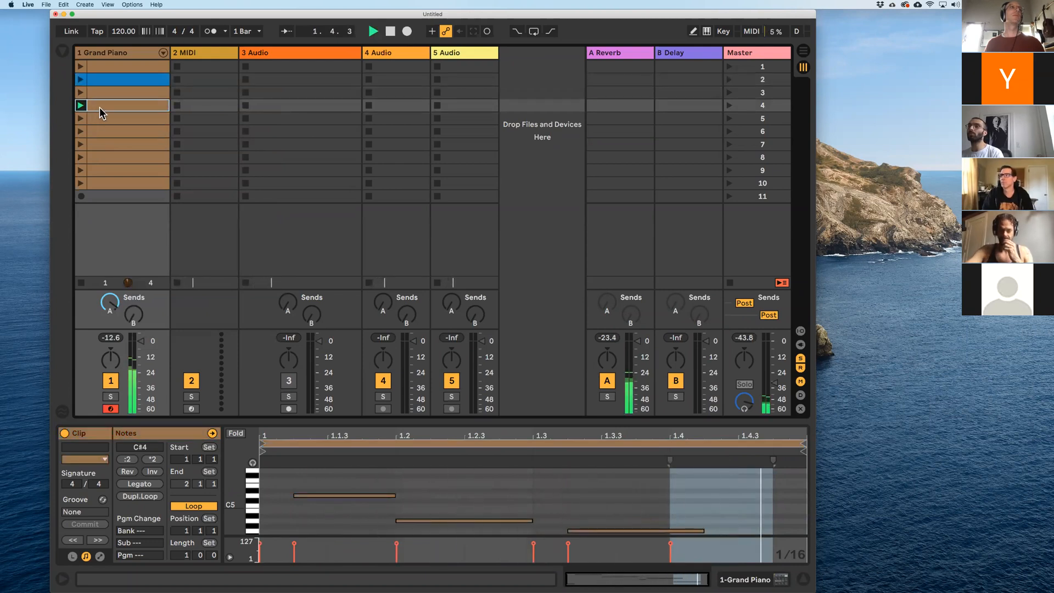
- Play the fifth and sixth Grand Piano clips in turn and colour both of them blue
left_click(96, 118)
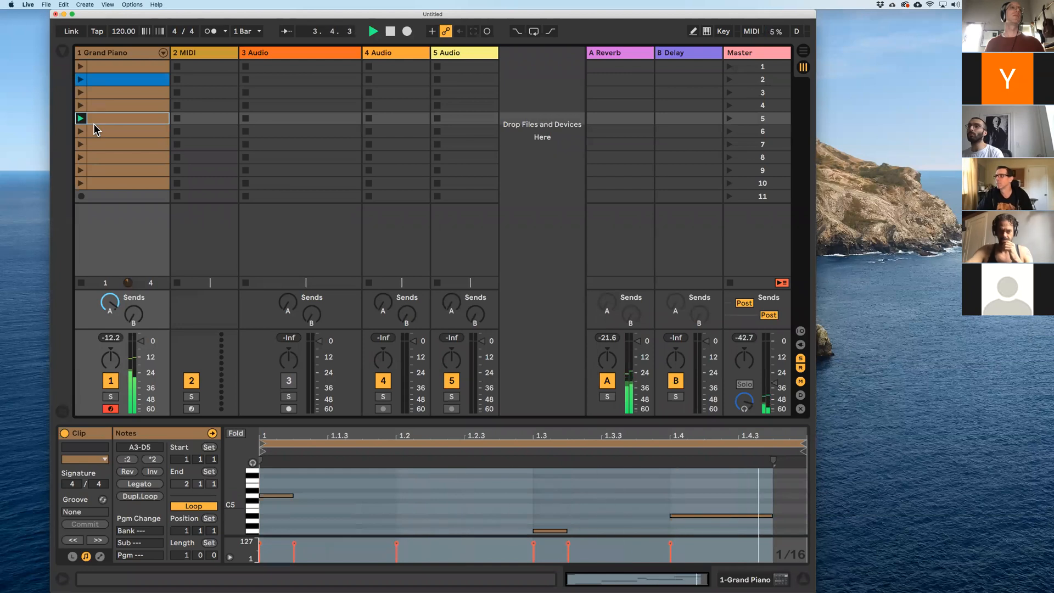
right_click(98, 120)
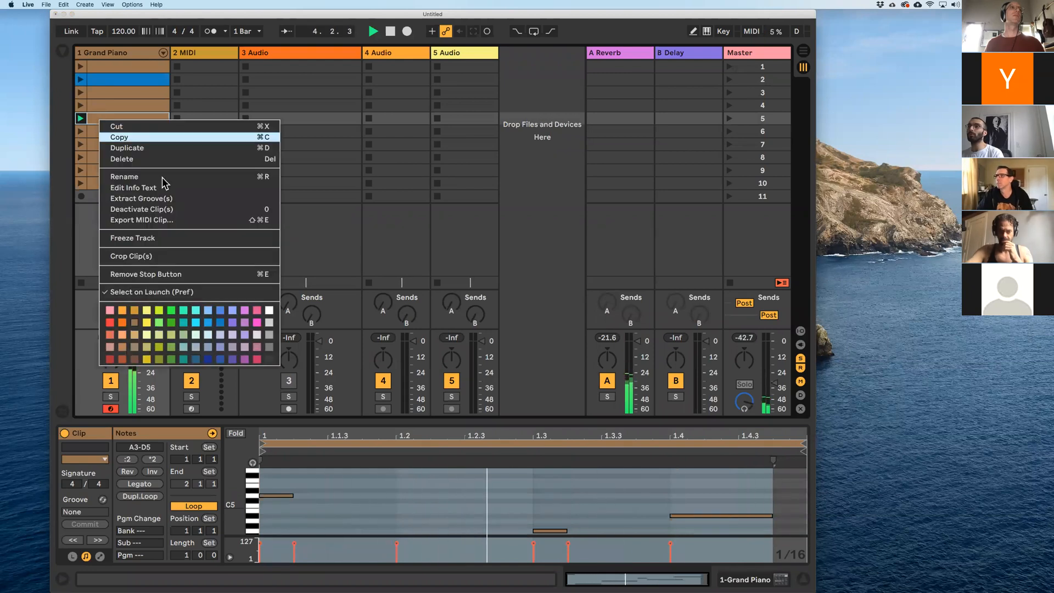
left_click(220, 314)
left_click(84, 132)
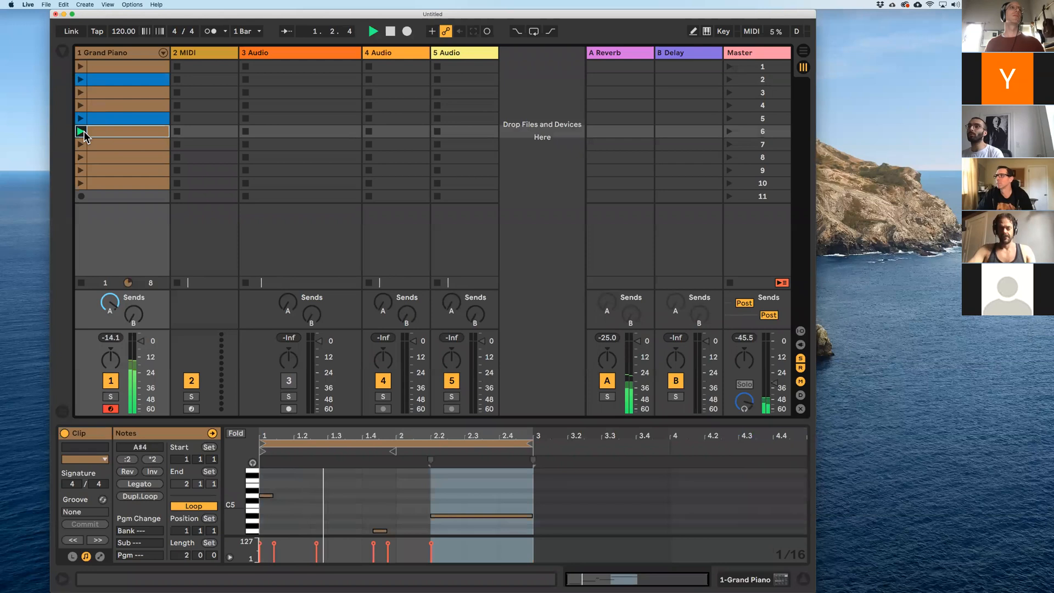
right_click(101, 134)
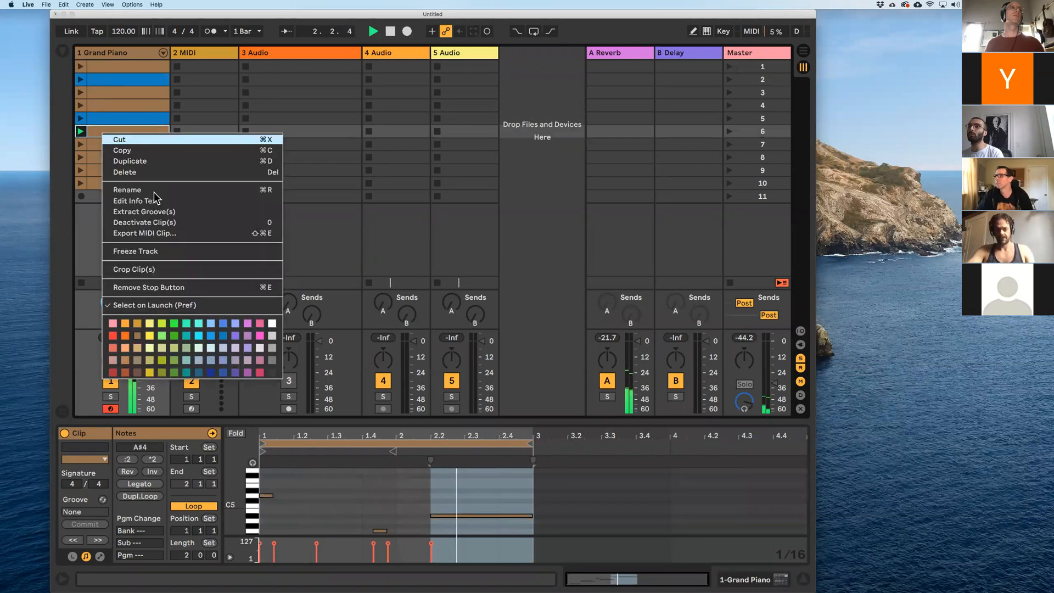
left_click(220, 328)
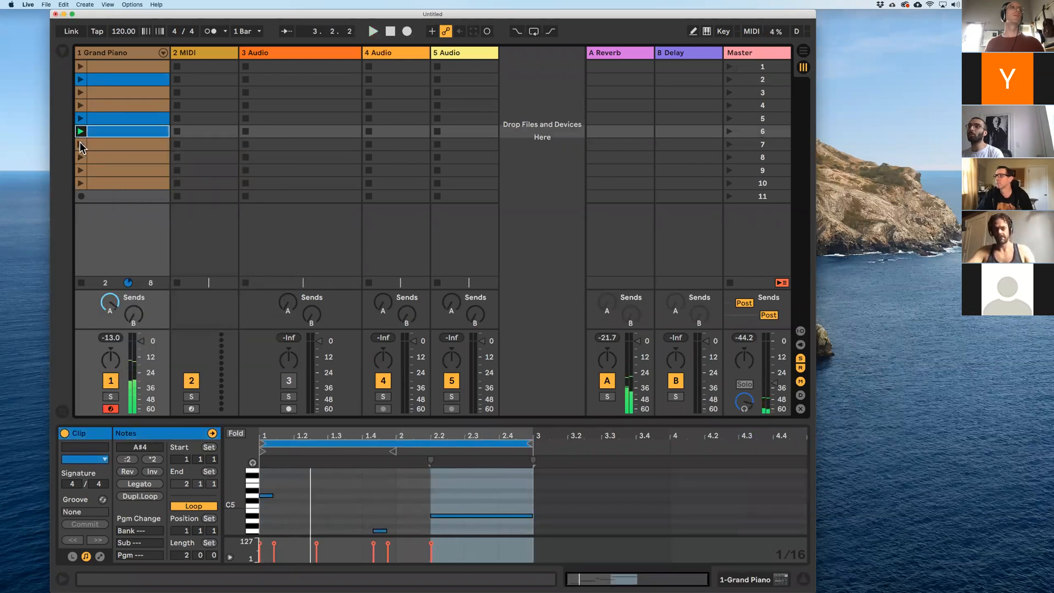
- Play the seventh and eighth Grand Piano clips and colour the eighth one blue
left_click(97, 148)
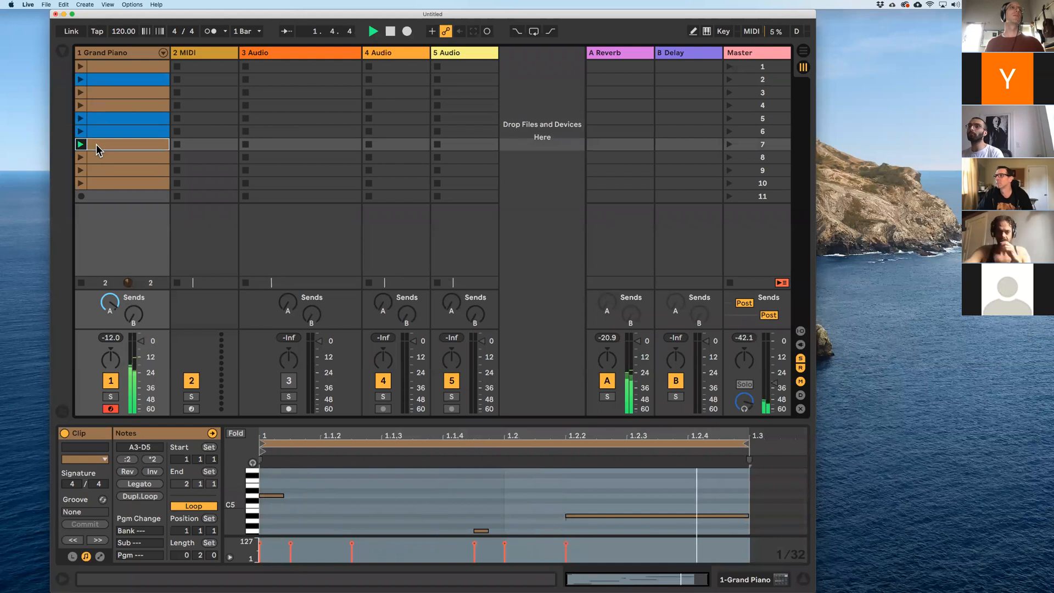
left_click(83, 159)
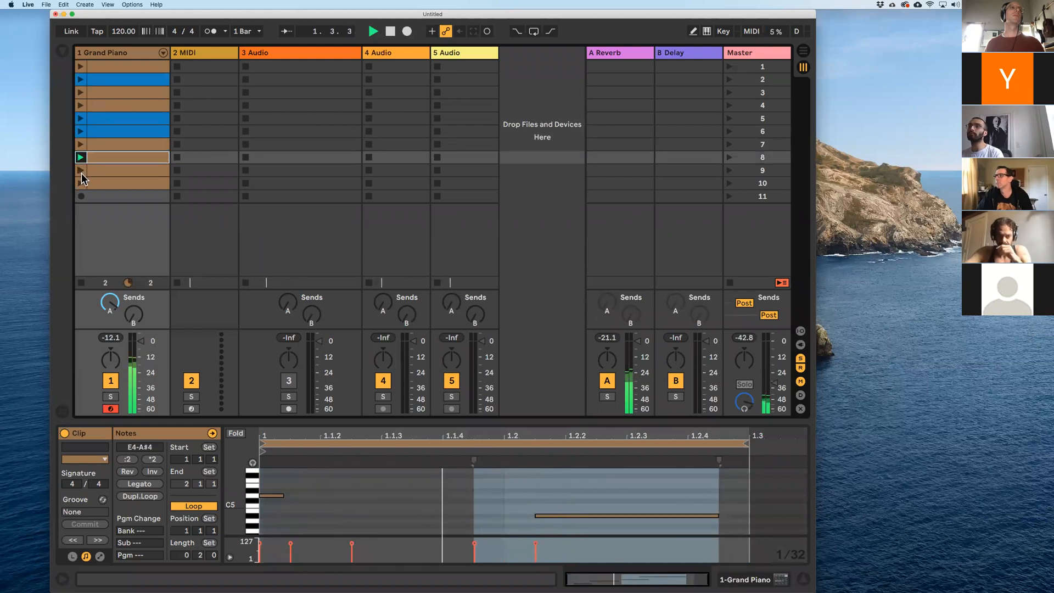
right_click(102, 158)
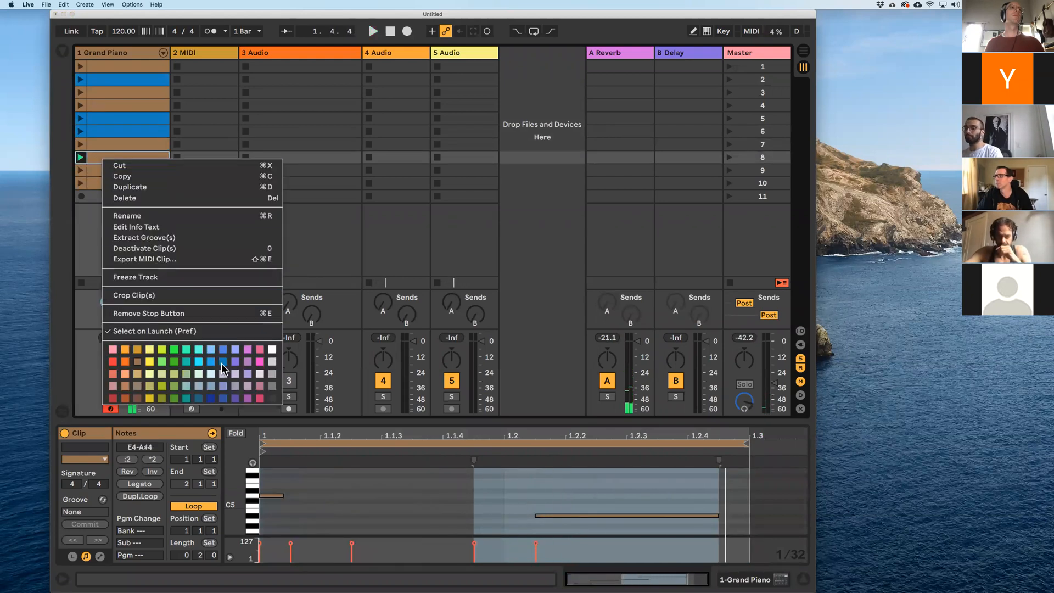
left_click(218, 362)
- Play the ninth and tenth Grand Piano clips and colour only the tenth one blue
left_click(86, 172)
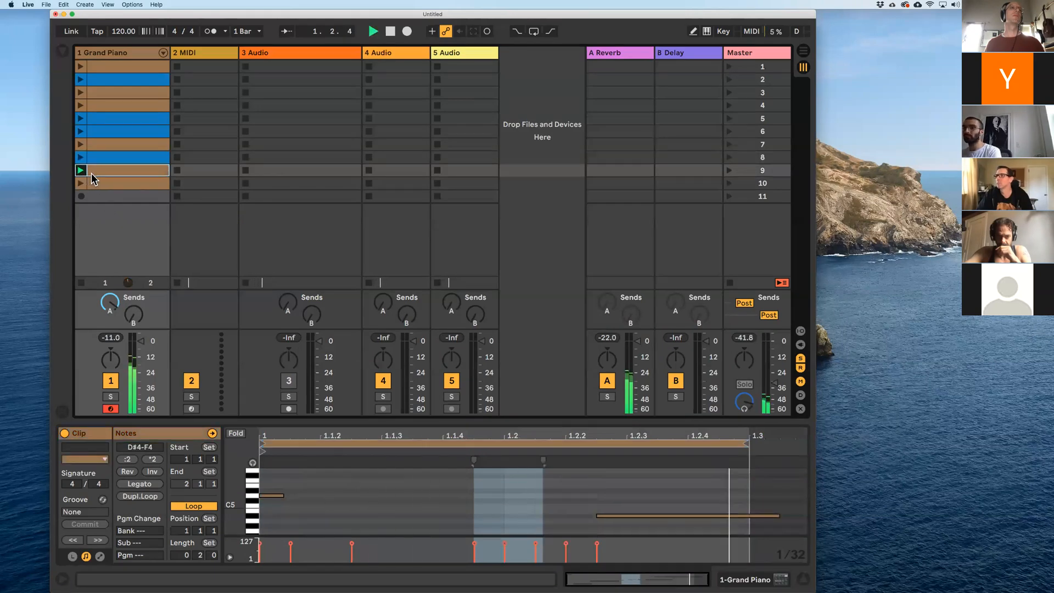
right_click(102, 173)
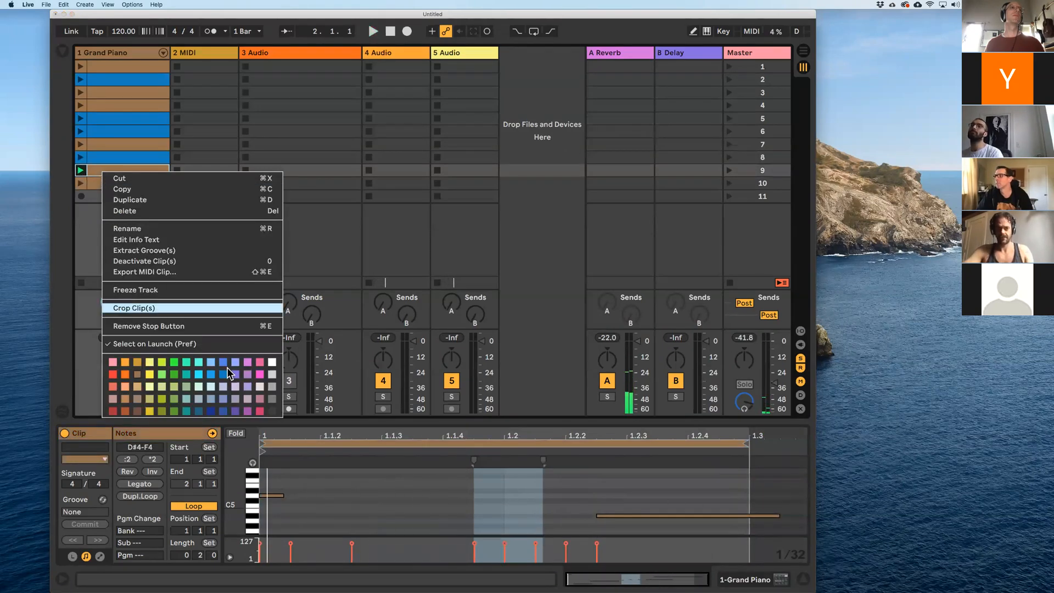
left_click(80, 183)
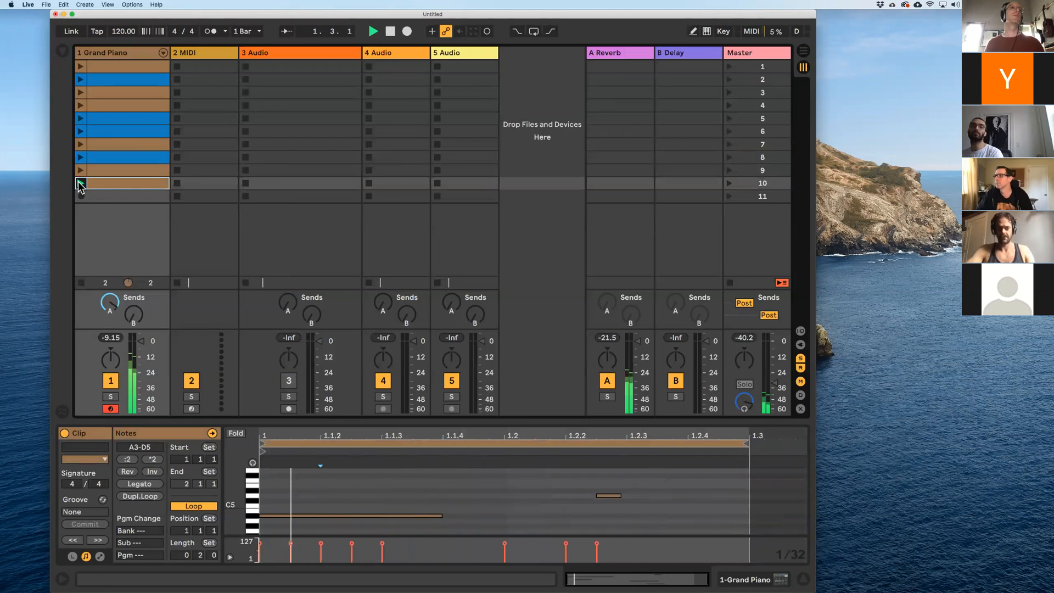
right_click(117, 187)
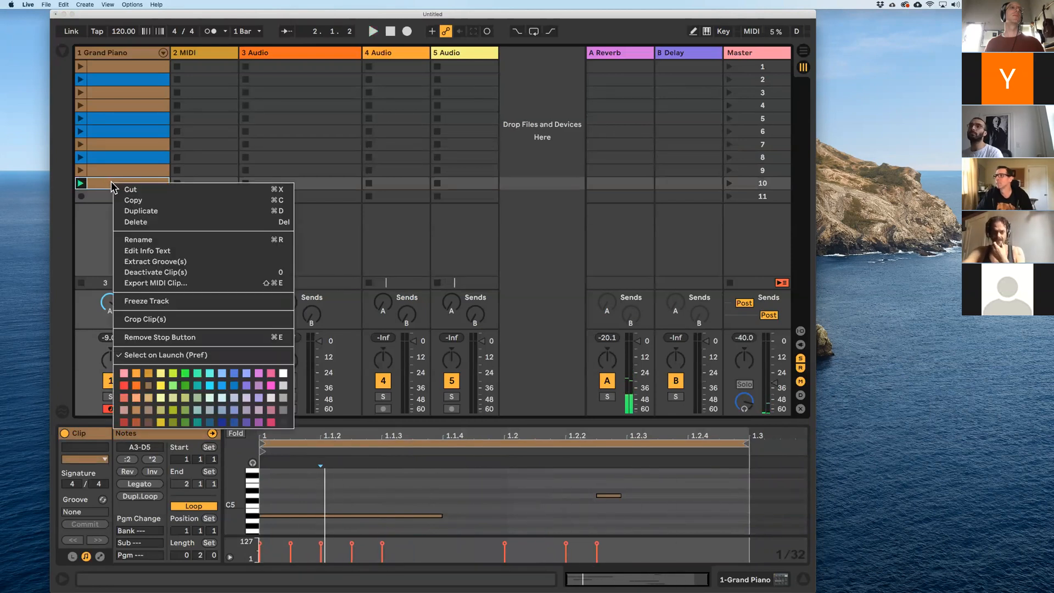
left_click(226, 389)
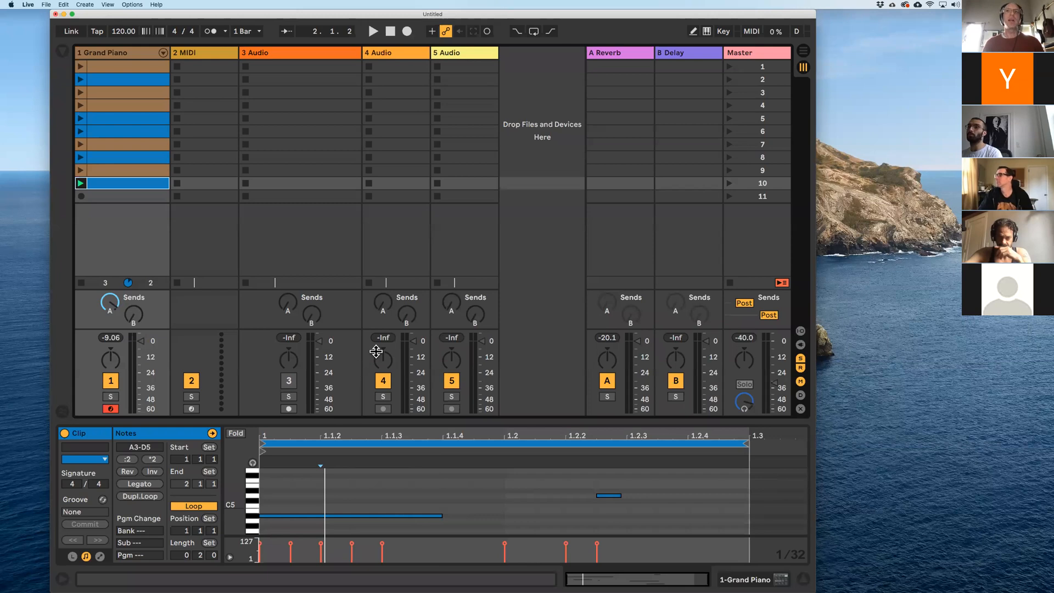
- Make the clip view taller, show the browser, and look through the Scale presets among the MIDI effects
left_click_drag(375, 351, 376, 349)
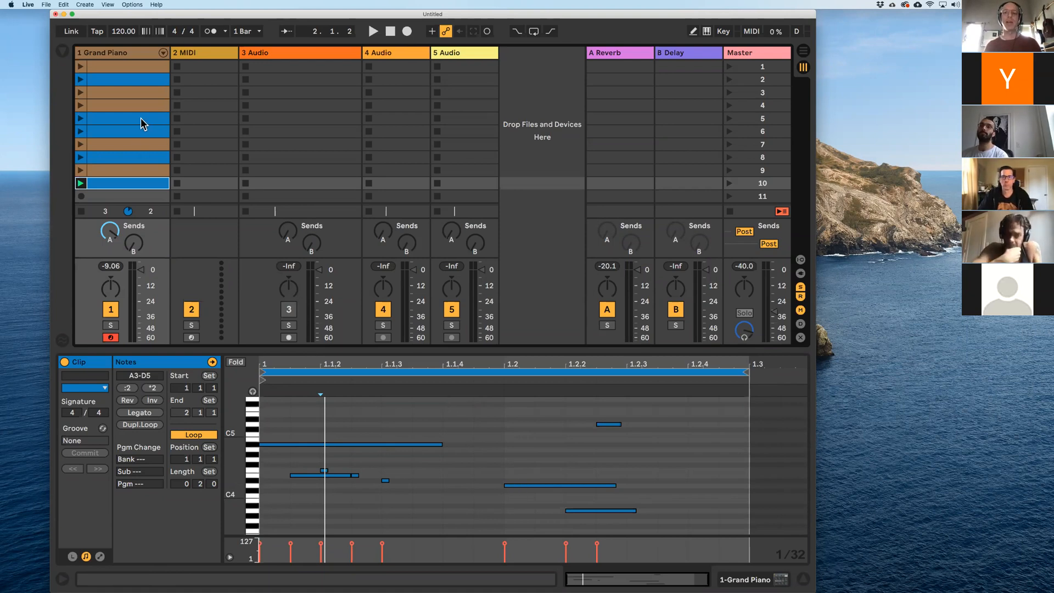
left_click(63, 51)
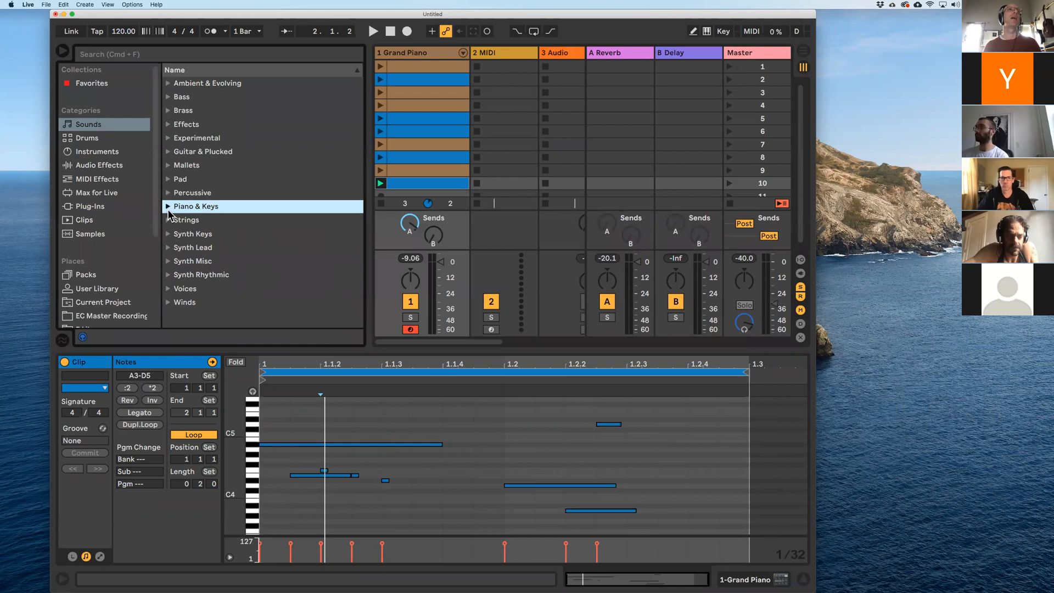
left_click(111, 165)
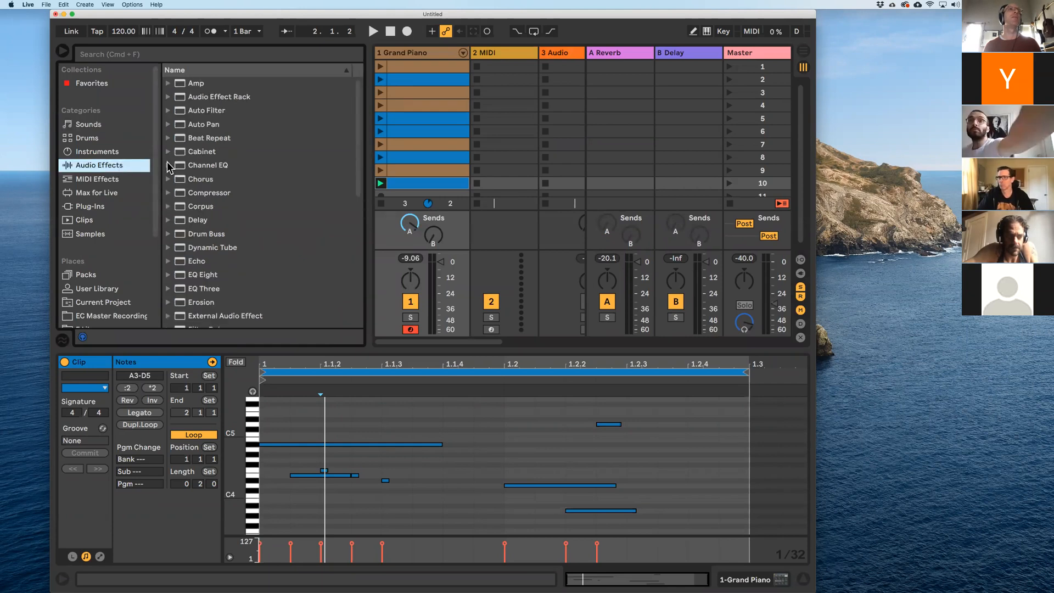
left_click(112, 179)
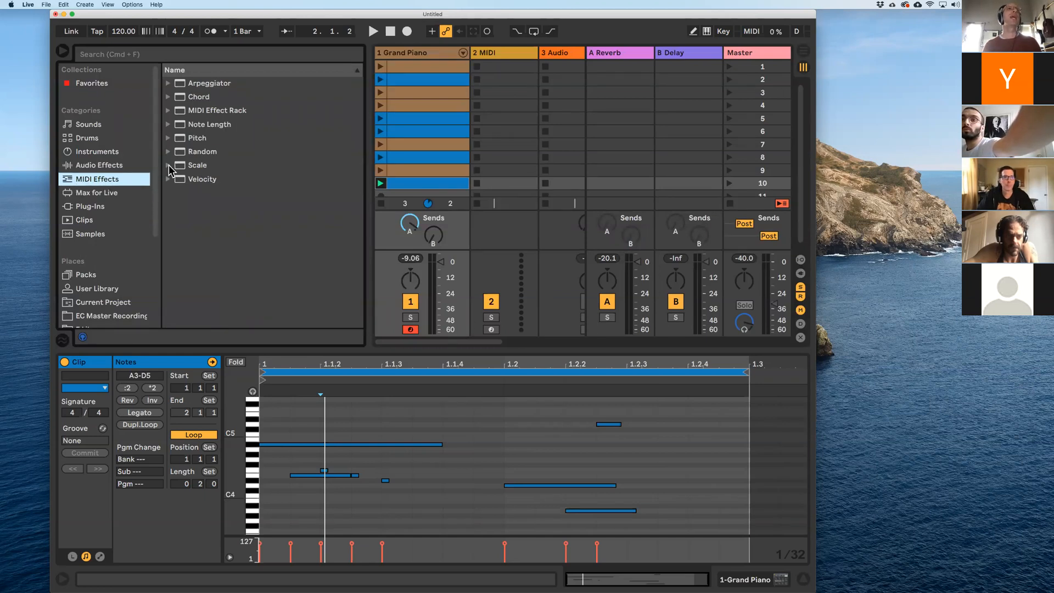
left_click(168, 165)
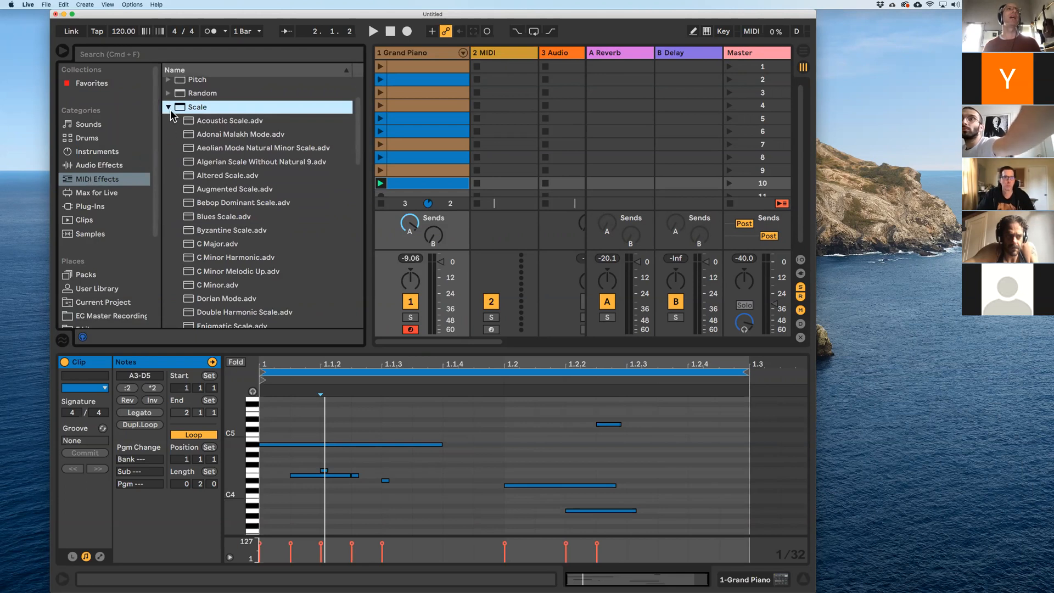
scroll(200, 181, "down", 2)
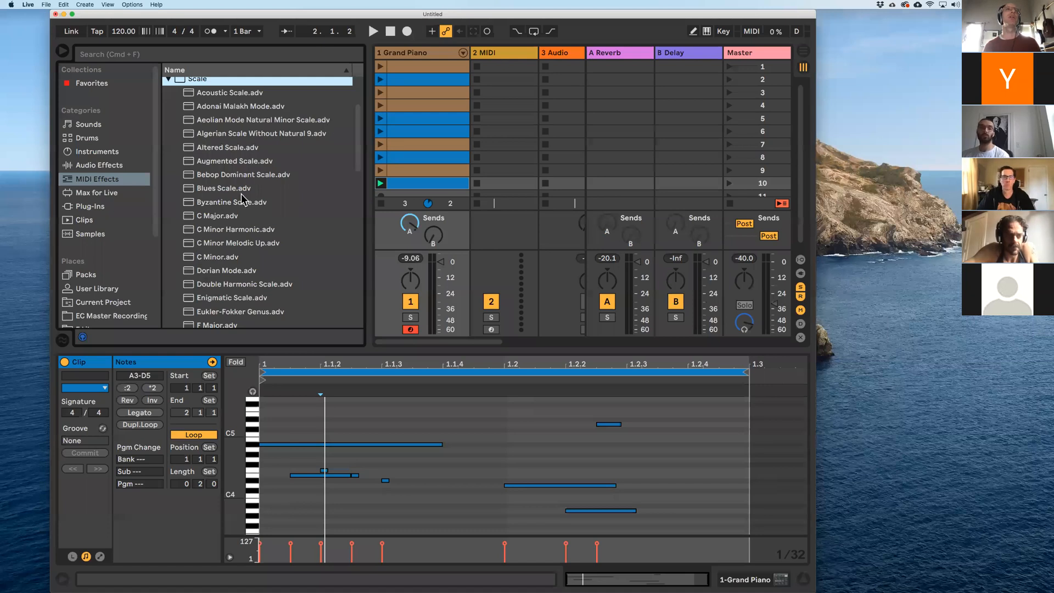
scroll(240, 211, "up", 1)
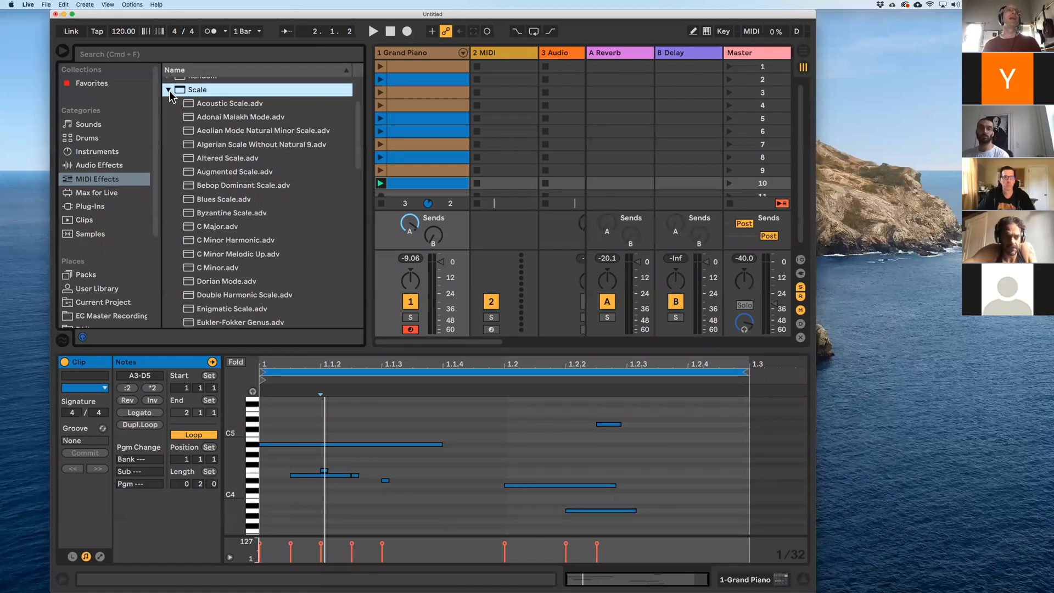
scroll(202, 136, "down", 1)
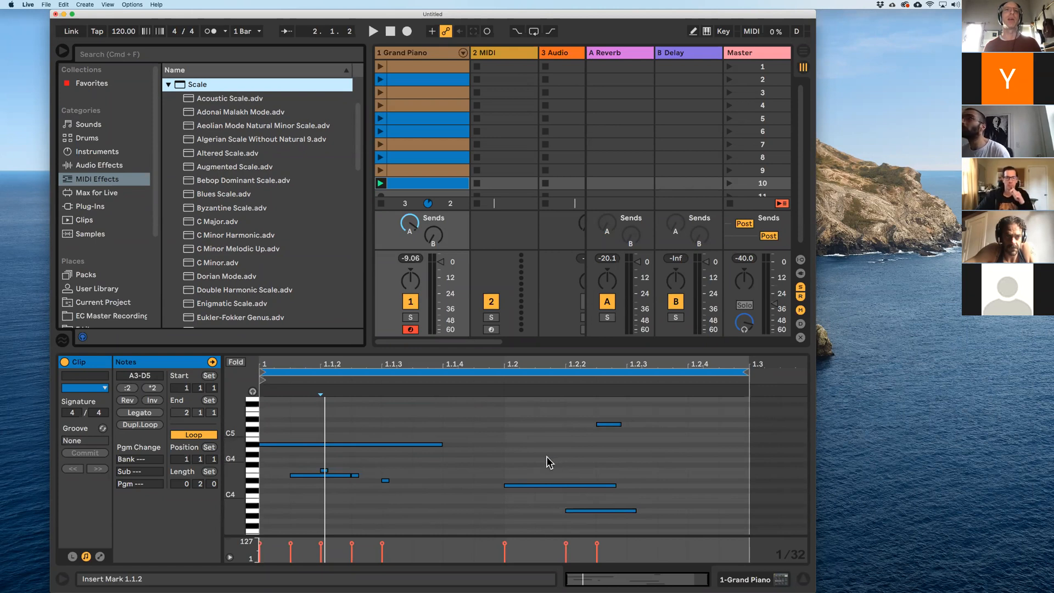
left_click(168, 86)
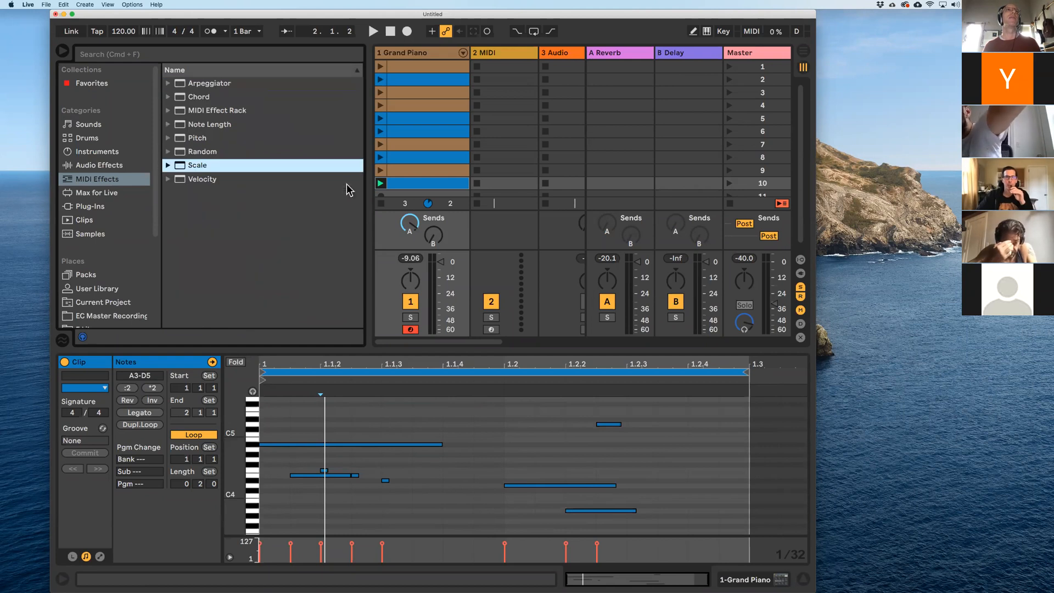
- Play the fifth Grand Piano clip briefly, stop playback, and enlarge the clip view to show more of its piano roll
left_click(421, 131)
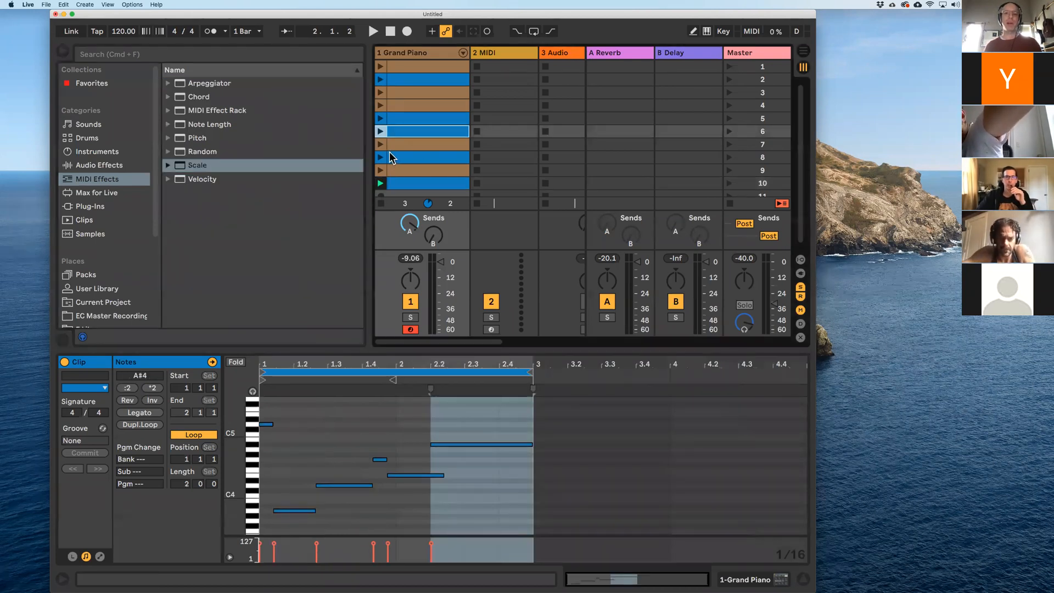
left_click(380, 118)
key("space")
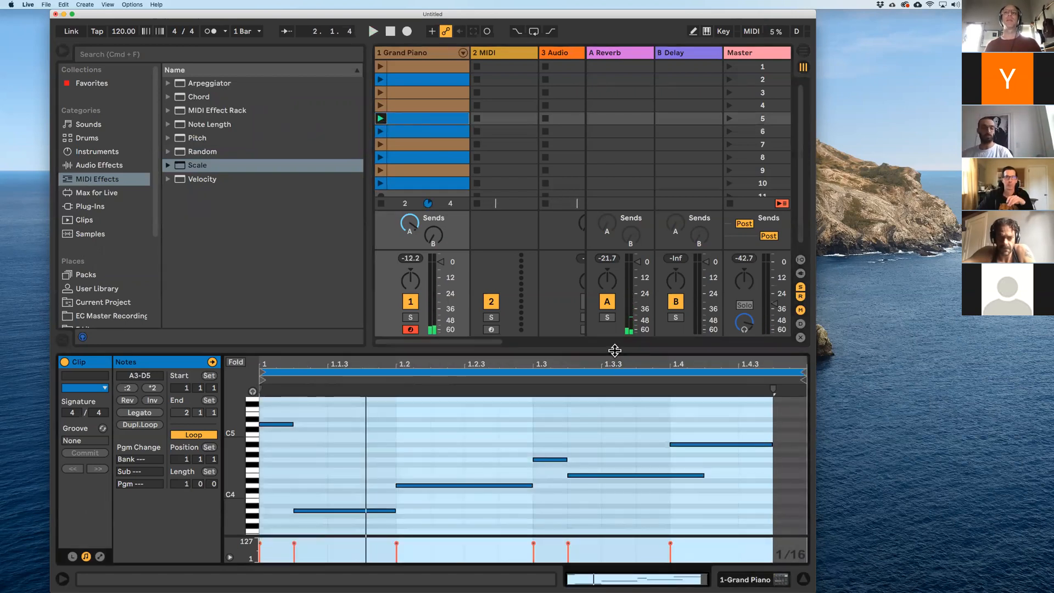
left_click_drag(612, 348, 611, 291)
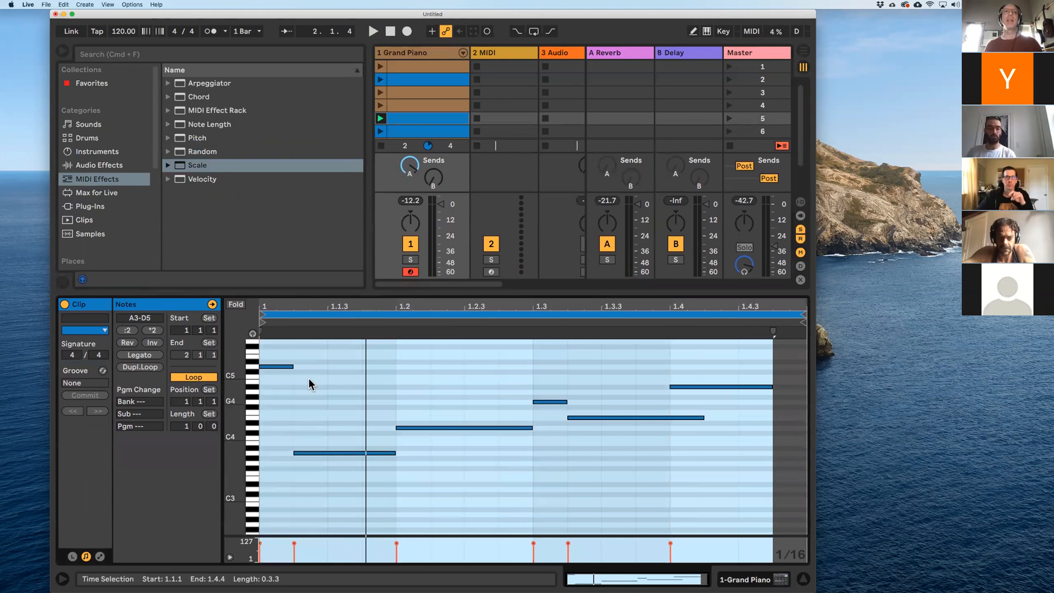
- Set the end of the fifth Grand Piano clip to 5.1.1
left_click(187, 428)
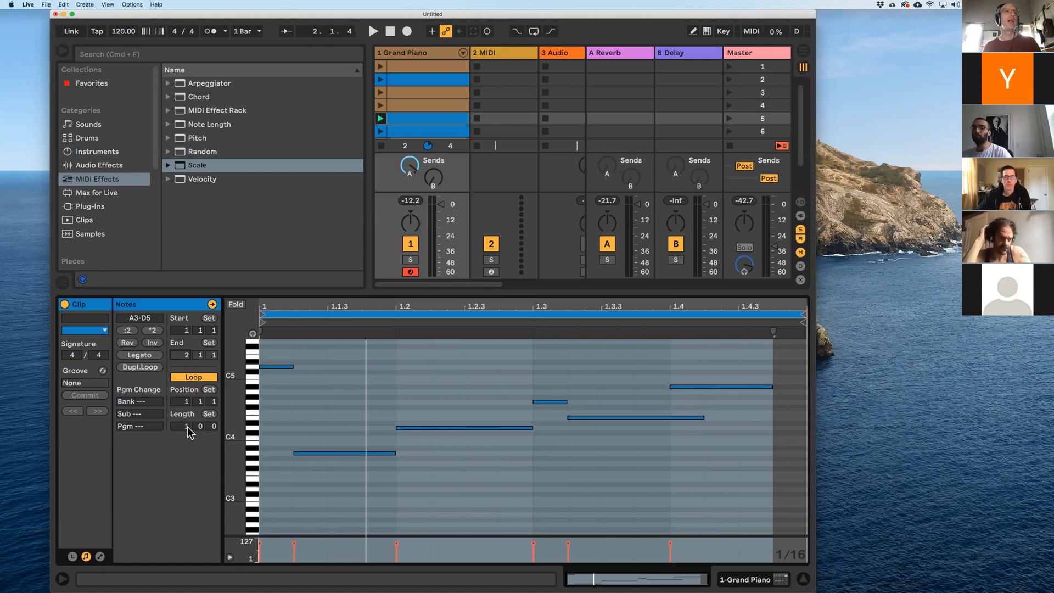
left_click_drag(187, 354, 186, 349)
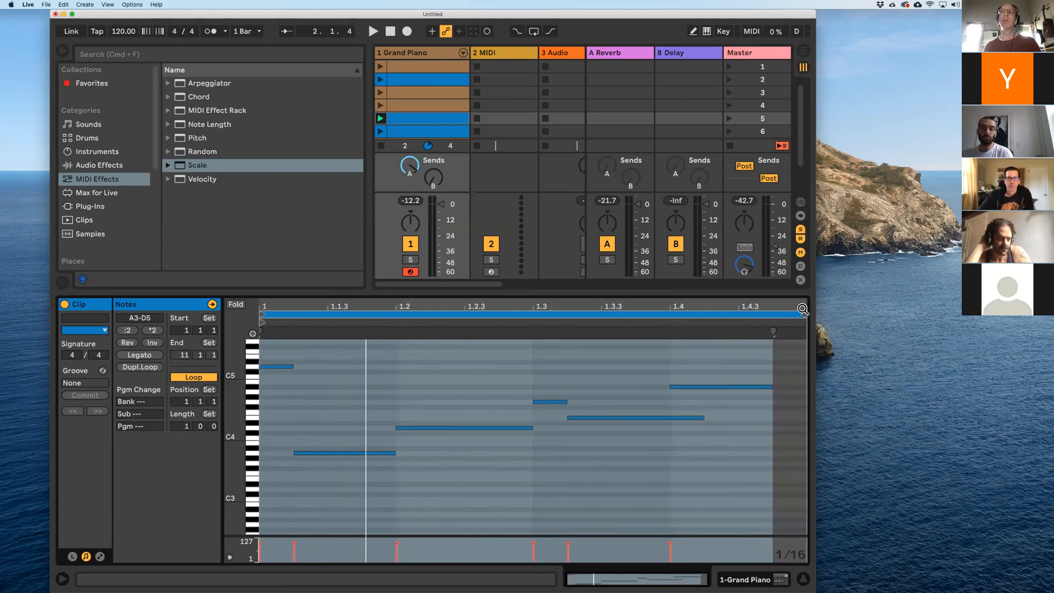
left_click_drag(184, 354, 185, 360)
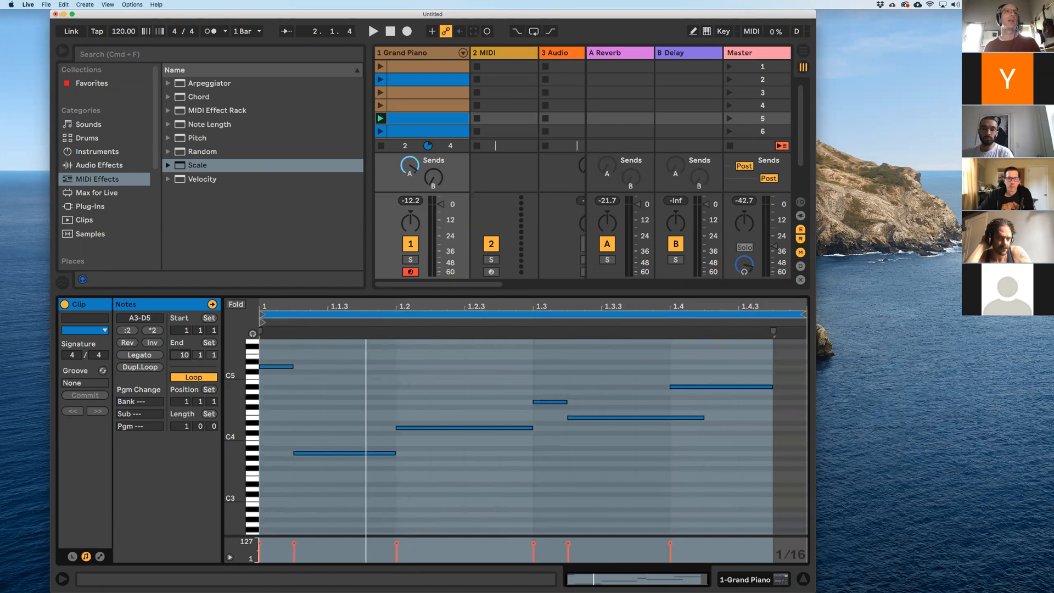
left_click(208, 344)
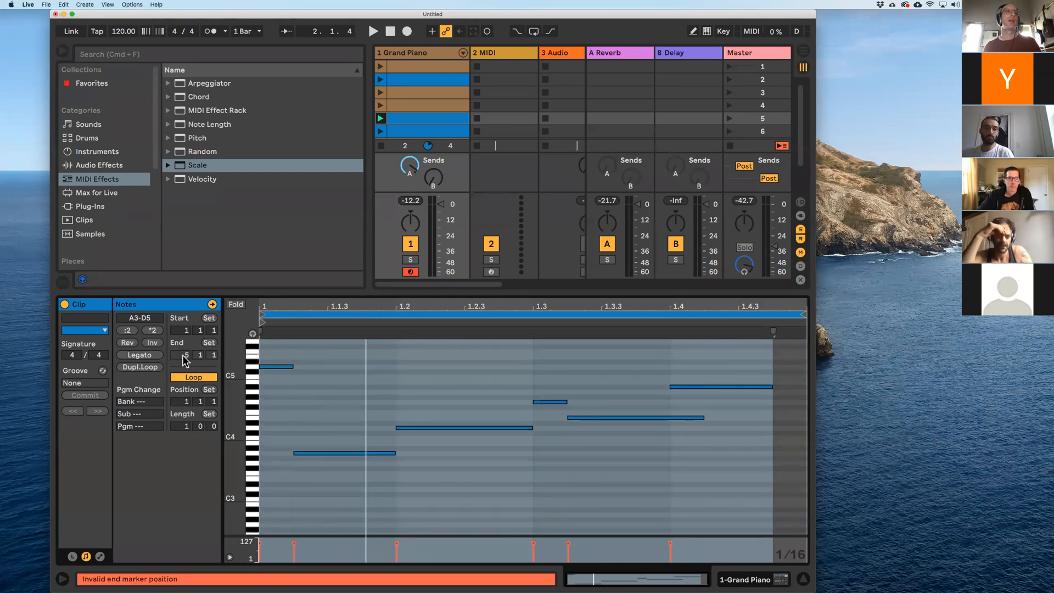
- Add an E3 note at the start of bar 2 in the fifth clip and lengthen it by two sixteenth steps
left_click(281, 312)
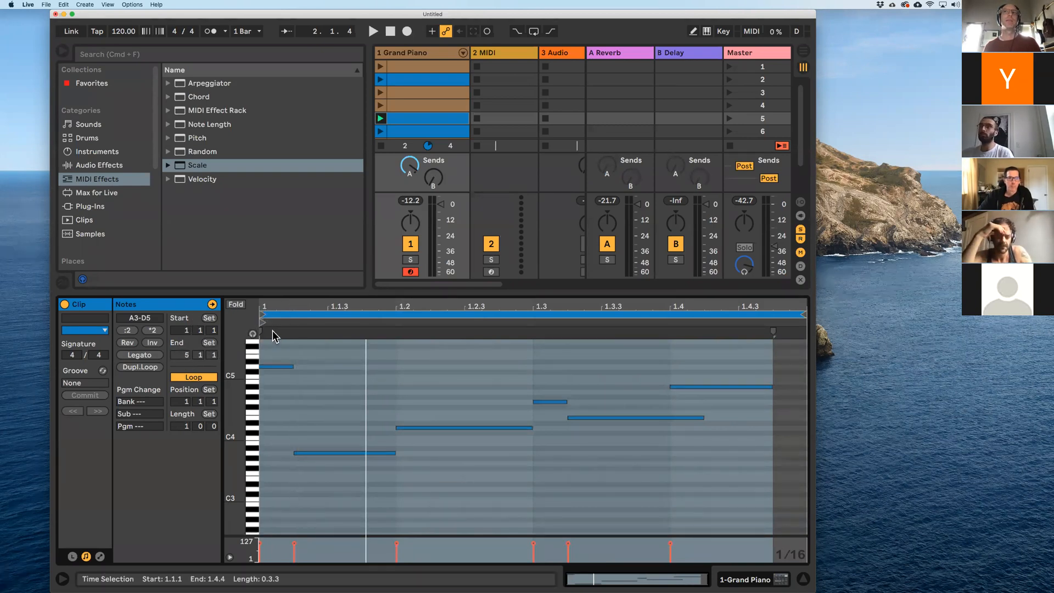
key("super+a")
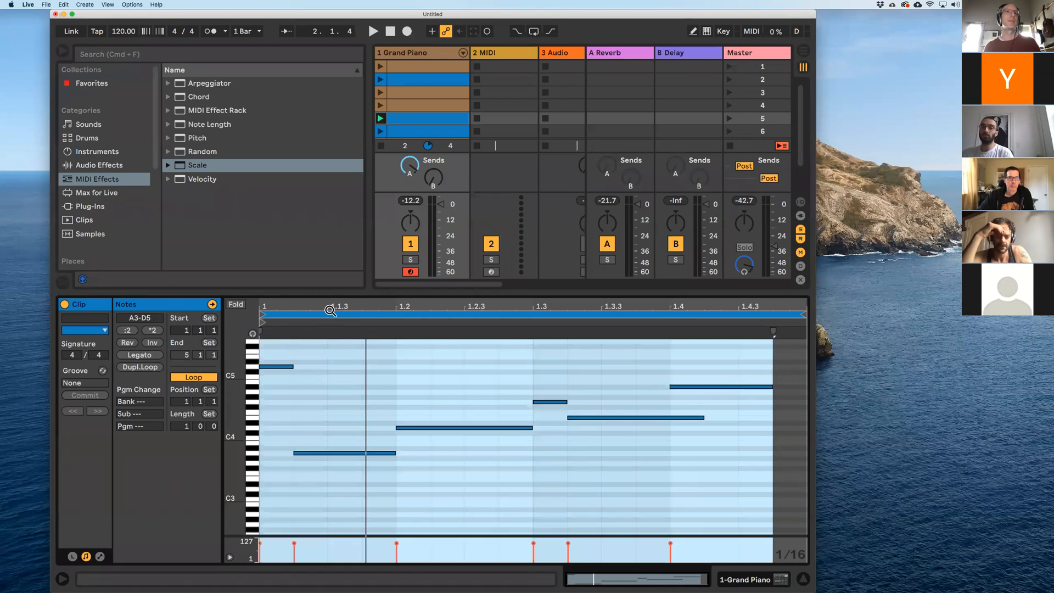
left_click(330, 384)
double_click(719, 479)
key("shift+Right")
key("shift+Right")
mouse_move(720, 483)
left_mouse_down()
mouse_move(804, 484)
mouse_move(724, 478)
left_mouse_up()
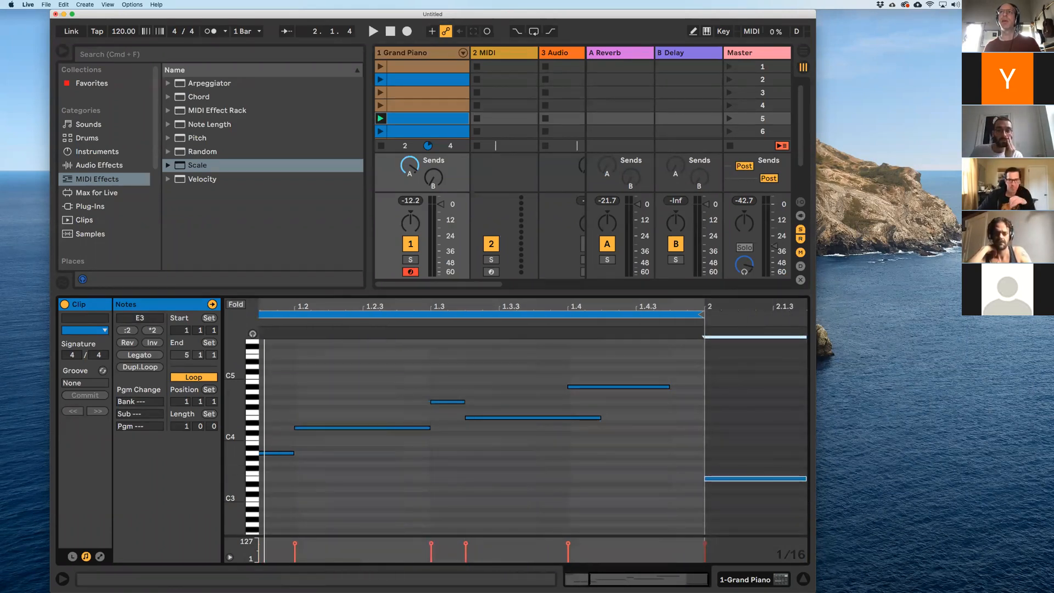
- Transpose the E3 note at the start of bar 2 in the fifth clip down to C3
left_click(752, 480)
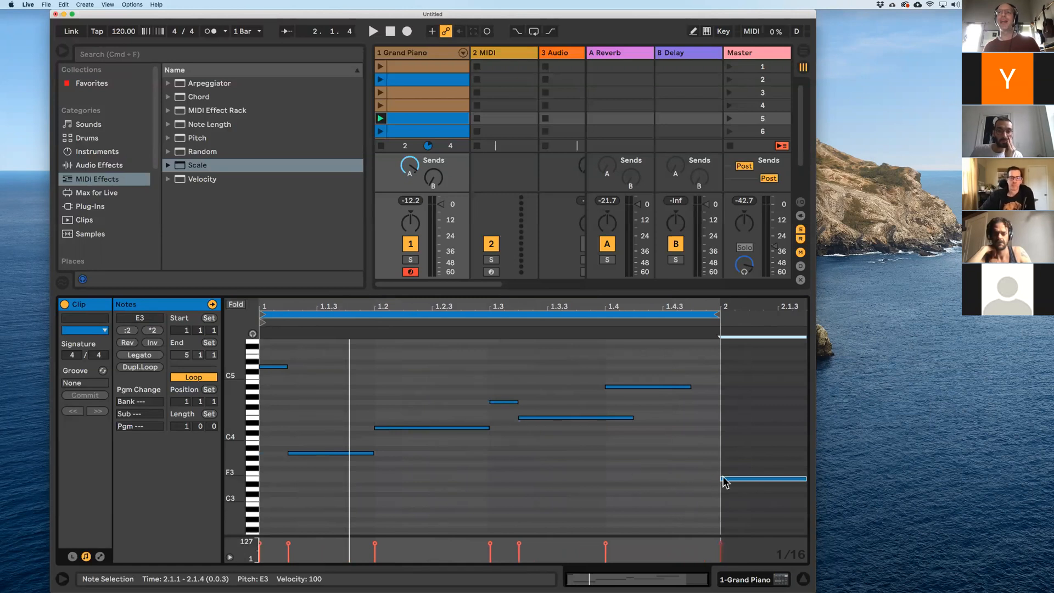
left_click(742, 467)
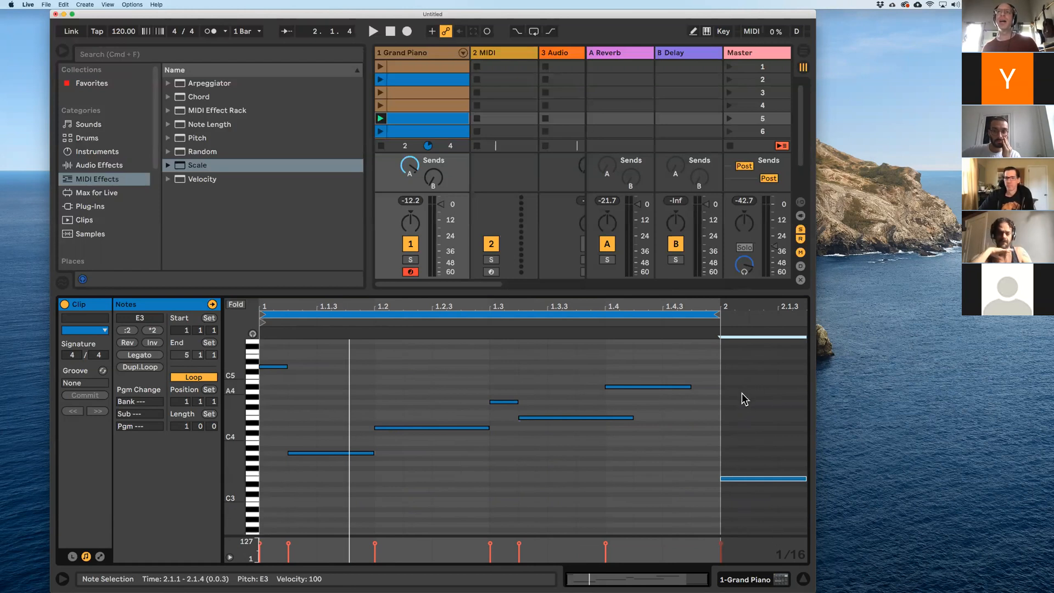
mouse_move(718, 313)
left_mouse_down()
mouse_move(494, 313)
mouse_move(710, 322)
left_mouse_up()
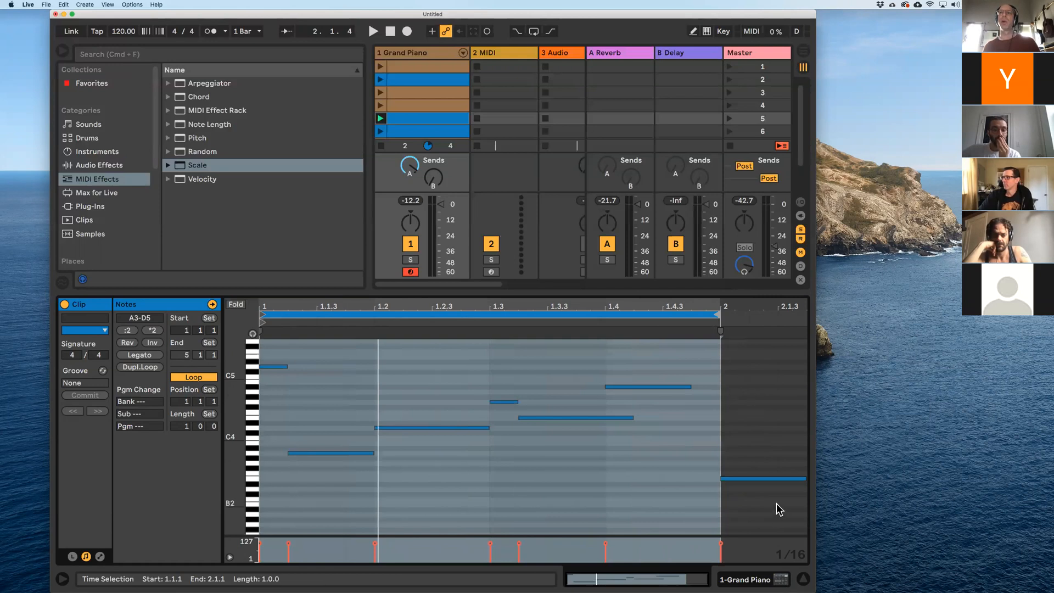
left_click(758, 492)
left_click_drag(751, 478, 752, 497)
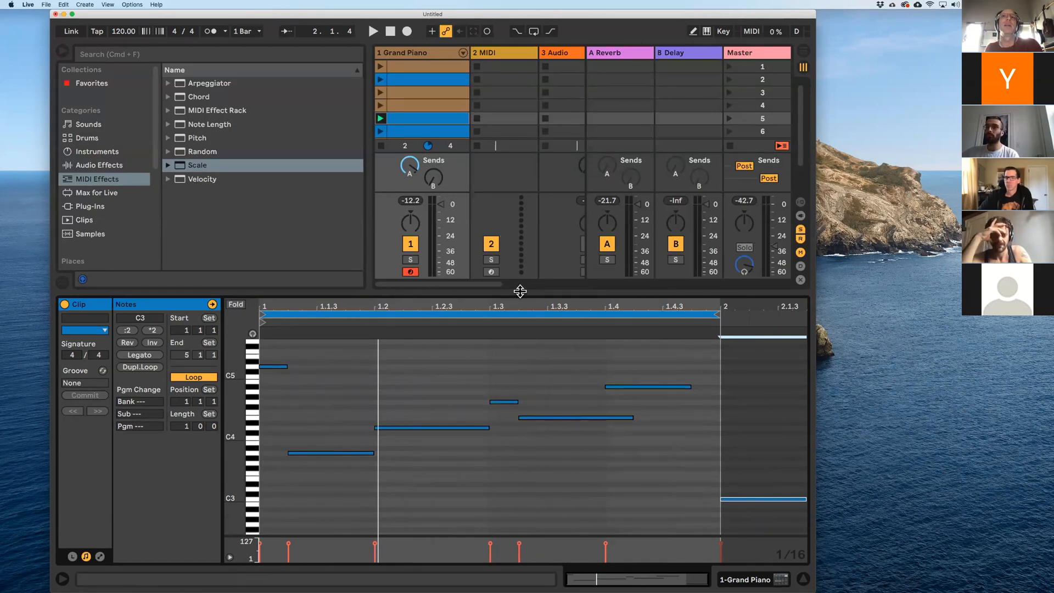
- Copy the fifth Grand Piano clip into the empty Grand Piano slot of scene 12
left_click_drag(520, 291, 523, 331)
scroll(447, 188, "down", 2)
left_click(409, 94)
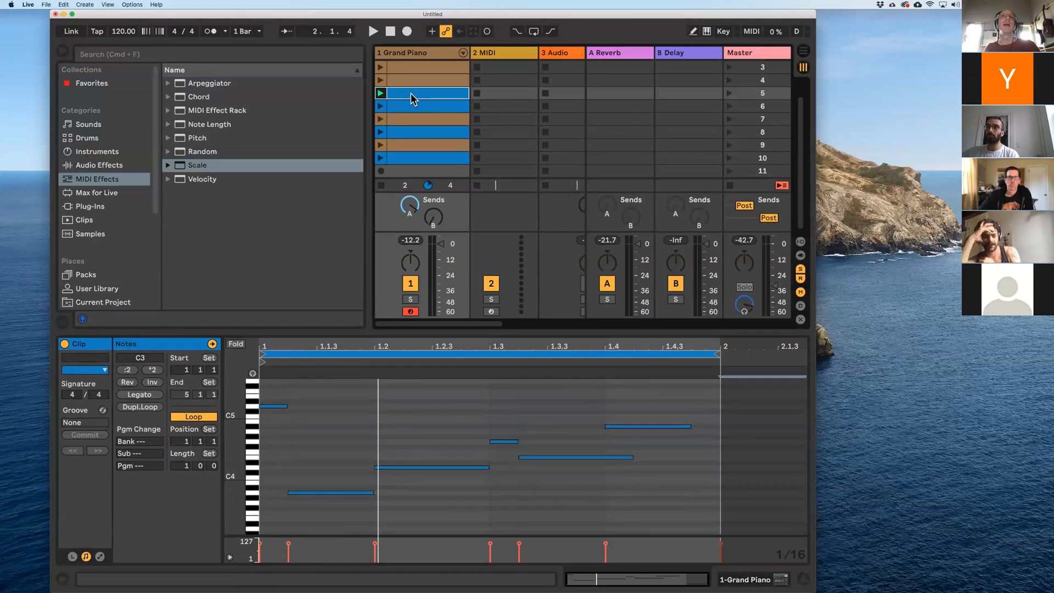
left_click_drag(412, 97, 442, 177)
- Stack sixteenth notes D3, E3, F3, G3, A3 and B3 above the C3 note at the start of bar 2
left_click(683, 401)
scroll(693, 413, "down", 1)
scroll(693, 413, "down", 1)
left_click(739, 493)
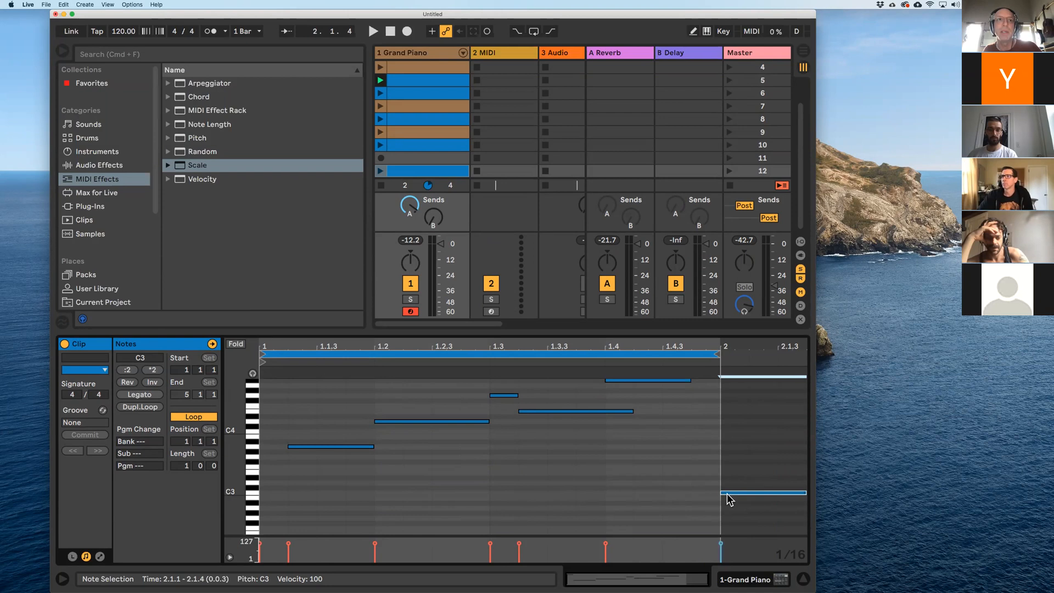
left_click(600, 497)
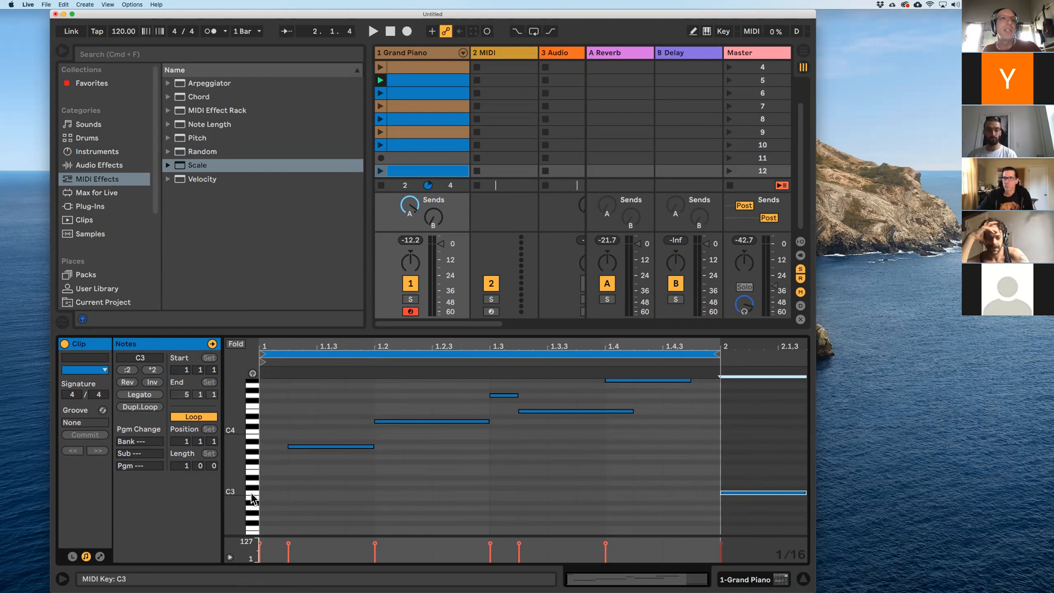
double_click(737, 483)
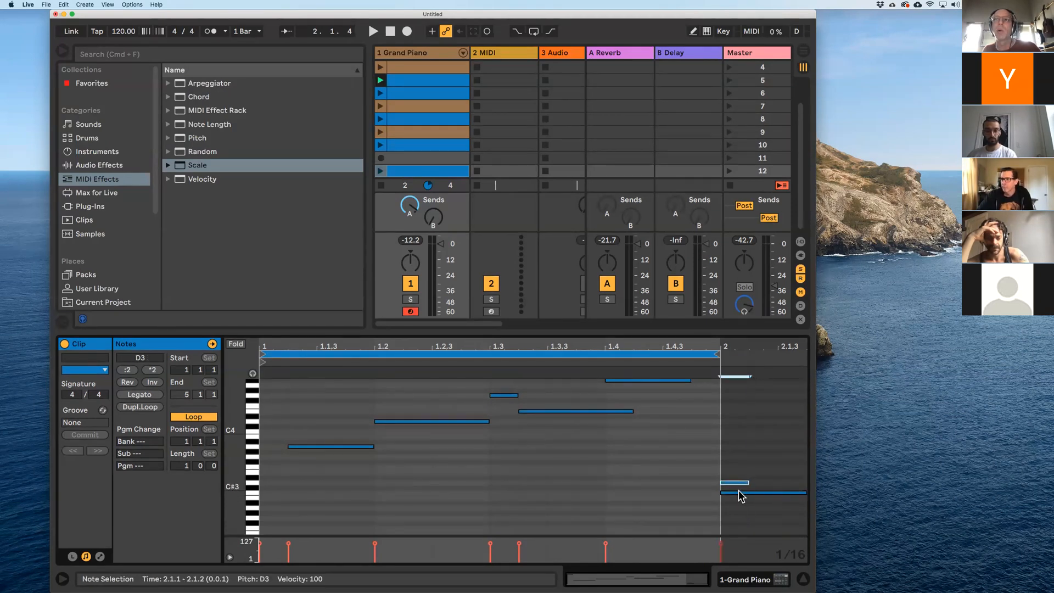
double_click(736, 473)
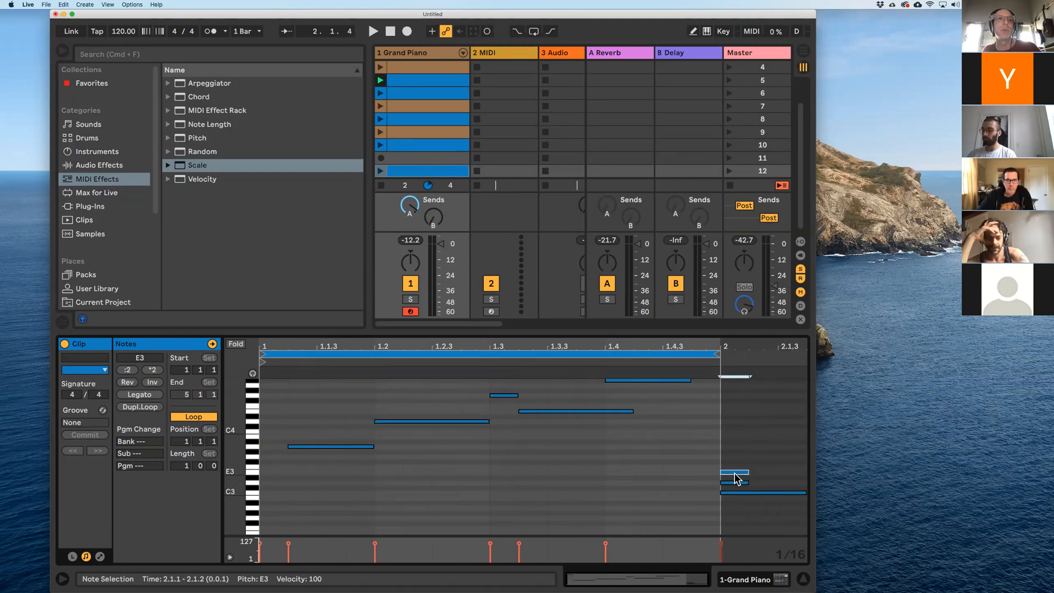
double_click(735, 468)
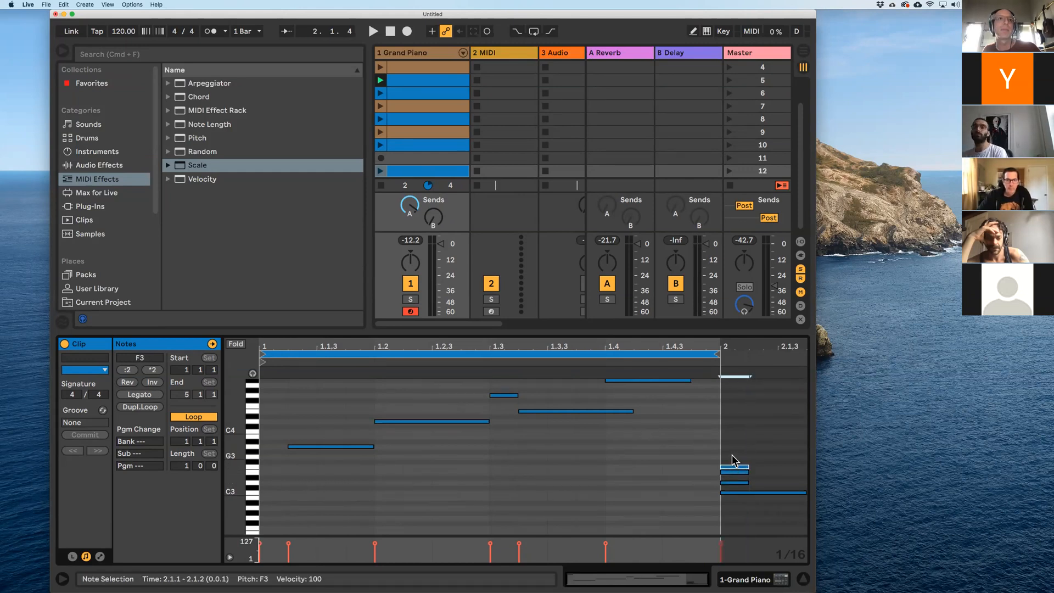
double_click(734, 457)
double_click(736, 447)
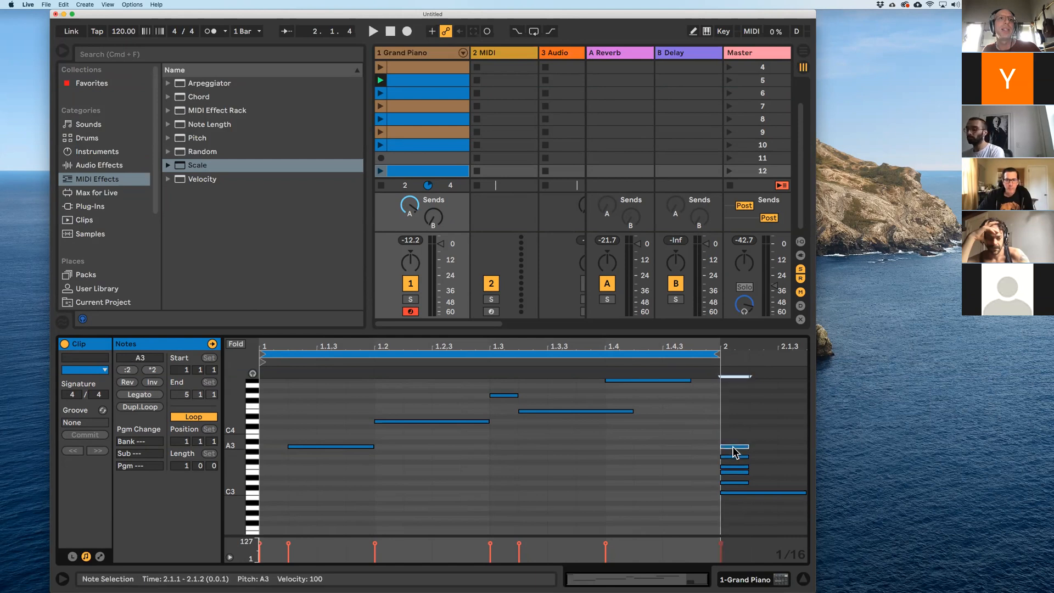
left_click(738, 443)
double_click(736, 437)
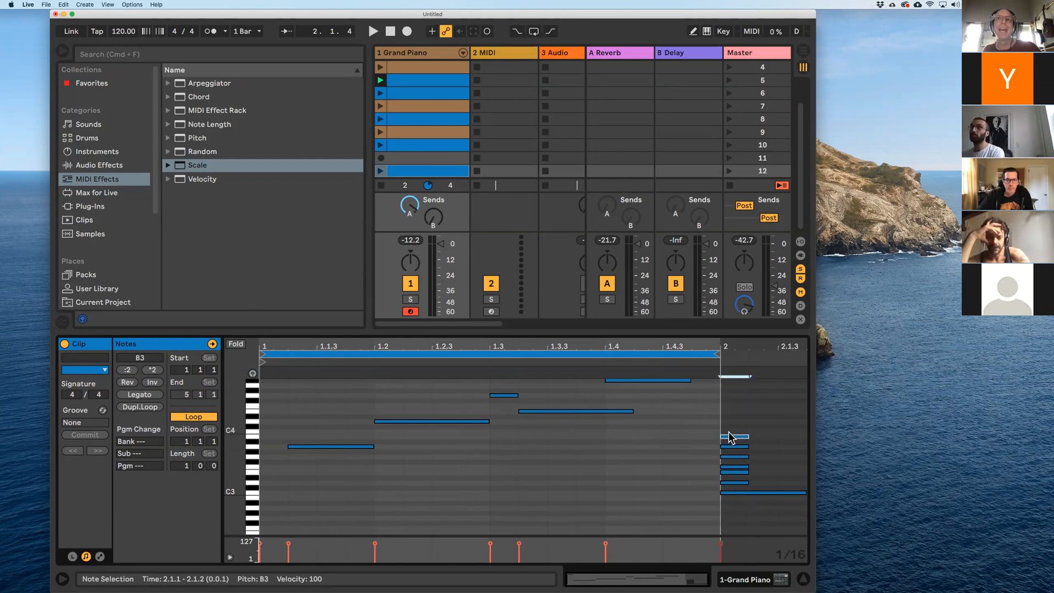
- Shorten the C3 note to one sixteenth and copy the seven-note stack upward by octaves until it reaches B6
mouse_move(802, 492)
left_mouse_down()
mouse_move(747, 494)
mouse_move(734, 470)
mouse_move(735, 391)
mouse_move(733, 444)
left_mouse_up()
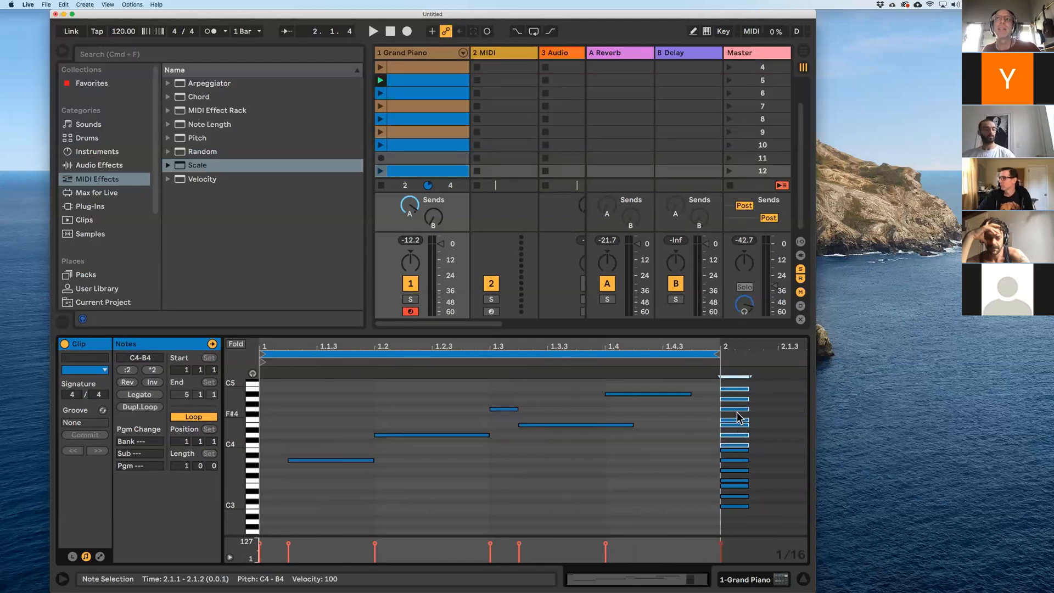
scroll(736, 420, "up", 5)
left_click_drag(731, 450, 741, 393)
scroll(736, 439, "down", 5)
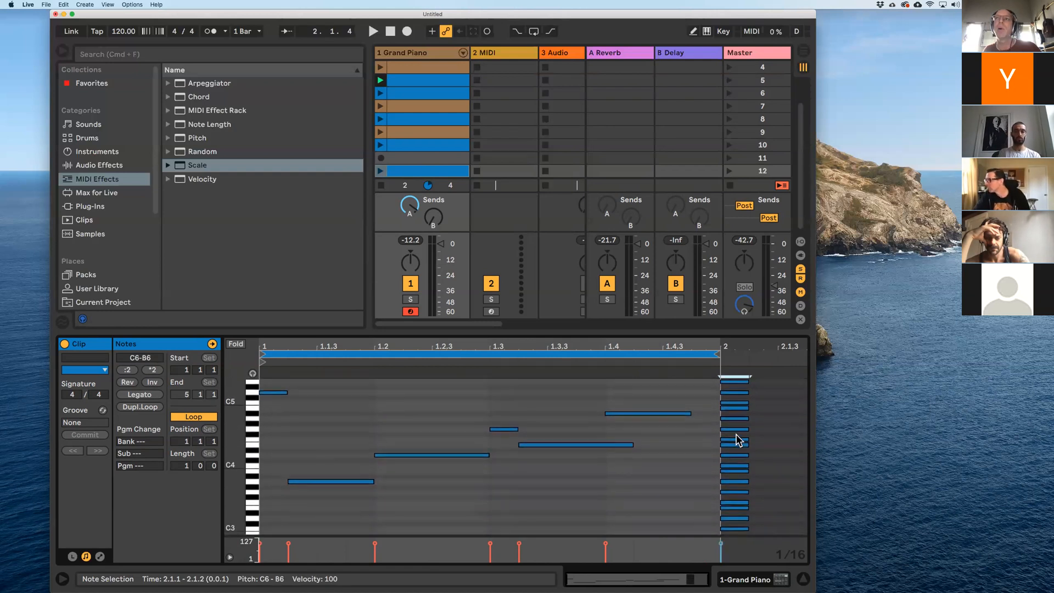
left_click(717, 477)
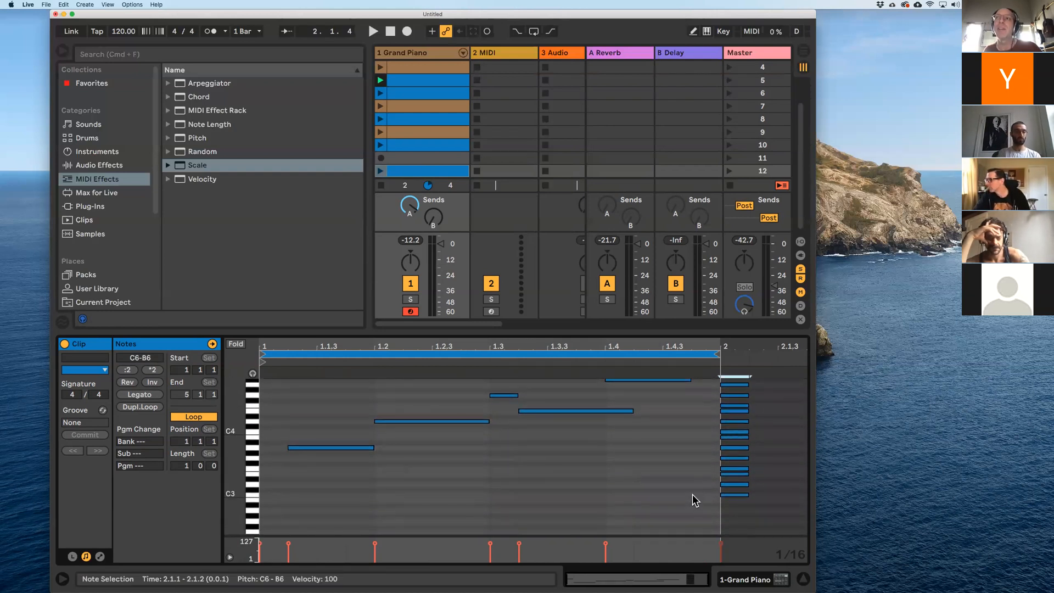
left_click(769, 453)
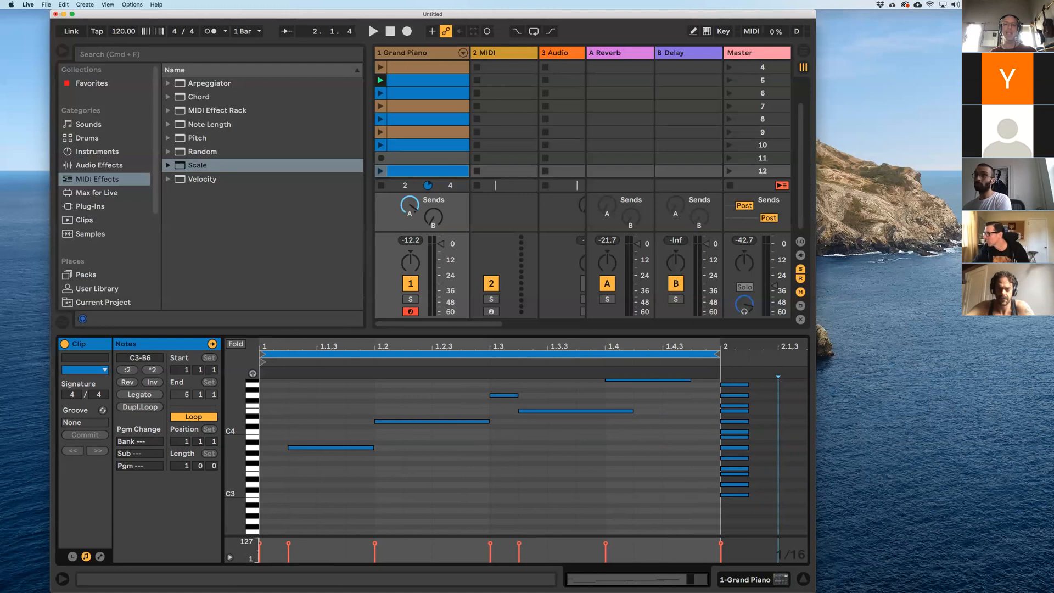
- Enlarge the clip view so the whole note stack at bar 2 fits in the piano roll
left_click(646, 433)
scroll(700, 434, "up", 3)
scroll(700, 434, "down", 1)
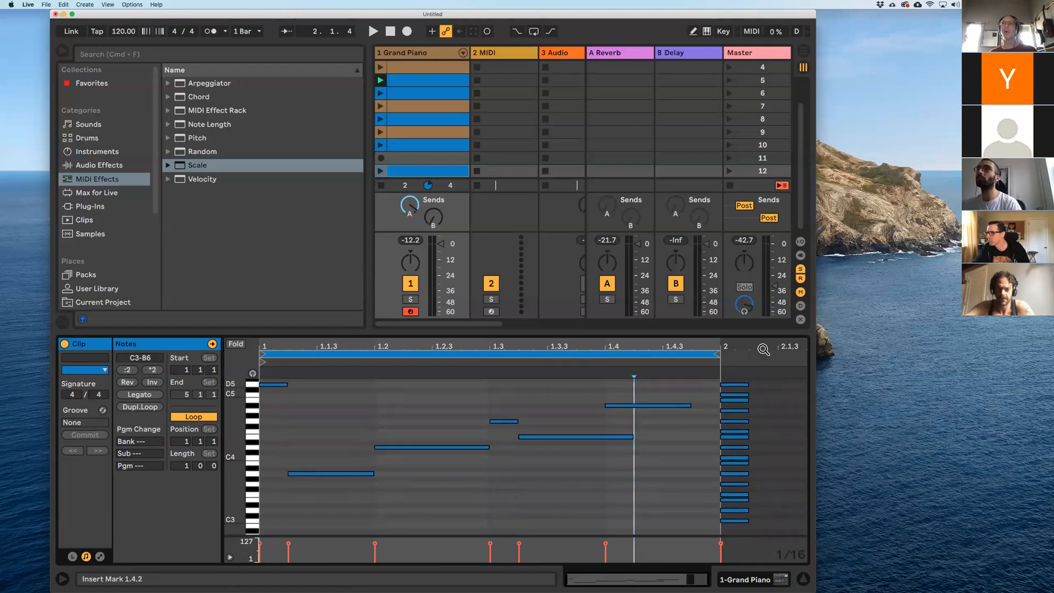
left_click_drag(748, 331, 749, 279)
scroll(772, 383, "up", 4)
scroll(773, 384, "down", 2)
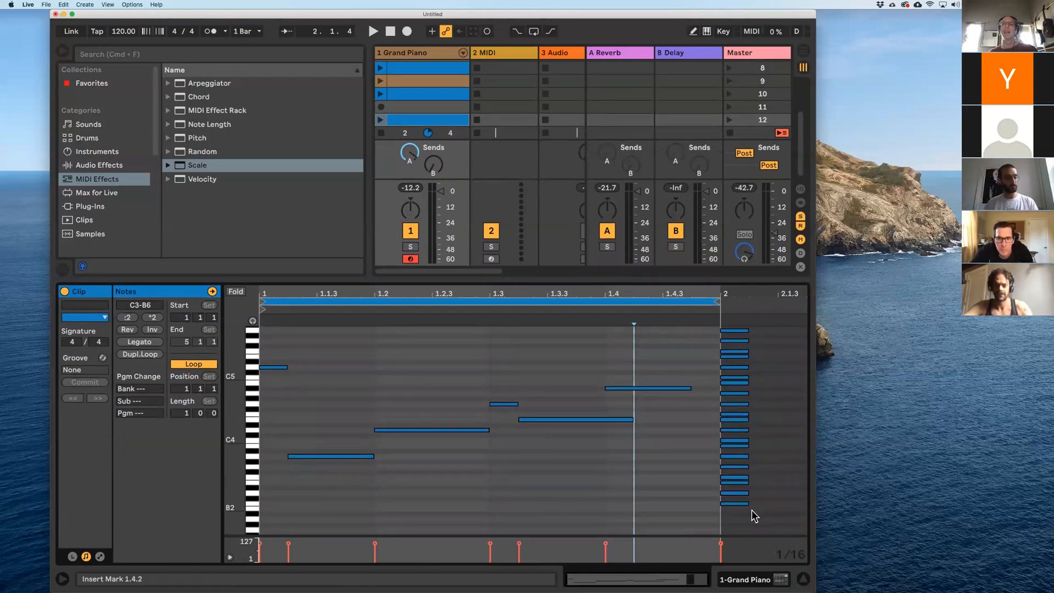
scroll(763, 502, "up", 2)
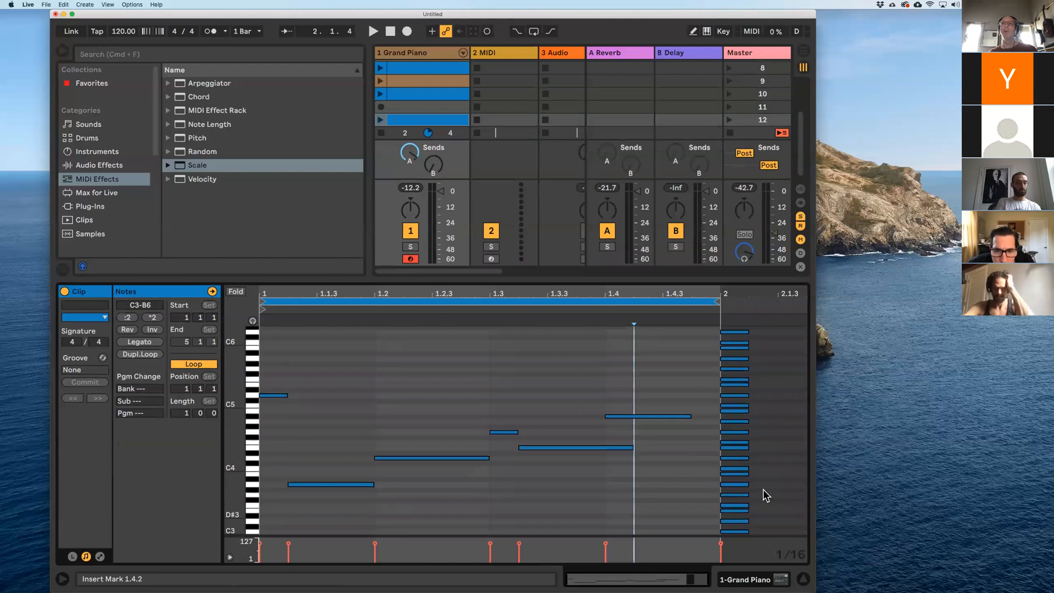
scroll(755, 384, "up", 3)
left_click_drag(769, 529, 738, 384)
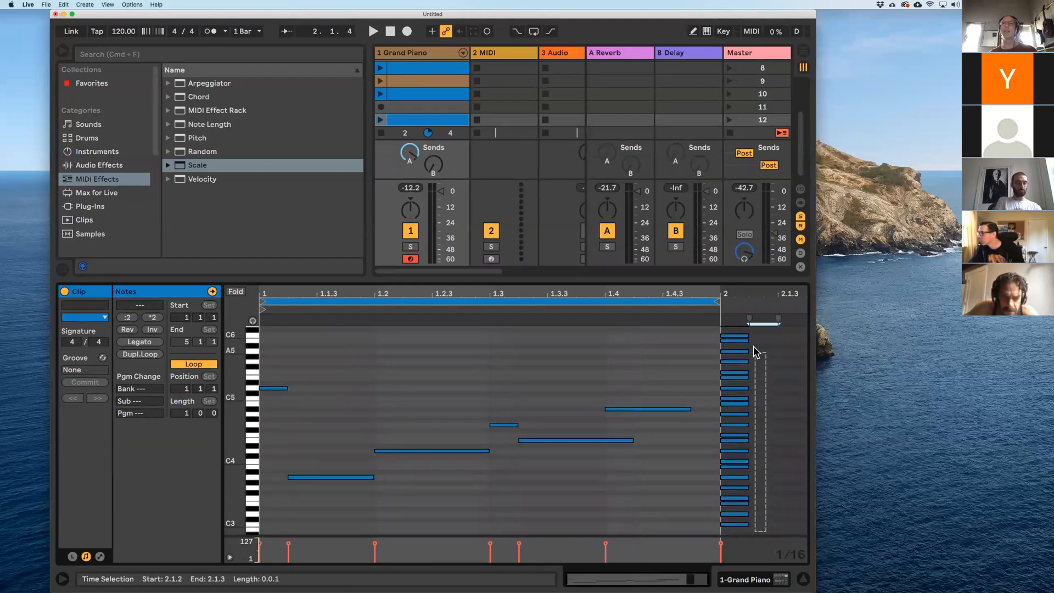
scroll(743, 381, "down", 3)
scroll(742, 381, "up", 5)
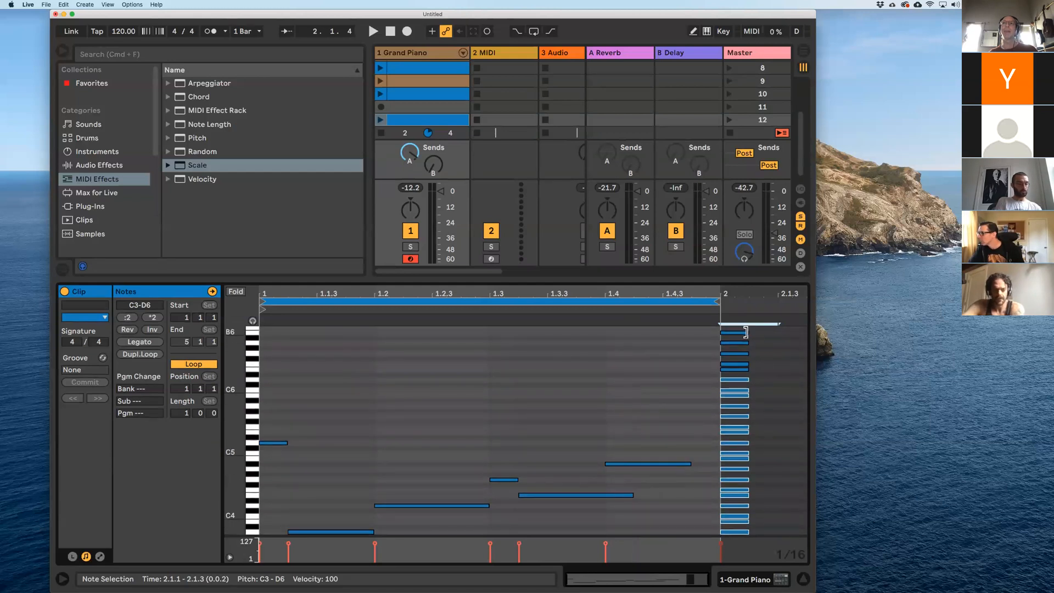
left_click_drag(764, 277, 759, 169)
scroll(760, 236, "up", 3)
- Try transposing the whole note stack down to B2–A#6 and to G#2–G6, returning it to C3–B6 each time
left_click_drag(735, 235, 736, 503)
key("Down")
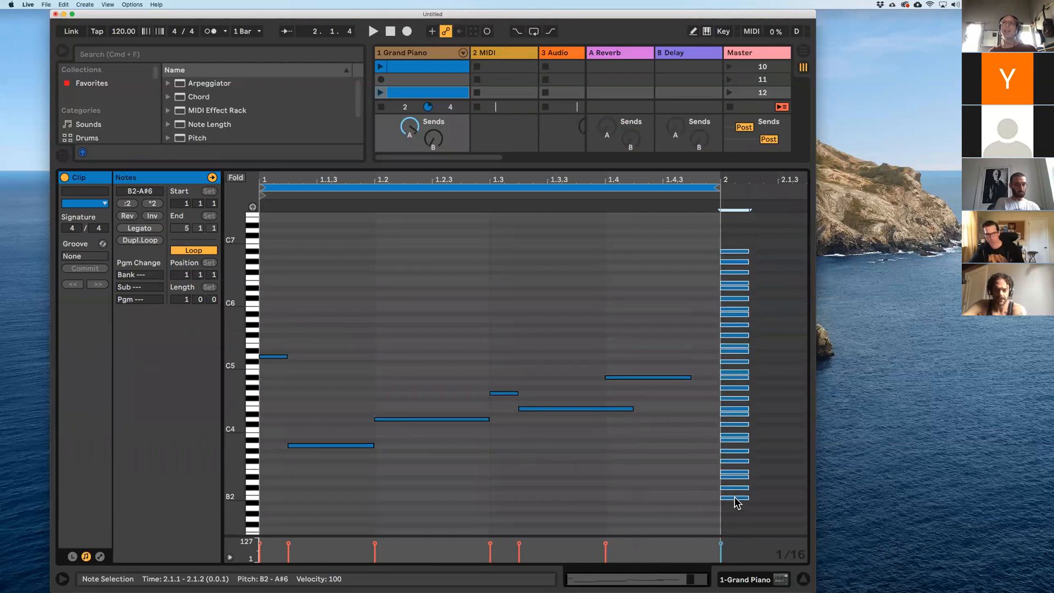
key("Up")
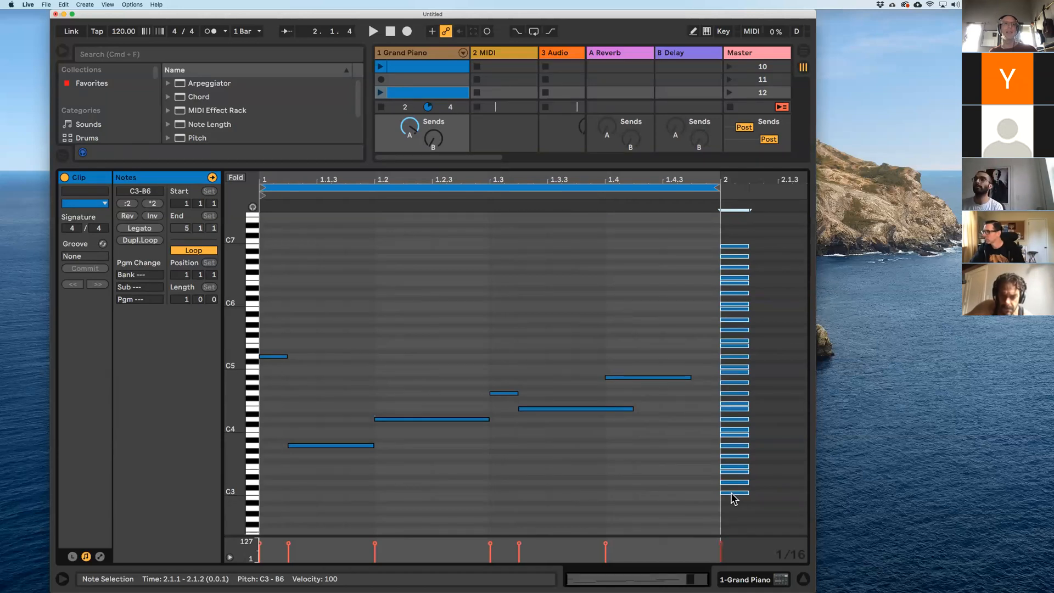
left_click_drag(731, 493, 731, 514)
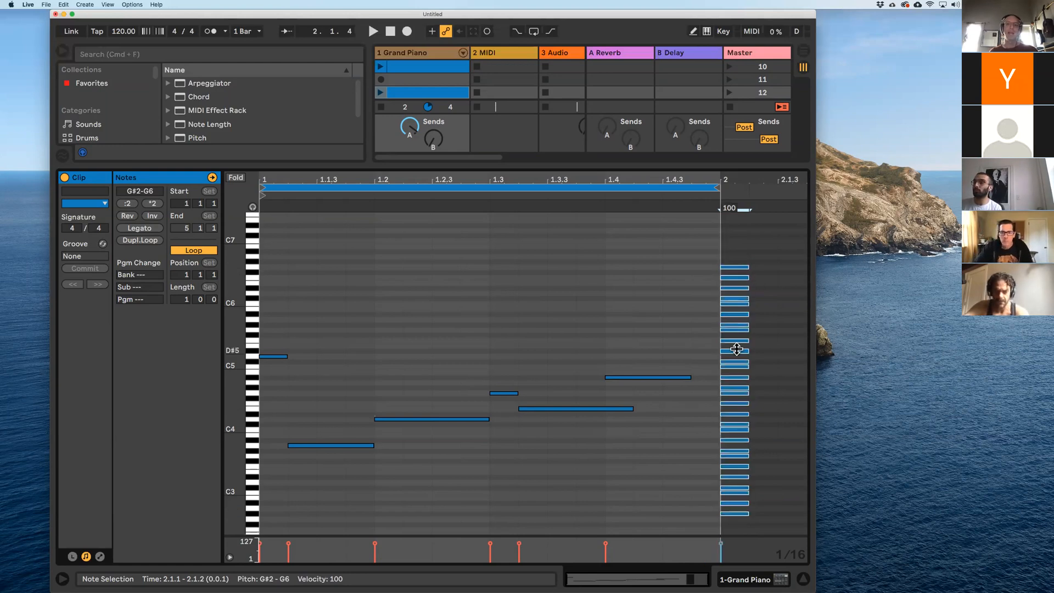
key("super+z")
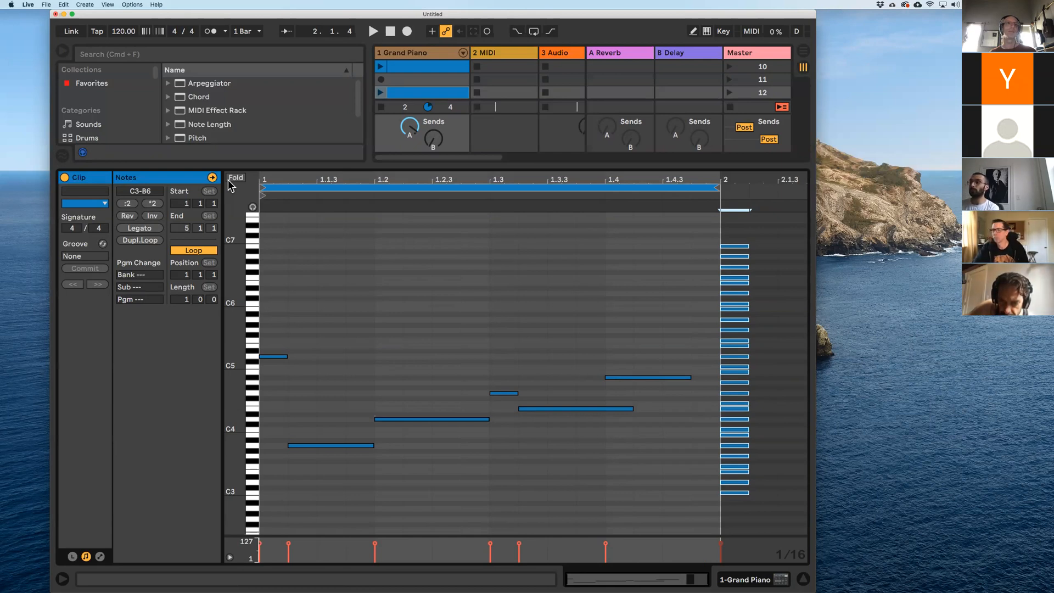
- Compare the pitches of the motif's notes in bar 1 with the scale stack at bar 2
left_click(639, 378)
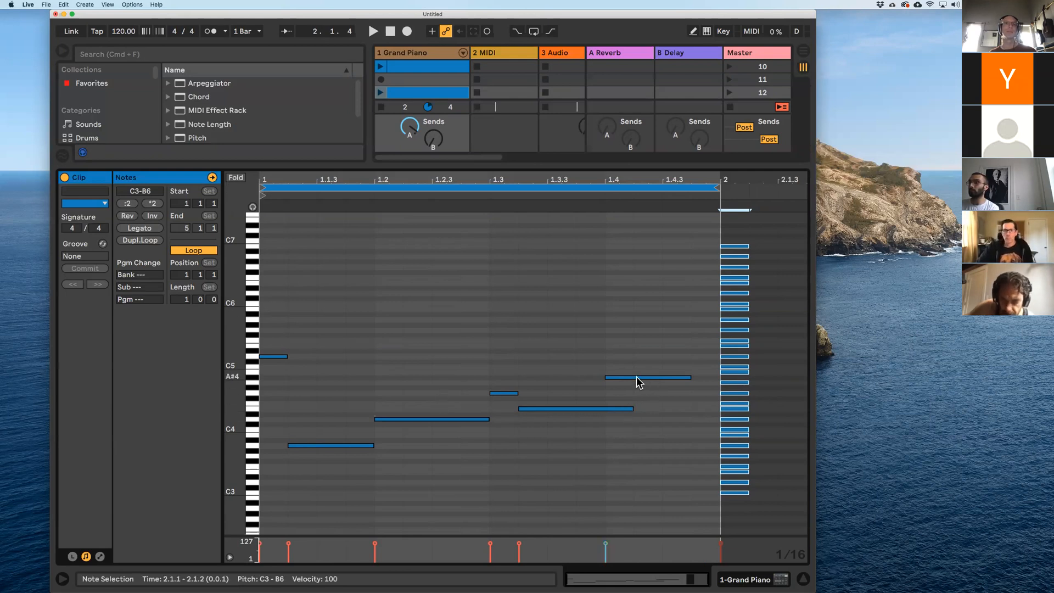
left_click(504, 393)
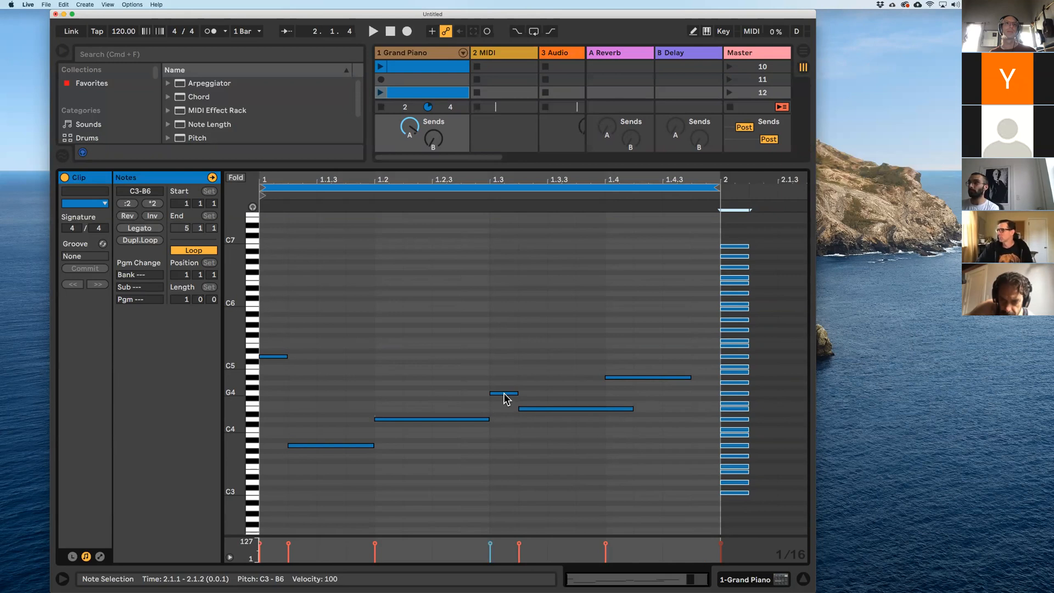
left_click(459, 419)
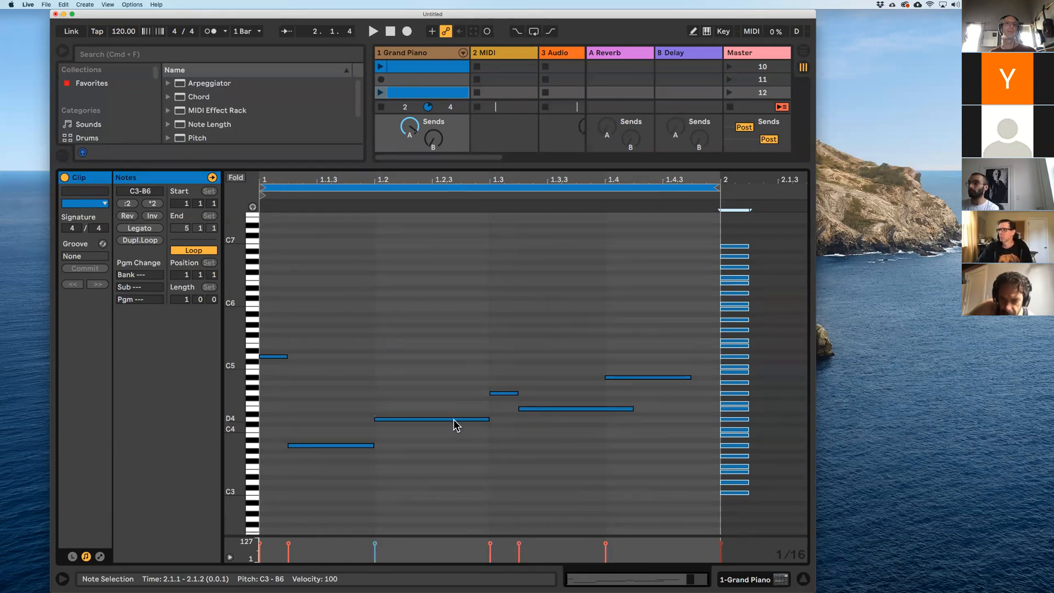
left_click(351, 445)
left_click(274, 356)
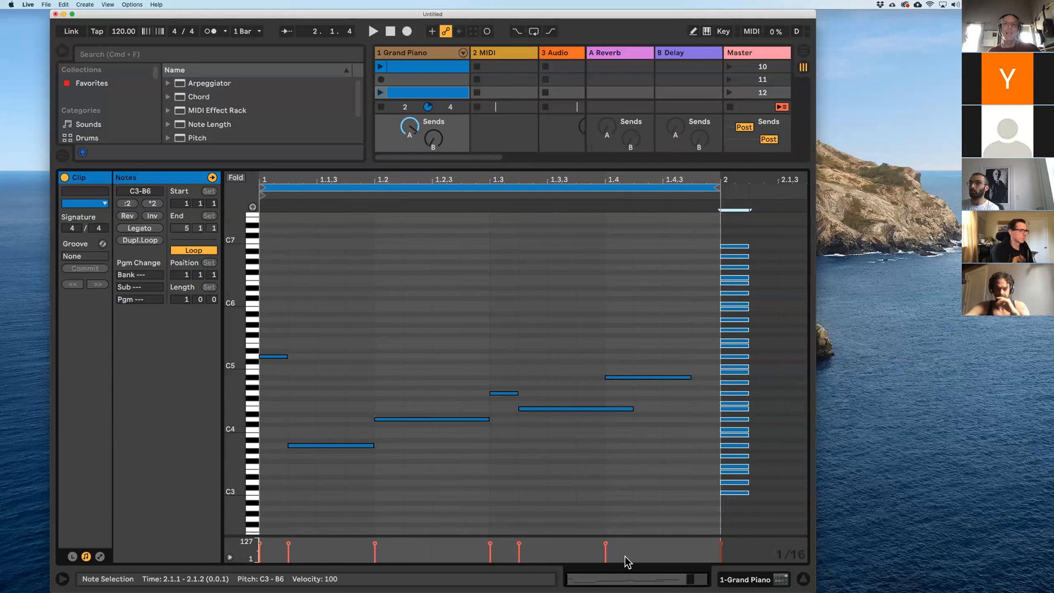
left_click(576, 302)
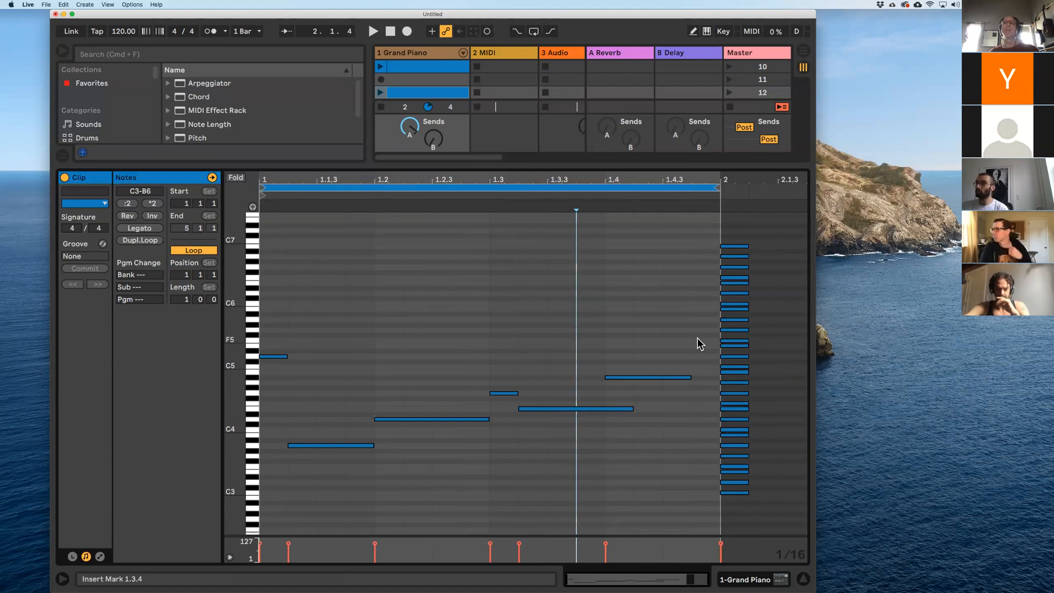
- Add a short A#2 note just before bar 2, below the scale stack
left_click(702, 500)
double_click(698, 502)
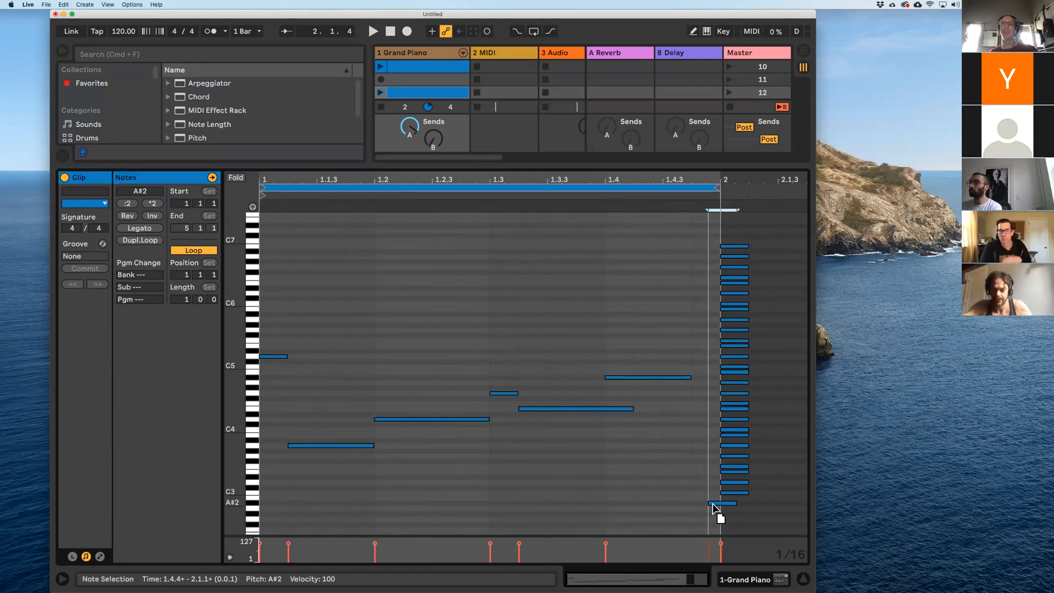
left_click(701, 513)
- Open the Grand Piano clips in scenes 10 and 9 and examine their motif notes, clearing the time selection in the scene 9 clip
mouse_move(671, 182)
left_mouse_down()
mouse_move(670, 198)
mouse_move(663, 165)
left_mouse_up()
left_click(454, 67)
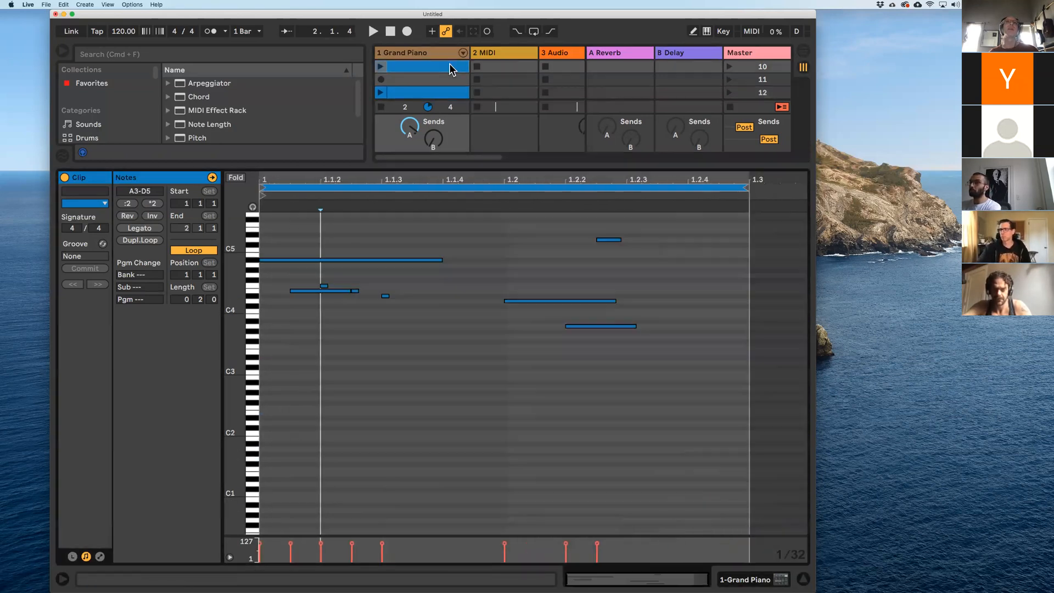
scroll(387, 69, "up", 1)
left_click(406, 66)
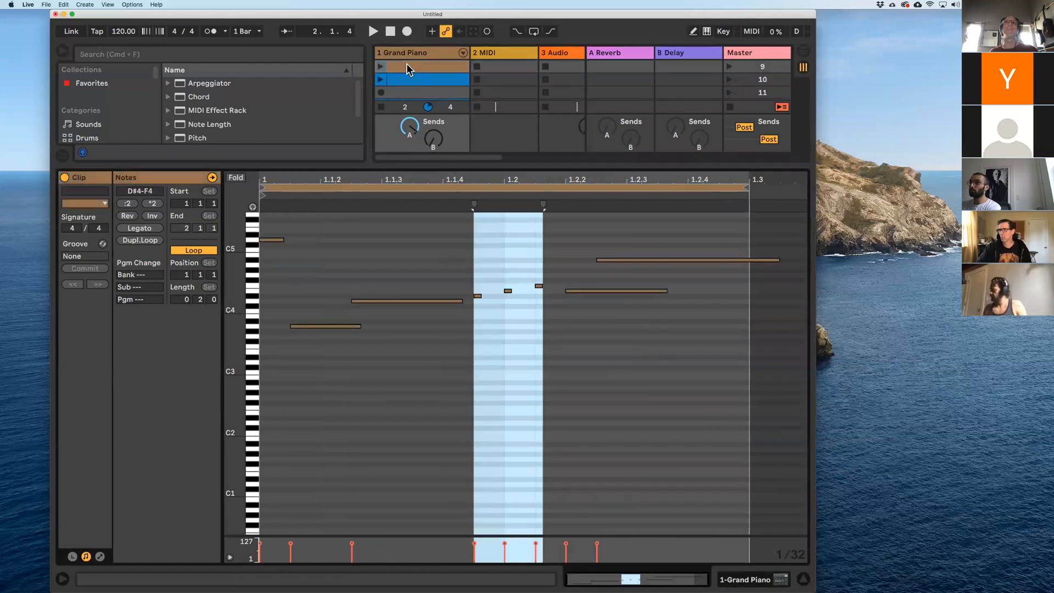
scroll(516, 351, "left", 3)
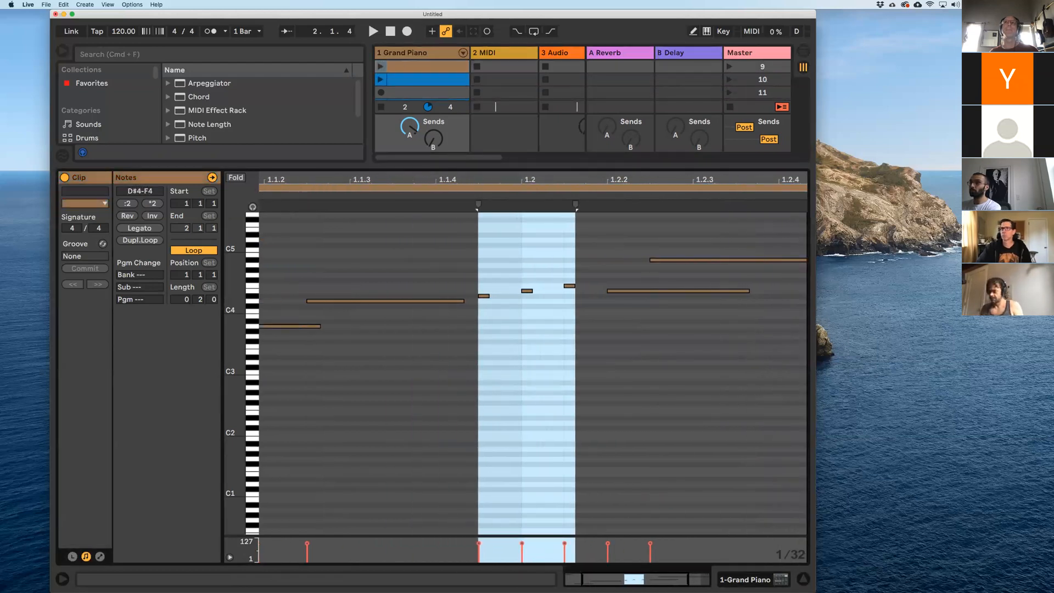
left_click(765, 311)
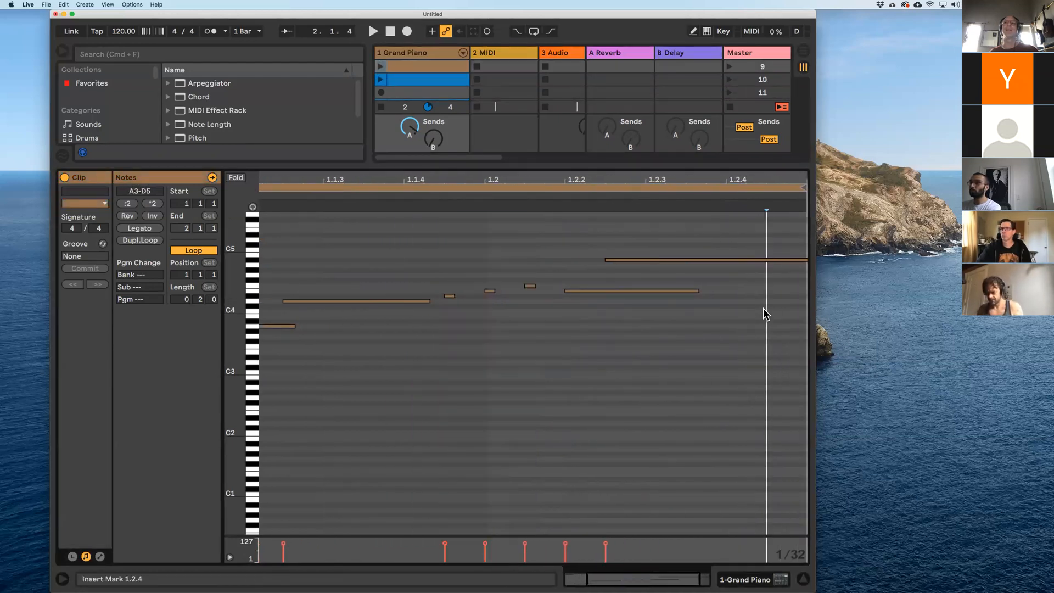
- Try a C#1 note at 1.2.4, lengthening it and shifting it to end at 1.3, and delete it
double_click(744, 489)
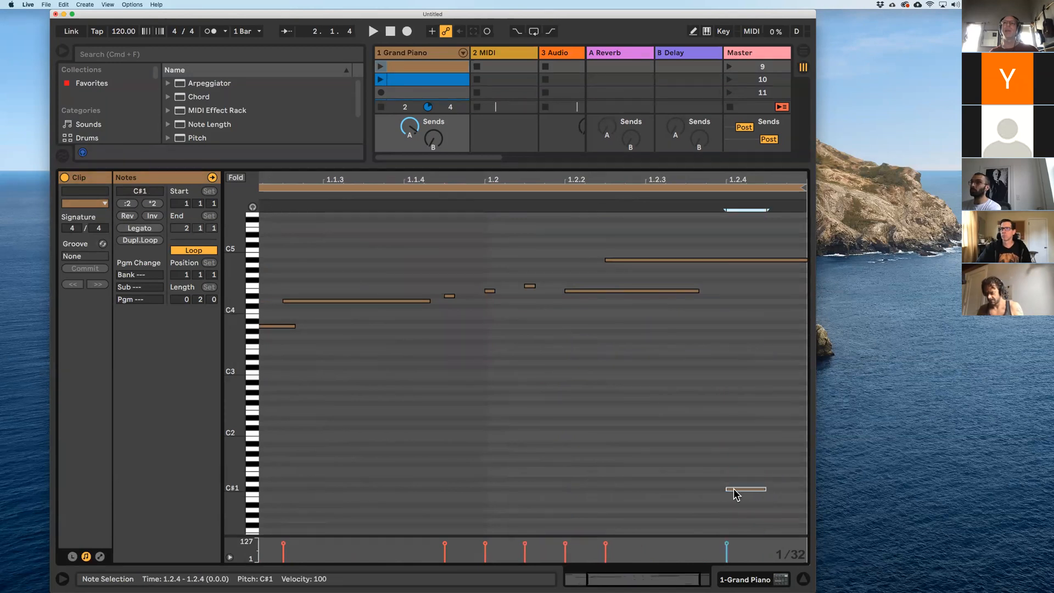
left_click_drag(763, 490, 806, 491)
scroll(752, 318, "right", 3)
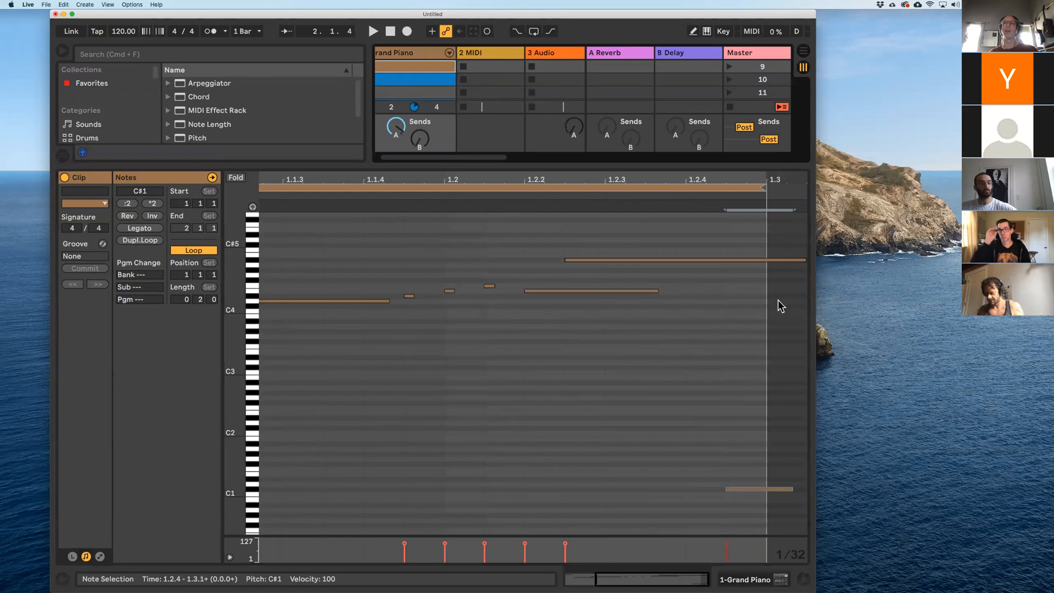
left_click_drag(752, 497, 727, 499)
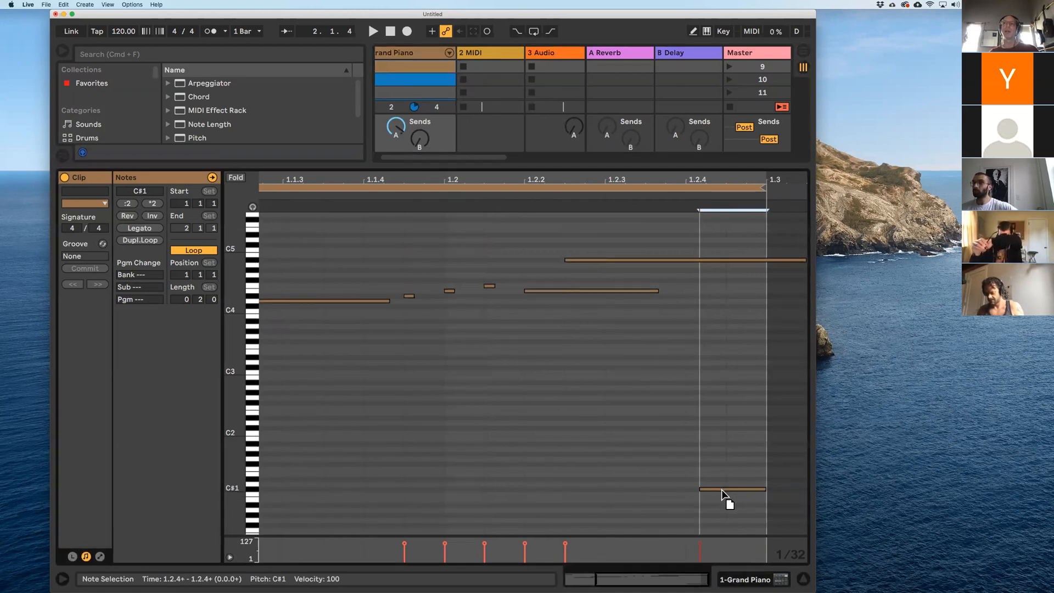
key("BackSpace")
- Extend the clip's loop to two bars, and pull its end back to the end of the last motif note, just past 1.3
left_click_drag(489, 177, 551, 162)
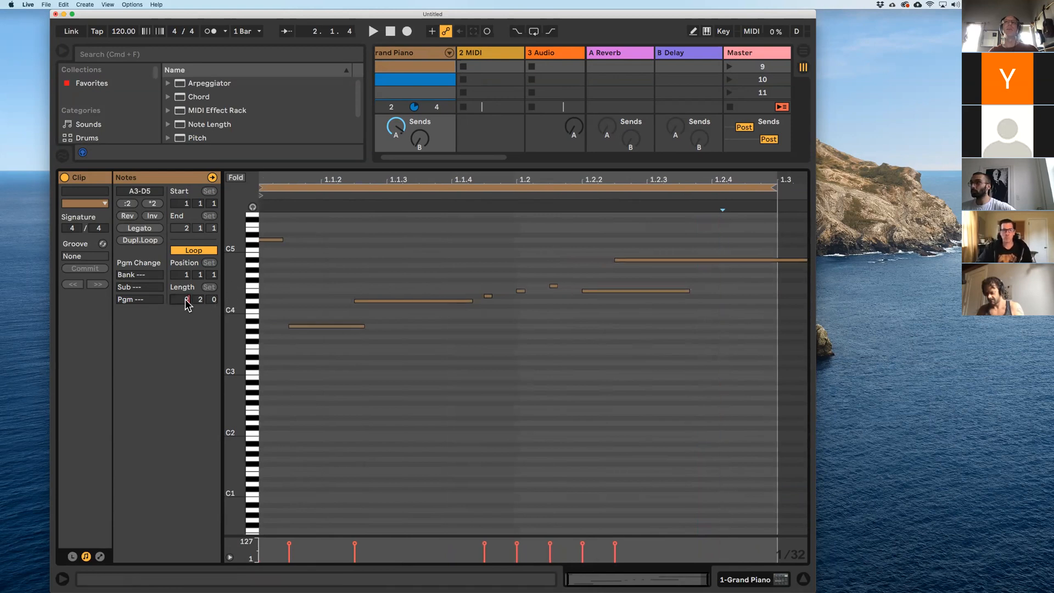
left_click_drag(187, 302, 188, 298)
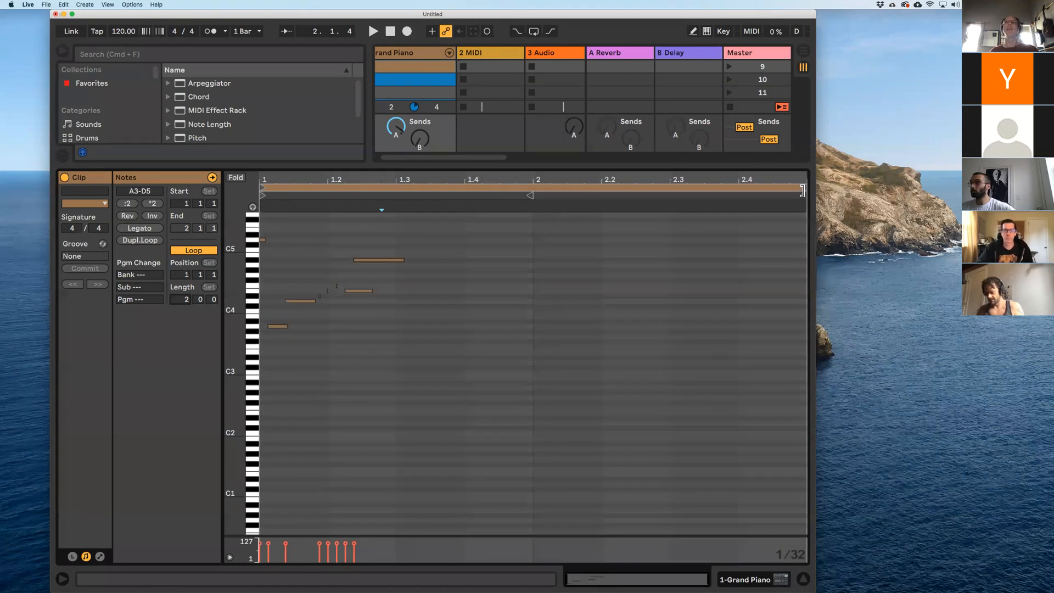
left_click(526, 192)
mouse_move(526, 192)
left_mouse_down()
mouse_move(389, 187)
mouse_move(404, 189)
left_mouse_up()
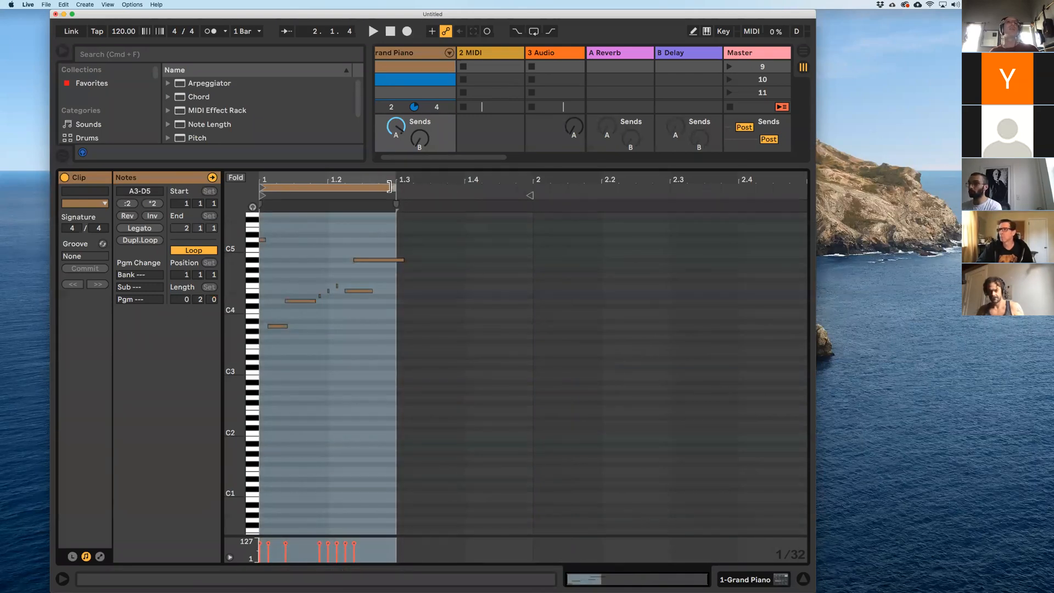
left_click_drag(396, 188, 405, 189)
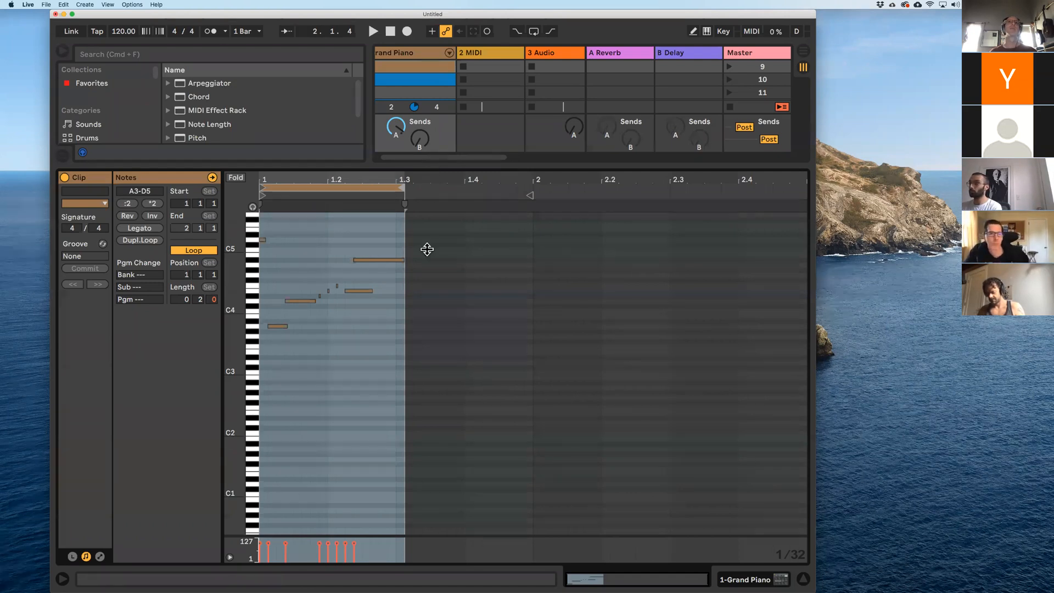
- Open the Grand Piano clip in scene 12, enlarge its note editor, and compare the motif's notes with the scale stack at bar 2
key("super+alt+m")
left_click(410, 130)
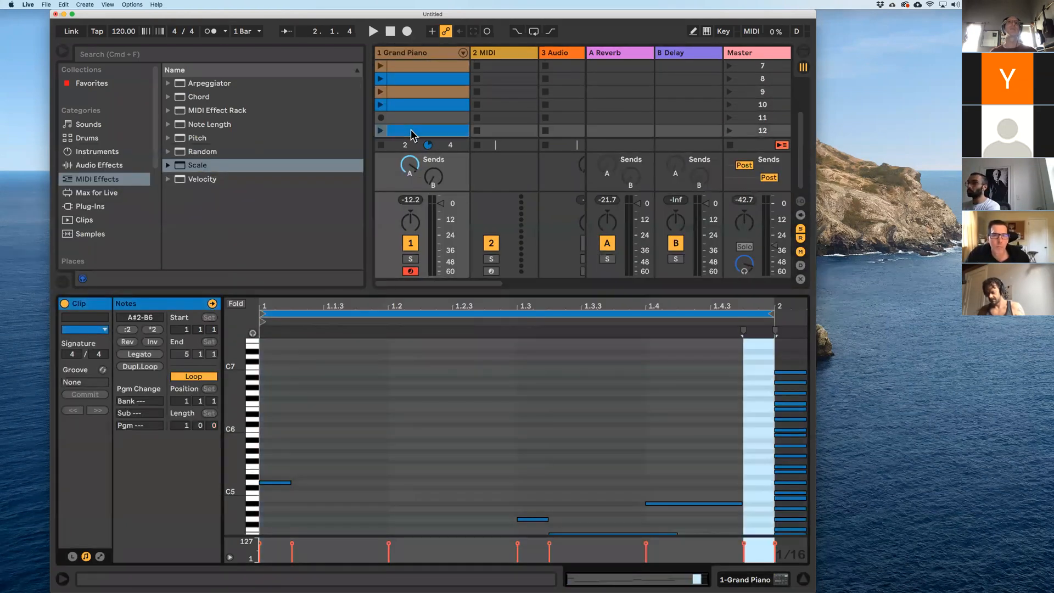
scroll(613, 393, "down", 5)
scroll(639, 395, "down", 2)
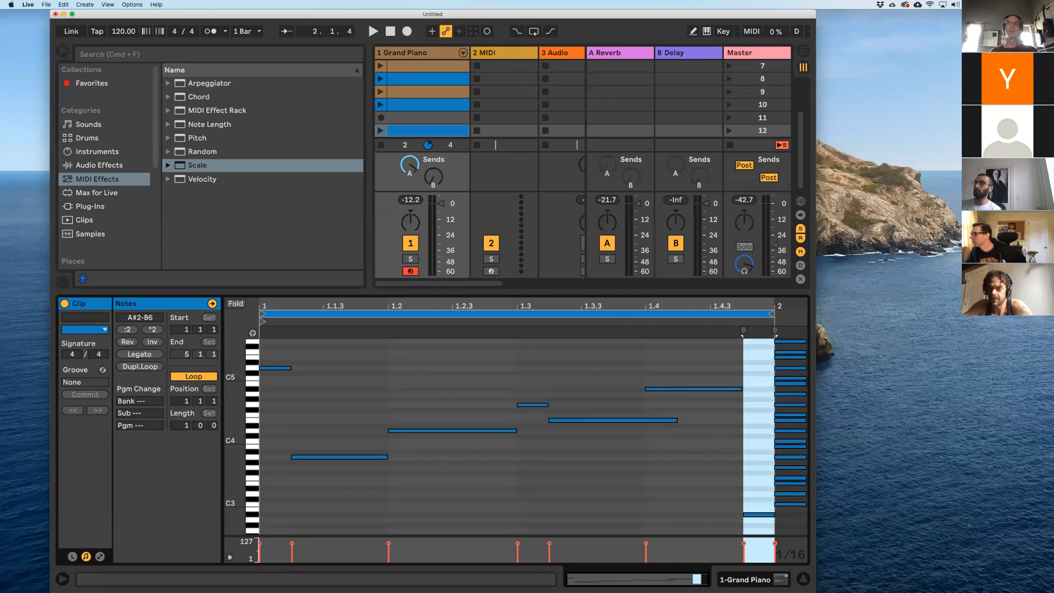
left_click(789, 510)
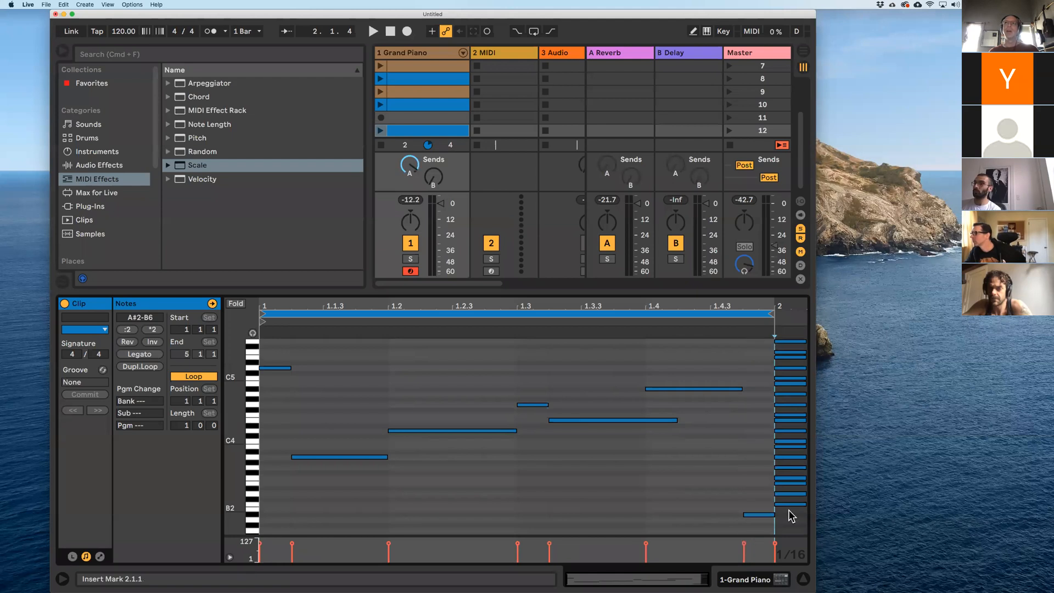
scroll(791, 514, "up", 5)
left_click(792, 351)
left_click(789, 346)
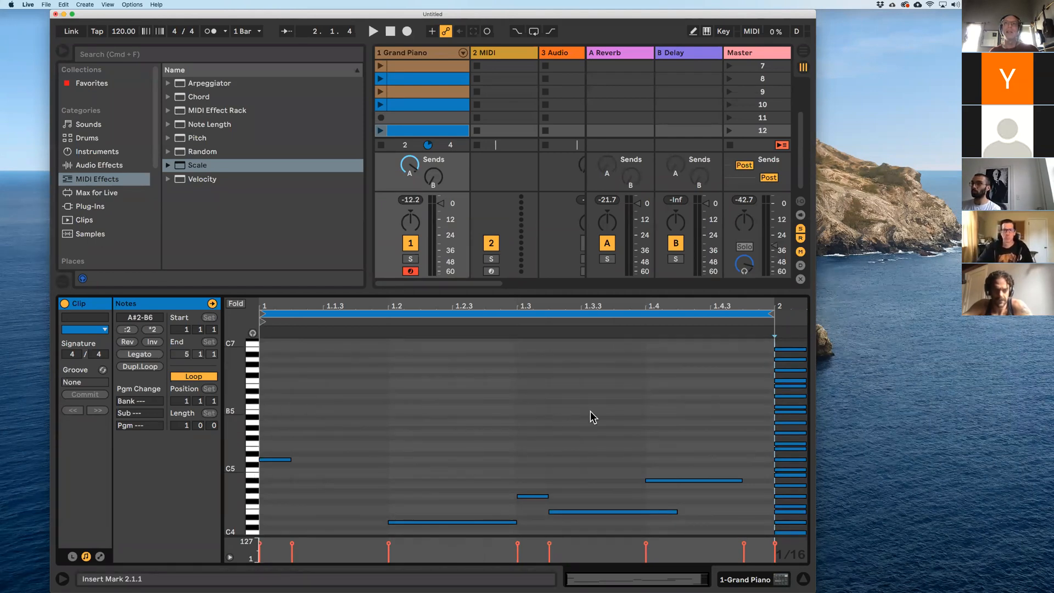
scroll(593, 419, "down", 2)
scroll(597, 420, "down", 3)
left_click_drag(771, 292, 791, 242)
scroll(795, 323, "up", 6)
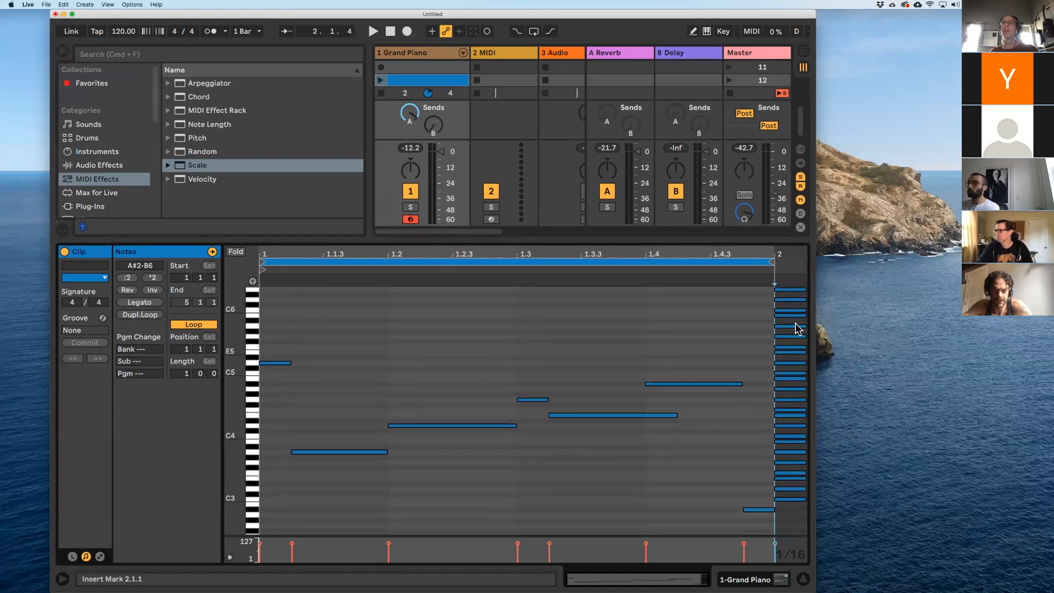
- Delete the whole scale stack at bar 2, keeping the motif and the short A#2 note
mouse_move(797, 327)
left_mouse_down()
mouse_move(785, 472)
mouse_move(764, 487)
mouse_move(762, 478)
mouse_move(792, 490)
mouse_move(781, 333)
left_mouse_up()
left_click_drag(789, 513, 787, 274)
left_click(790, 344)
scroll(790, 346, "up", 3)
left_click_drag(801, 385, 789, 293)
key("Delete")
scroll(788, 325, "down", 5)
scroll(793, 439, "up", 2)
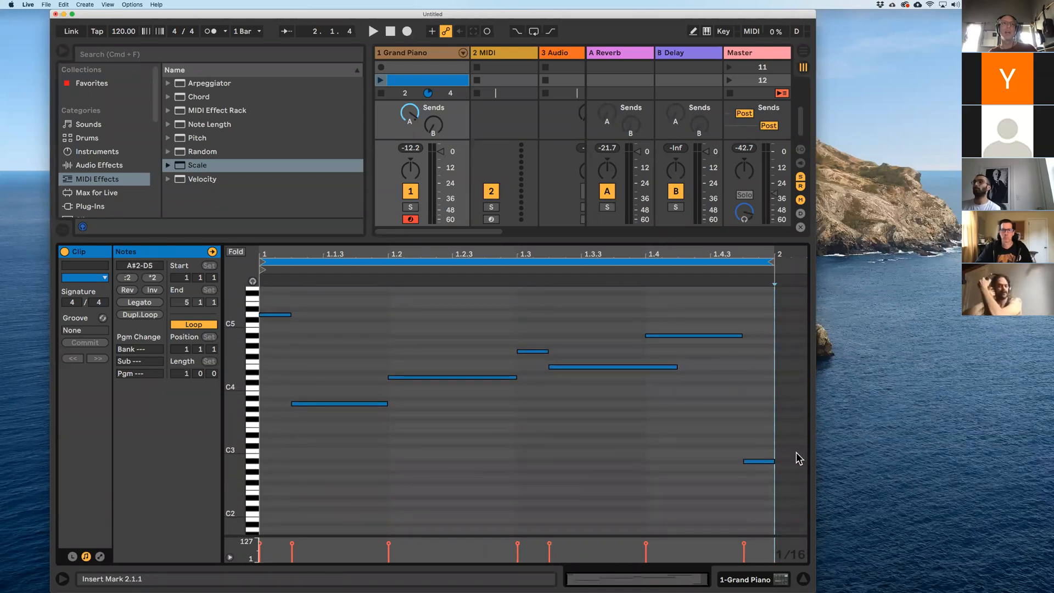
- Build a one-octave C major stack of short notes at bar 2: C3, D3, E3, F3, G3, A3 and B3
key("super+z")
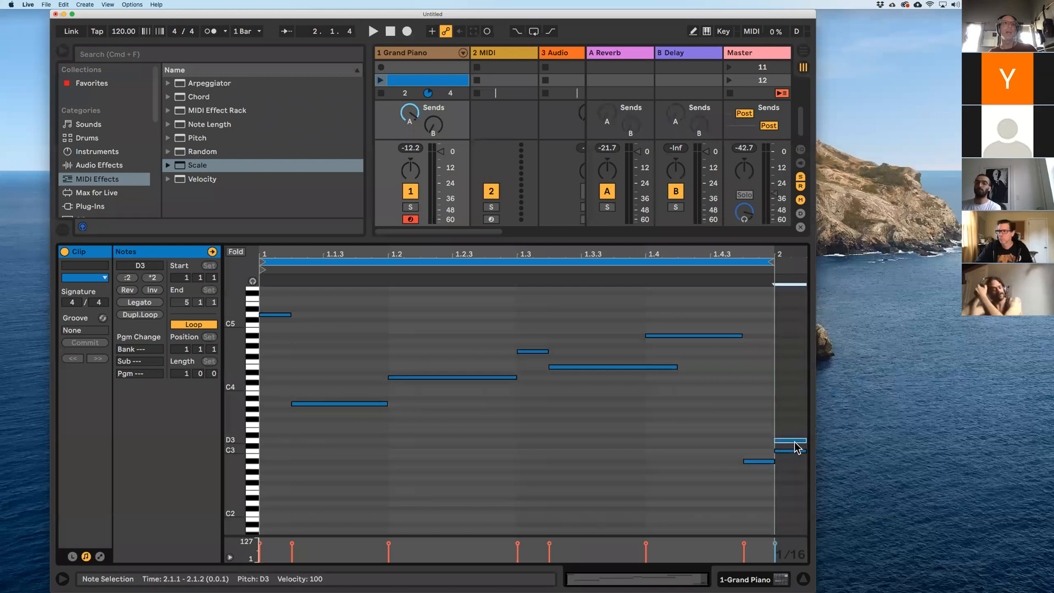
left_click(795, 429)
left_click_drag(795, 431, 795, 425)
double_click(790, 414)
double_click(793, 403)
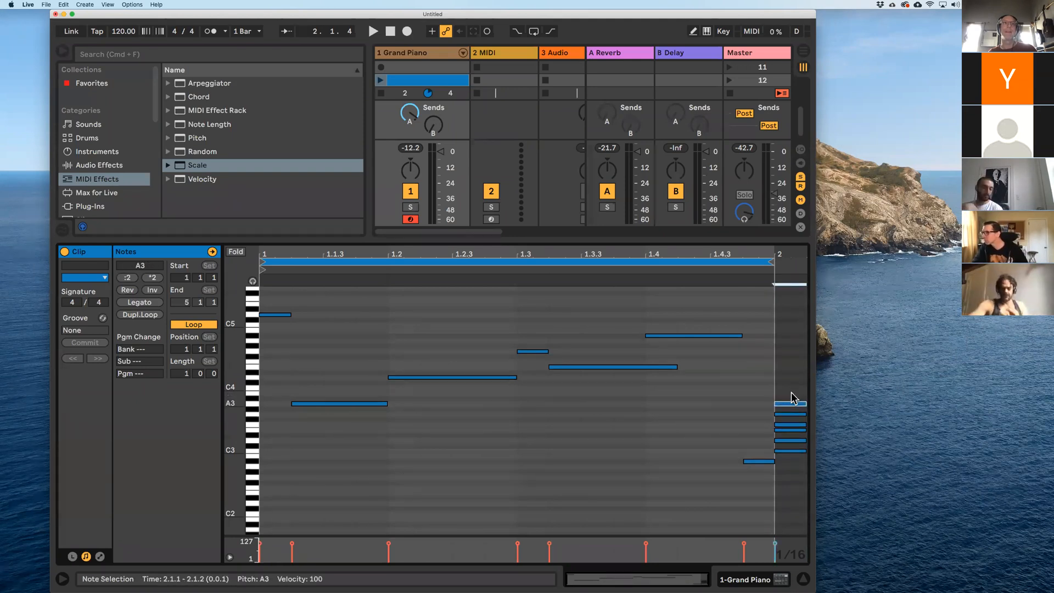
double_click(790, 393)
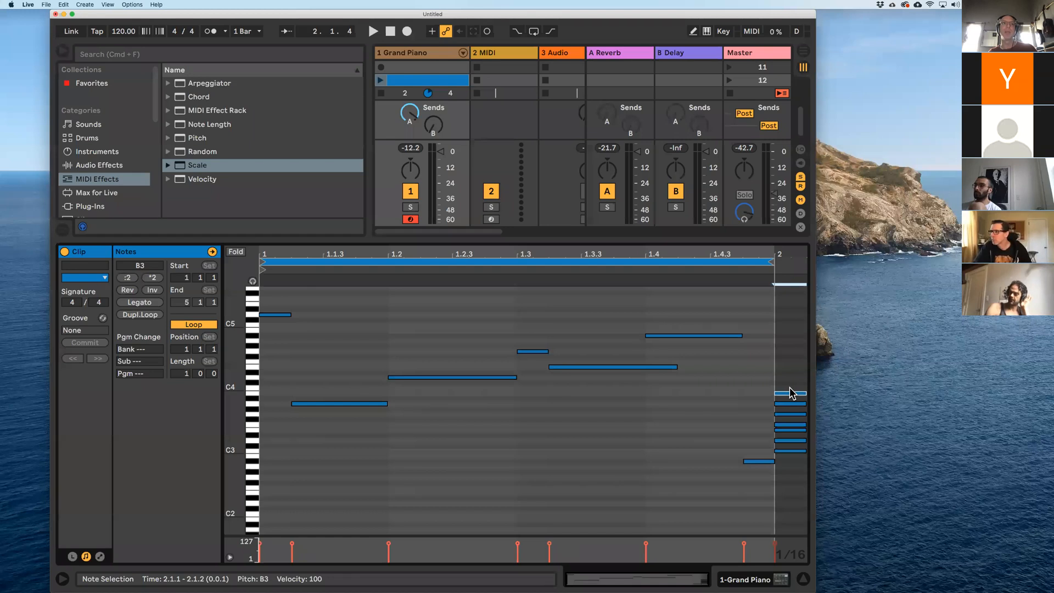
- Duplicate the C3–B3 stack at bar 2 one octave higher, as C4–B4
left_click_drag(799, 469, 793, 379)
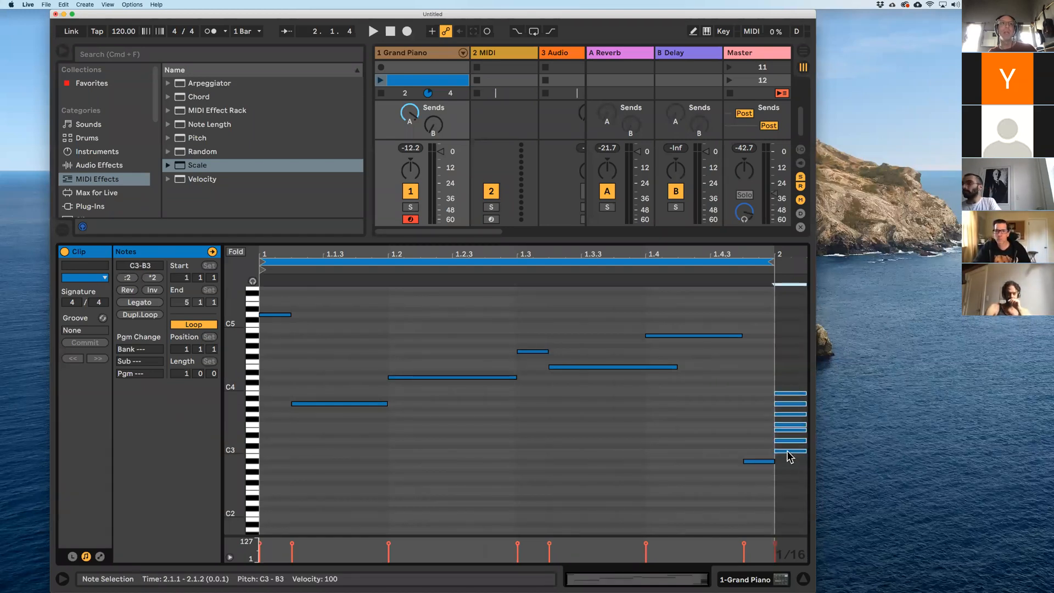
left_click_drag(787, 452, 786, 409)
key("Up")
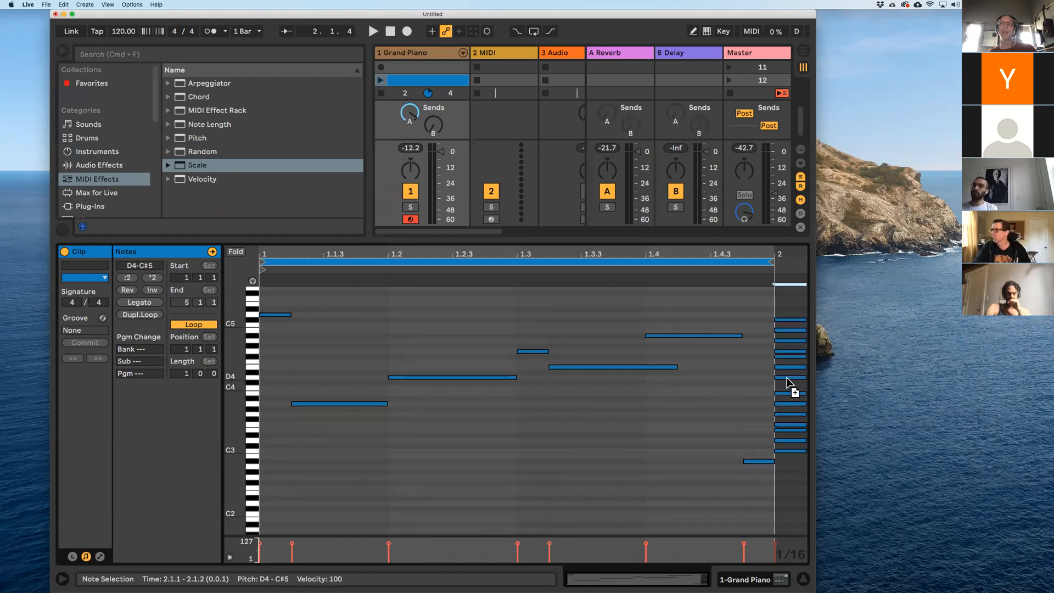
key("Down")
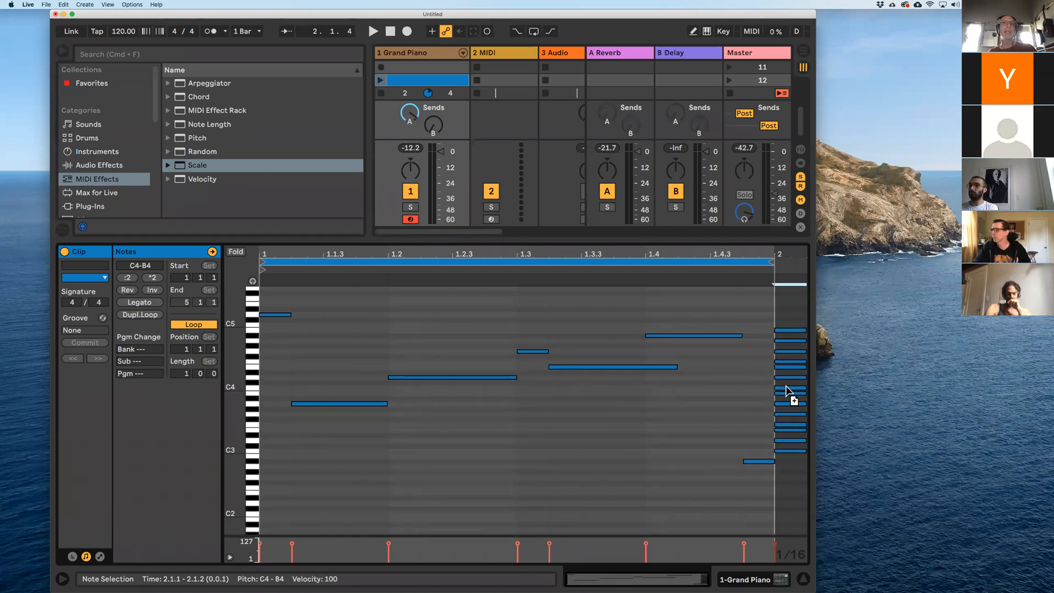
key("Up")
key("Down")
key("Up")
key("Up")
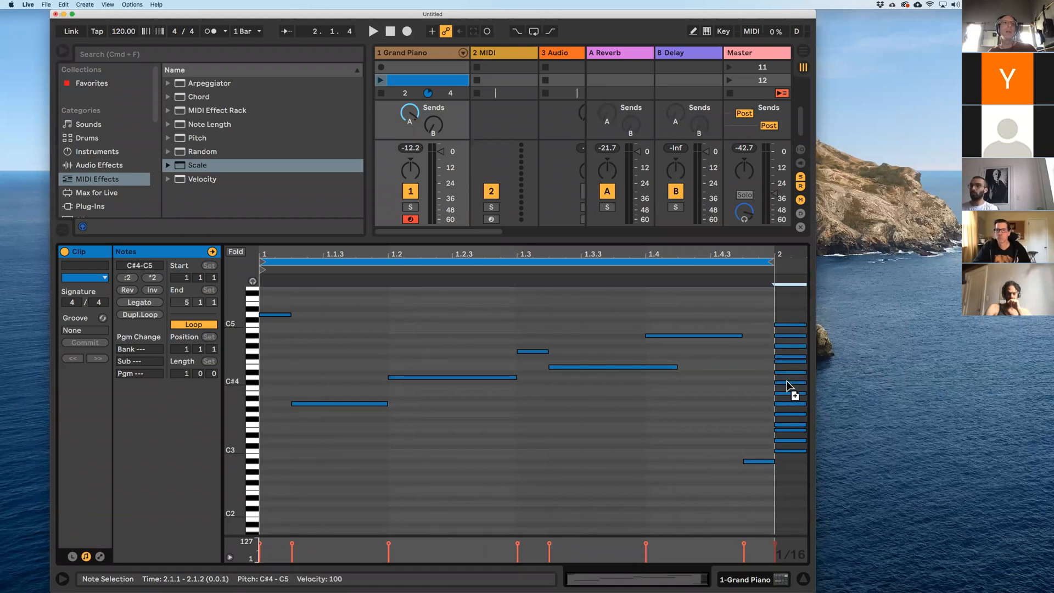
key("Down")
key("Down")
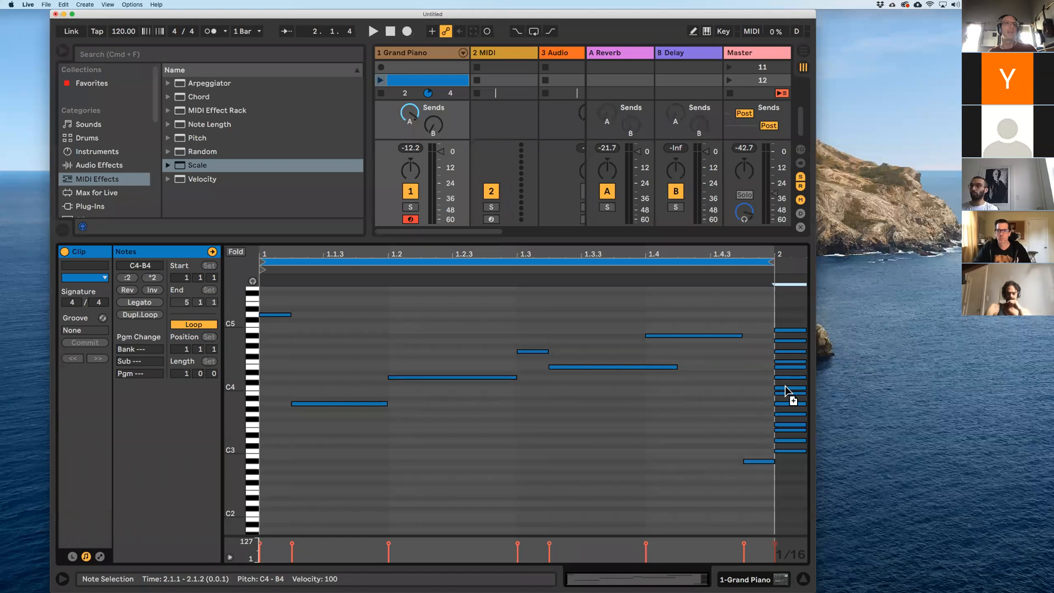
mouse_move(786, 391)
left_mouse_down()
mouse_move(792, 456)
mouse_move(788, 391)
left_mouse_up()
- Duplicate the full C3–B4 stack at bar 2 two octaves higher, as C5–B6
left_click_drag(789, 475, 789, 336)
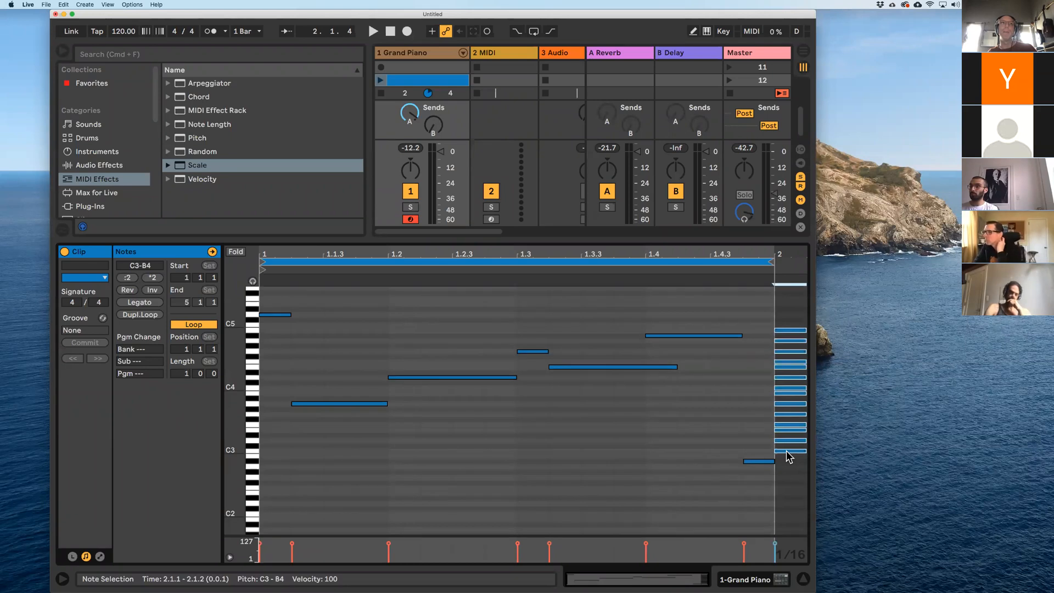
left_click_drag(786, 428, 788, 321)
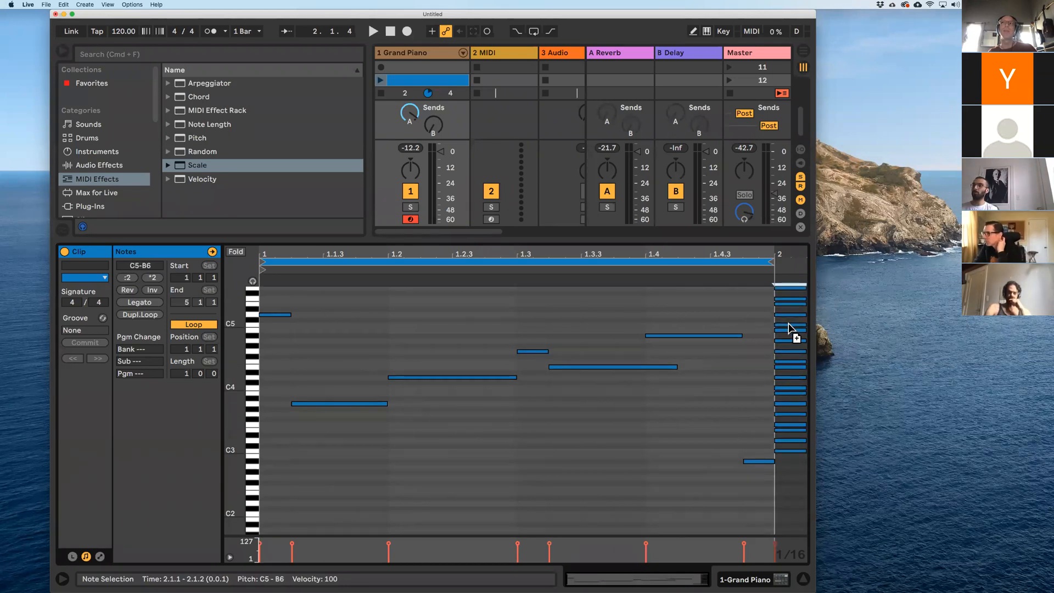
scroll(759, 402, "up", 3)
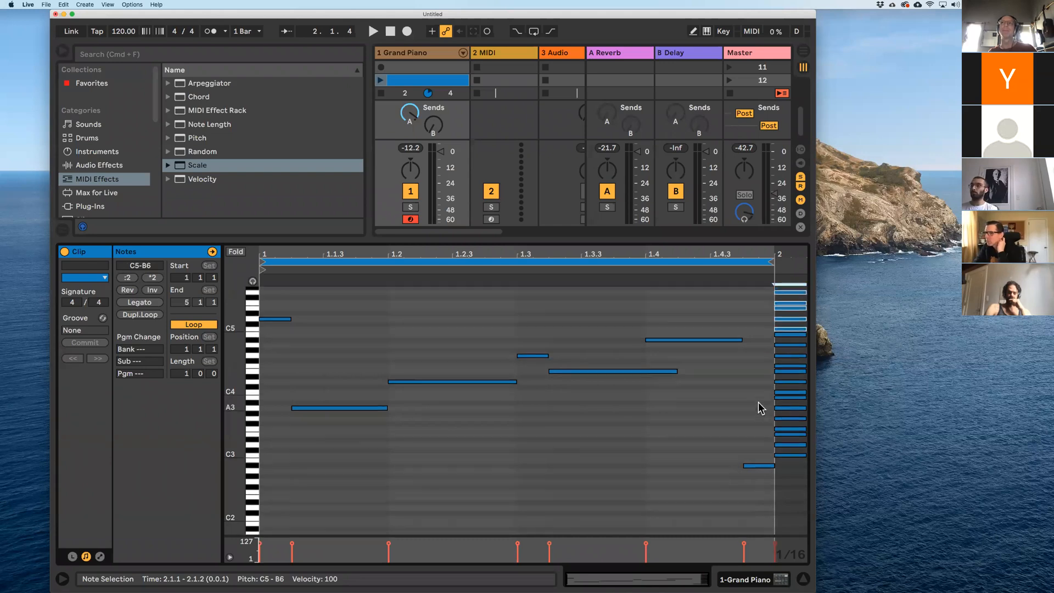
scroll(759, 401, "up", 1)
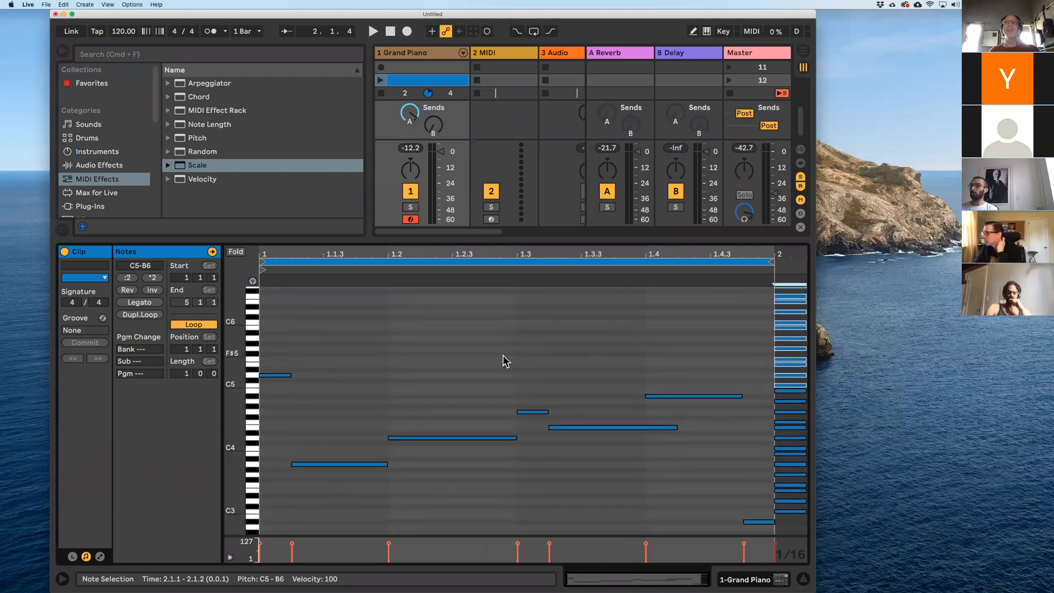
- Fold the note editor to the used pitches and delete the short A#2 note just before bar 2
left_click(235, 252)
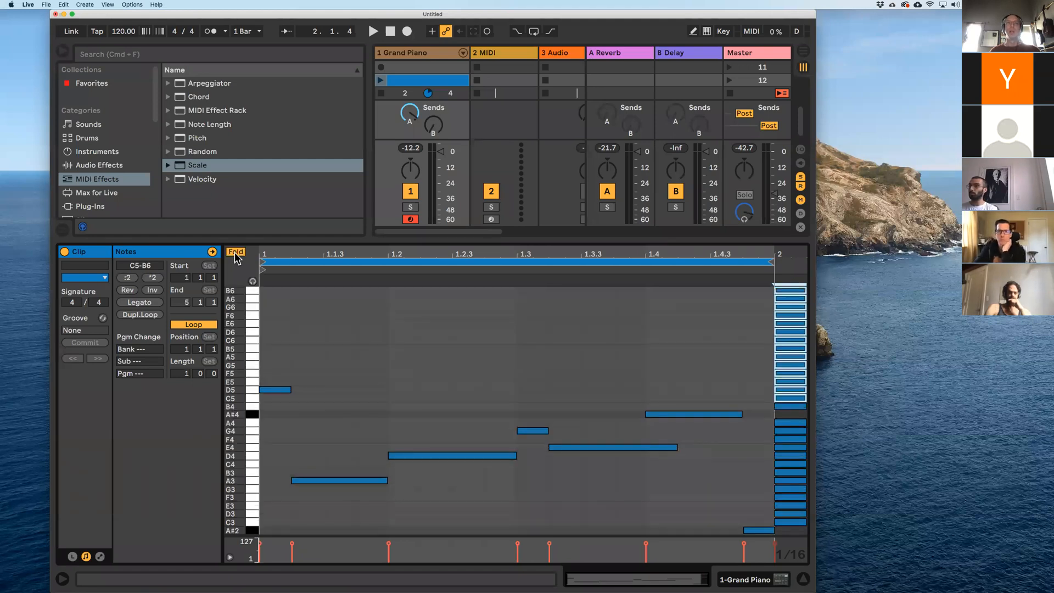
left_click(420, 353)
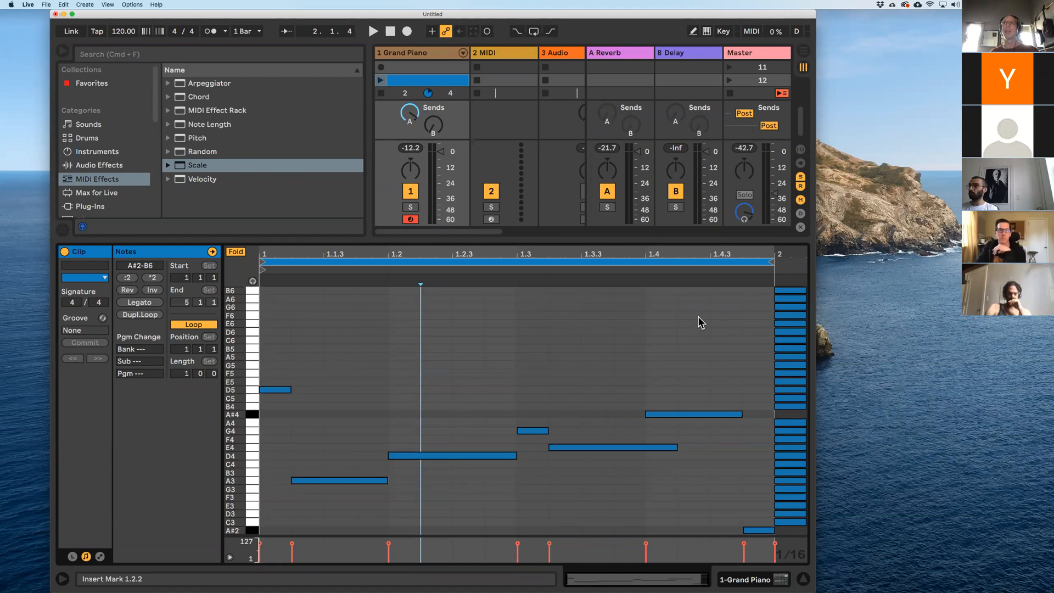
left_click(800, 291)
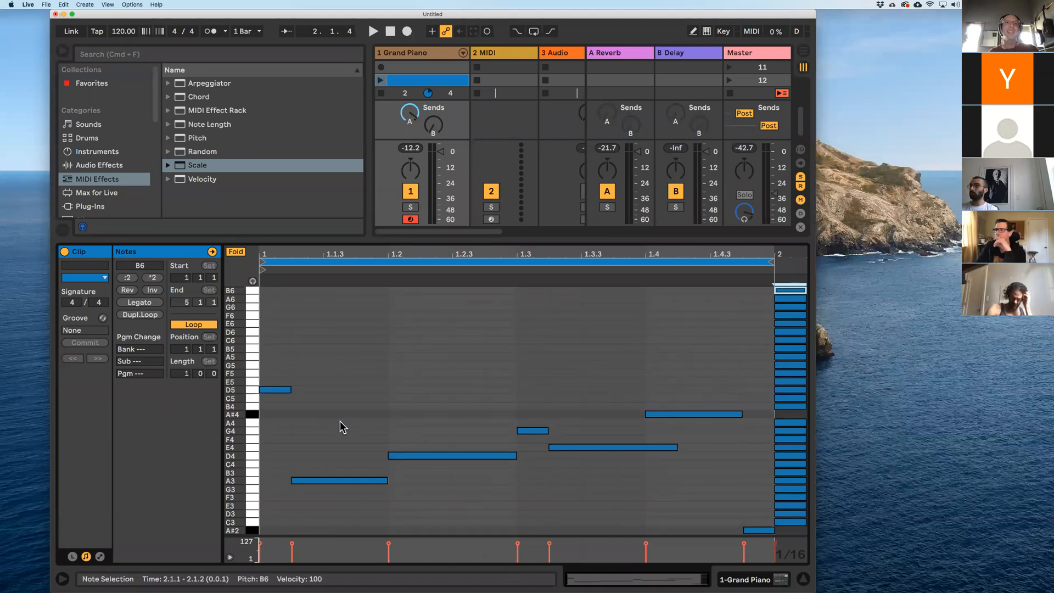
left_click(759, 531)
key("Delete")
double_click(231, 252)
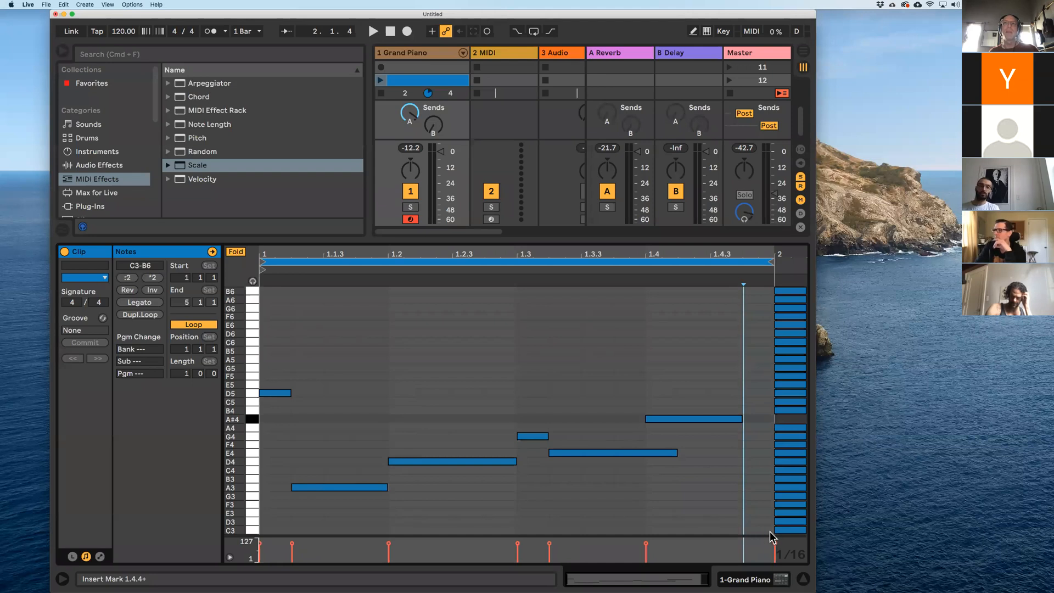
- Try lowering the scale stack's B4 note to A#4, and return it to B4
left_click(250, 420)
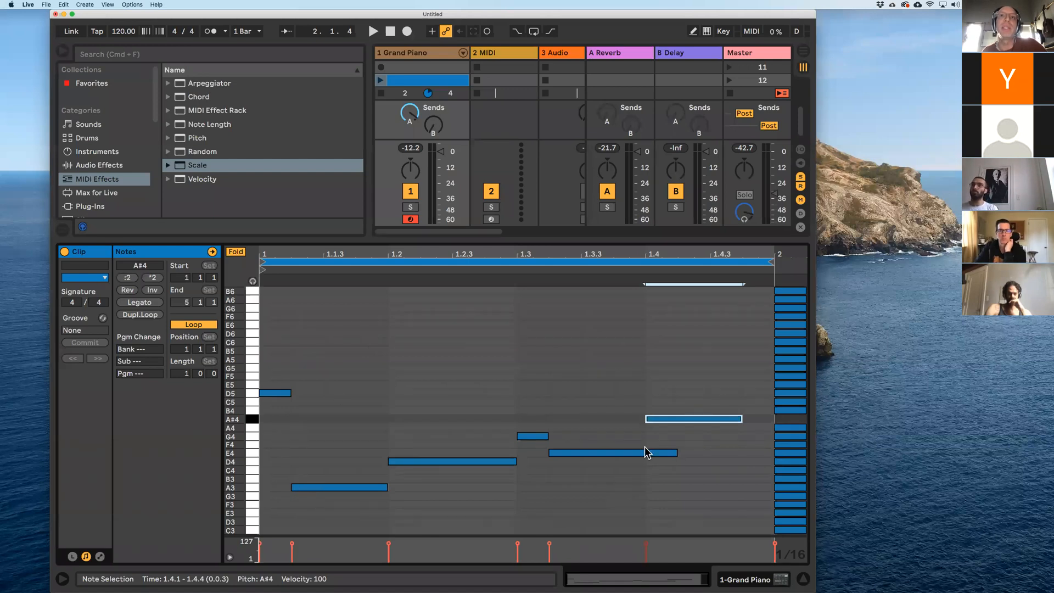
double_click(785, 419)
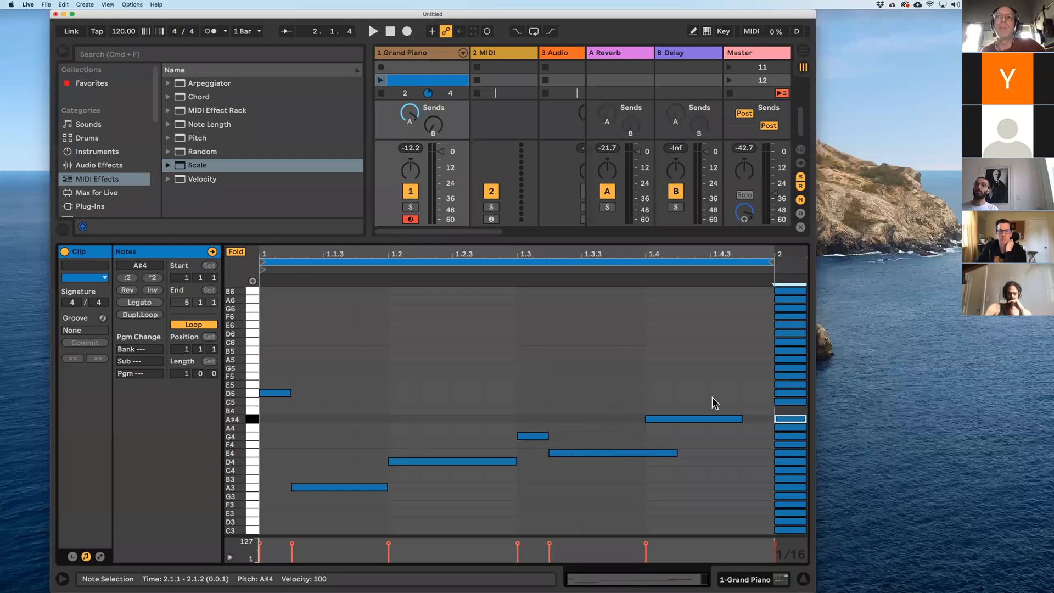
left_click_drag(781, 420, 780, 410)
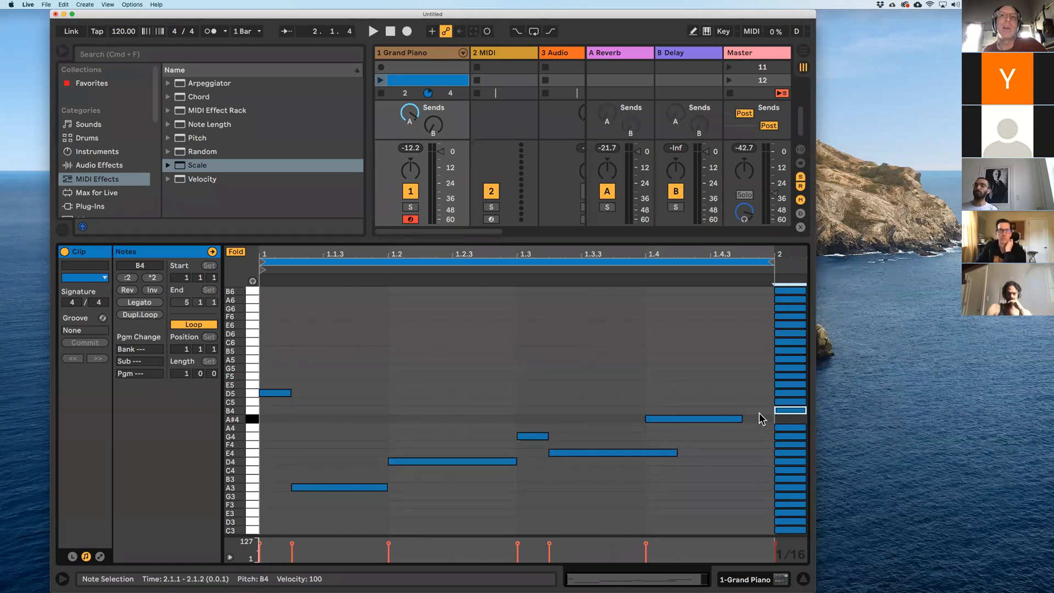
- Play the scene 12 clip and move the motif's last note, at 1.4, from A#4 to B4
left_click(380, 79)
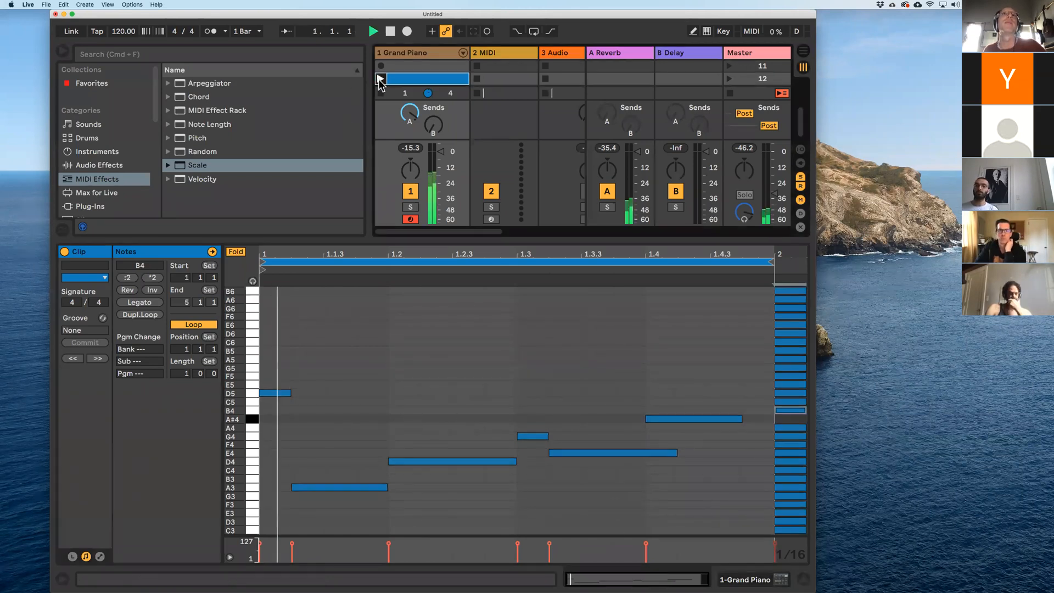
left_click(665, 426)
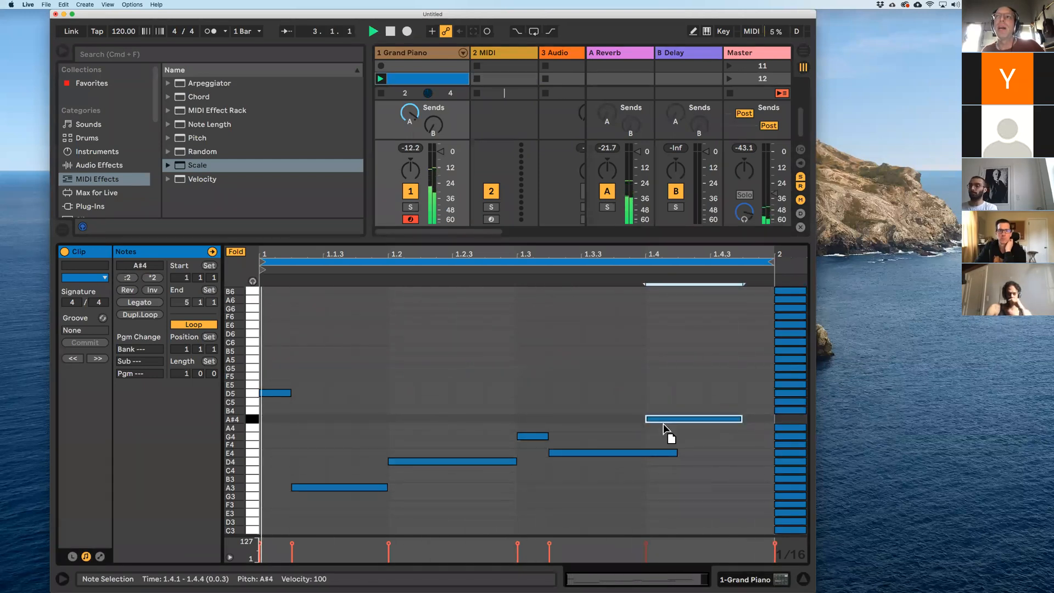
key("Down")
left_click_drag(687, 428, 695, 414)
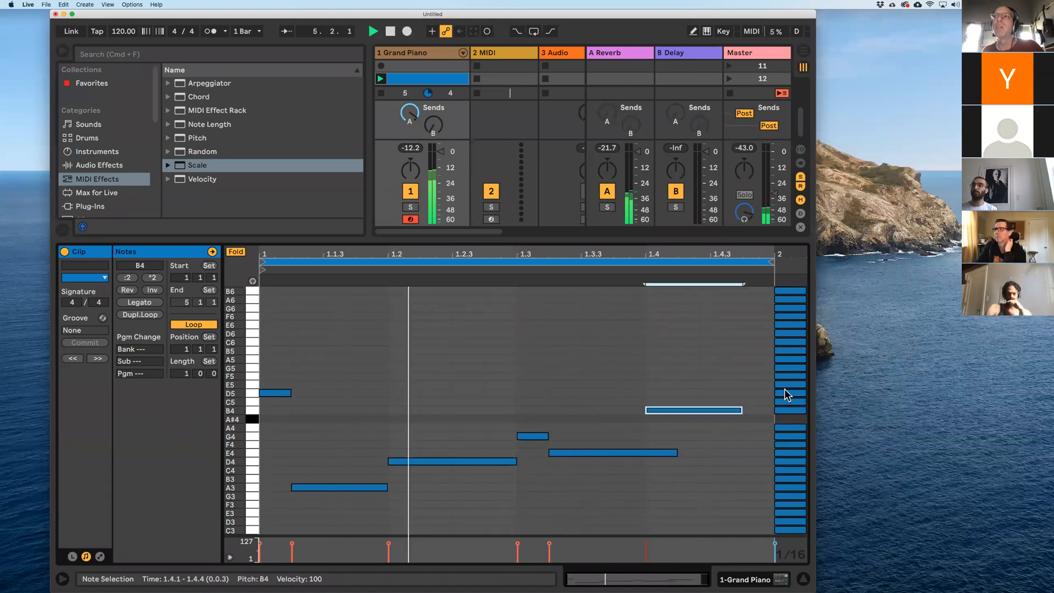
- Raise the motif's last note, at 1.4, to C5, extend it to bar 2, and refold the note editor to the used pitches
key("Up")
left_click(713, 407)
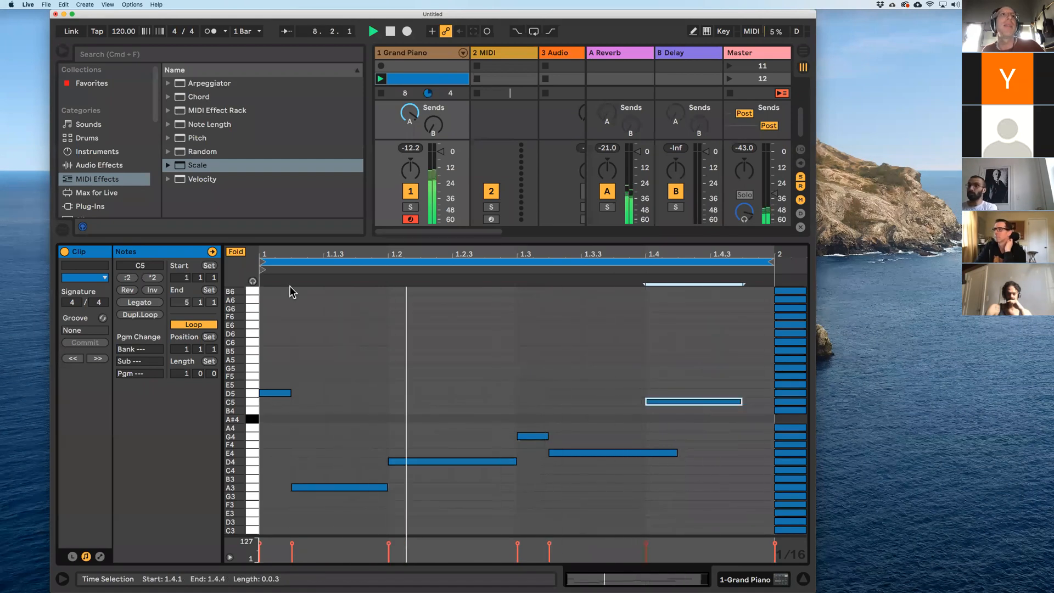
left_click(670, 402)
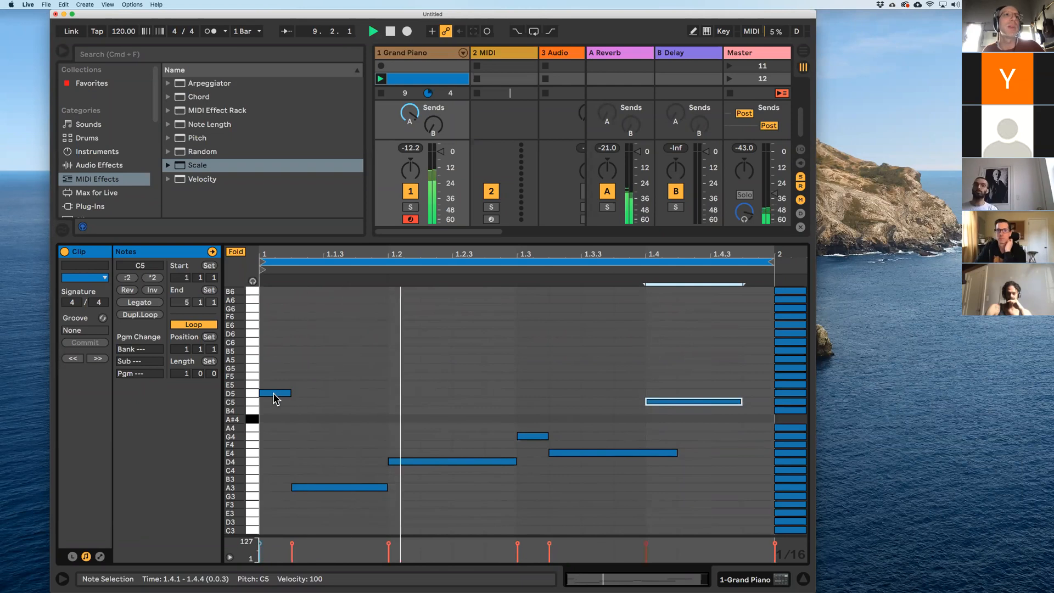
left_click_drag(741, 402, 769, 403)
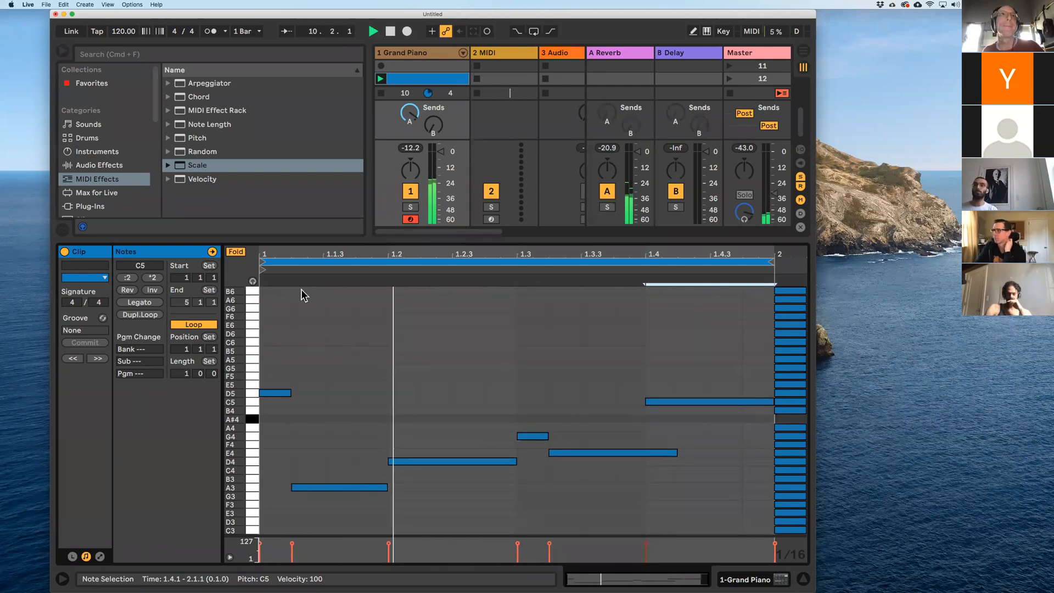
double_click(237, 253)
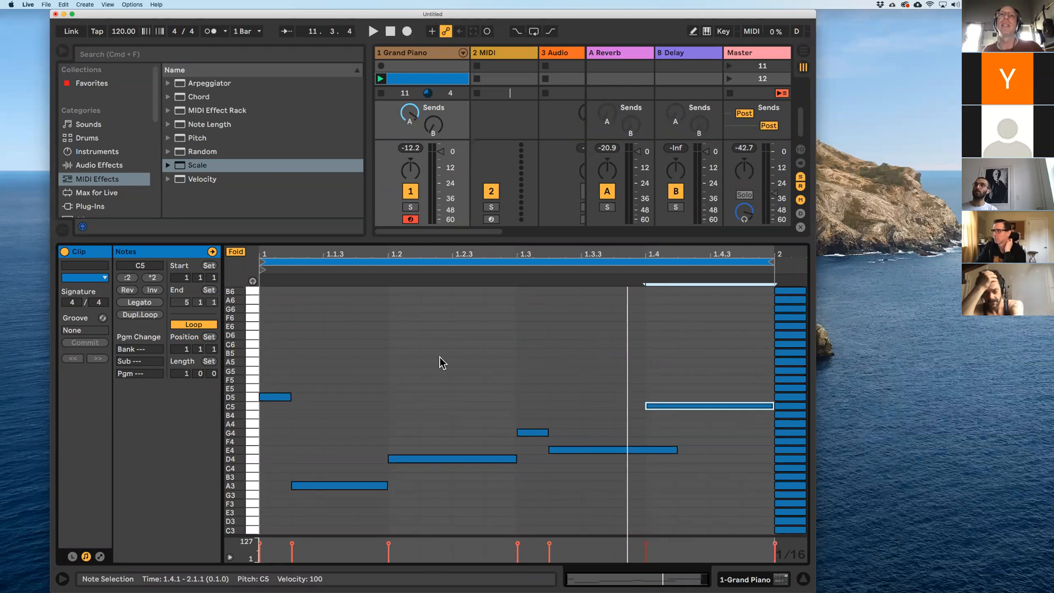
left_click(459, 401)
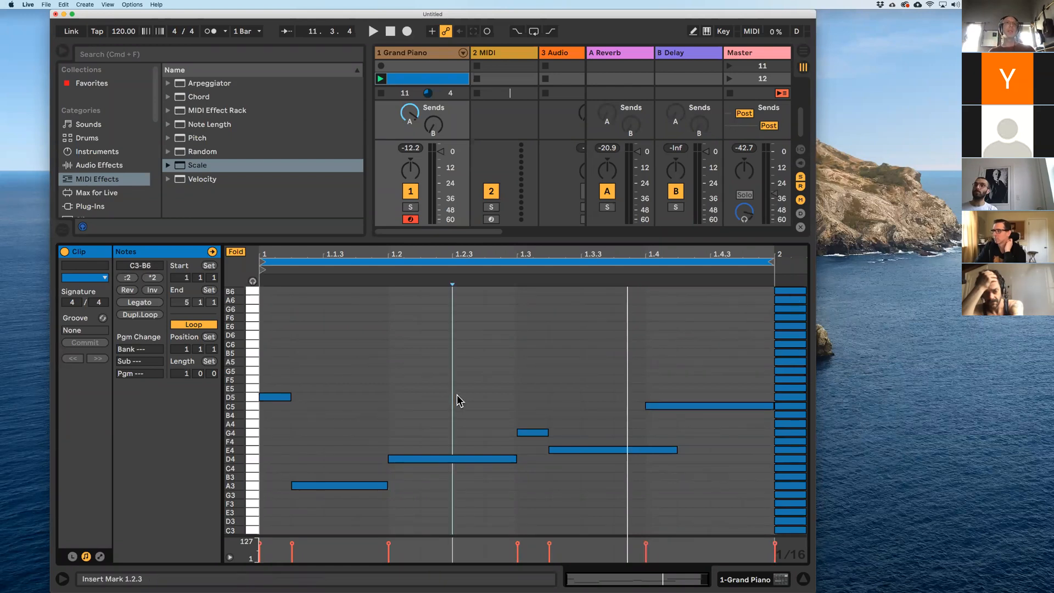
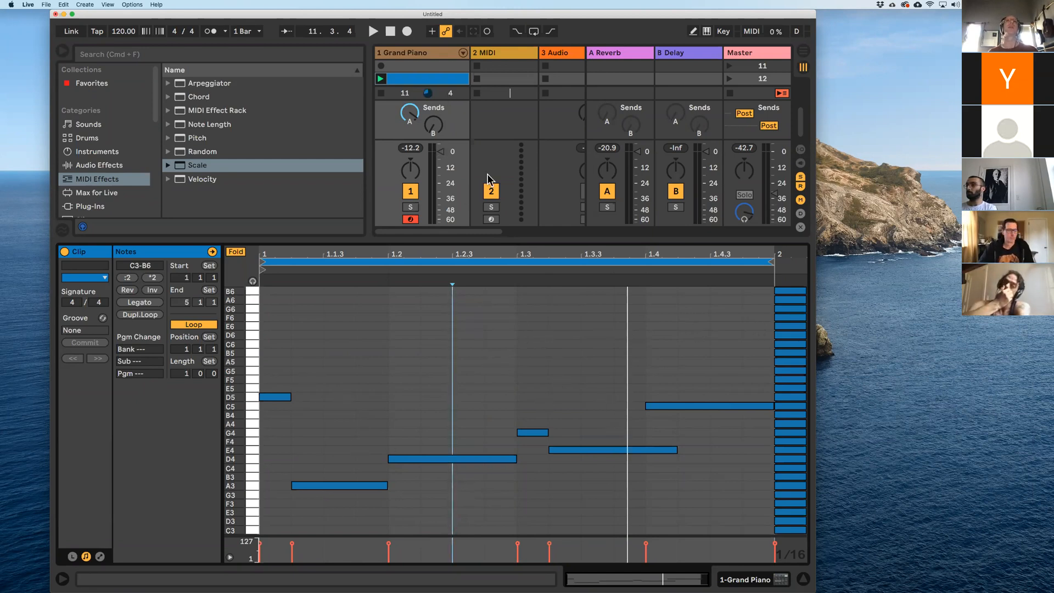
- Hide the sends, return tracks and mixer sections to leave more room for the clip slots
left_click(800, 177)
left_click(800, 186)
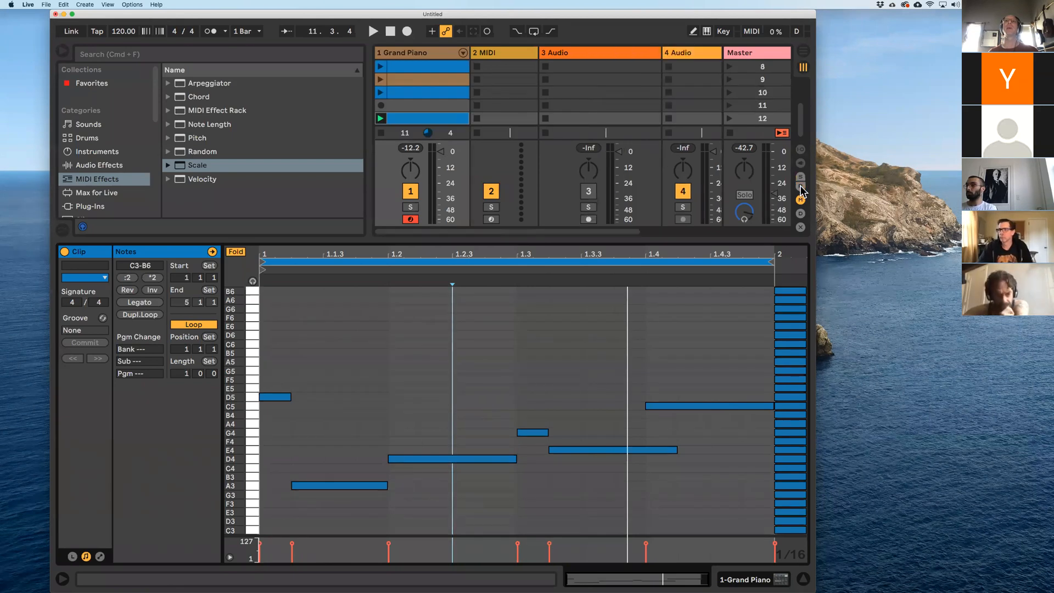
left_click(800, 200)
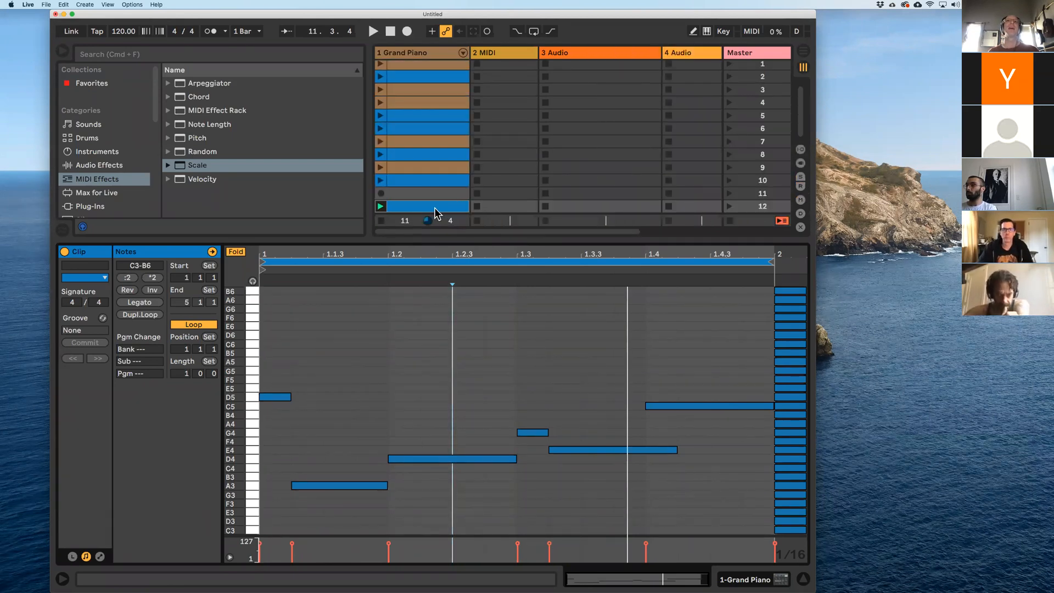
- Insert seven empty scenes, 13 to 19, below scene 12
key("super+i")
key("super+i")
key("super+i")
key("super+i")
key("super+i")
key("super+i")
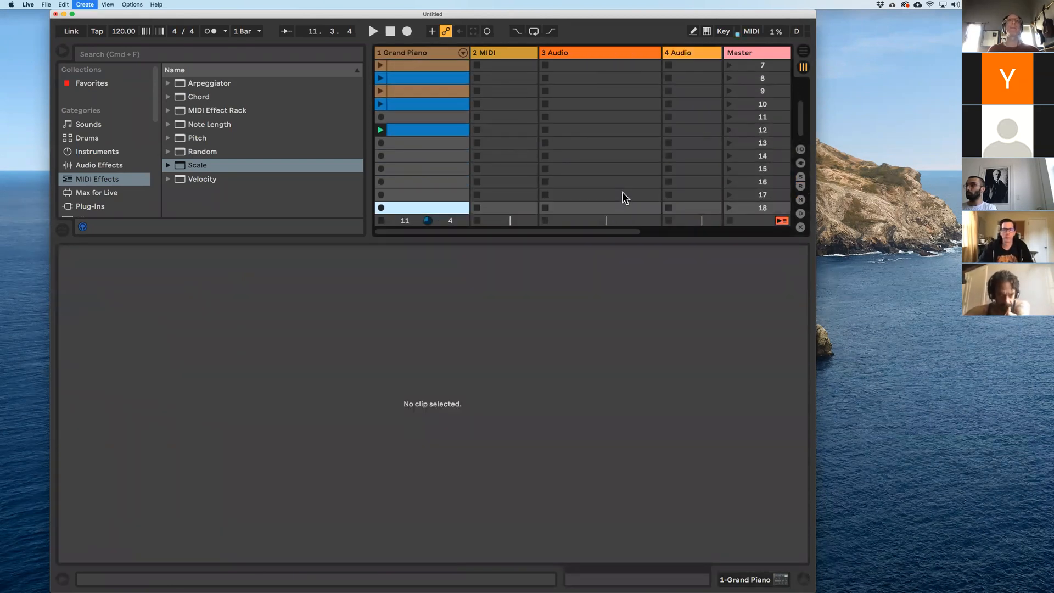
key("super+i")
- Play the Grand Piano clip in scene 12 and duplicate it into scene 13
left_click(425, 128)
left_click(752, 128)
left_click(463, 134)
left_click(435, 203)
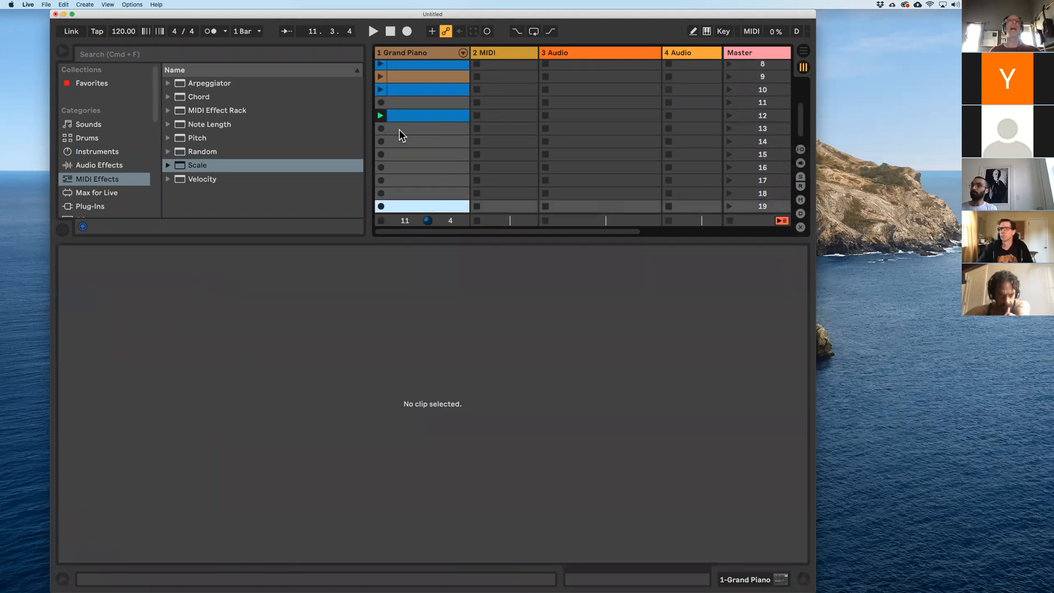
left_click(433, 128)
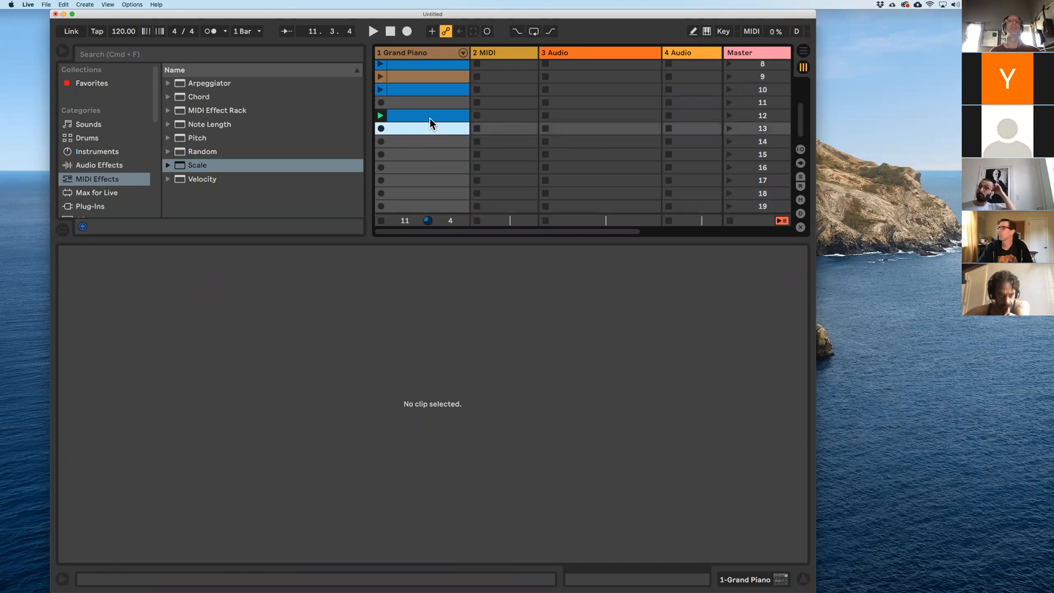
left_click(428, 117)
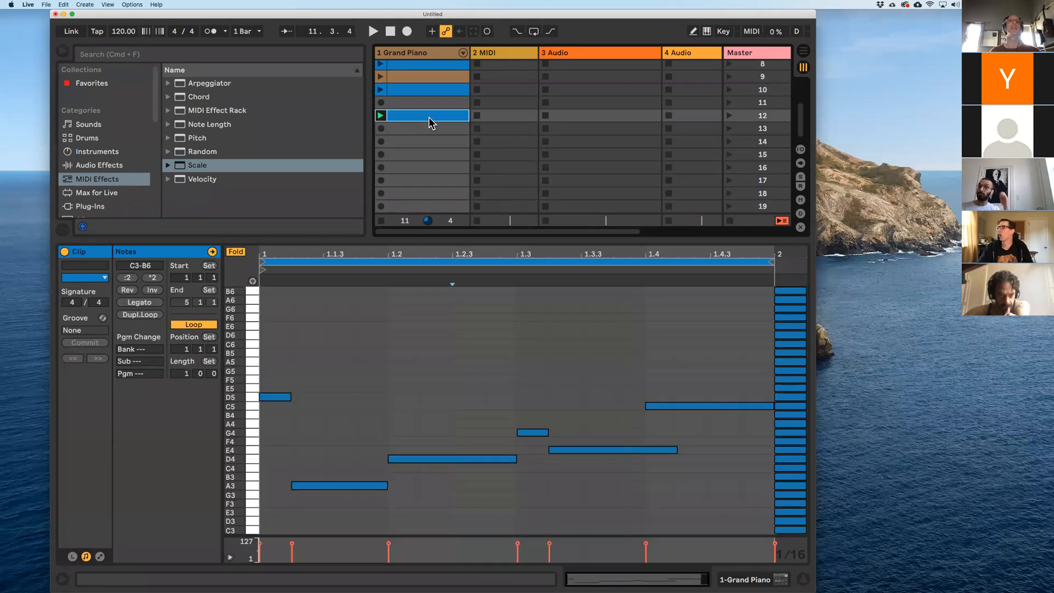
left_click(380, 115)
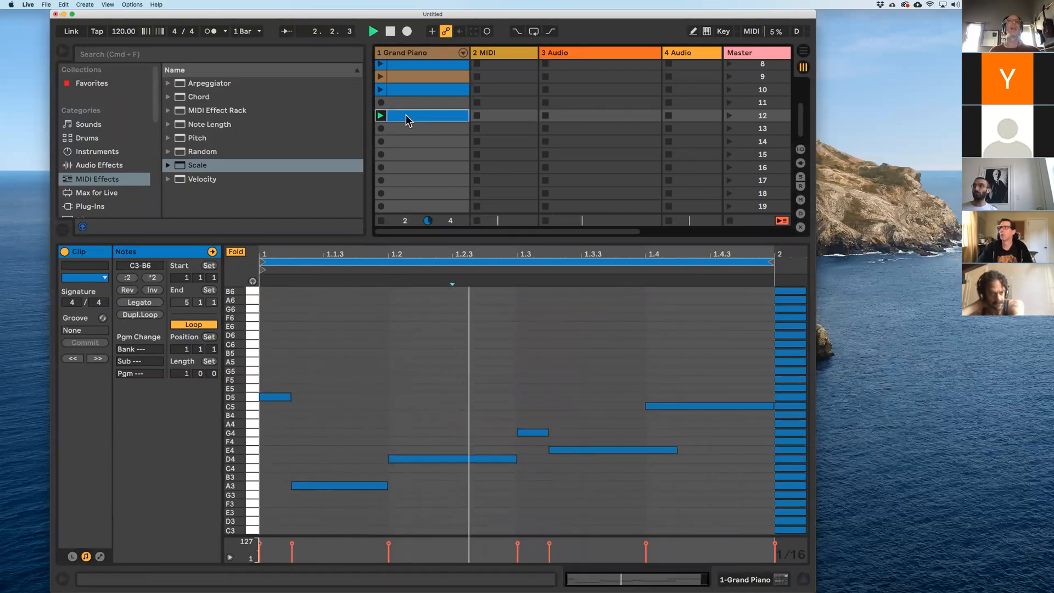
key("super+d")
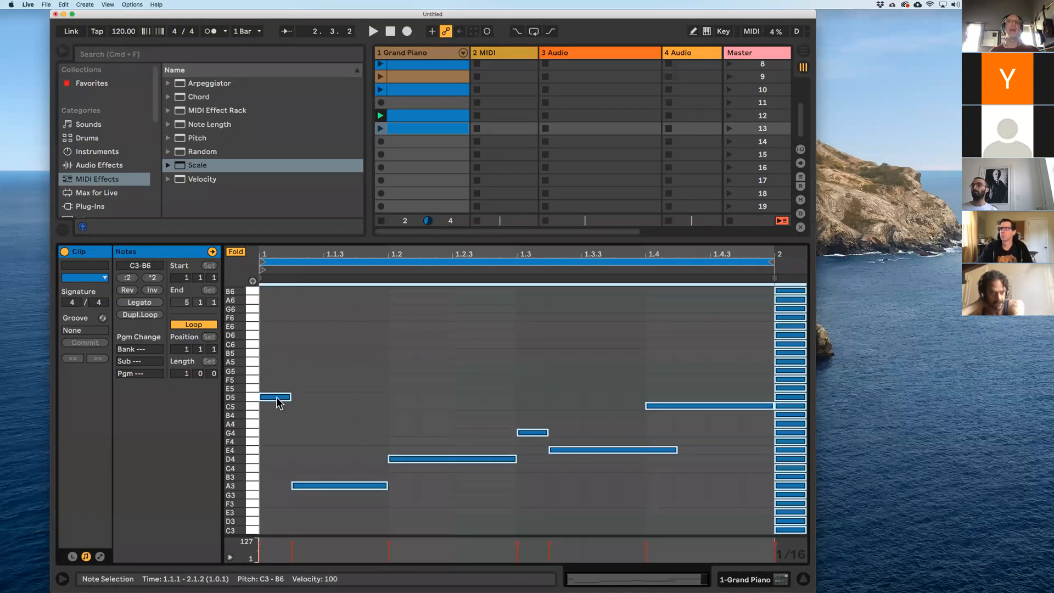
left_click(413, 396)
left_click_drag(736, 368, 258, 531)
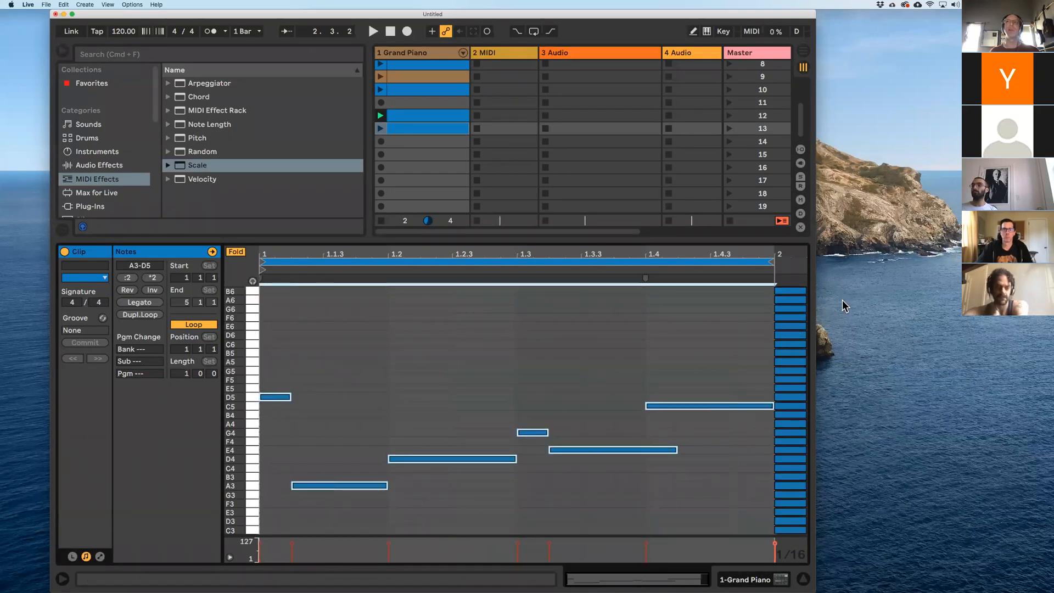
key("super+a")
left_click_drag(786, 404, 795, 393)
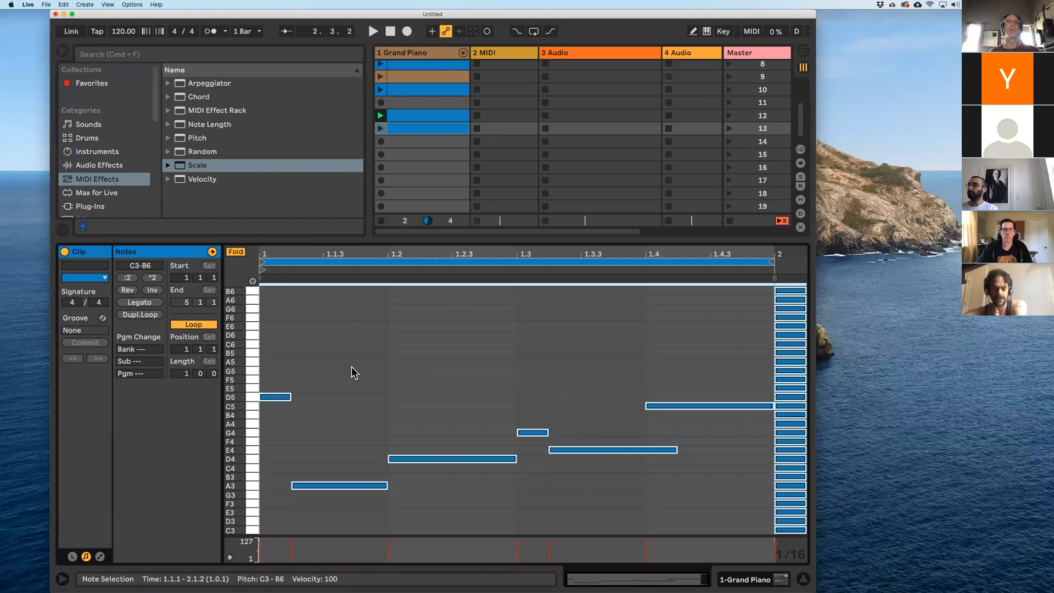
key("super+z")
key("super+shift+z")
left_click(515, 354)
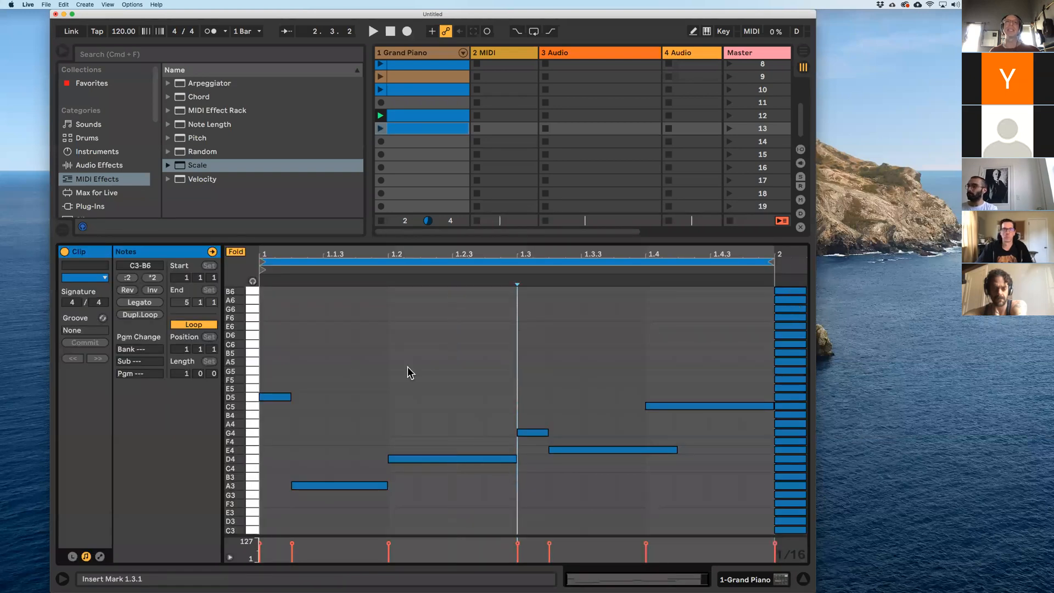
- Shift only the motif notes in the scene 13 clip up one scale step, to B3–E5, and play the clip
left_click_drag(275, 356, 695, 511)
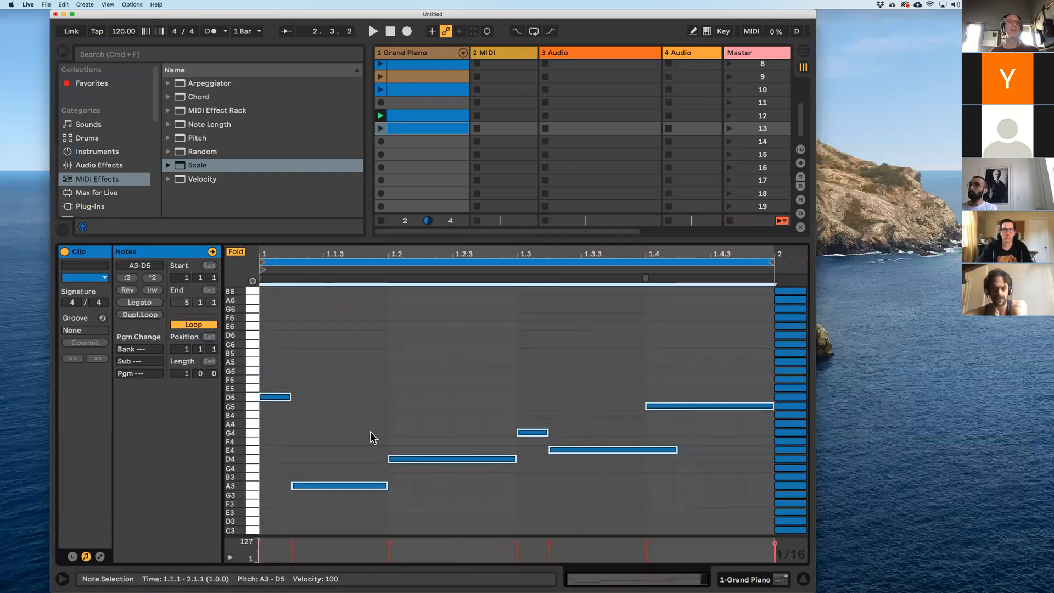
key("Up")
key("Up")
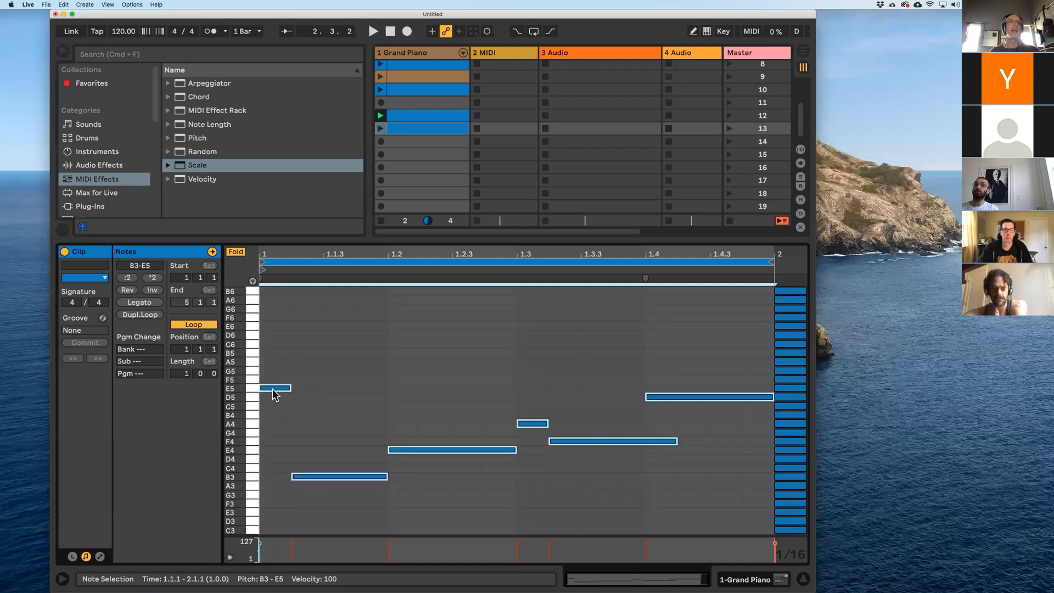
left_click(381, 128)
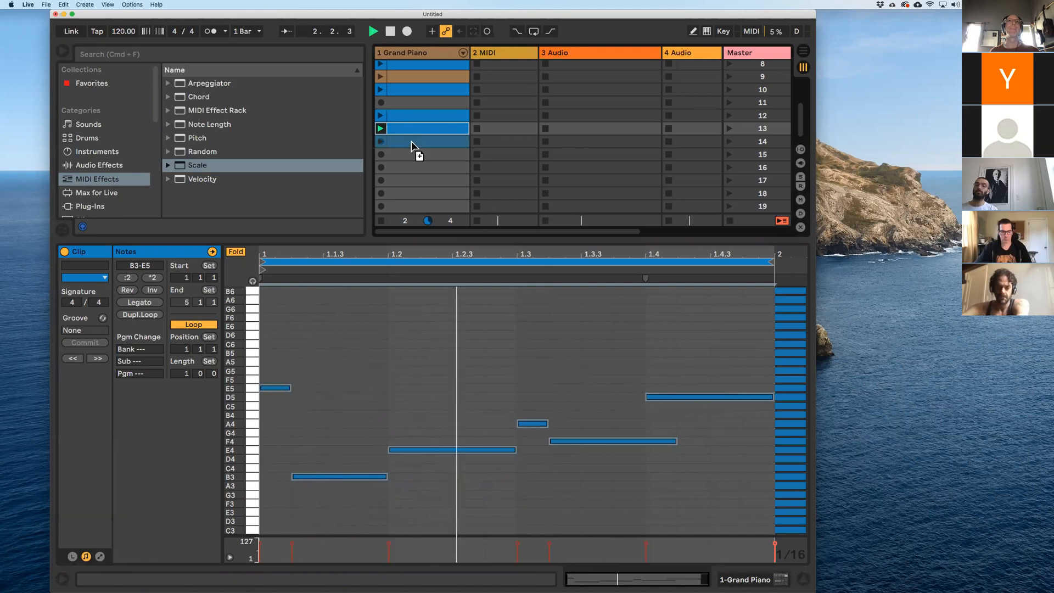
- Duplicate the scene 13 clip into scene 14, play it, and raise its motif notes five scale steps, to G4–C6
key("super+d")
left_click(378, 141)
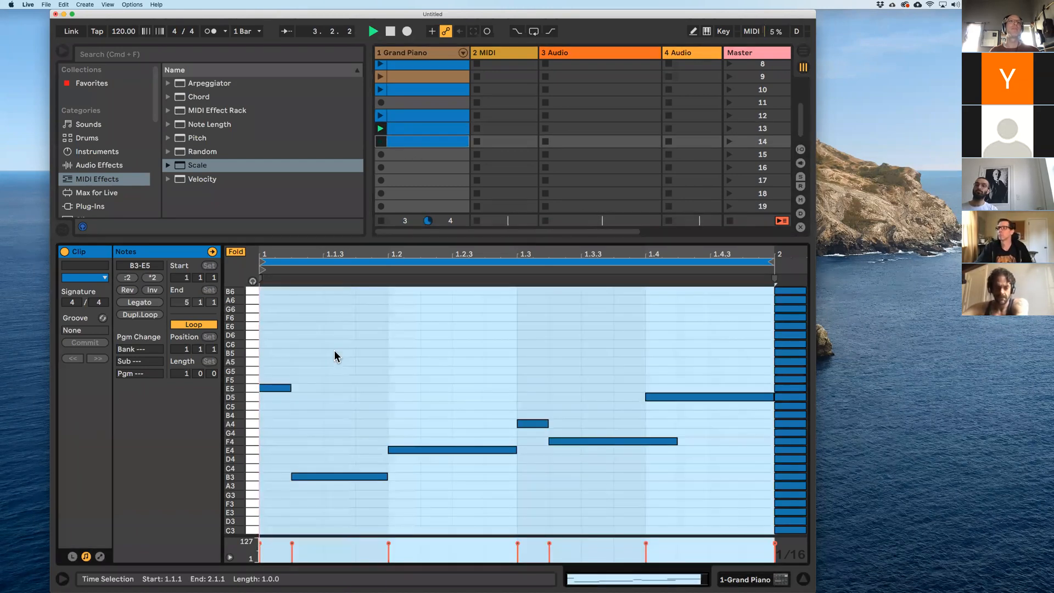
left_click_drag(274, 341, 659, 483)
left_click_drag(281, 391, 286, 346)
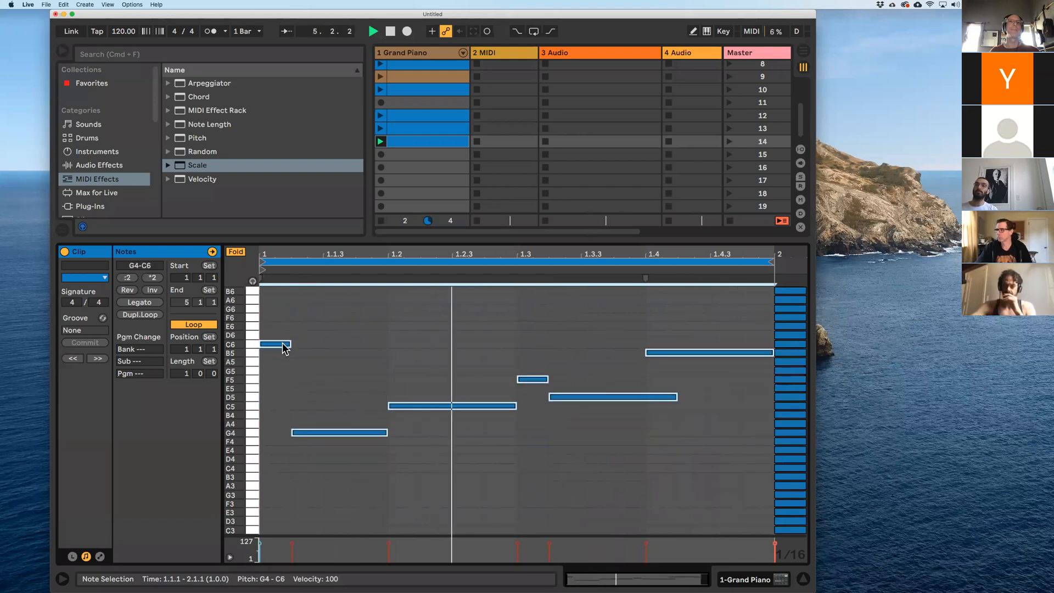
- Duplicate the scene 14 clip into scene 15 and invert the copy's motif notes
left_click(426, 141)
key("super+d")
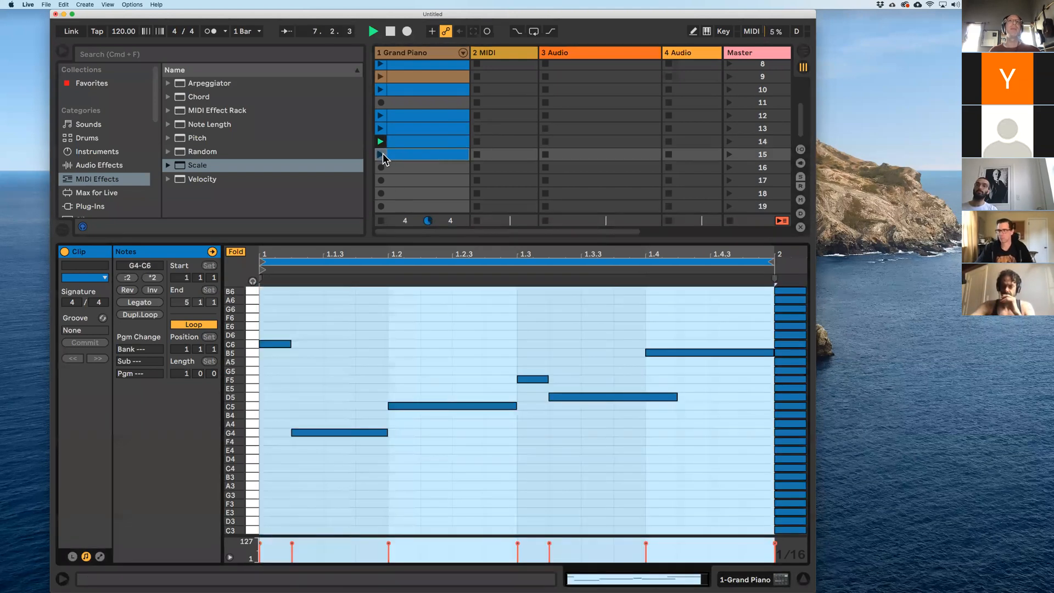
left_click_drag(269, 315, 668, 449)
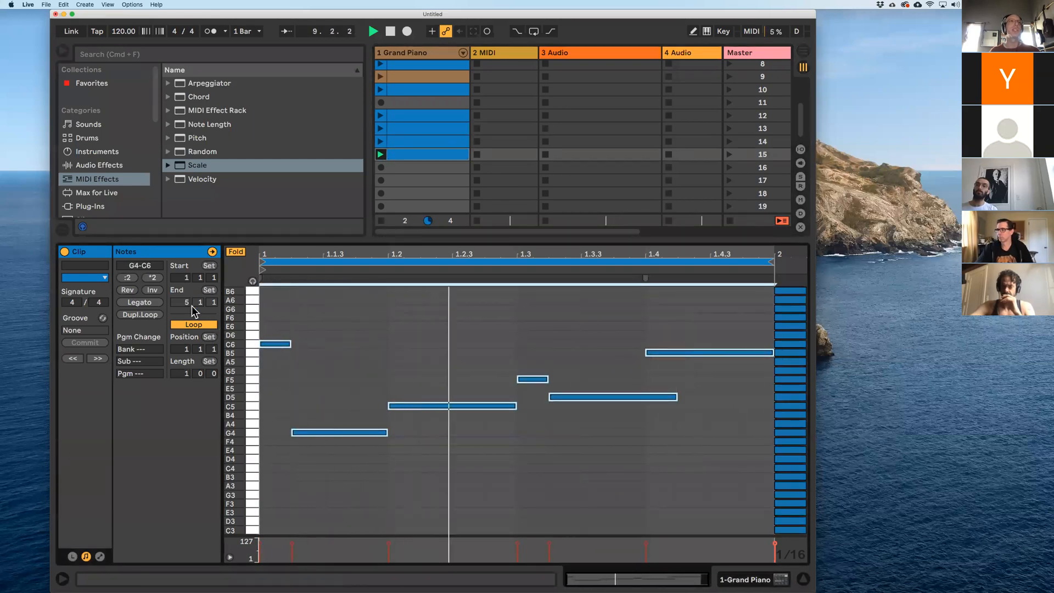
left_click(153, 290)
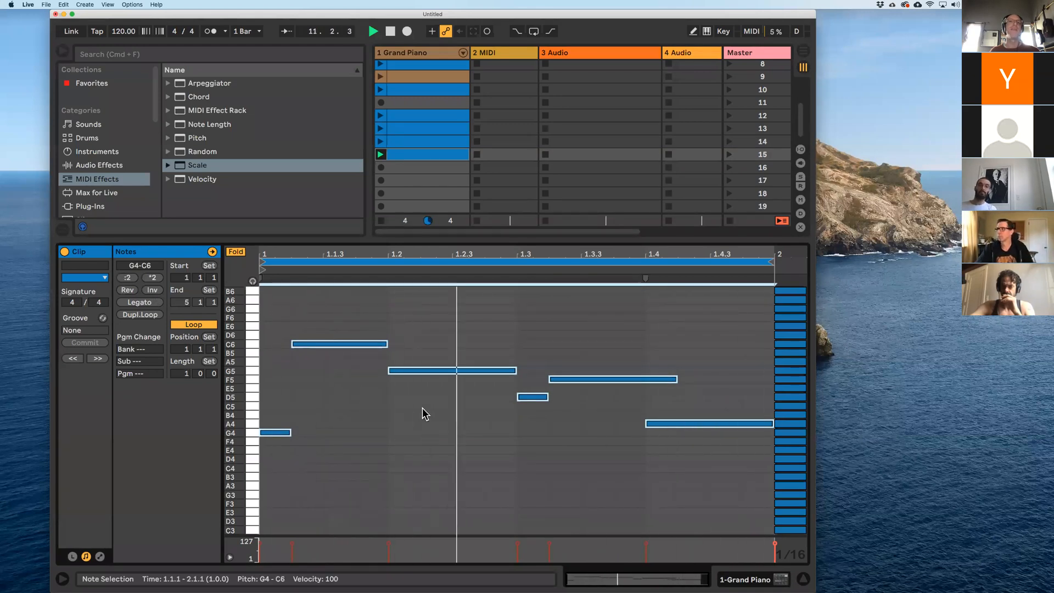
- Duplicate the inverted clip into scene 16, play it, and lower its motif notes three scale steps, to D4–G5
mouse_move(431, 155)
left_mouse_down()
mouse_move(423, 172)
mouse_move(417, 166)
left_mouse_up()
left_click(380, 167)
left_click(340, 321)
left_click(271, 315)
key("cmd+a")
left_click_drag(675, 426, 682, 459)
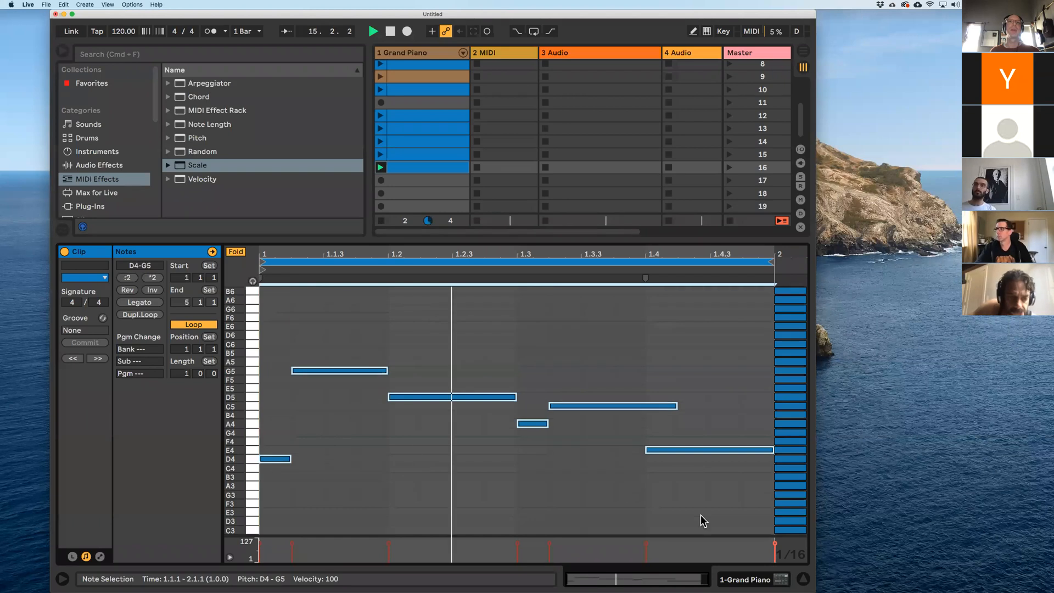
- Duplicate the scene 16 clip into scene 17 and transpose the copy's motif notes up an octave, to D5–G6
left_click_drag(423, 171, 410, 178)
left_click_drag(277, 347, 653, 513)
key("shift+Up")
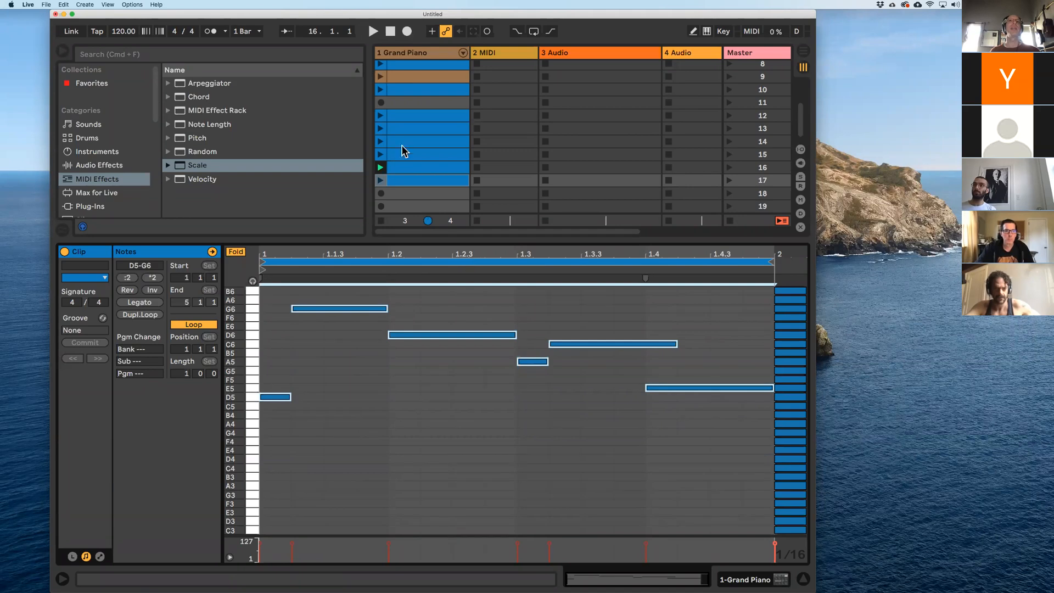
- Compare the motif notes in the Grand Piano clips of scenes 12, 13 and 16
left_click(406, 118)
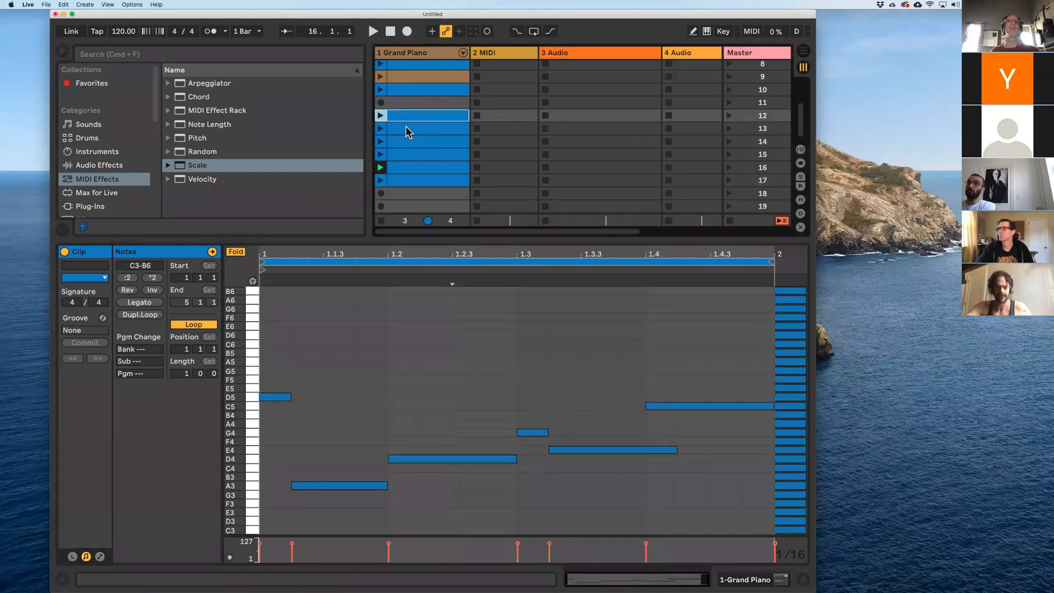
left_click(404, 127)
left_click_drag(281, 357, 713, 510)
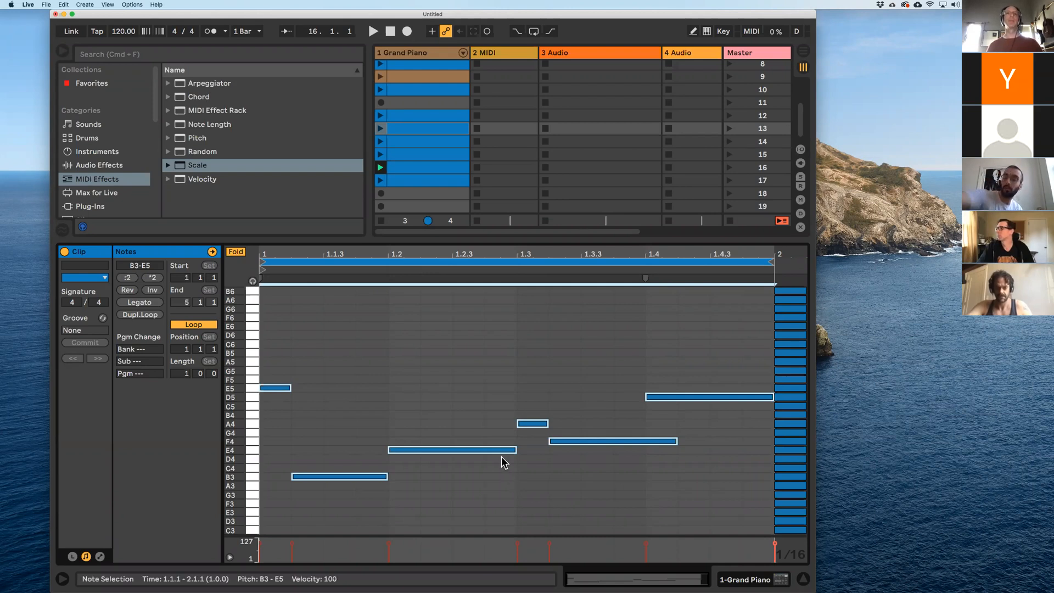
left_click(478, 349)
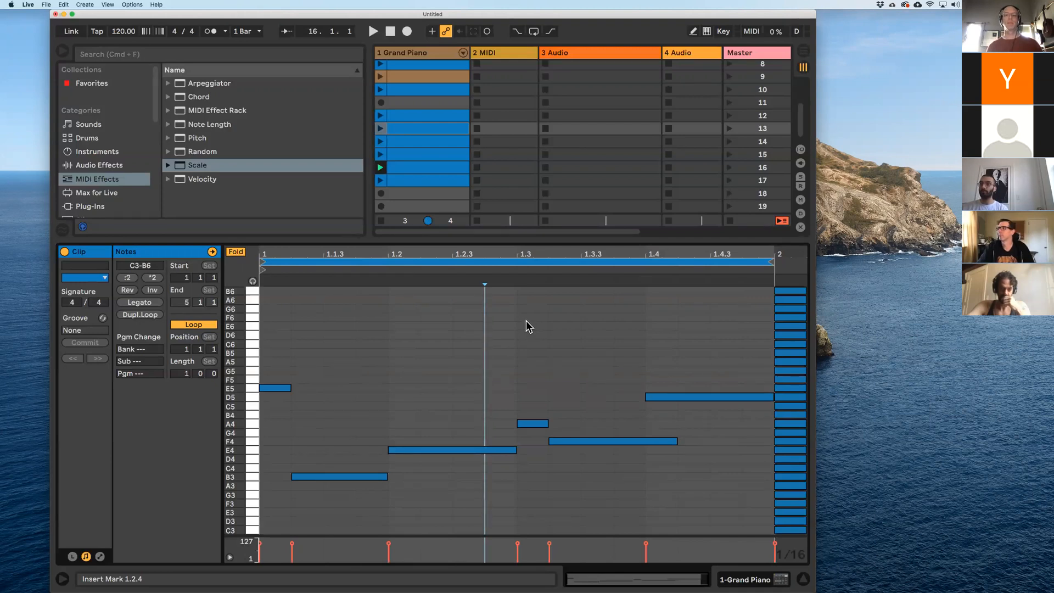
left_click(420, 173)
key("super+a")
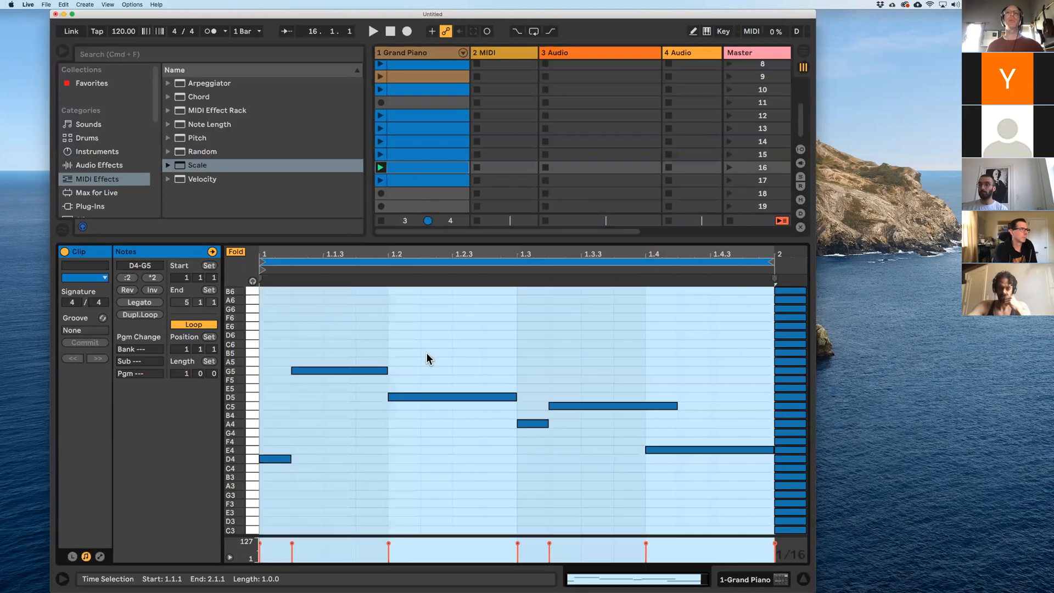
left_click(543, 363)
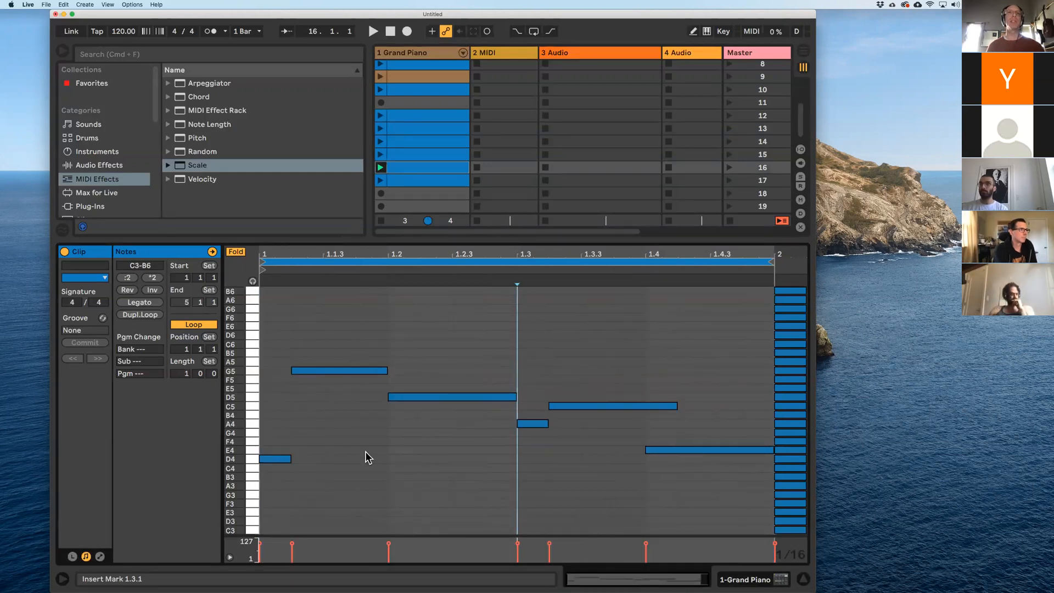
- Lower the scene 17 clip's motif notes from 1.3 onward three scale steps, to B4–G5, and play the clip
left_click(380, 181)
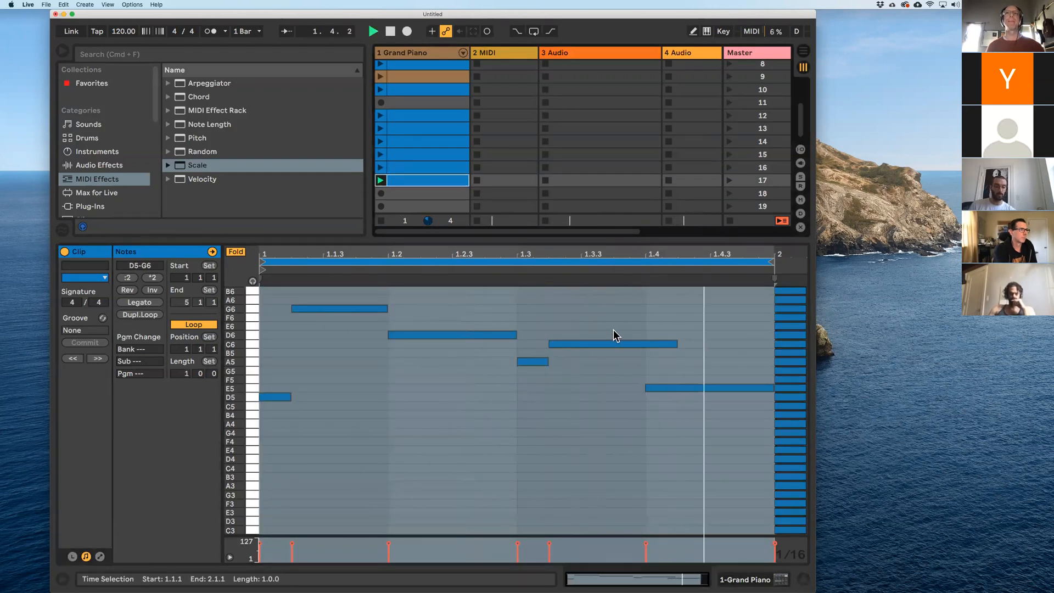
key("space")
left_click_drag(531, 311, 705, 431)
left_click_drag(675, 390, 674, 413)
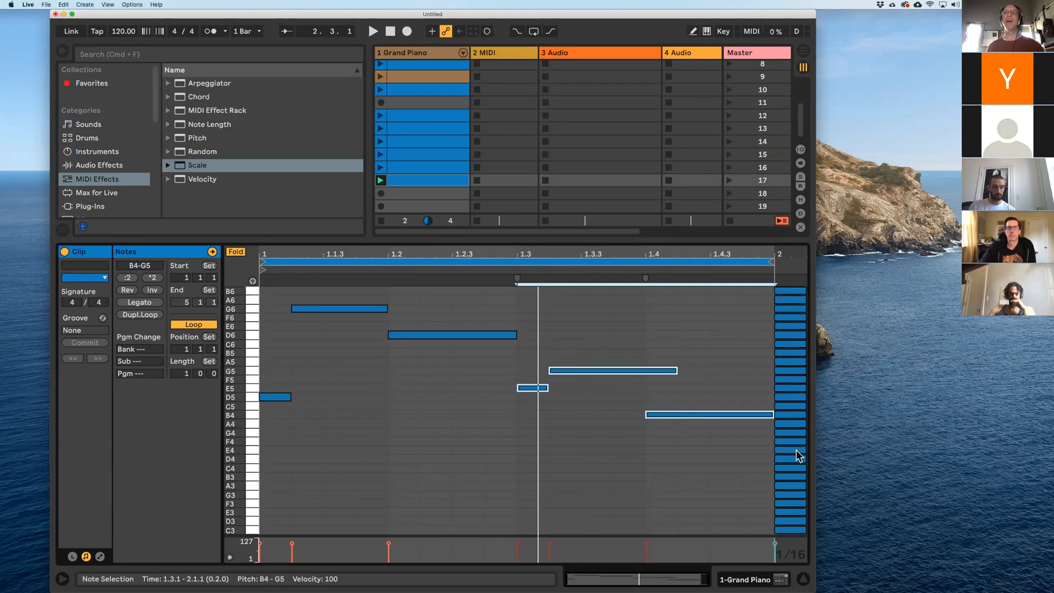
left_click(377, 182)
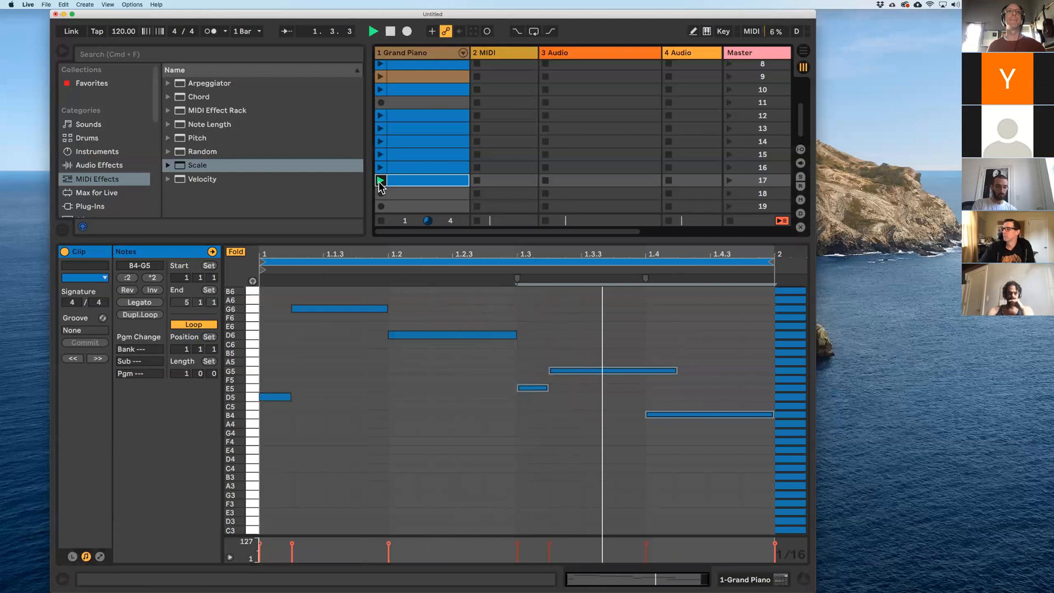
- Lower the scene 17 clip's motif notes an octave and invert the two notes from 1.3.2 onward
left_click_drag(270, 293, 721, 489)
mouse_move(670, 413)
left_mouse_down()
mouse_move(697, 483)
mouse_move(658, 453)
mouse_move(662, 428)
left_mouse_up()
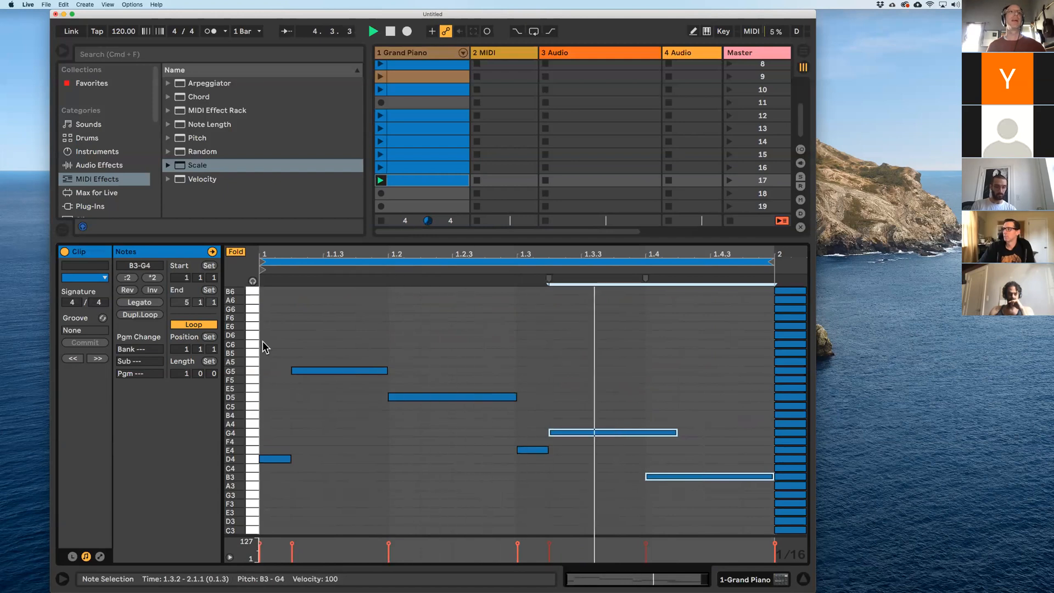
left_click(152, 291)
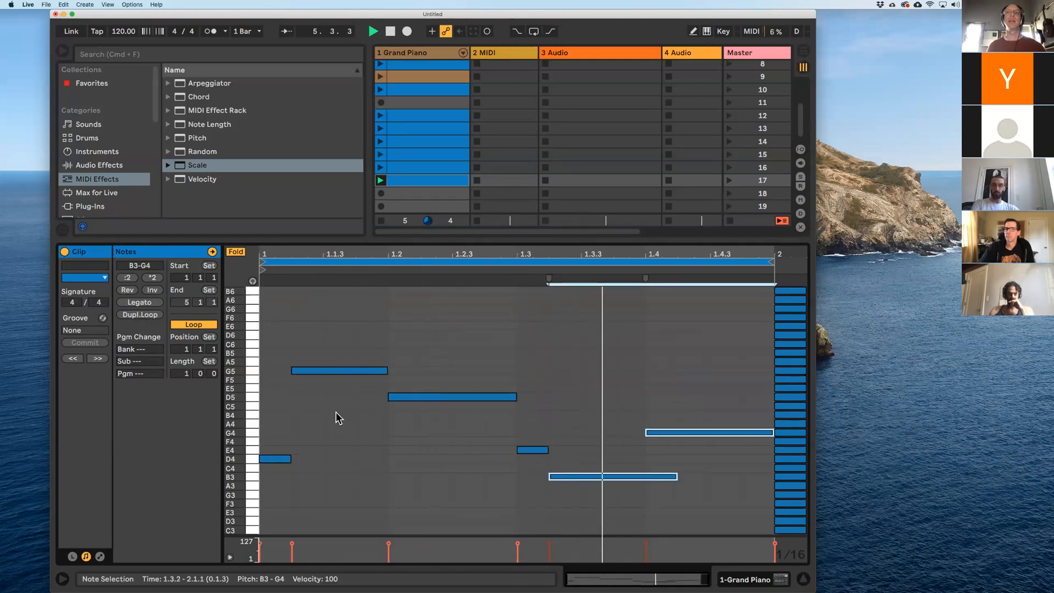
- Reverse the two notes between 1.1.2 and 1.3, and raise the notes from 1.3 onward one scale step, to C4–A4
left_click_drag(331, 339, 416, 403)
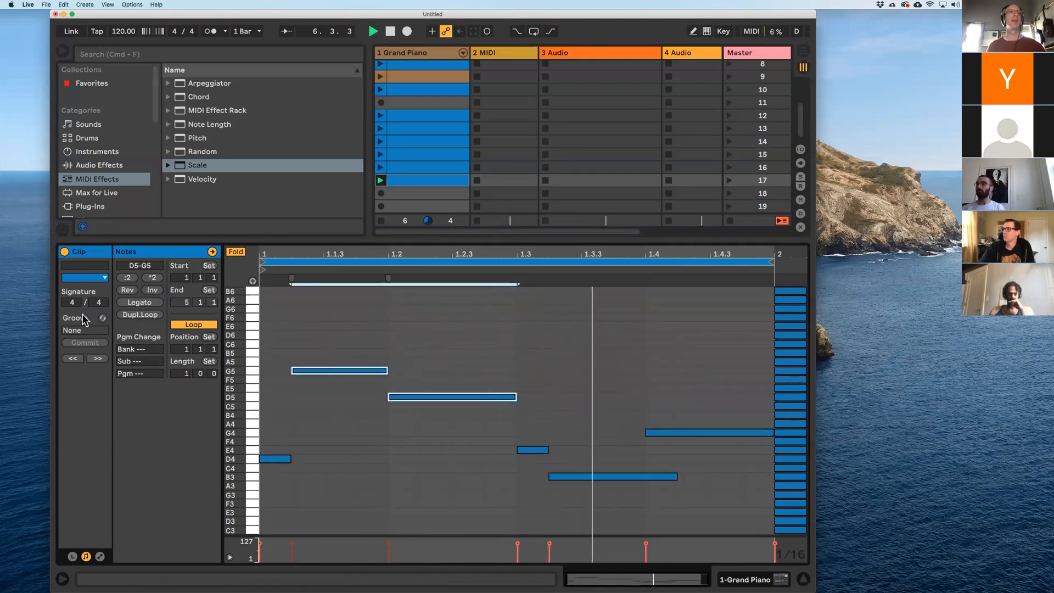
left_click(127, 290)
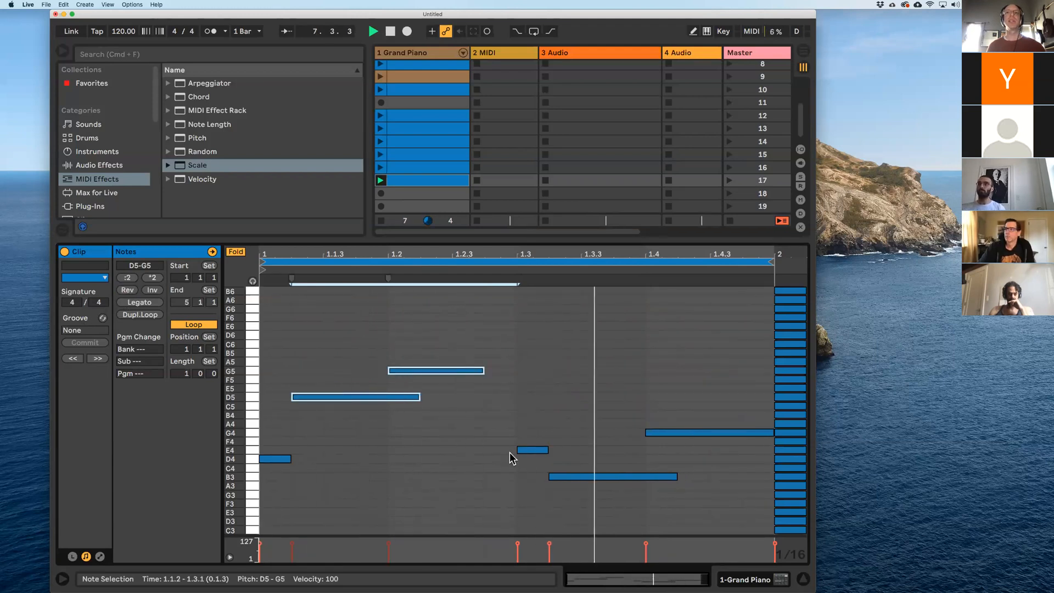
left_click_drag(523, 404, 621, 465)
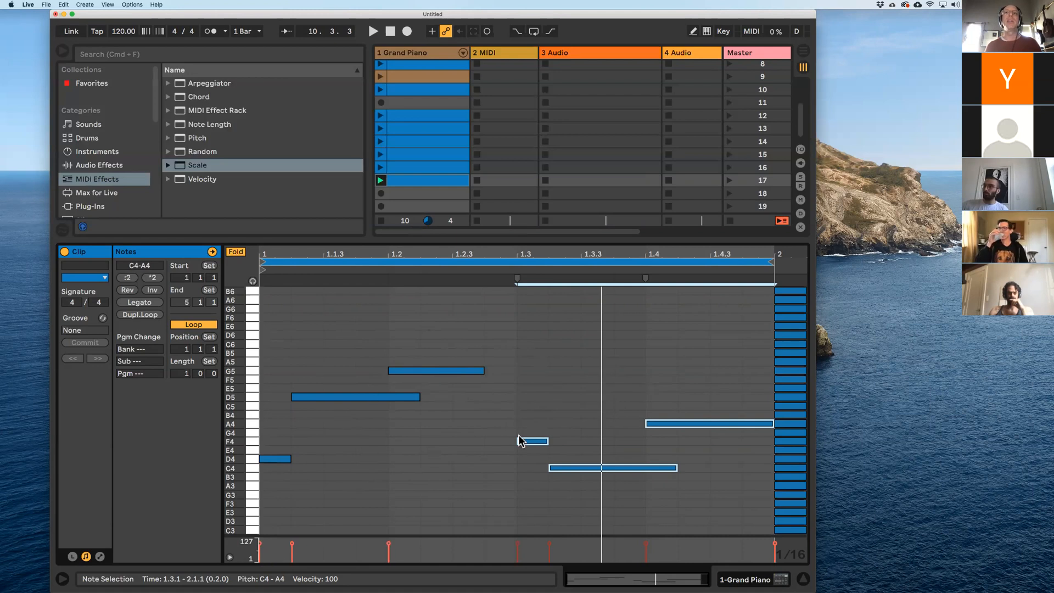
left_click(423, 183)
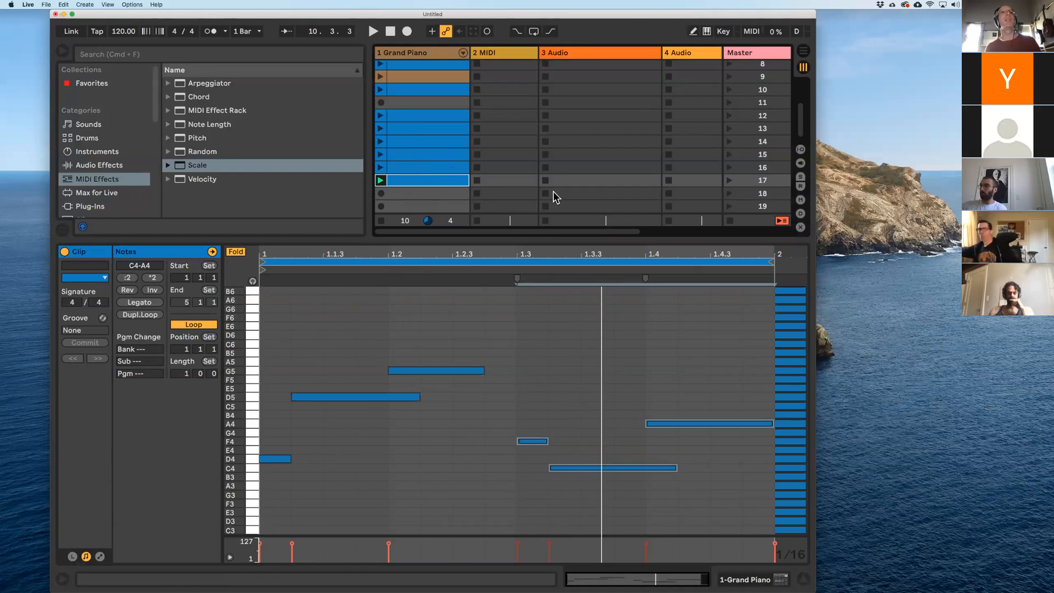
left_click(492, 384)
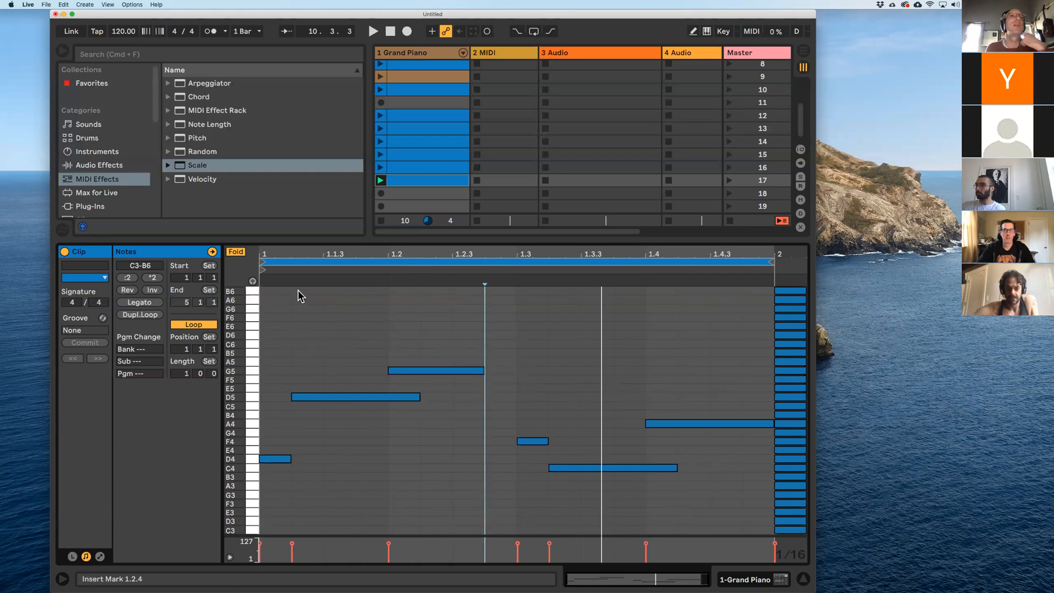
- Duplicate the clip's loop to two bars during playback and raise the second bar's motif notes one scale step, to D4–A5
left_click_drag(268, 293, 716, 517)
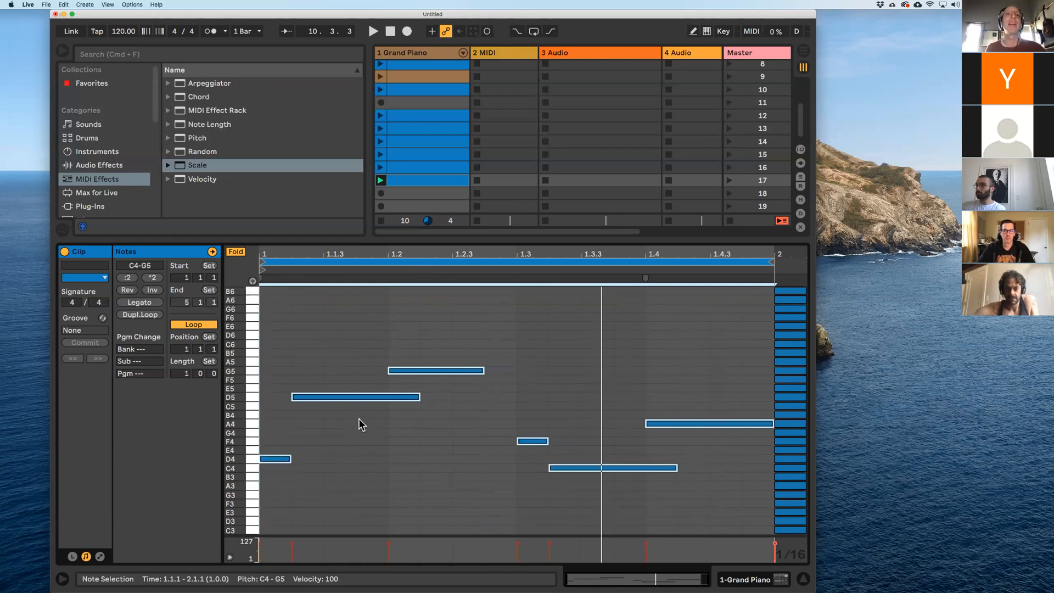
left_click_drag(272, 334, 661, 494)
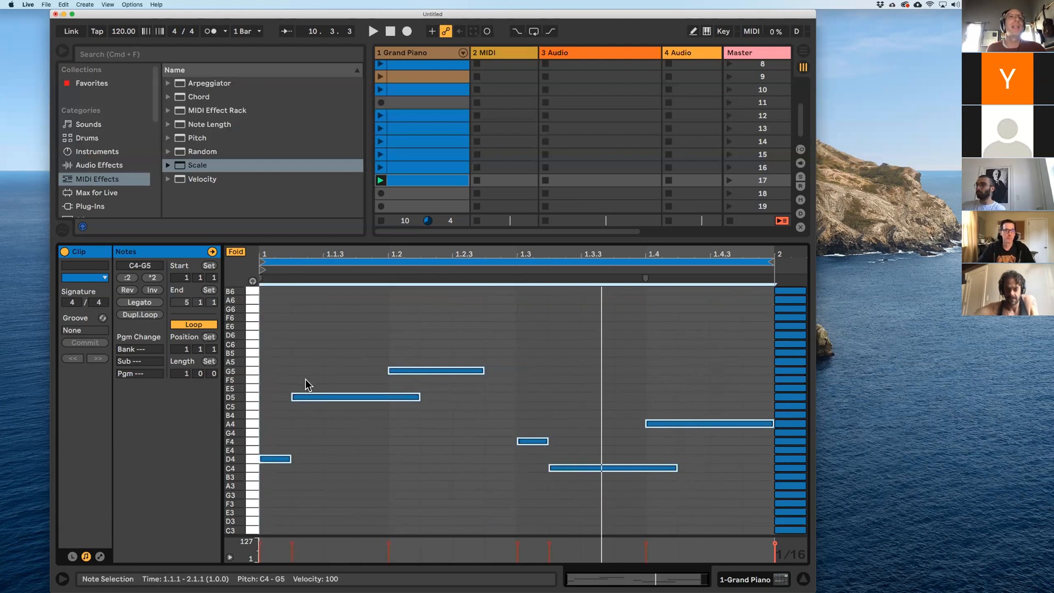
left_click_drag(266, 338, 676, 496)
key("space")
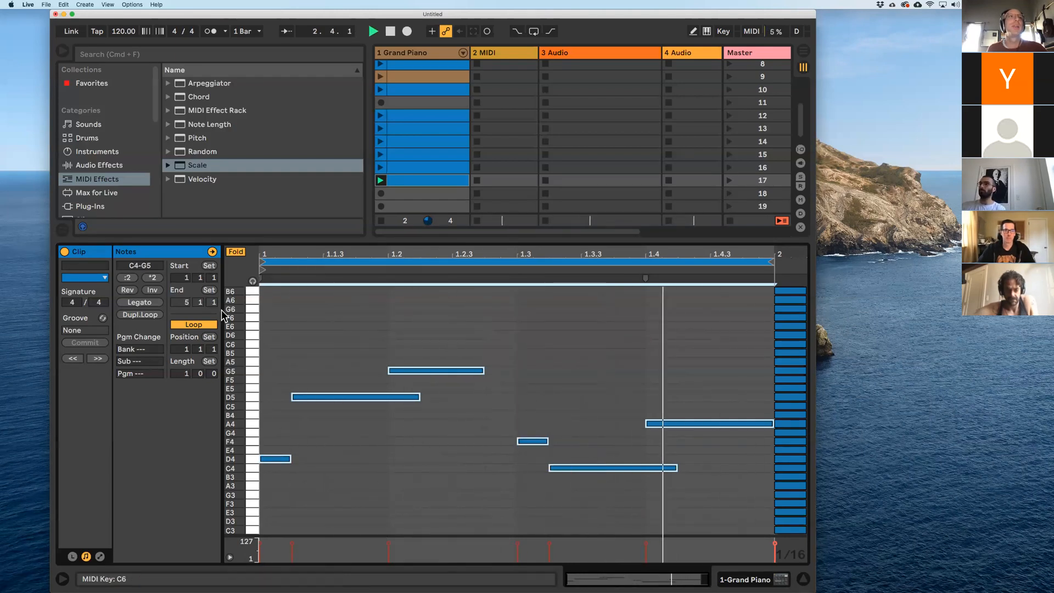
left_click(139, 314)
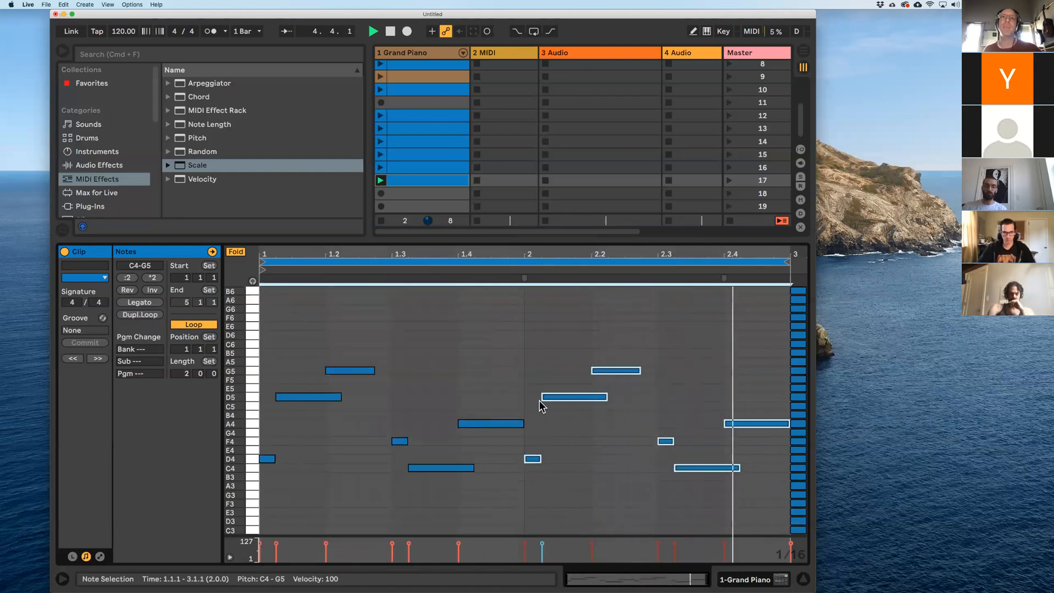
left_click_drag(584, 397, 584, 390)
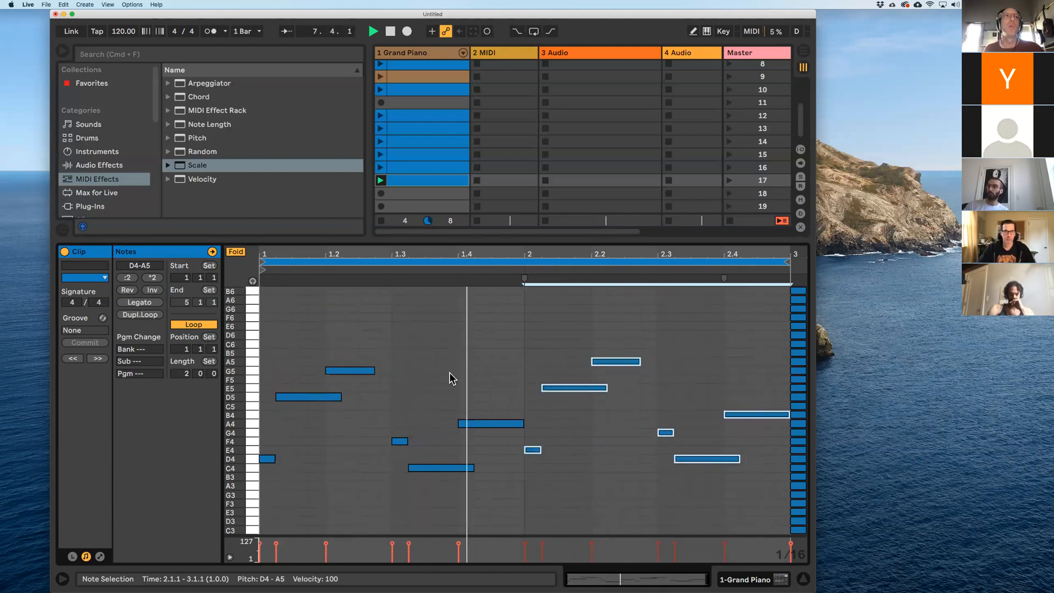
- Duplicate the loop to four bars, raise bars 3 and 4 one scale step, and raise bar 4 again, to F4–C6
left_click(140, 316)
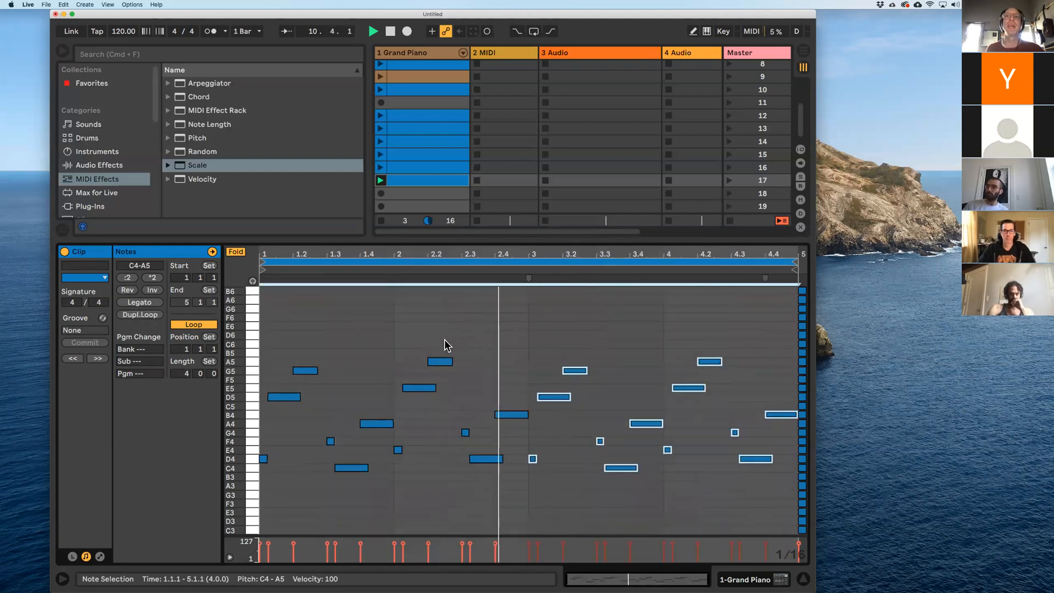
left_click(554, 398)
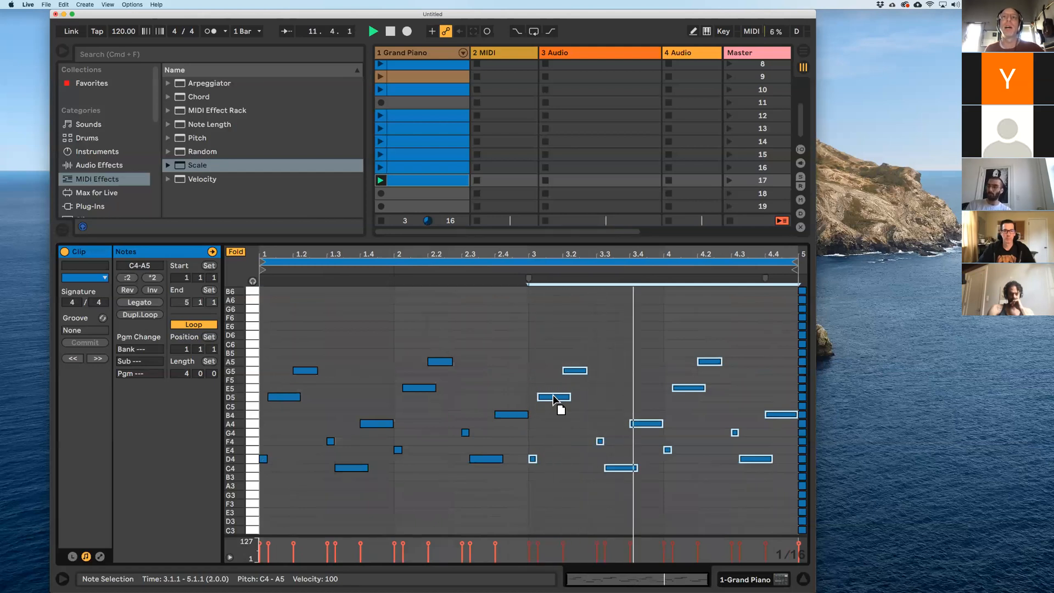
key("Up")
left_click_drag(674, 332, 790, 470)
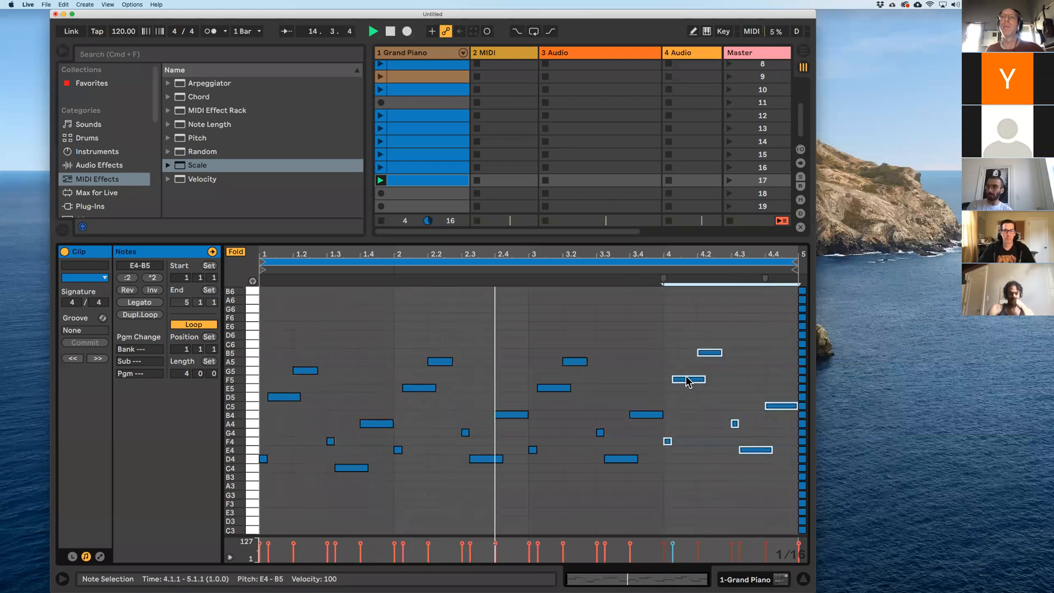
left_click_drag(692, 378, 686, 372)
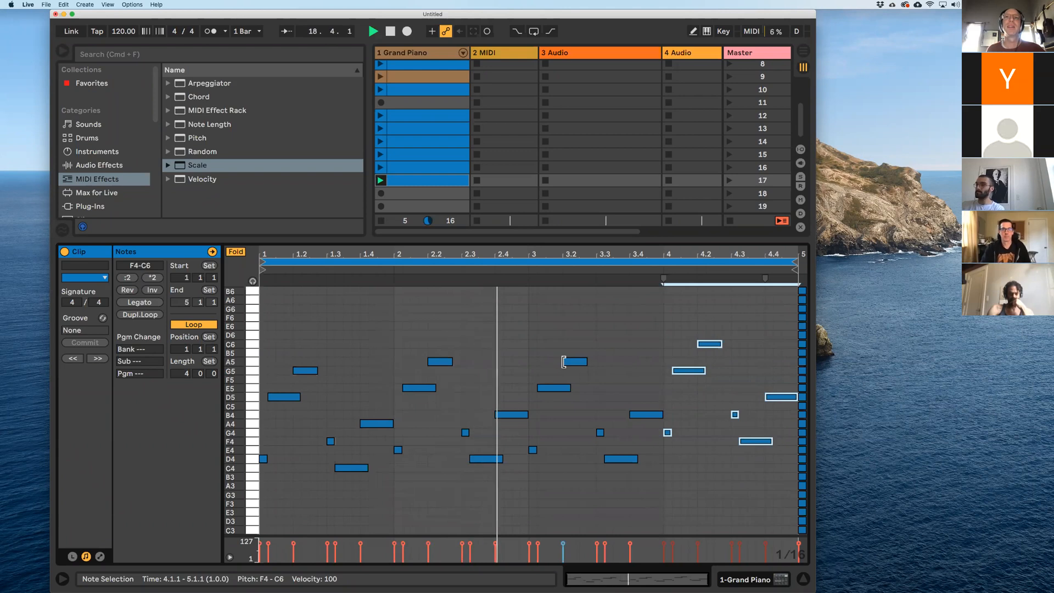
- Raise bar 3's motif notes one scale step, to E4–B5, and play the four-bar clip
left_click_drag(538, 341, 643, 473)
left_click_drag(531, 334, 641, 468)
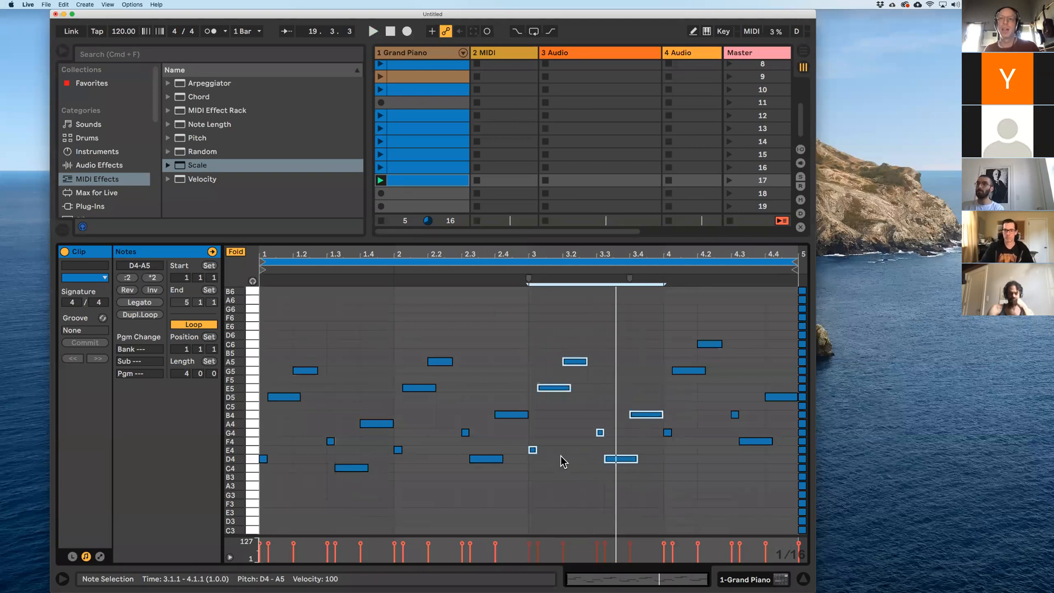
key("Up")
key("Up")
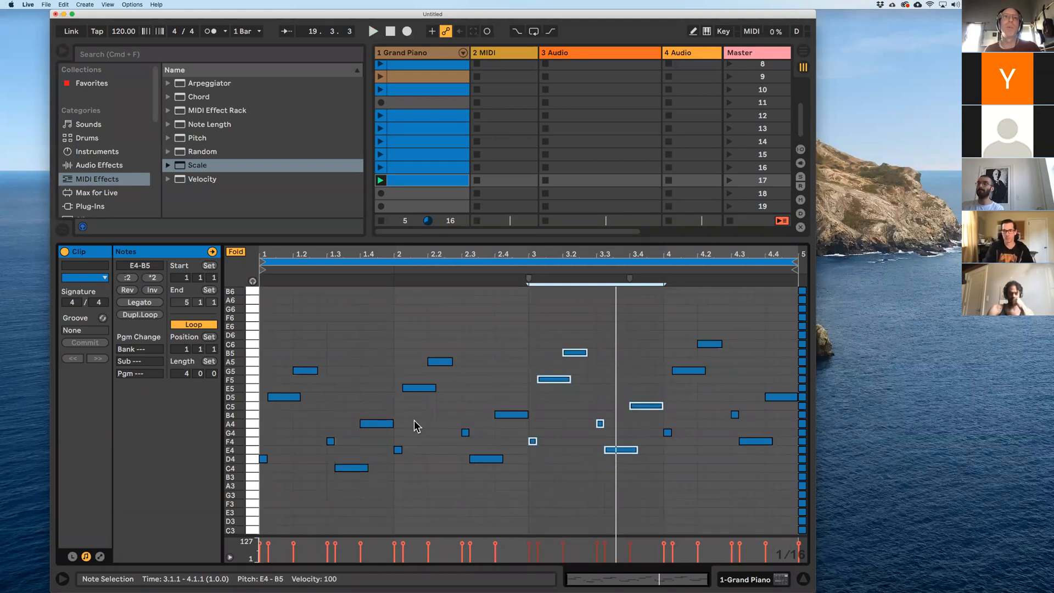
key("space")
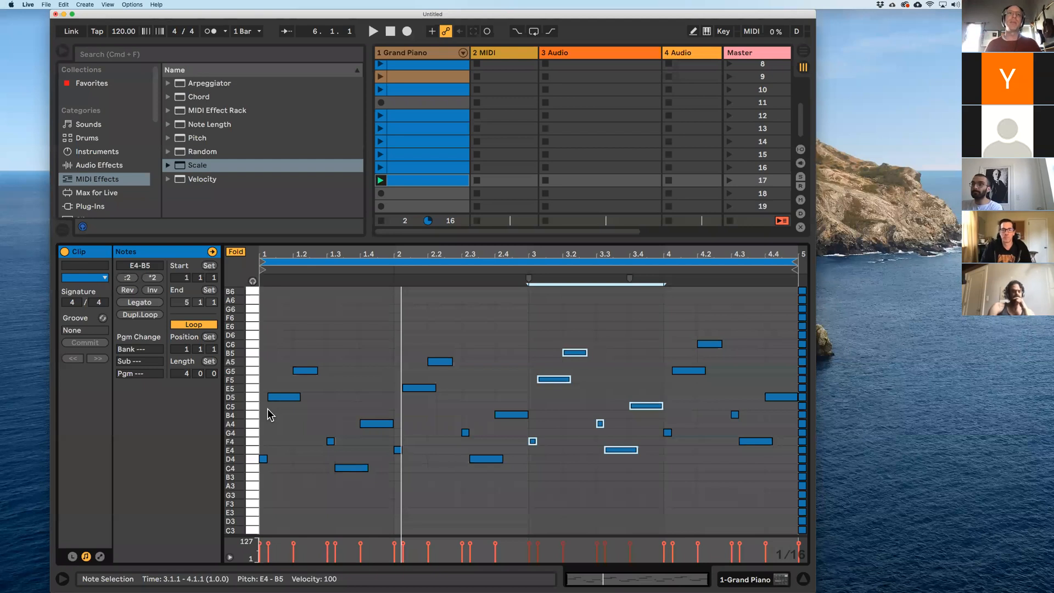
- Invert all motif notes across the clip's four bars, leaving the stacked scale notes out of the selection
left_click_drag(273, 338, 388, 482)
left_click(269, 316)
left_click_drag(269, 316, 768, 508)
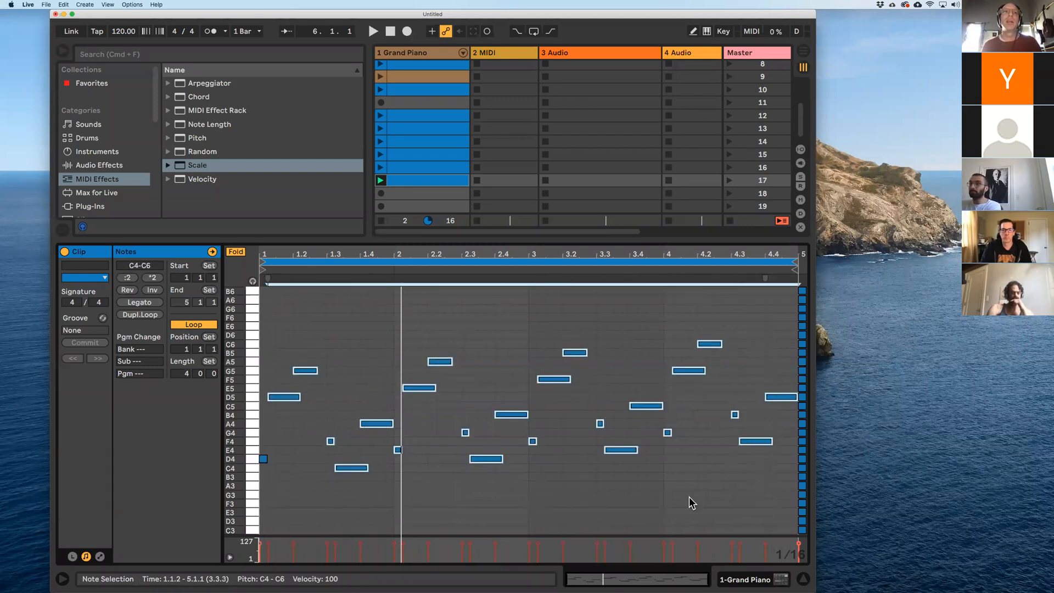
left_click_drag(262, 317, 710, 511)
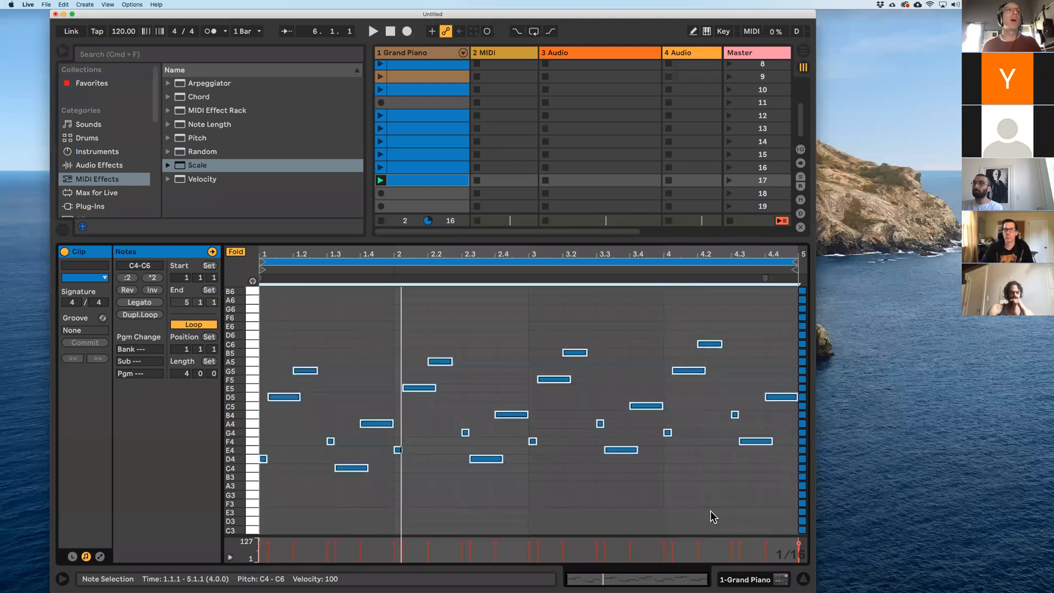
left_click(151, 291)
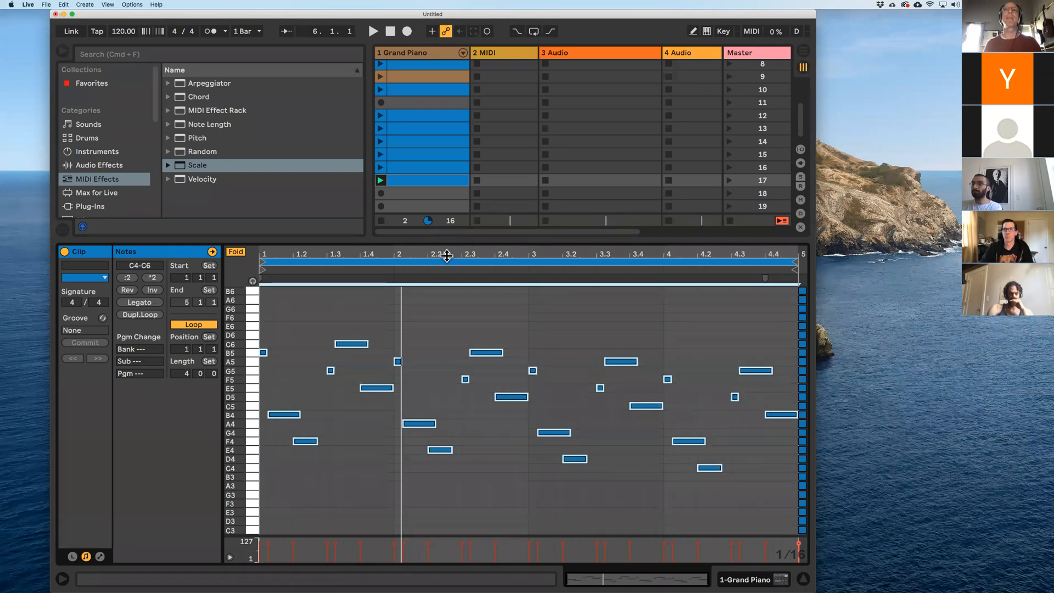
- Play the four-bar clip and show the track mixer in an enlarged session view
left_click_drag(447, 255, 446, 309)
key("space")
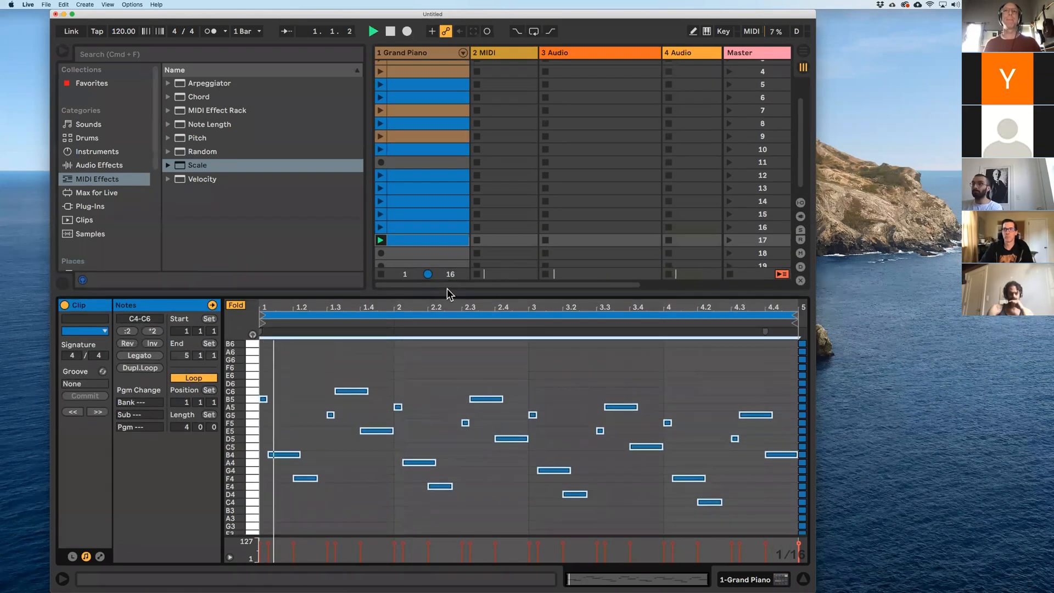
left_click(800, 252)
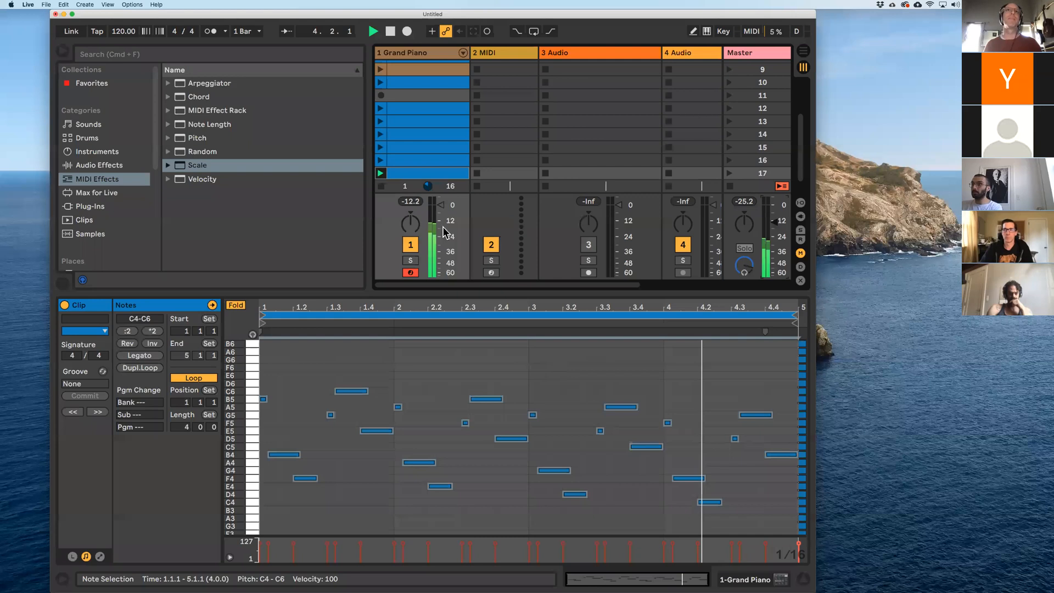
mouse_move(473, 292)
left_mouse_down()
mouse_move(472, 315)
mouse_move(472, 303)
left_mouse_up()
- Lengthen all notes in the clip by about three sixteenths and play the result
left_click(436, 362)
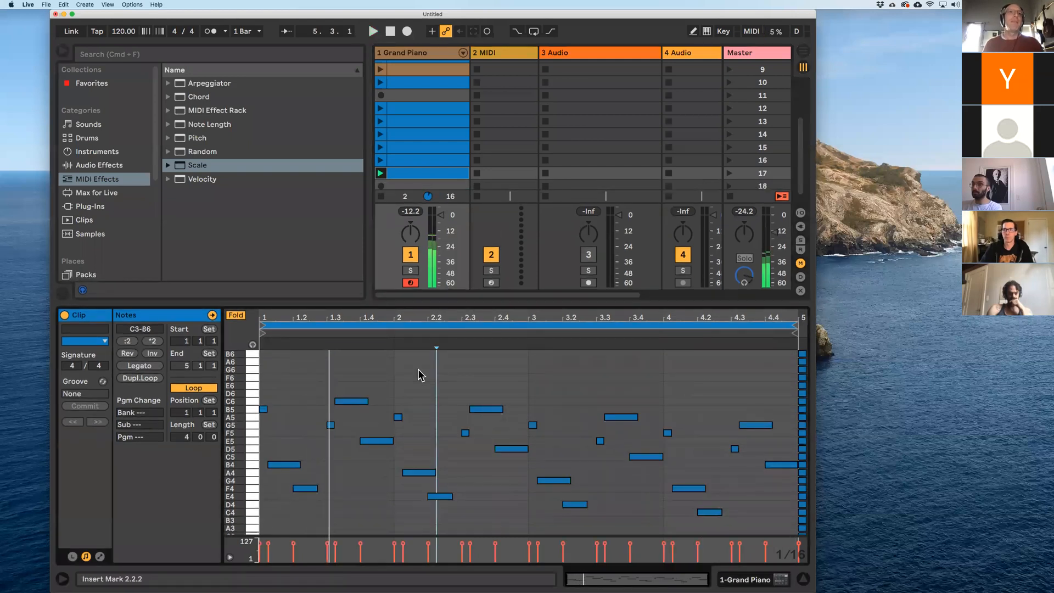
key("super+a")
left_click_drag(268, 408, 289, 409)
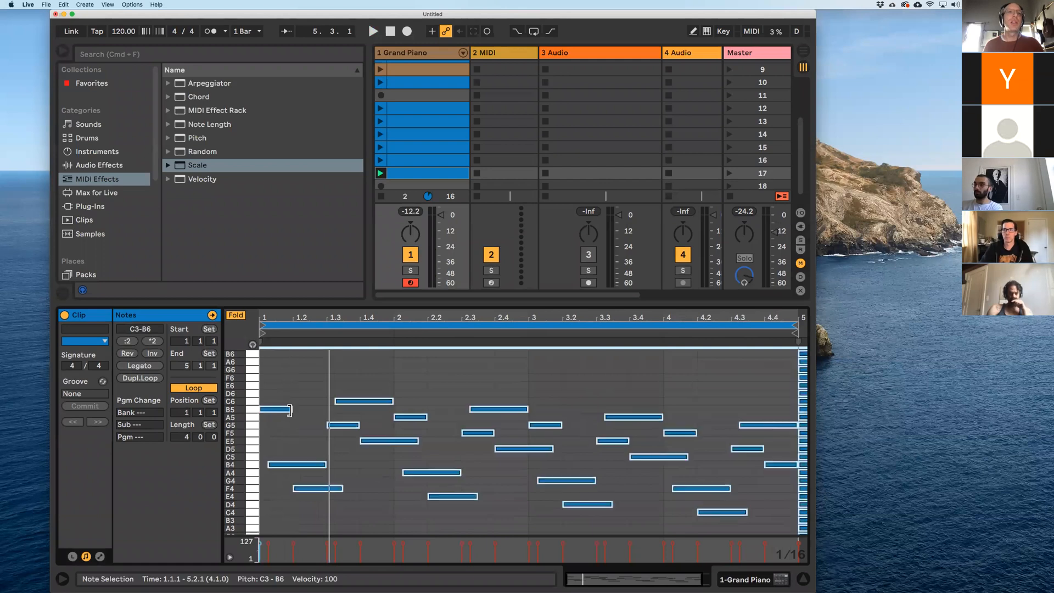
key("space")
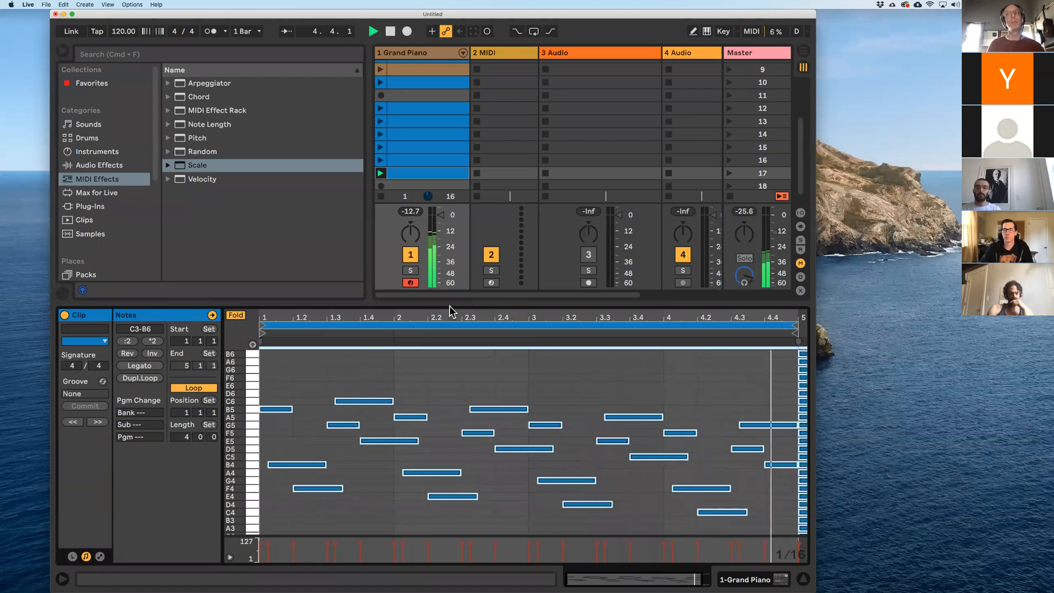
left_click(322, 368)
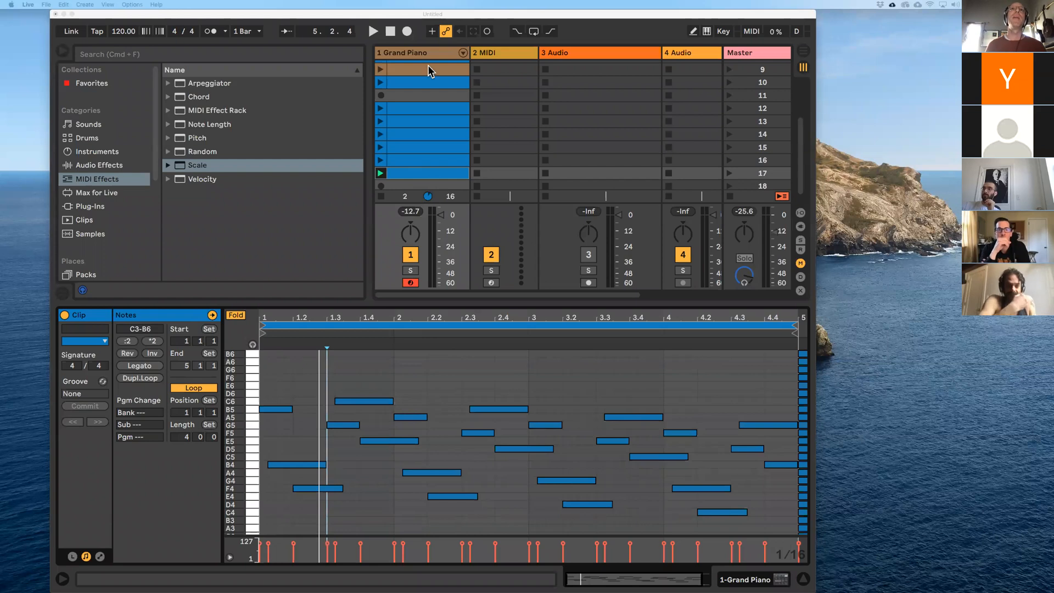
- Find Crushed Ice Kit.adg among the drum presets and load it onto the empty second MIDI track
left_click(86, 138)
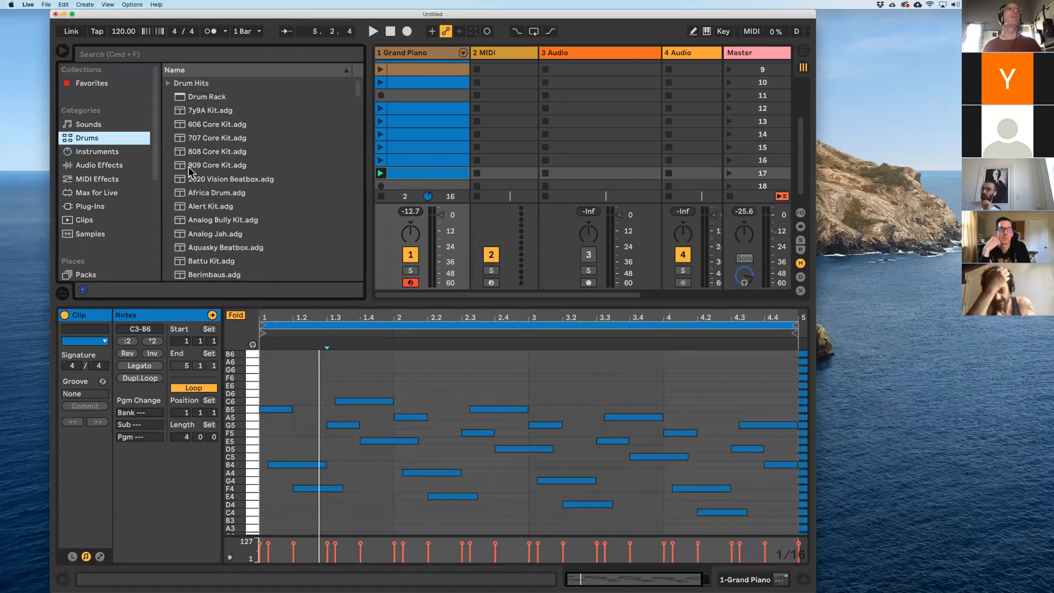
scroll(193, 162, "down", 3)
scroll(195, 163, "down", 4)
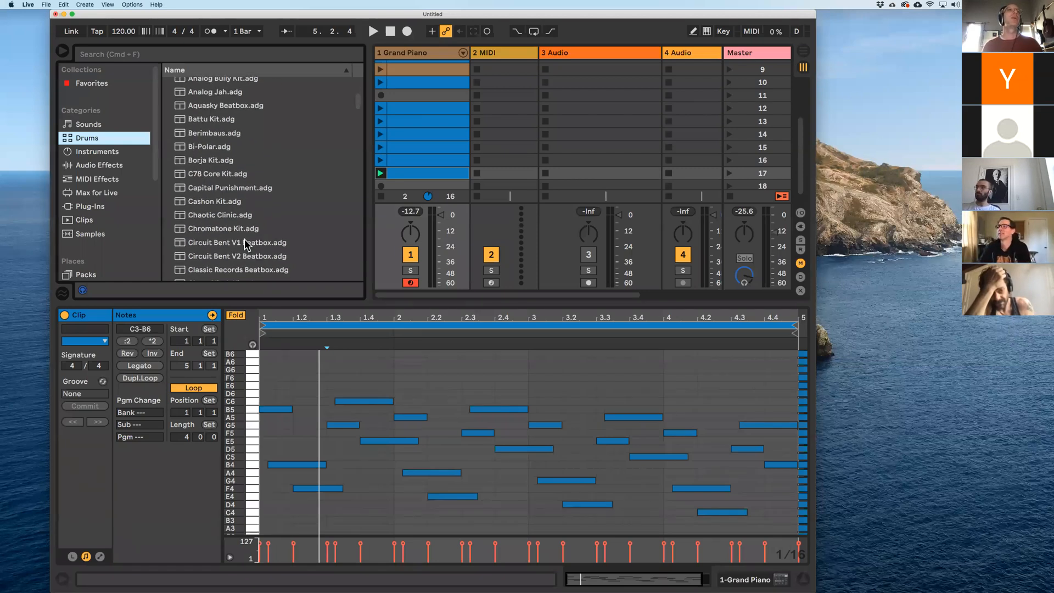
left_click(193, 213)
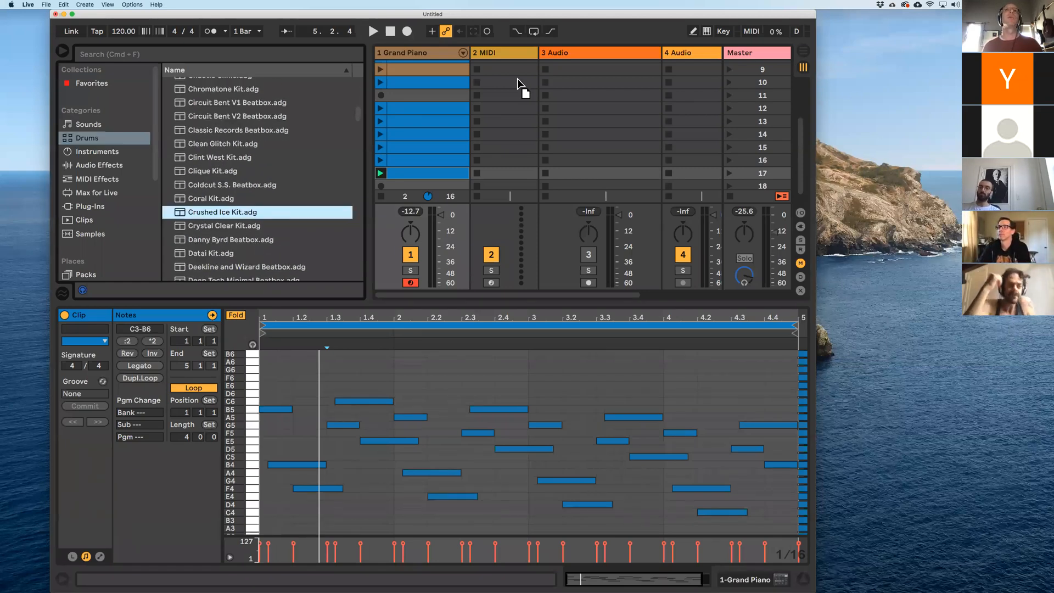
left_click(505, 51)
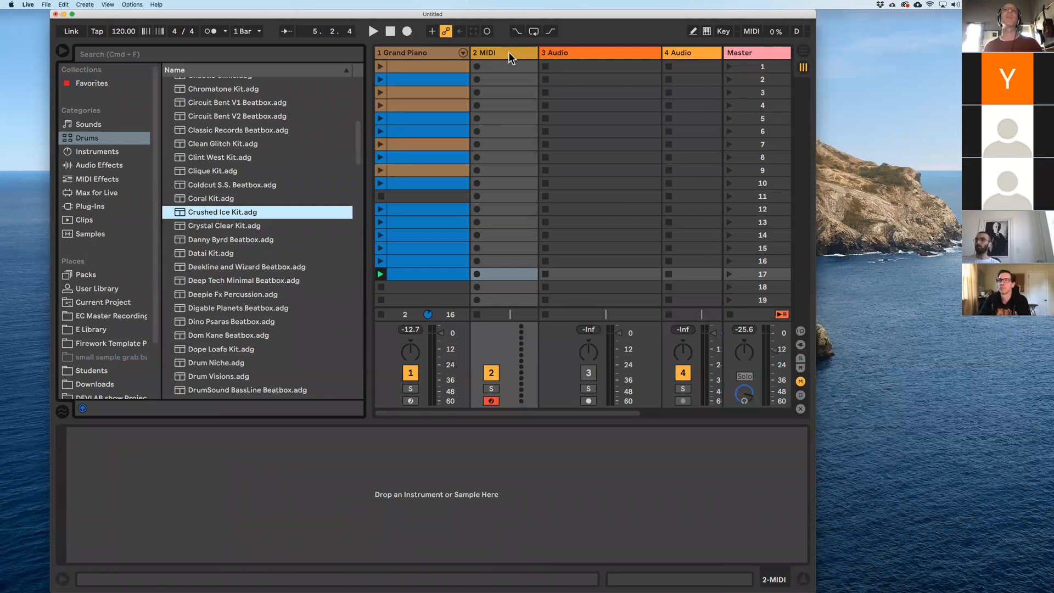
key("Return")
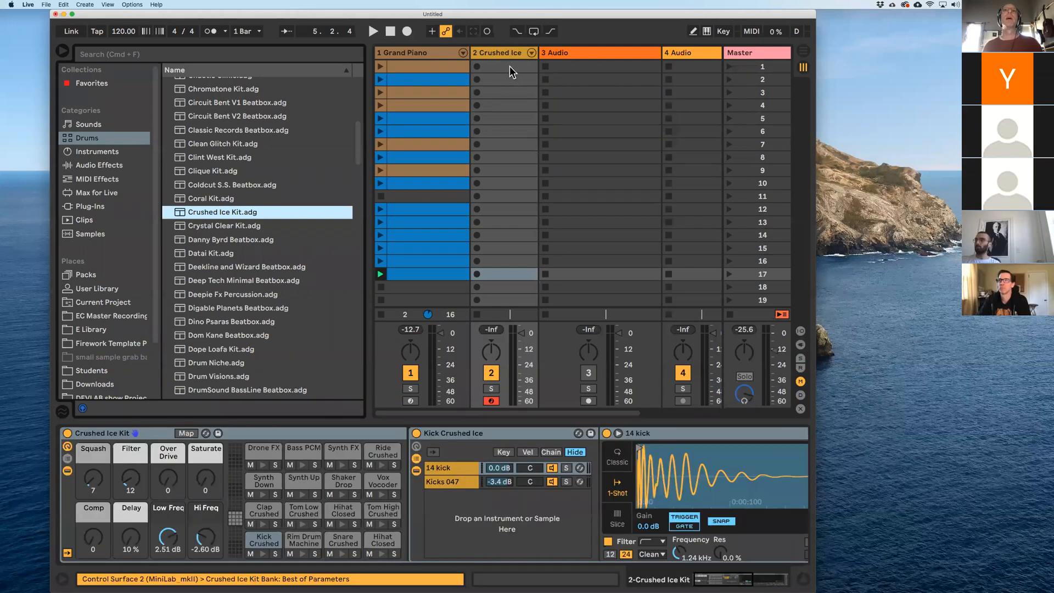
- Create a one-bar MIDI clip in the Crushed Ice track's first slot and place a kick on each of the four beats
key("super+shift+m")
double_click(341, 525)
double_click(463, 525)
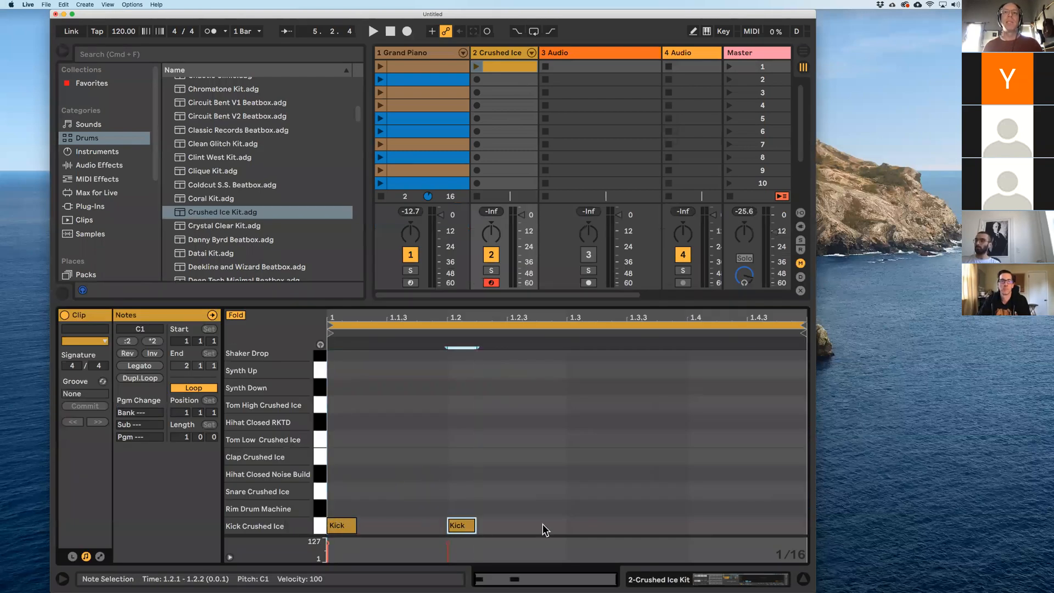
double_click(583, 525)
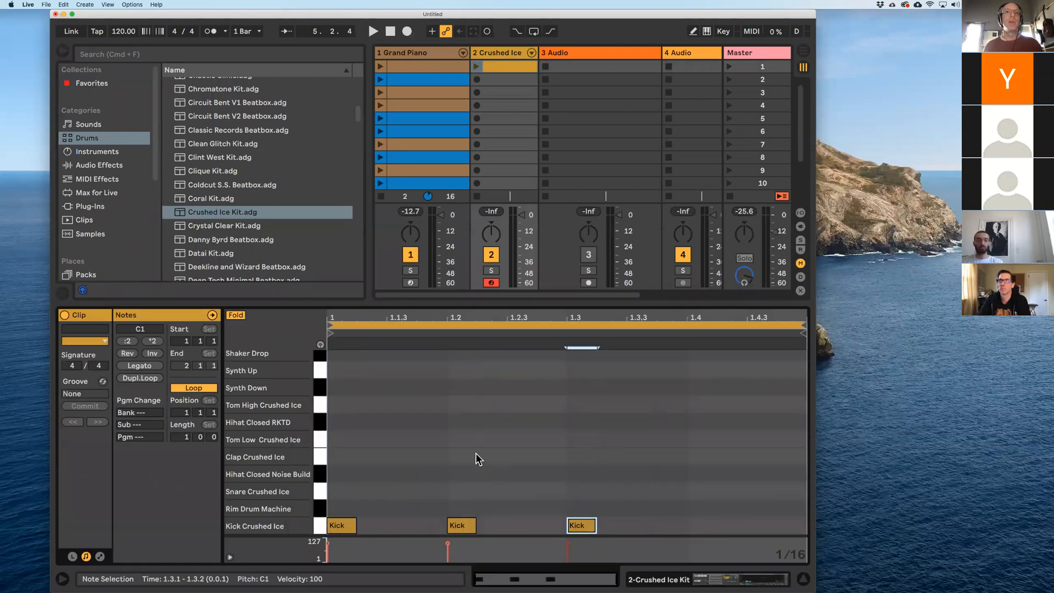
key("super+d")
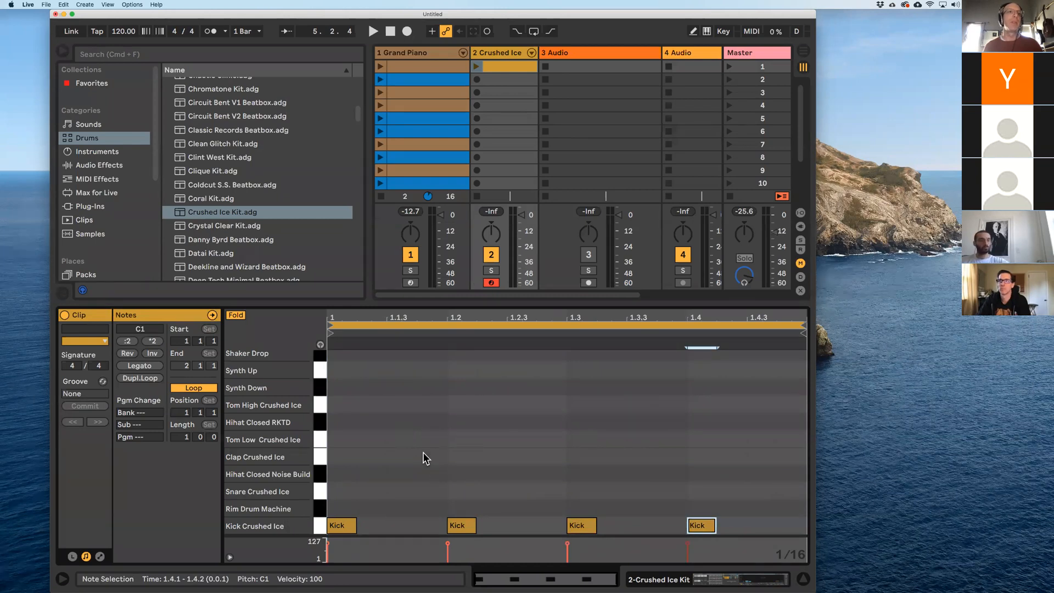
- Add Hihat Closed RKTD notes on the four offbeats at 1.1.3, 1.2.3, 1.3.3 and 1.4.3
double_click(403, 421)
double_click(524, 423)
double_click(650, 424)
double_click(769, 420)
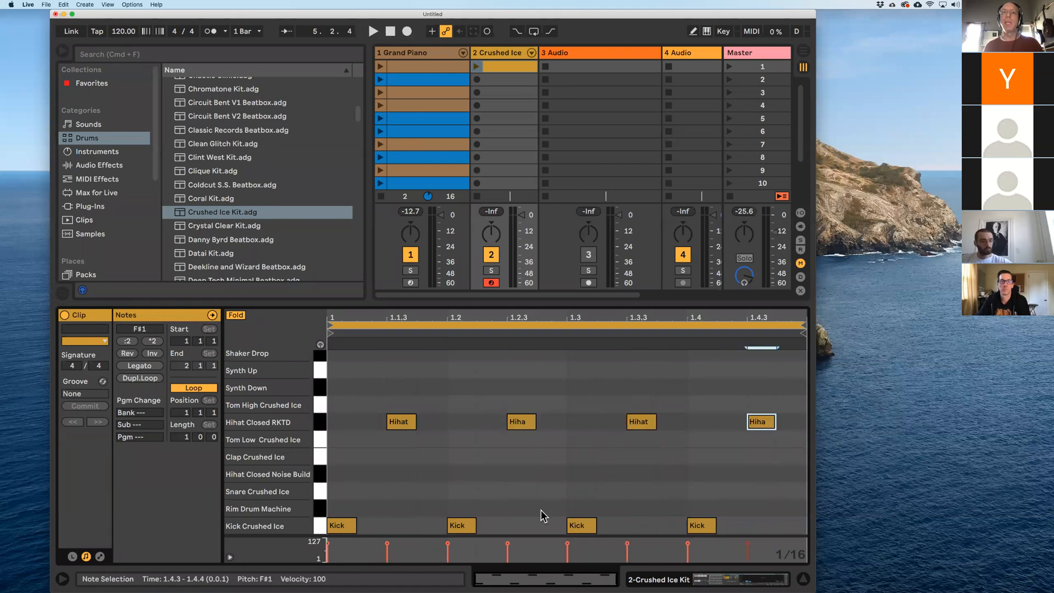
left_click(396, 424)
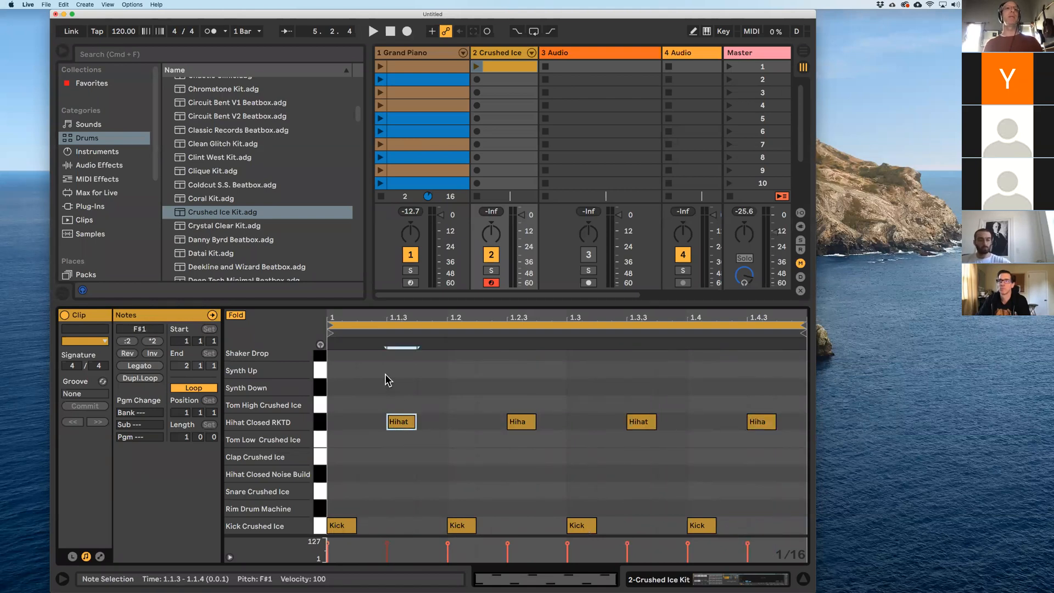
- Play the drum clip and set the Crushed Ice track's volume to -13.5 dB
left_click(476, 66)
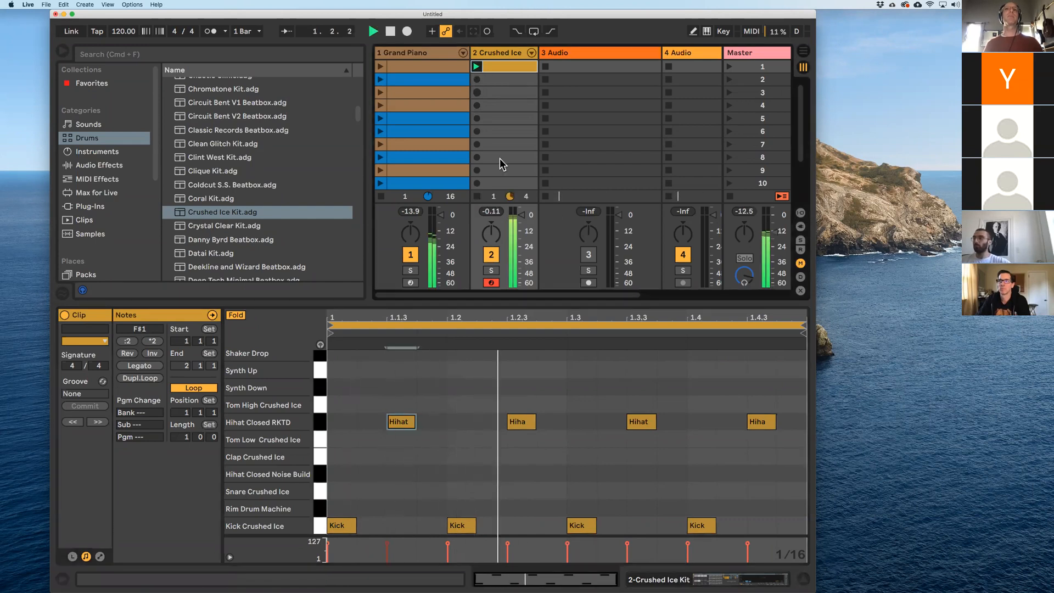
left_click_drag(521, 215, 520, 242)
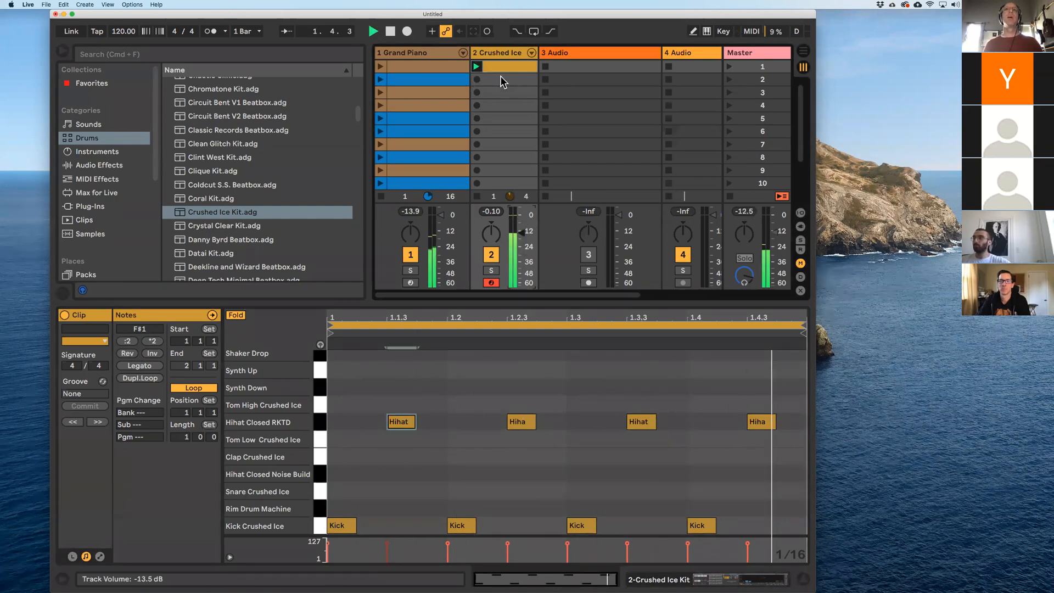
- Stop playback and delete every drum note except the first kick, glancing at the first Grand Piano clip before returning to the drum clip
left_click_drag(398, 397, 816, 541)
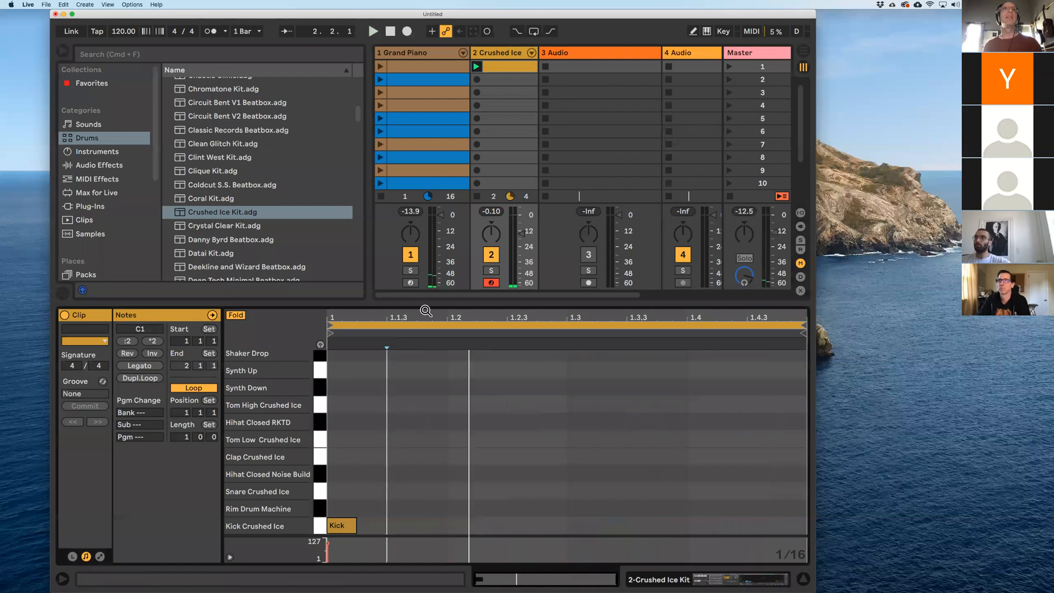
left_click(404, 66)
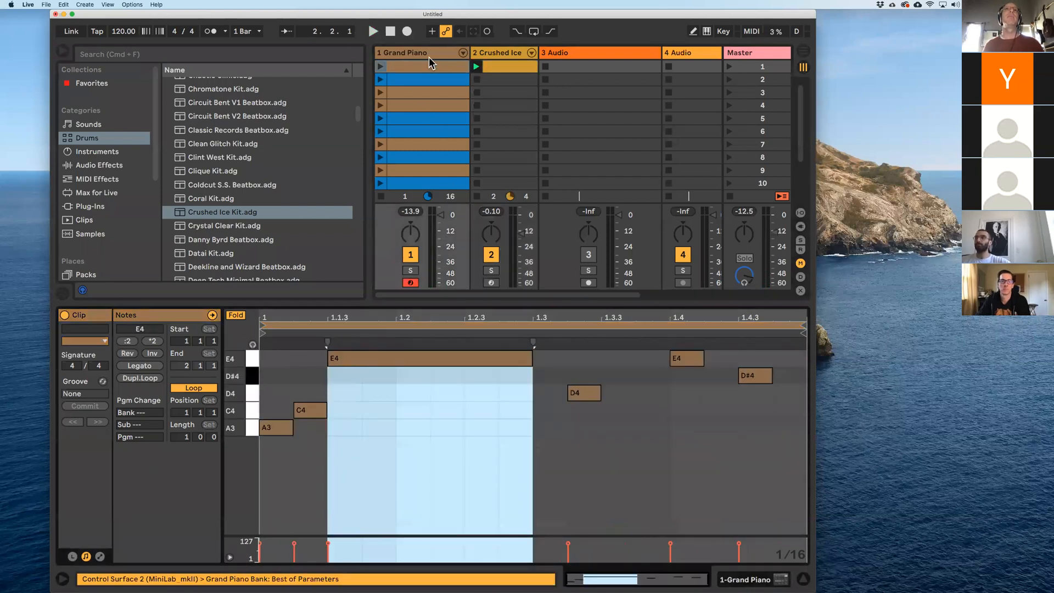
left_click(508, 65)
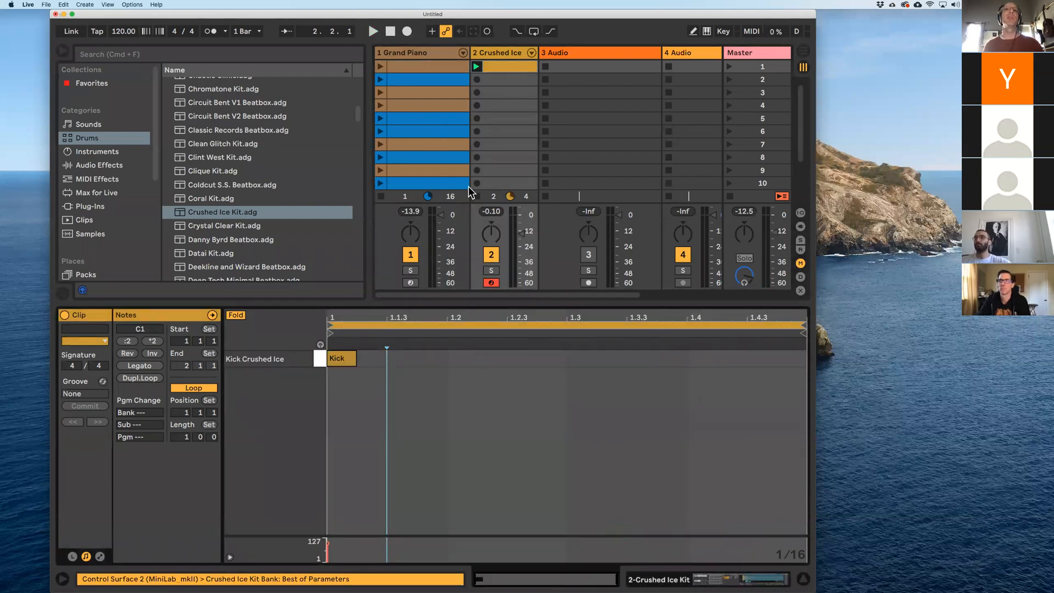
- Unfold the drum lanes and add a snare at 1.2.2, Hihat Closed RKTD at 1.3 and 1.4.2, and Synth Down at 1.3.3 and 1.4.2
left_click(235, 315)
double_click(492, 491)
double_click(582, 424)
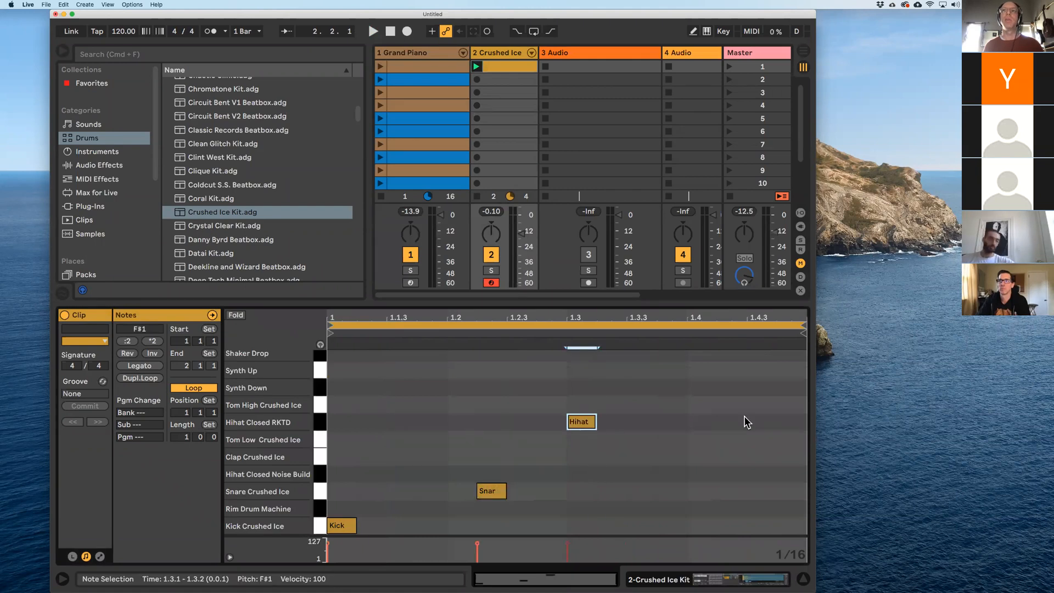
double_click(731, 387)
double_click(731, 421)
double_click(652, 383)
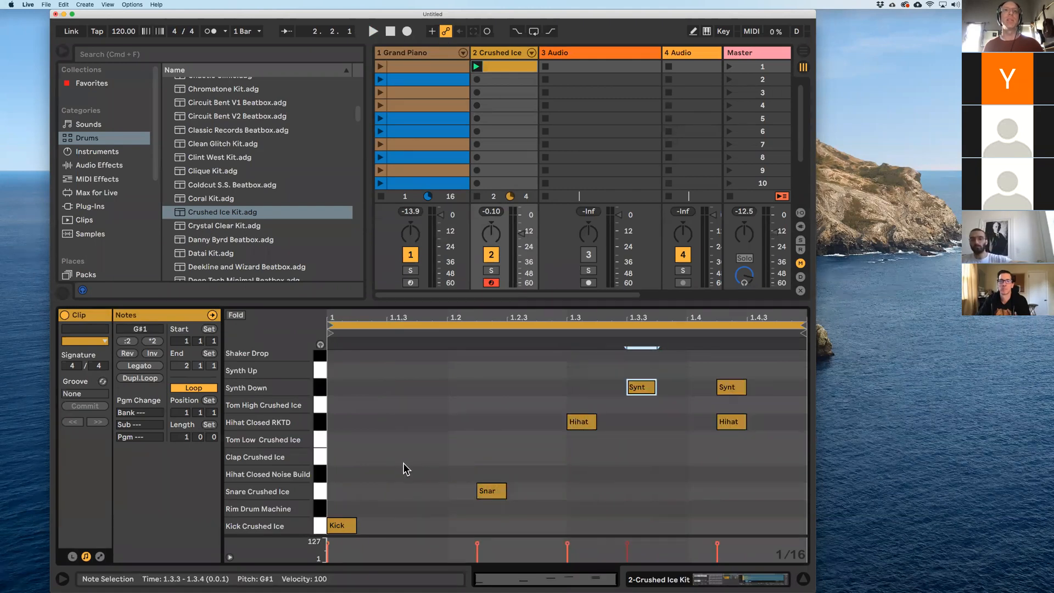
- Add a clap at 1.1.3 and a snare at 1.4.4, and move the last closed hi-hat back to 1.4
double_click(401, 456)
double_click(785, 492)
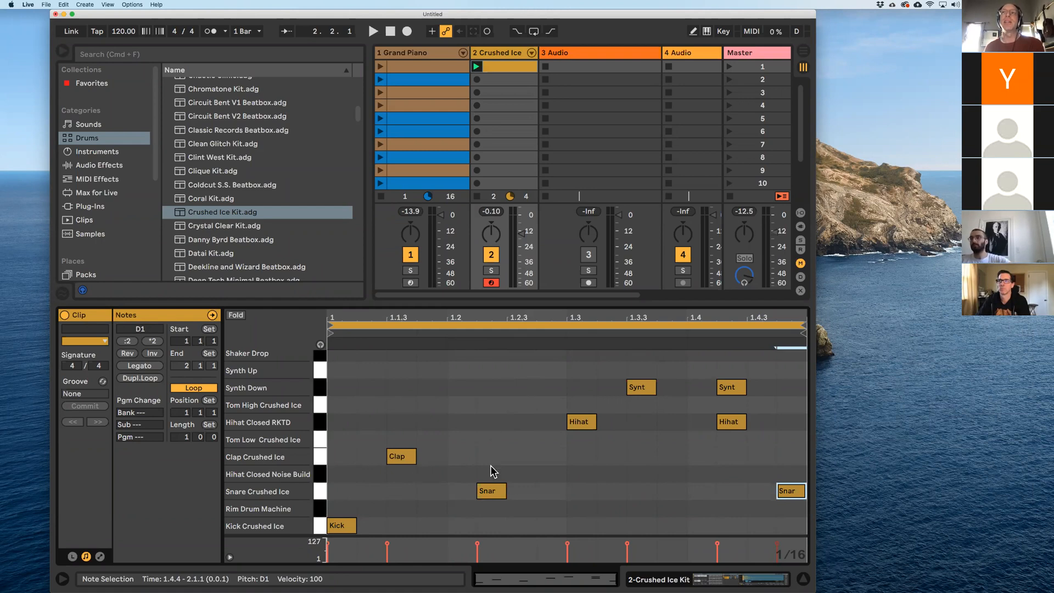
left_click_drag(726, 422, 696, 423)
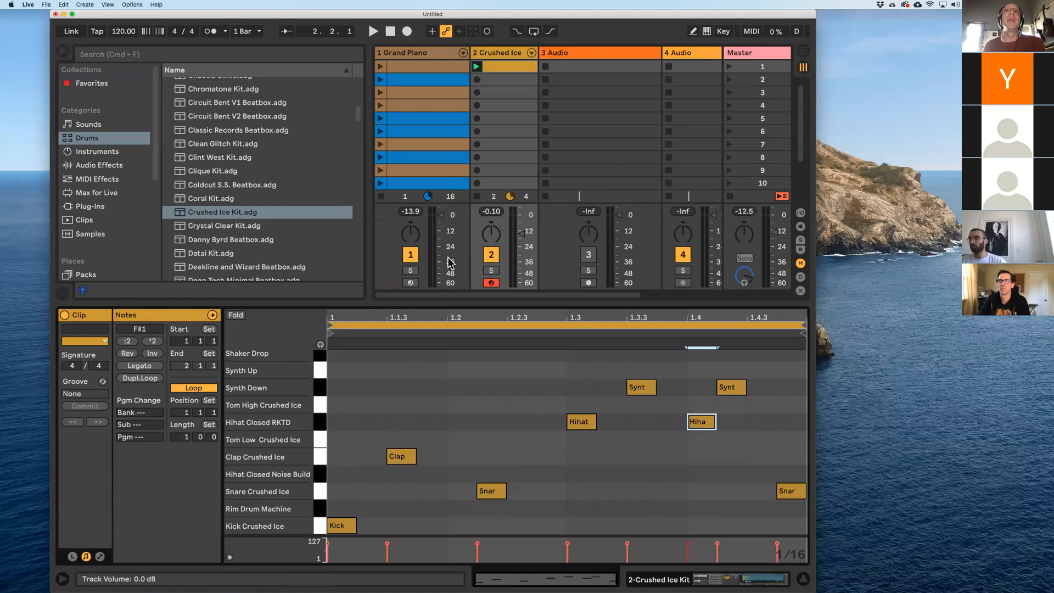
left_click(493, 51)
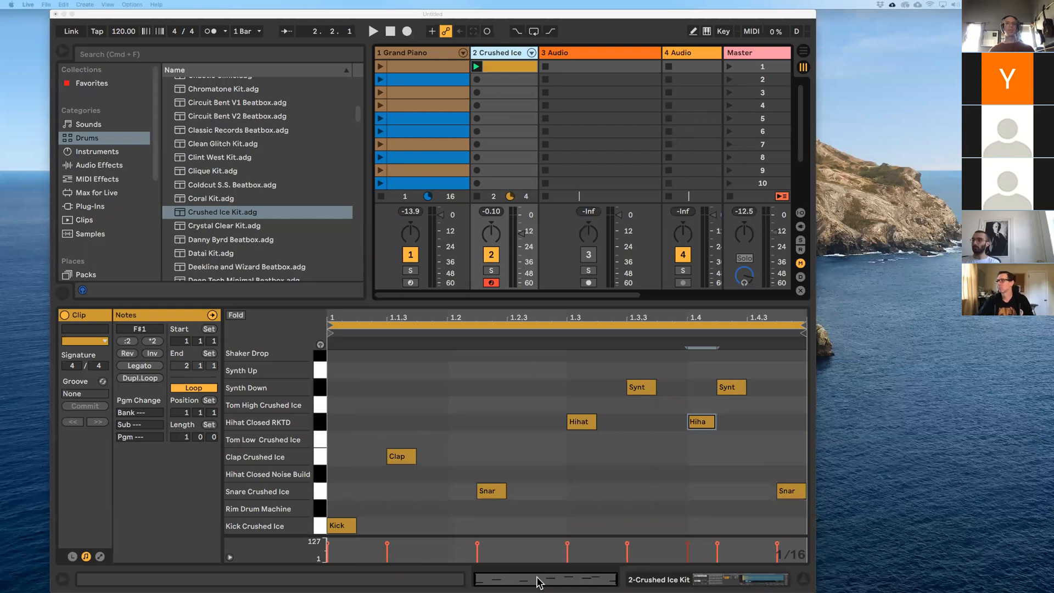
- Switch to the 02 Variation document in TextEdit, and move and enlarge its window over the session
left_click_drag(918, 380, 934, 345)
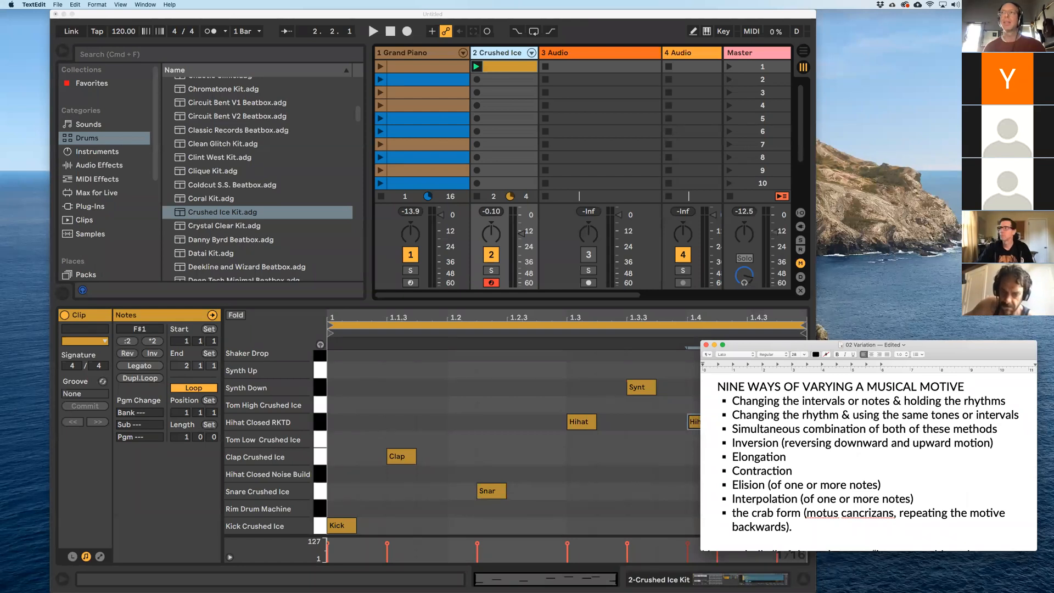
left_click_drag(824, 344, 417, 68)
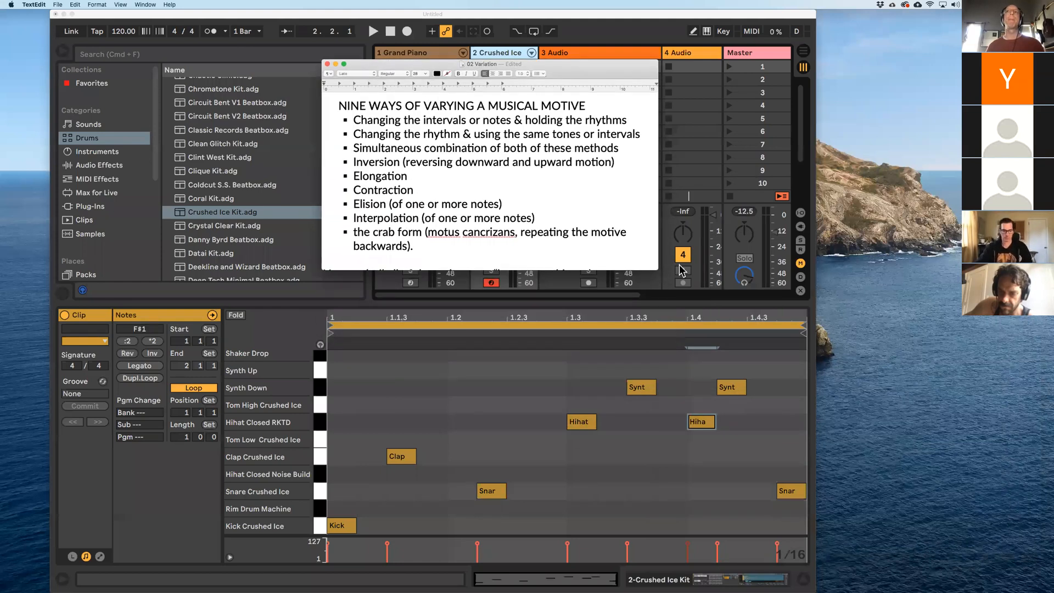
left_click_drag(658, 270, 789, 396)
scroll(607, 233, "down", 5)
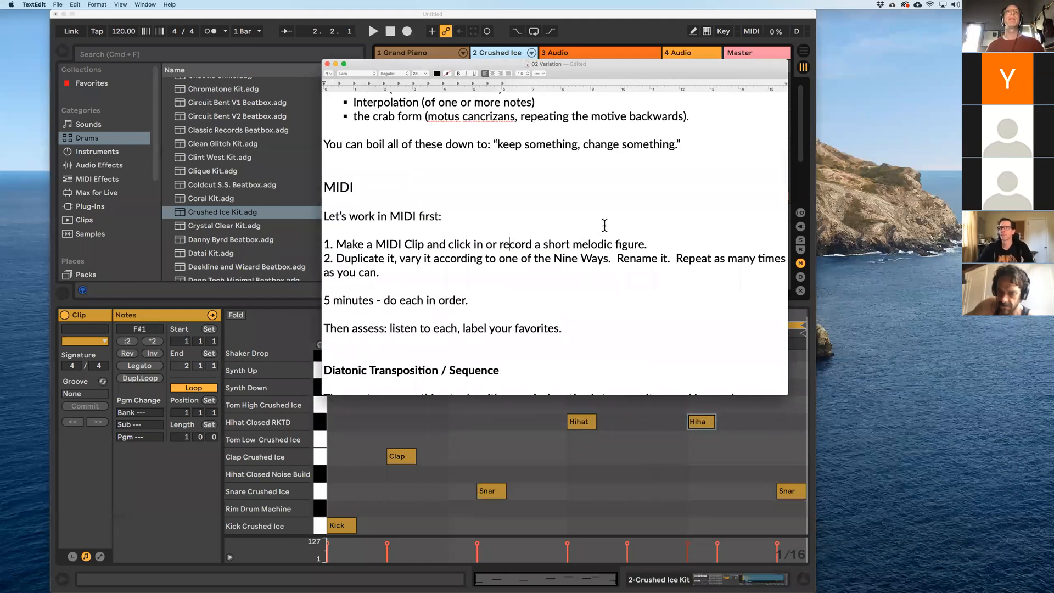
- Enlarge the font size of all text in the 02 Variation document
scroll(607, 234, "up", 8)
key("super+a")
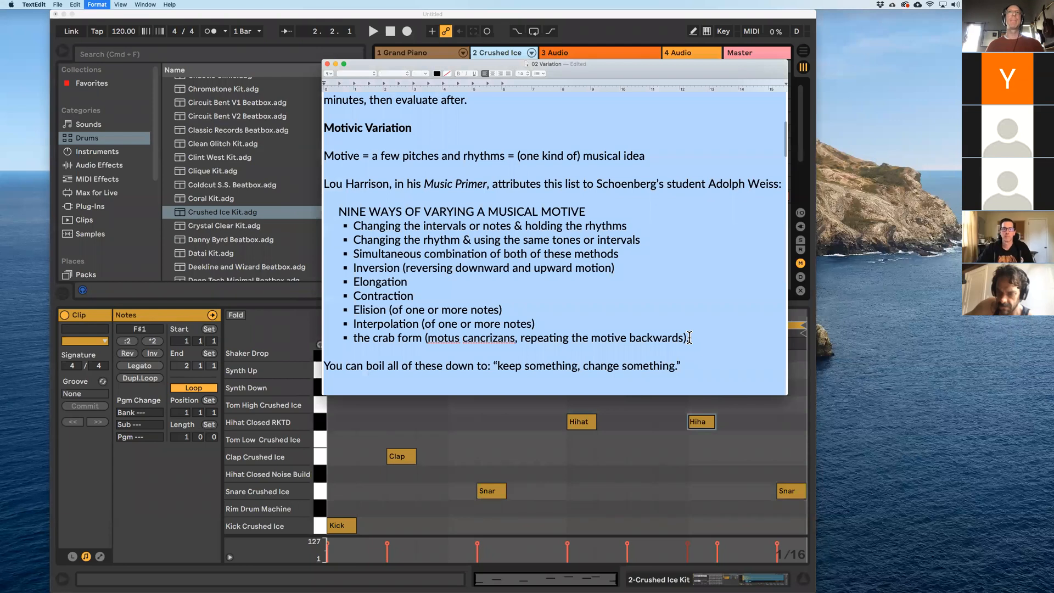
key("super+plus")
key("super+plus")
key("super+plus")
key("super+plus")
key("super+plus")
key("super+plus")
key("super+plus")
key("super+plus")
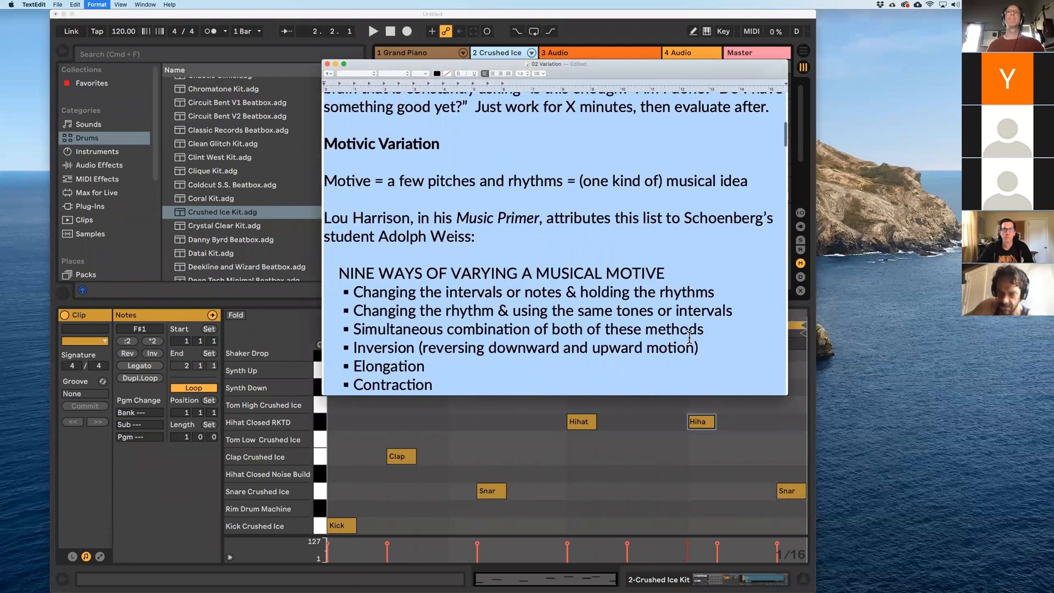
- Narrow the document window slightly and present the full list of nine ways of varying a musical motive
scroll(690, 337, "down", 3)
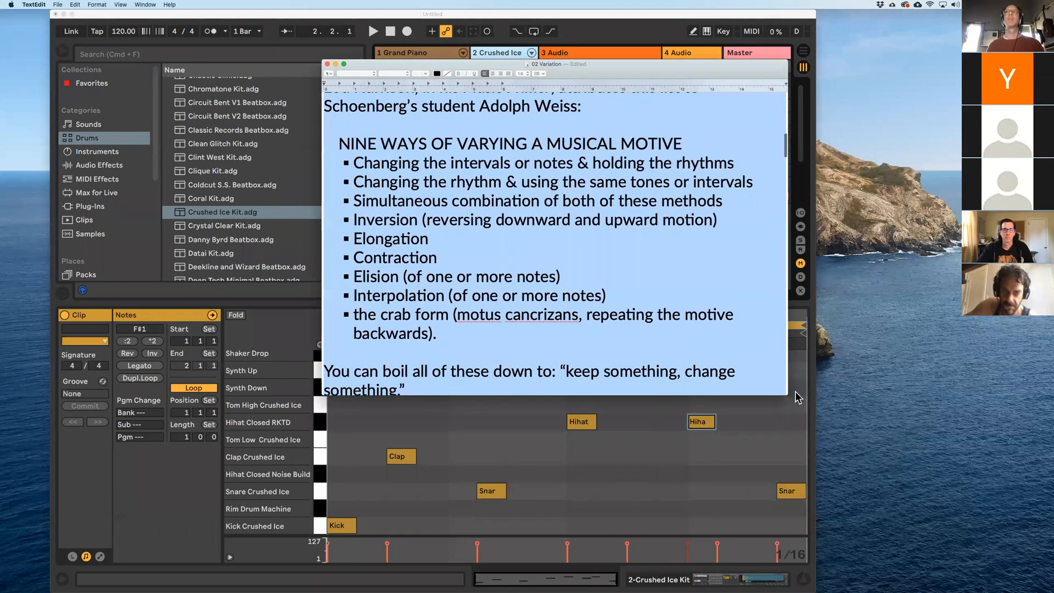
scroll(782, 391, "down", 1)
left_click_drag(782, 392, 772, 390)
scroll(571, 286, "up", 2)
scroll(571, 285, "down", 3)
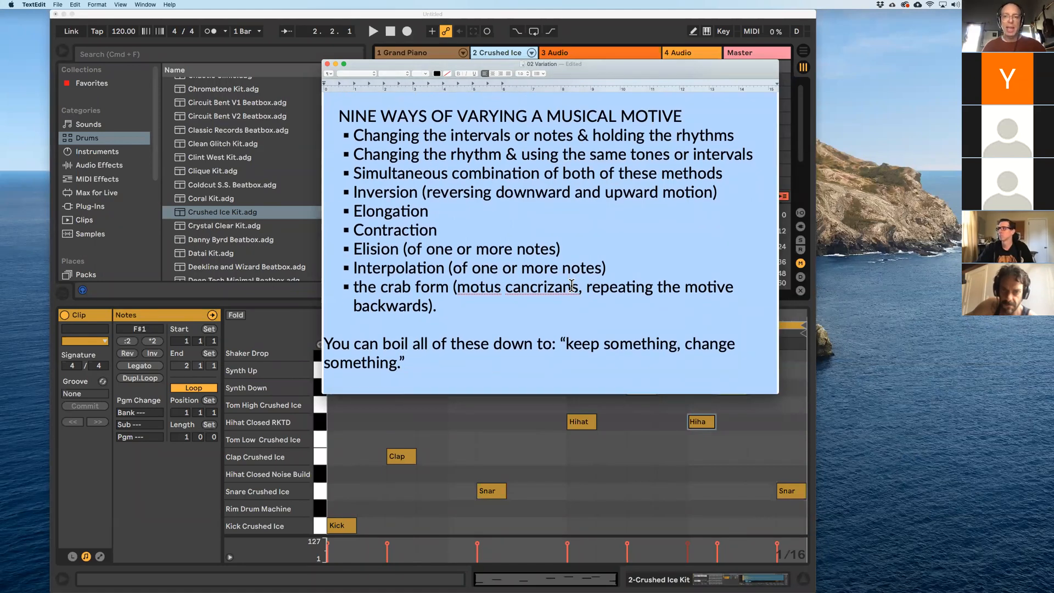